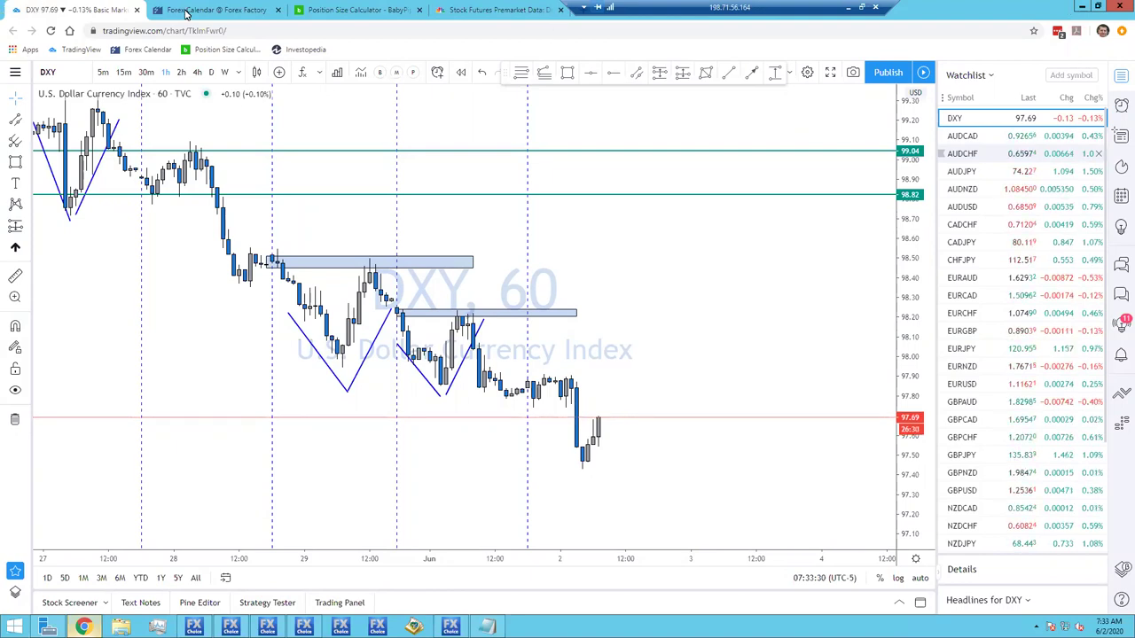
- Examine the Dow, S&P 500, NASDAQ and Russell mini futures on the CNBC pre-markets page
{"action": "left_click", "coordinate": [493, 11]}
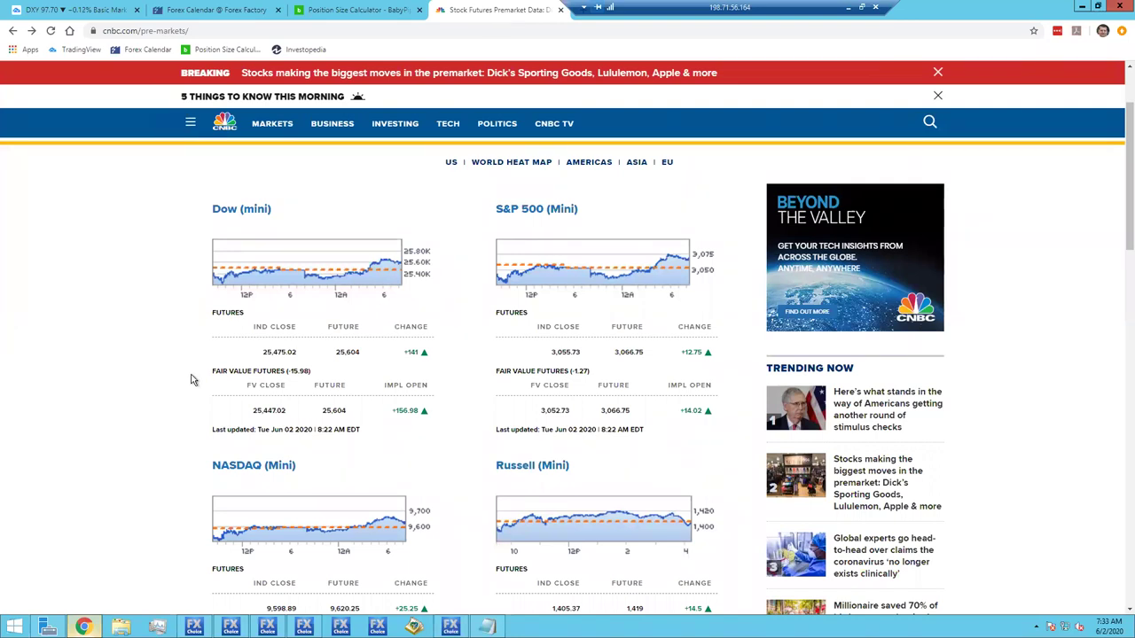
{"action": "scroll", "coordinate": [196, 379], "scroll_direction": "down", "scroll_amount": 1}
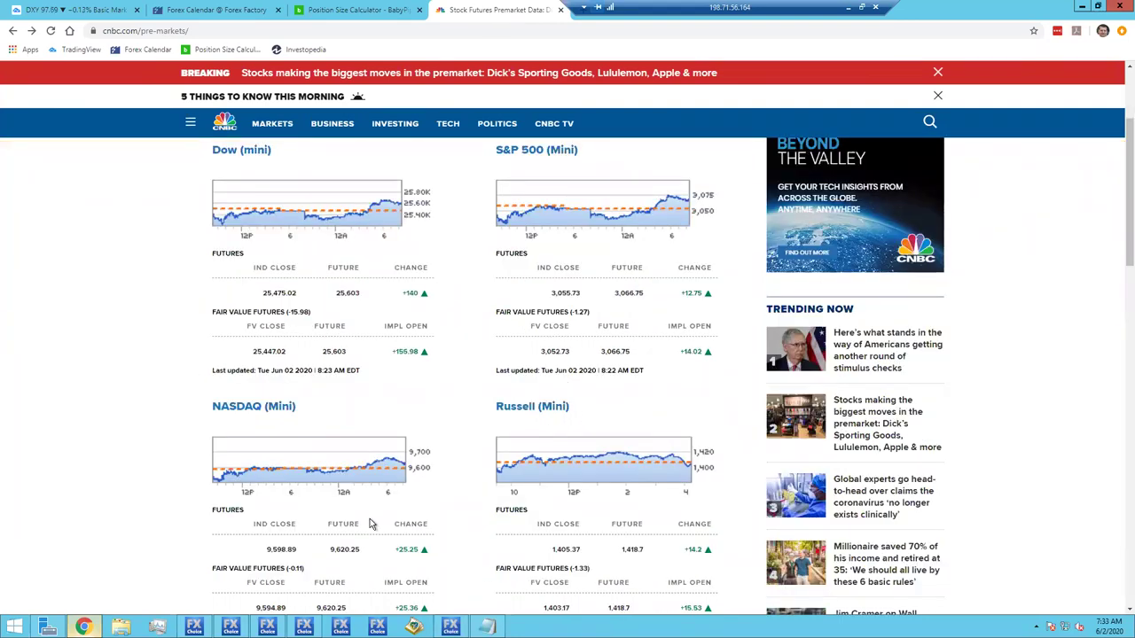
{"action": "scroll", "coordinate": [325, 272], "scroll_direction": "down", "scroll_amount": 1}
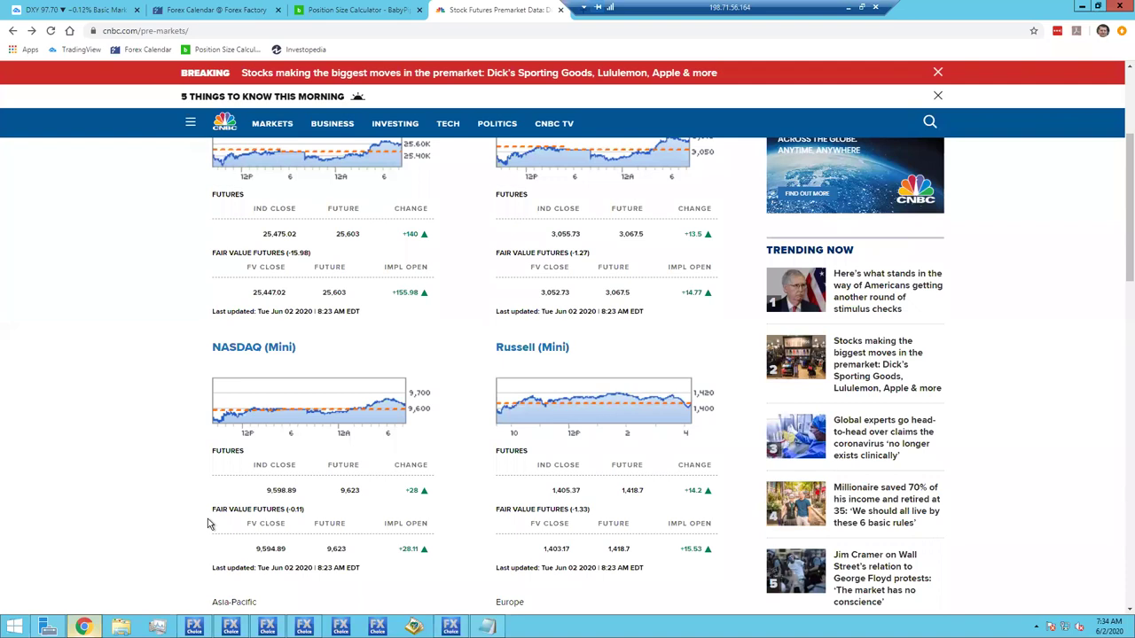
- Reload the Forex Factory calendar and examine this week's high-impact events, especially the employment releases on Friday, Jun 5
{"action": "left_click", "coordinate": [213, 12]}
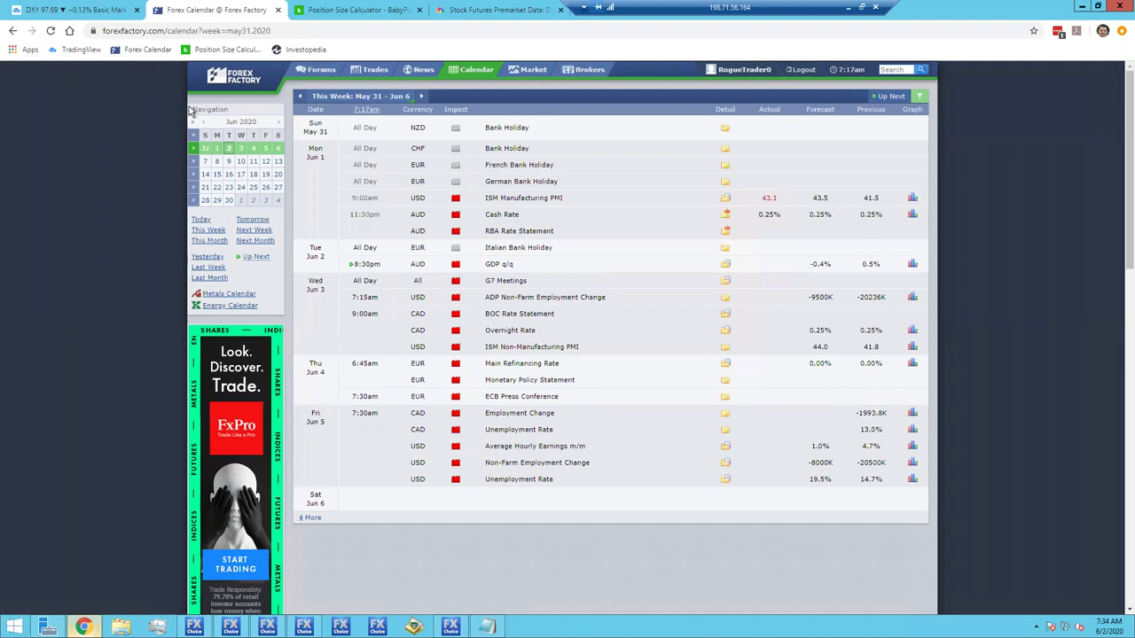
{"action": "left_click", "coordinate": [52, 31]}
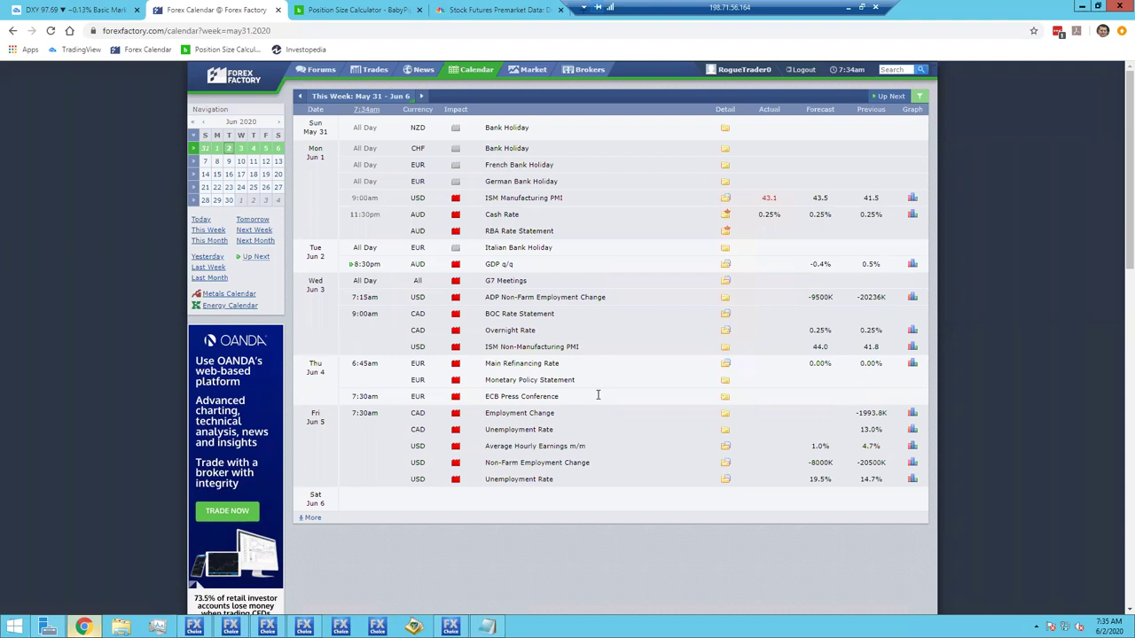
{"action": "left_click_drag", "start_coordinate": [602, 477], "coordinate": [605, 482]}
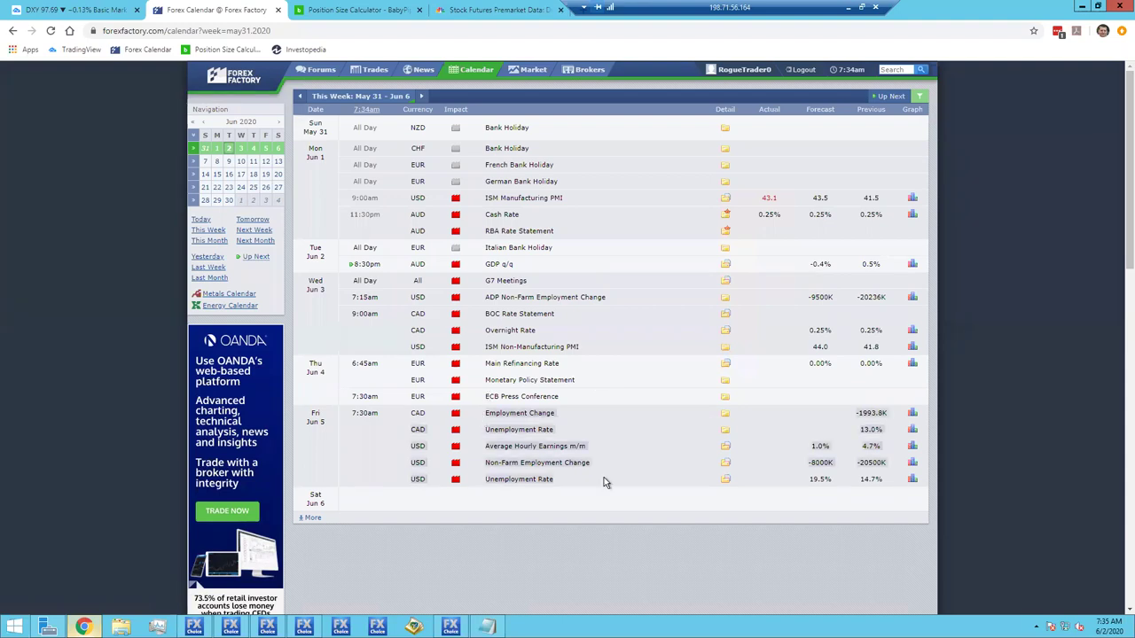
{"action": "left_click", "coordinate": [559, 590]}
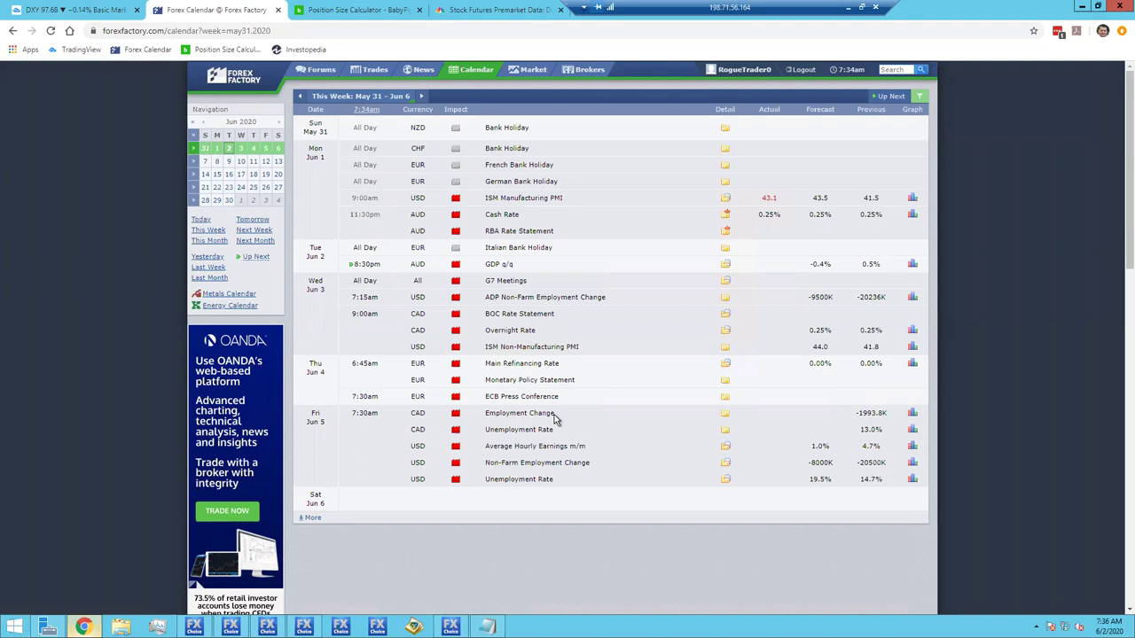
- Return to the TradingView DXY hourly chart and examine the downtrend back to about May 25
{"action": "left_click", "coordinate": [87, 11]}
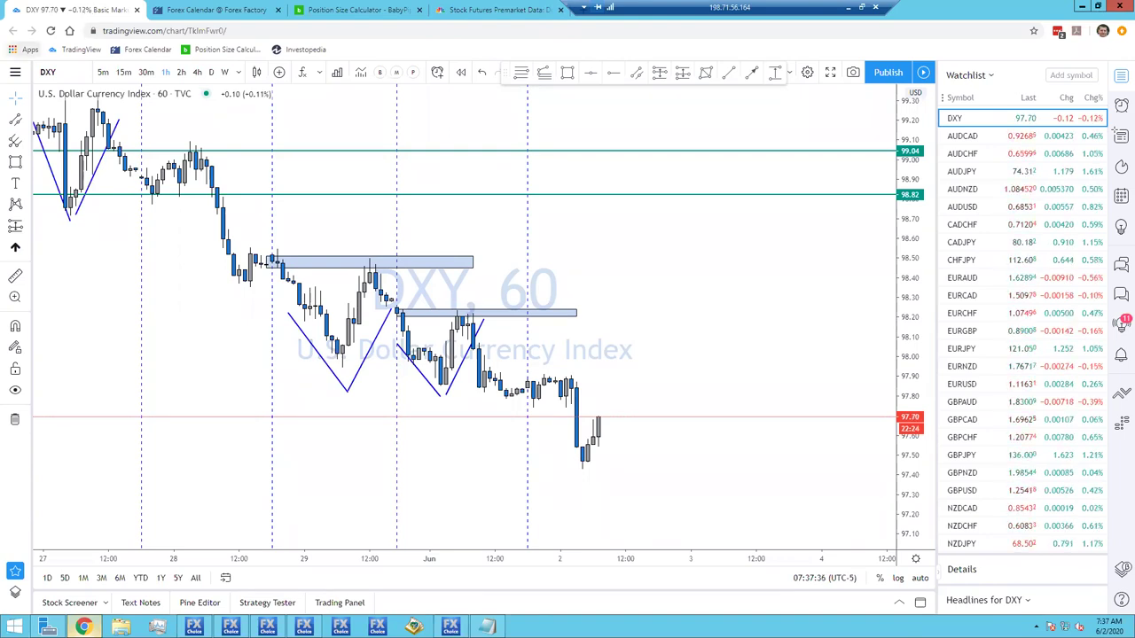
{"action": "scroll", "coordinate": [641, 358], "scroll_direction": "right", "scroll_amount": 2}
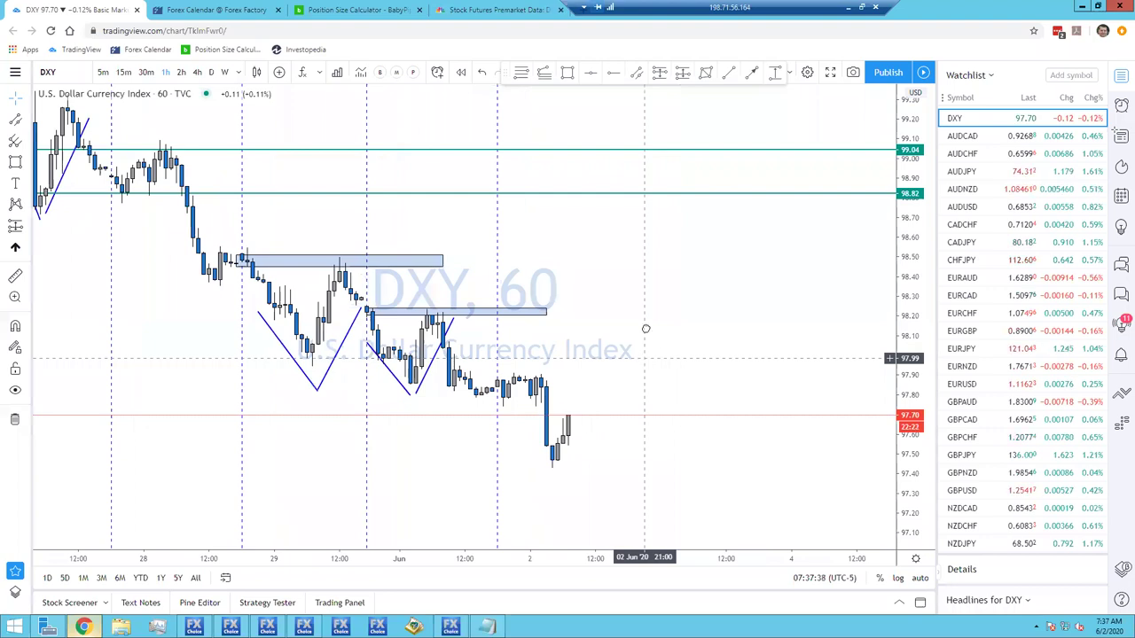
{"action": "scroll", "coordinate": [655, 317], "scroll_direction": "left", "scroll_amount": 1}
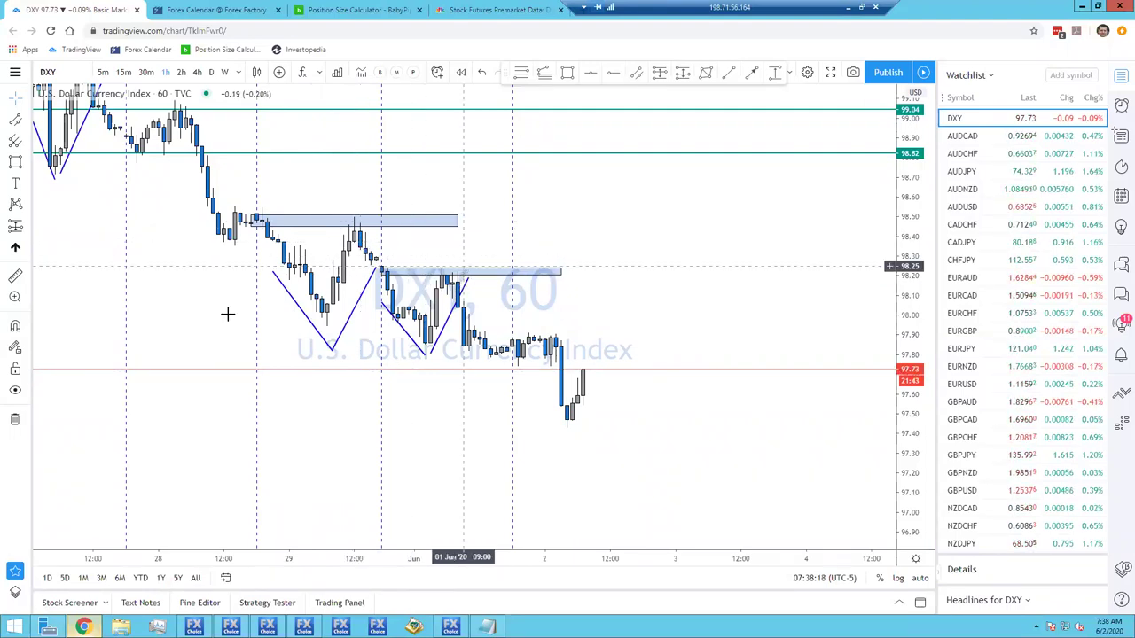
{"action": "left_click_drag", "start_coordinate": [424, 448], "coordinate": [818, 447]}
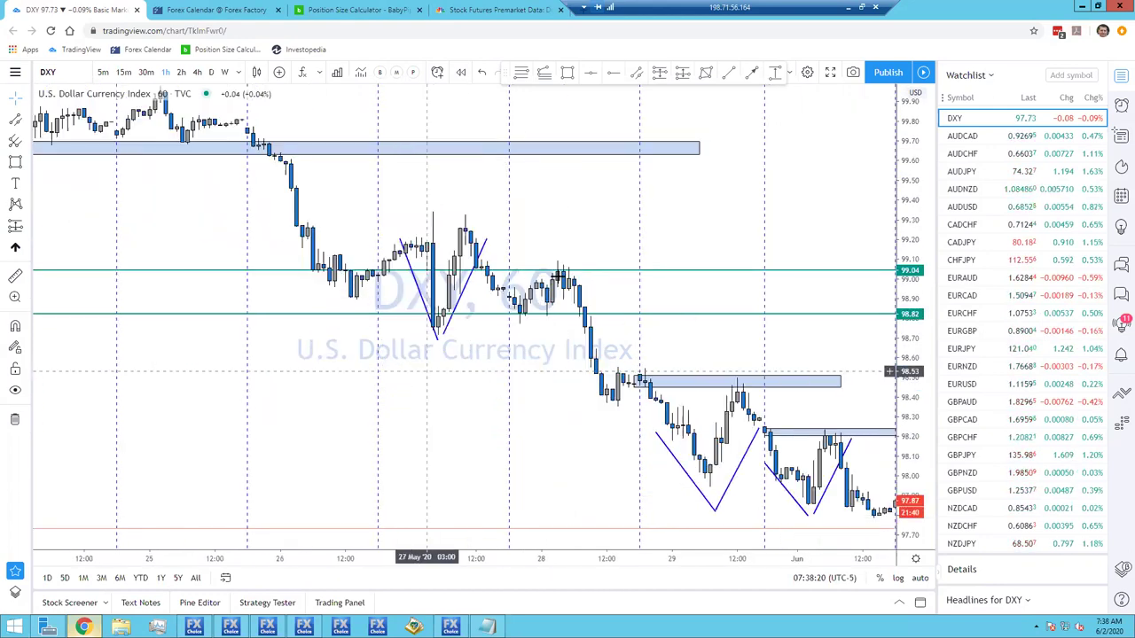
{"action": "left_click_drag", "start_coordinate": [148, 266], "coordinate": [143, 238]}
{"action": "left_click_drag", "start_coordinate": [637, 296], "coordinate": [493, 293]}
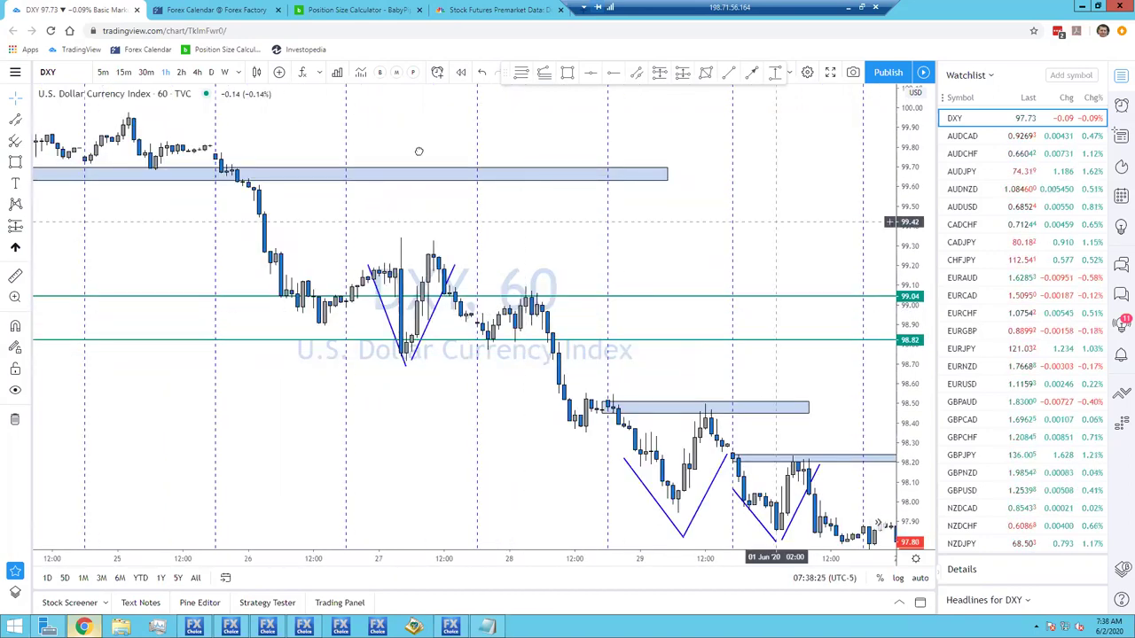
- Draw a rectangle zone on the DXY chart from about 97.92 to 97.88, spanning 01 Jun 18:00 to 03 Jun 06:00
{"action": "left_click_drag", "start_coordinate": [419, 151], "coordinate": [126, 115]}
{"action": "left_click_drag", "start_coordinate": [544, 413], "coordinate": [491, 307]}
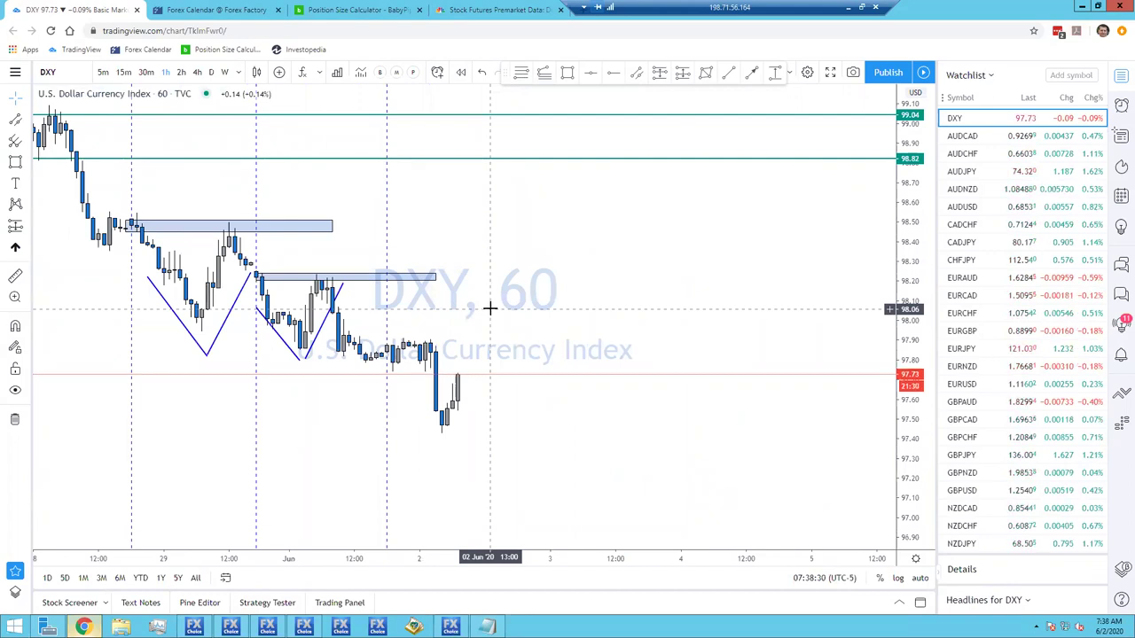
{"action": "left_click", "coordinate": [565, 80]}
{"action": "mouse_move", "coordinate": [570, 337]}
{"action": "left_mouse_down"}
{"action": "mouse_move", "coordinate": [775, 339]}
{"action": "mouse_move", "coordinate": [572, 344]}
{"action": "left_mouse_up"}
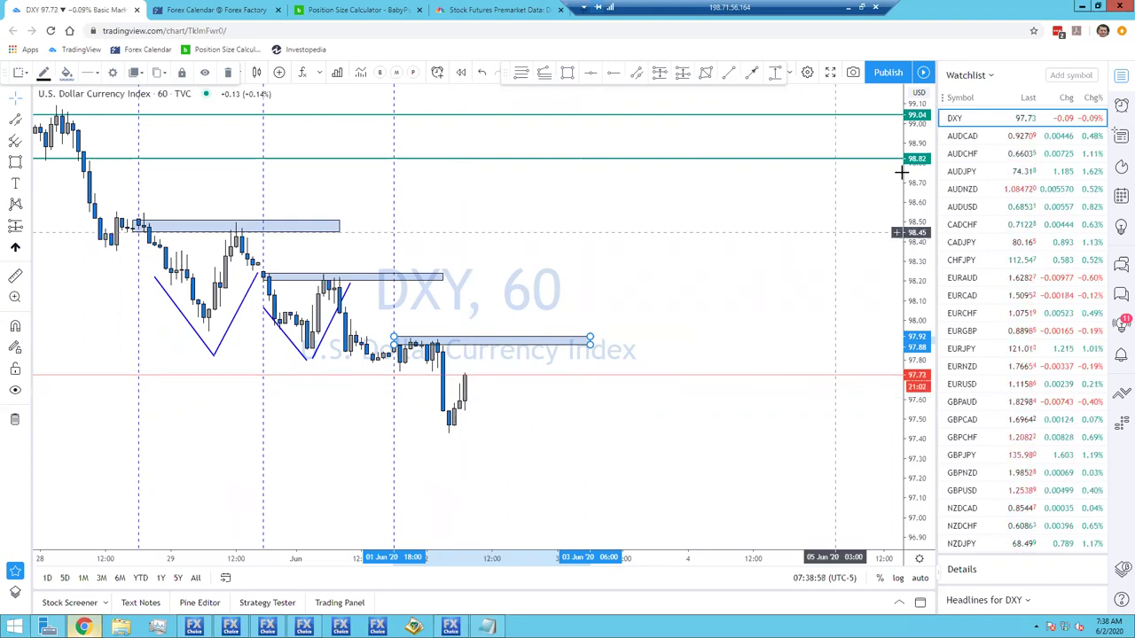
- Delete the black arrow and the red parallel channel from the AUDCAD chart
{"action": "left_click", "coordinate": [962, 139]}
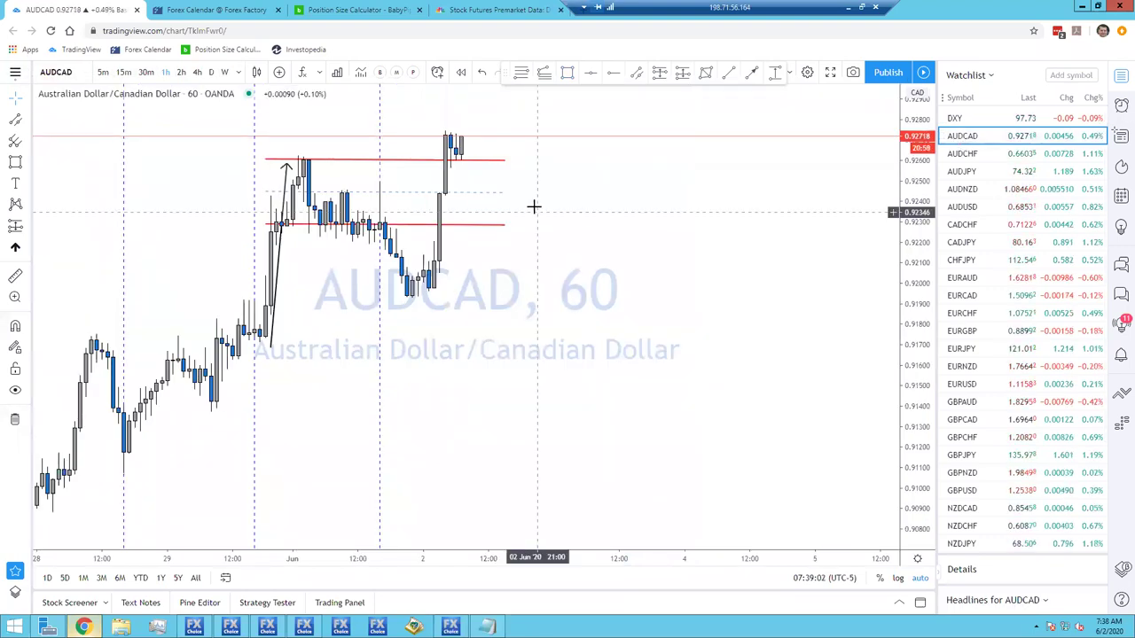
{"action": "left_click", "coordinate": [286, 179]}
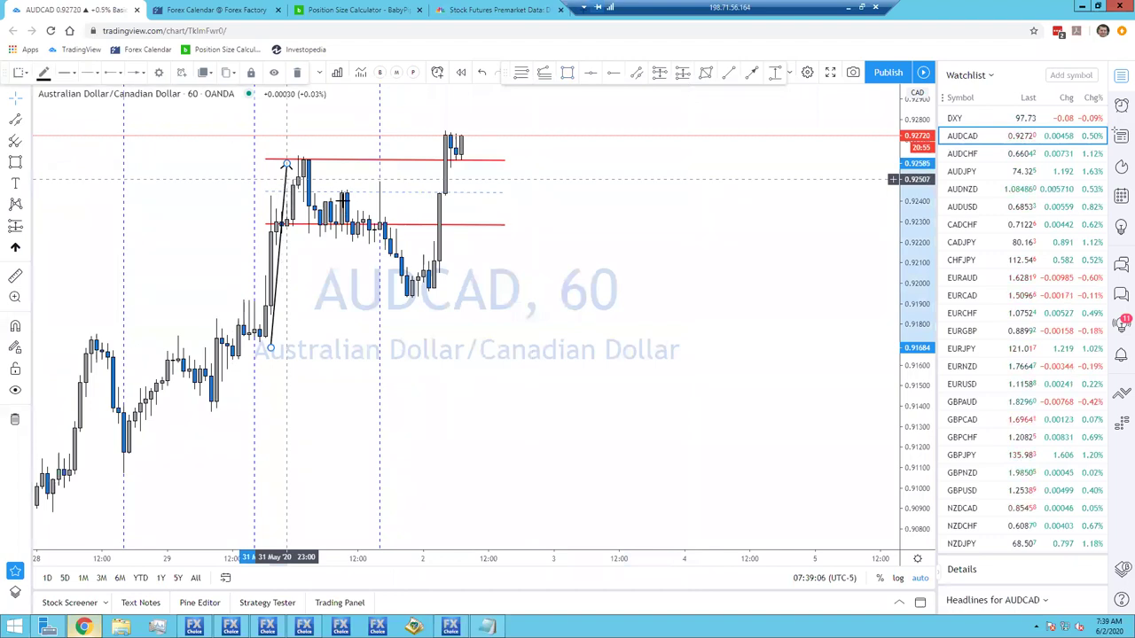
{"action": "key", "text": "Delete"}
{"action": "left_click", "coordinate": [479, 162]}
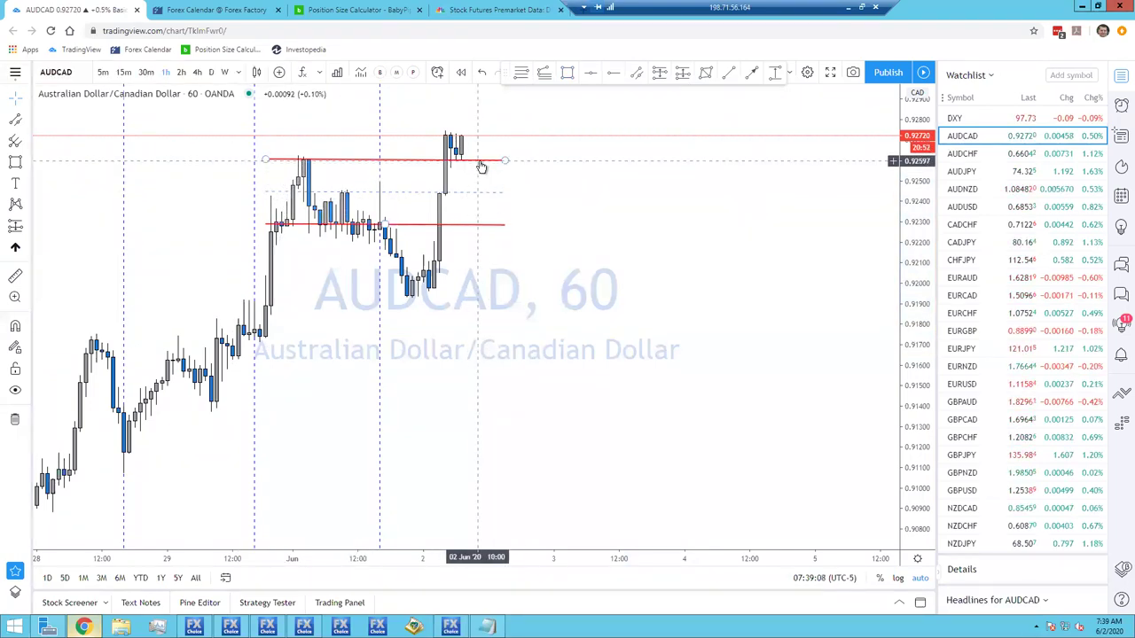
{"action": "key", "text": "Delete"}
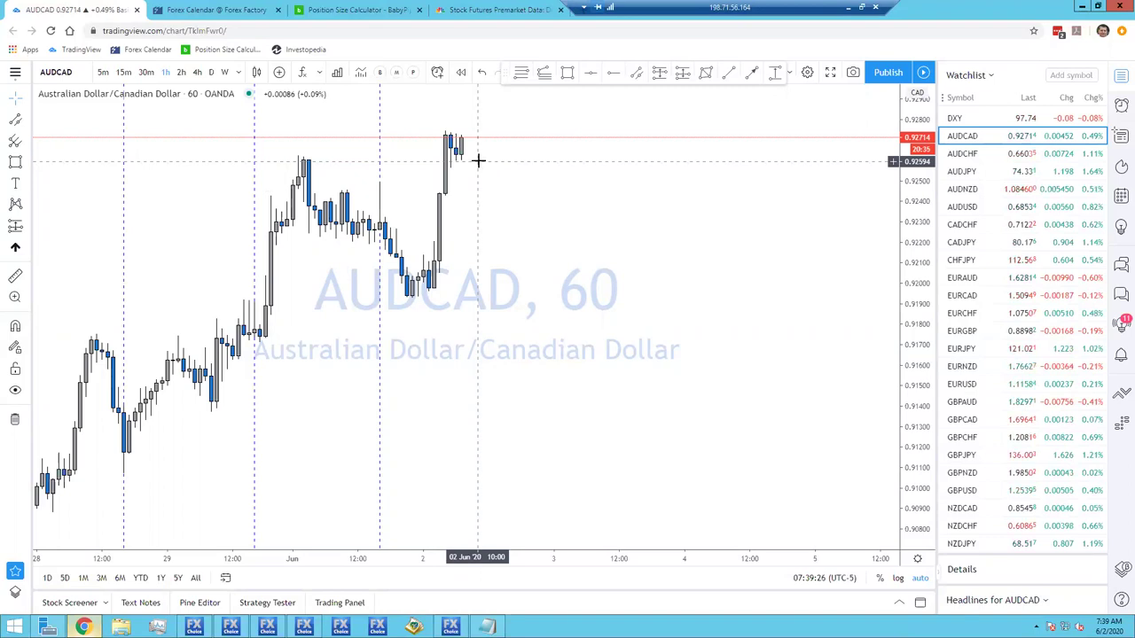
- Measure the price distance on AUDCAD from the recent high down to the base of the latest rally, and clear the measurement
{"action": "left_click", "coordinate": [460, 280], "text": "shift"}
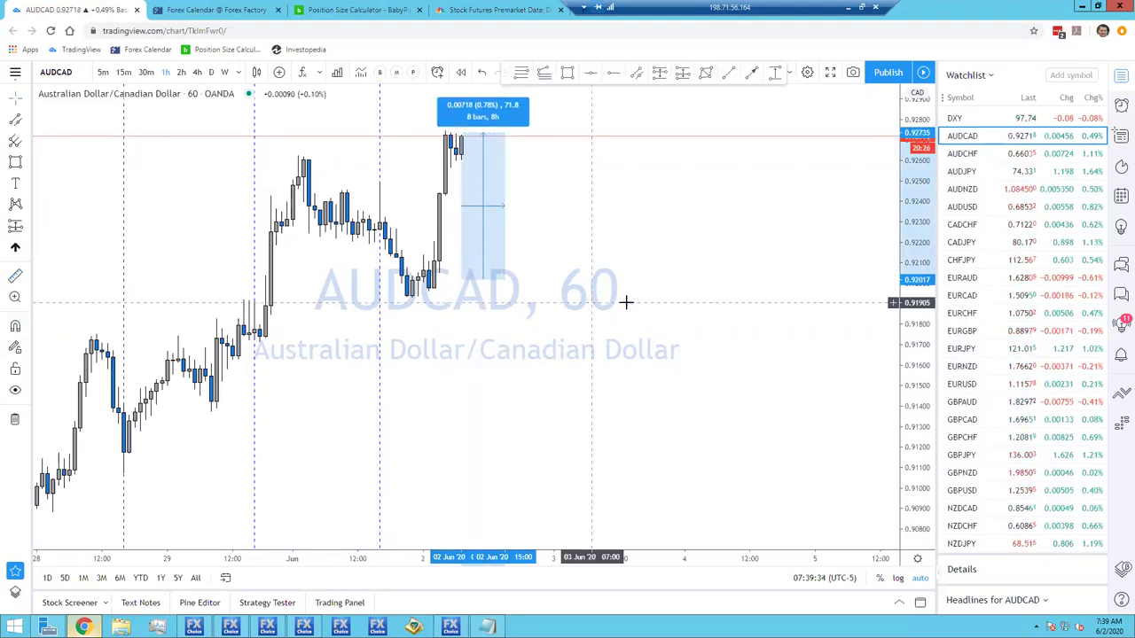
{"action": "left_click", "coordinate": [547, 275]}
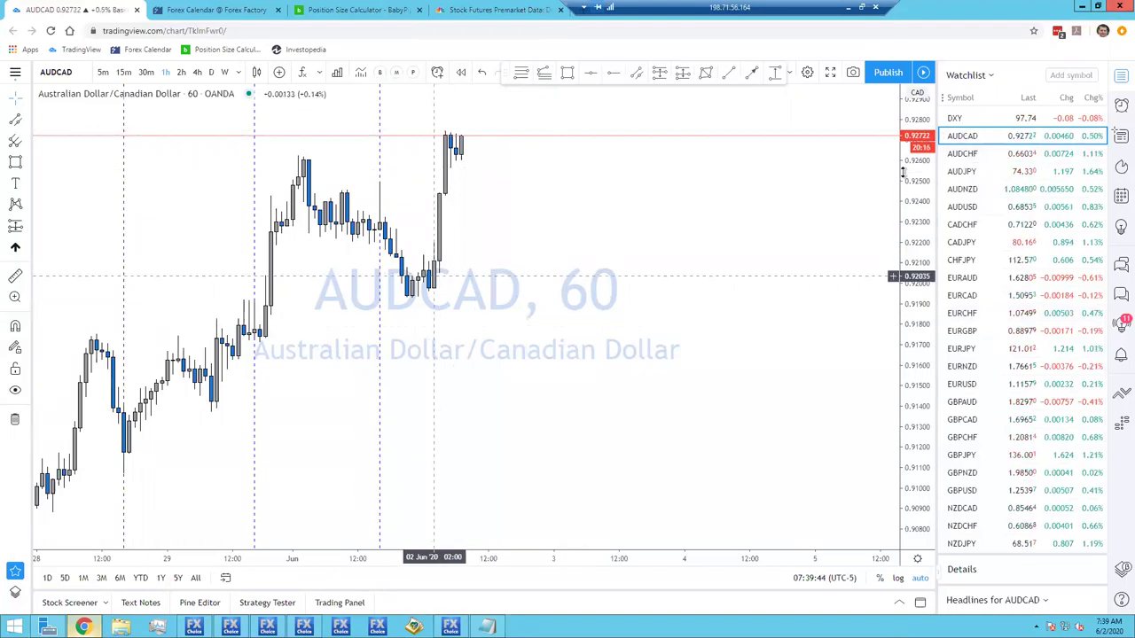
- Review the hourly charts of AUDCHF, AUDJPY, AUDNZD and AUDUSD from the watchlist
{"action": "left_click", "coordinate": [962, 155]}
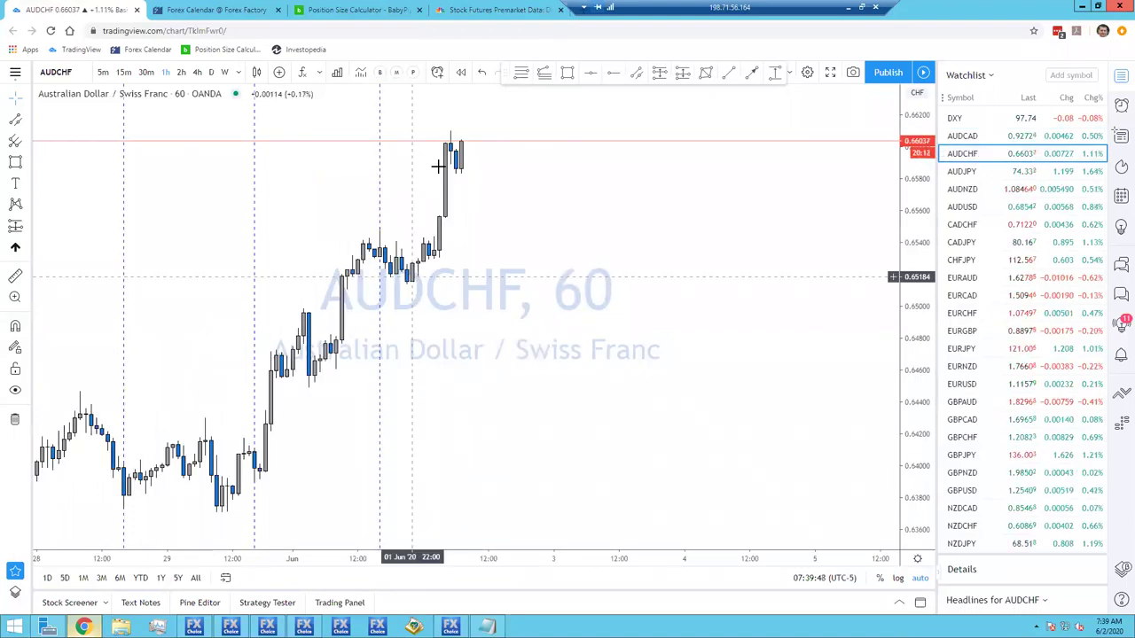
{"action": "left_click", "coordinate": [963, 171]}
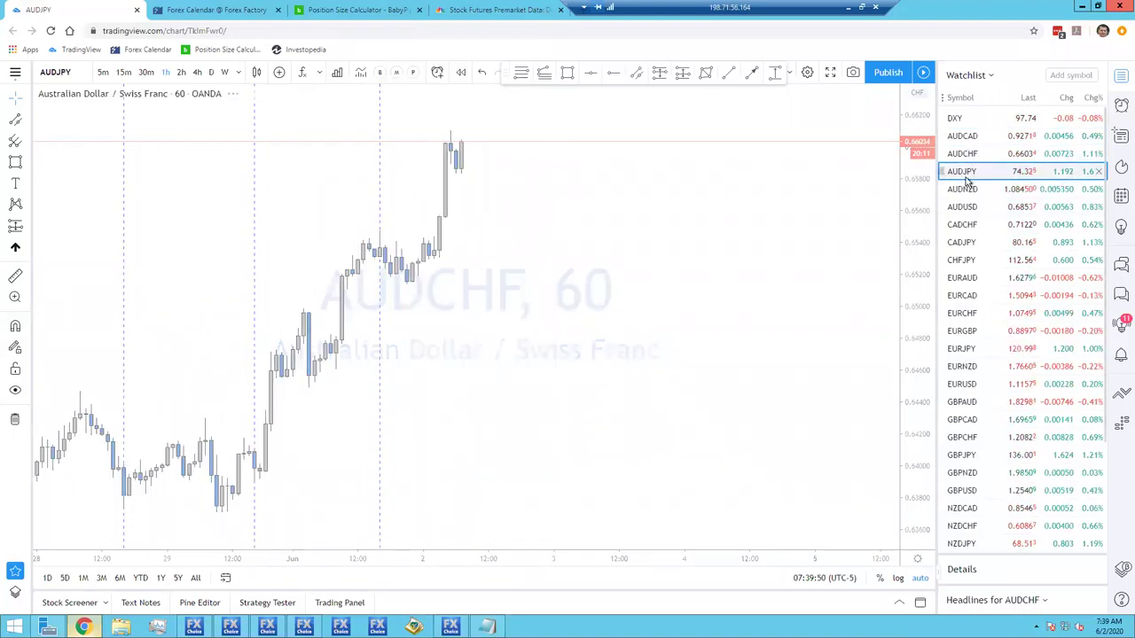
{"action": "left_click", "coordinate": [965, 190]}
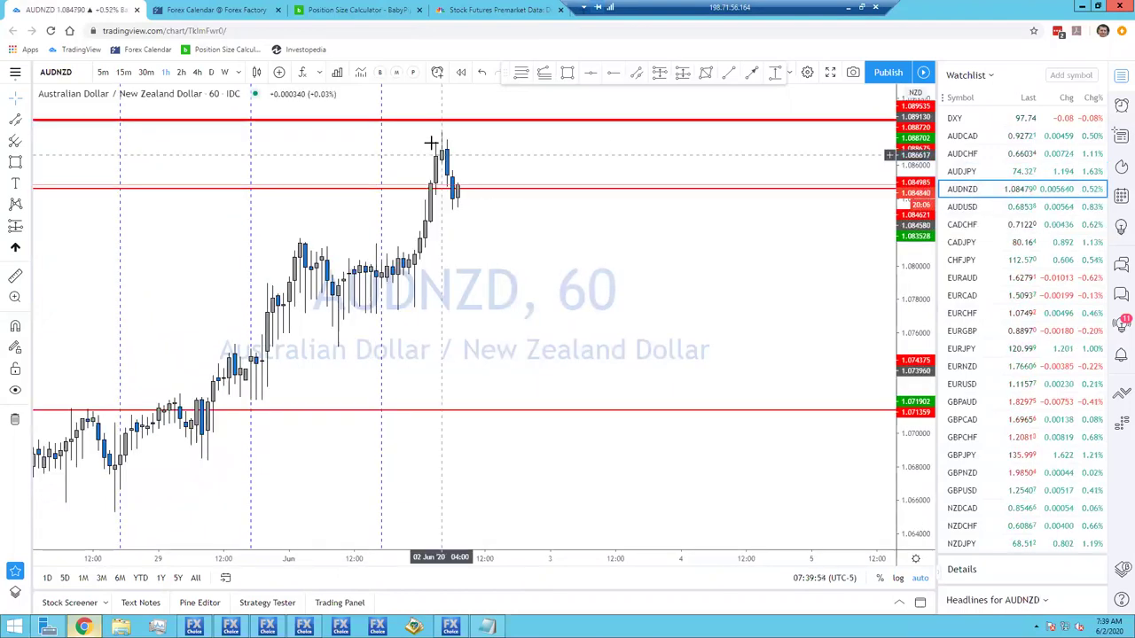
{"action": "left_click", "coordinate": [975, 207]}
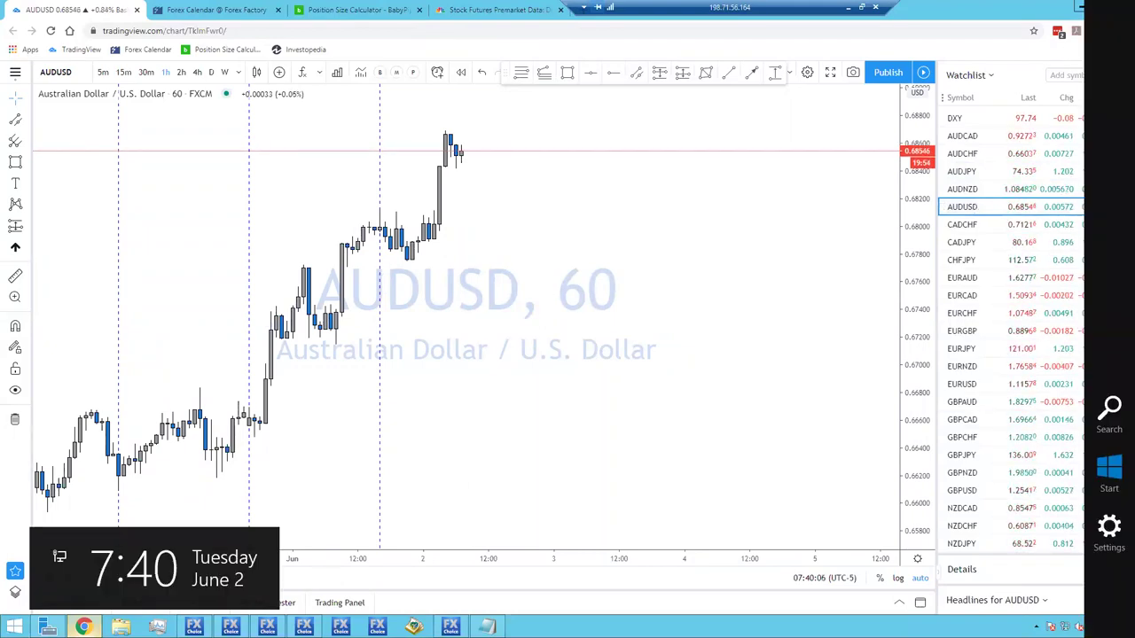
- Switch to Notepad to check the currency strength notes, and return to the AUDUSD chart
{"action": "left_click", "coordinate": [487, 626]}
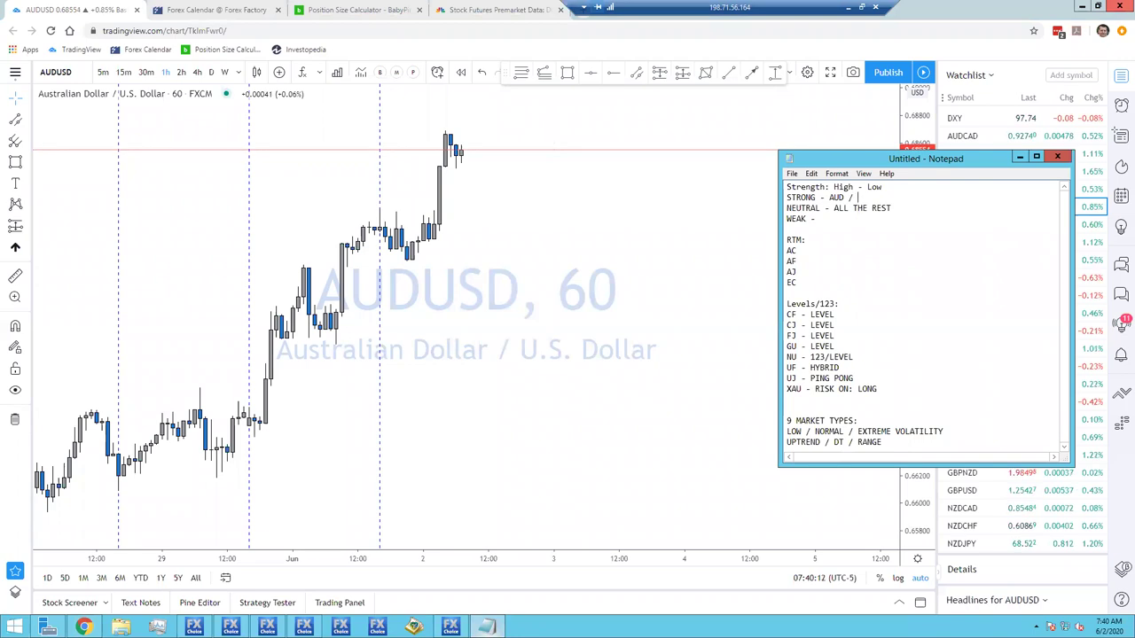
{"action": "left_click", "coordinate": [605, 218]}
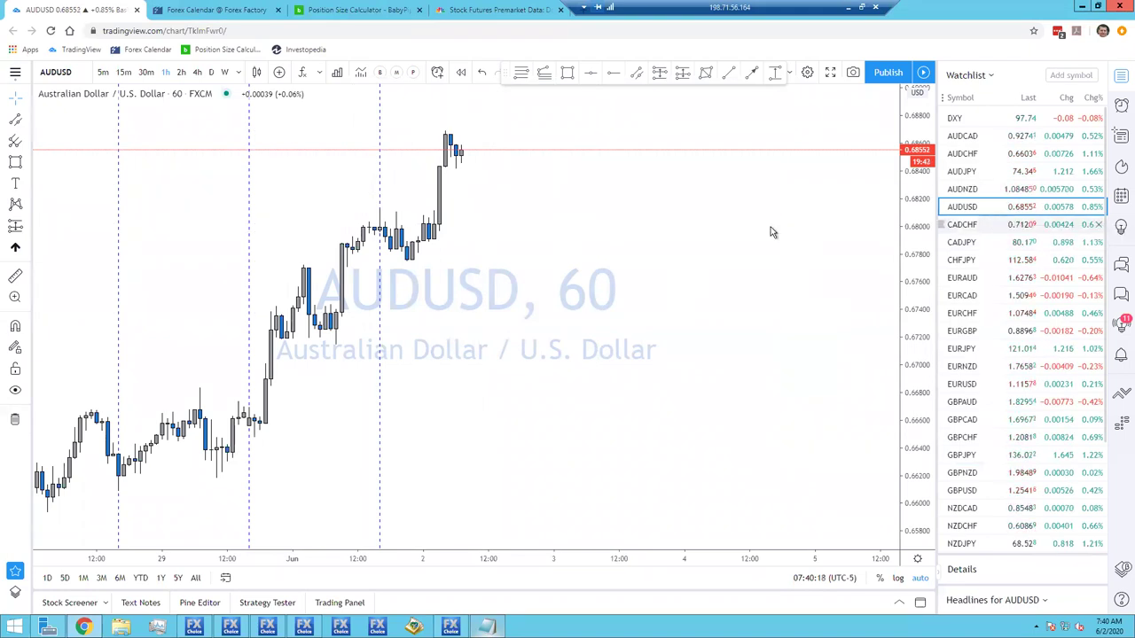
- Compare the Canadian dollar pairs CADCHF, CADJPY and AUDCAD on their hourly charts
{"action": "left_click", "coordinate": [966, 226]}
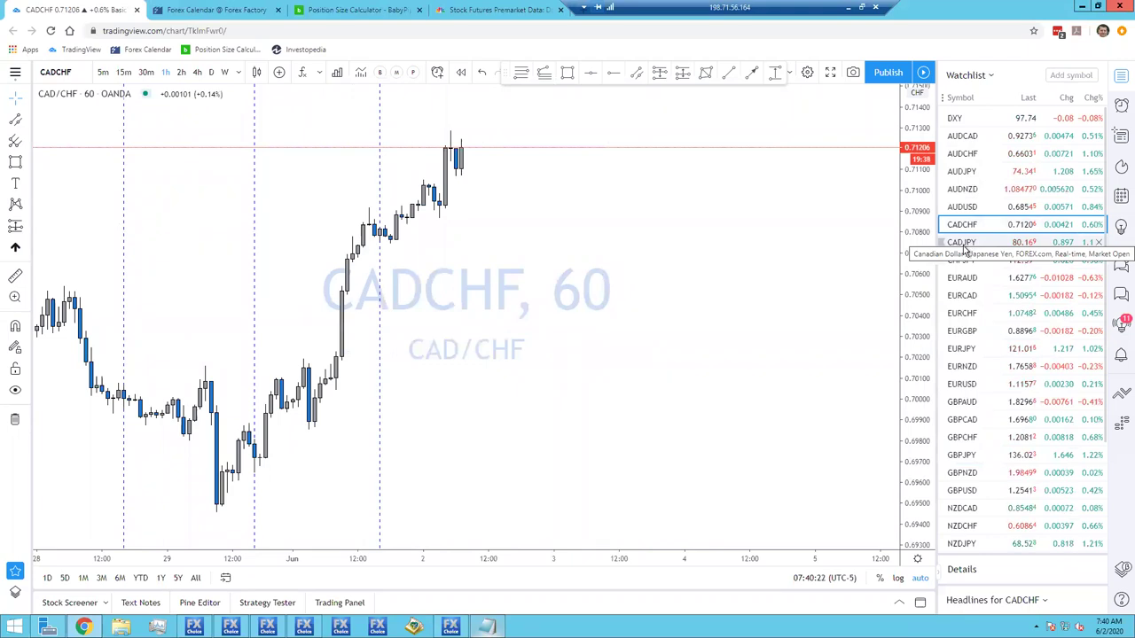
{"action": "left_click", "coordinate": [965, 243]}
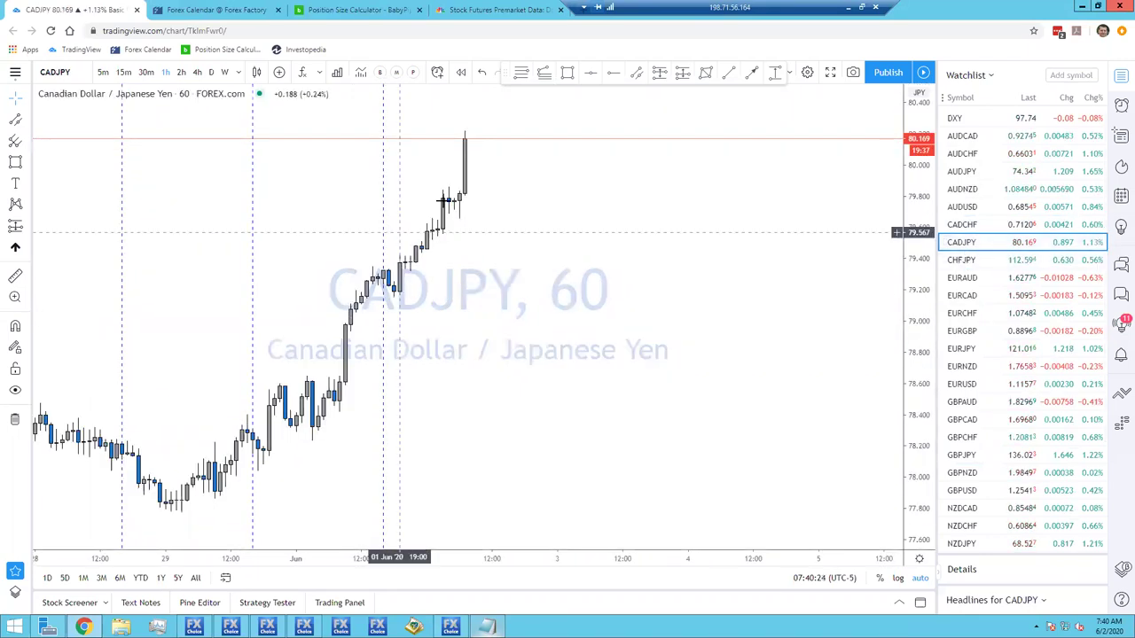
{"action": "left_click", "coordinate": [975, 135]}
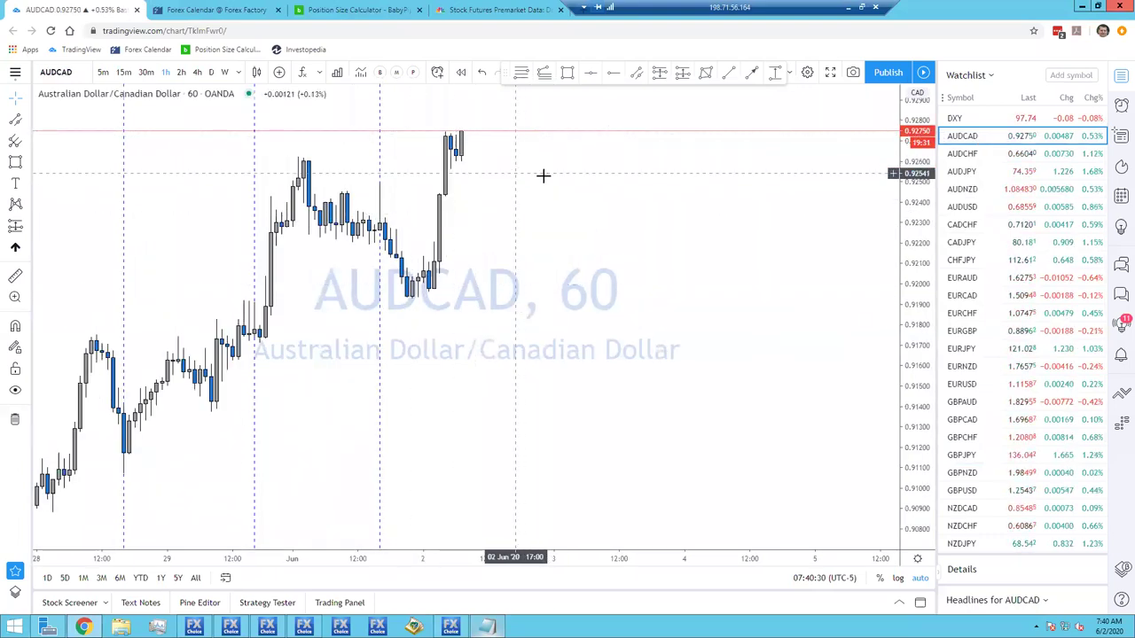
{"action": "left_click", "coordinate": [984, 229]}
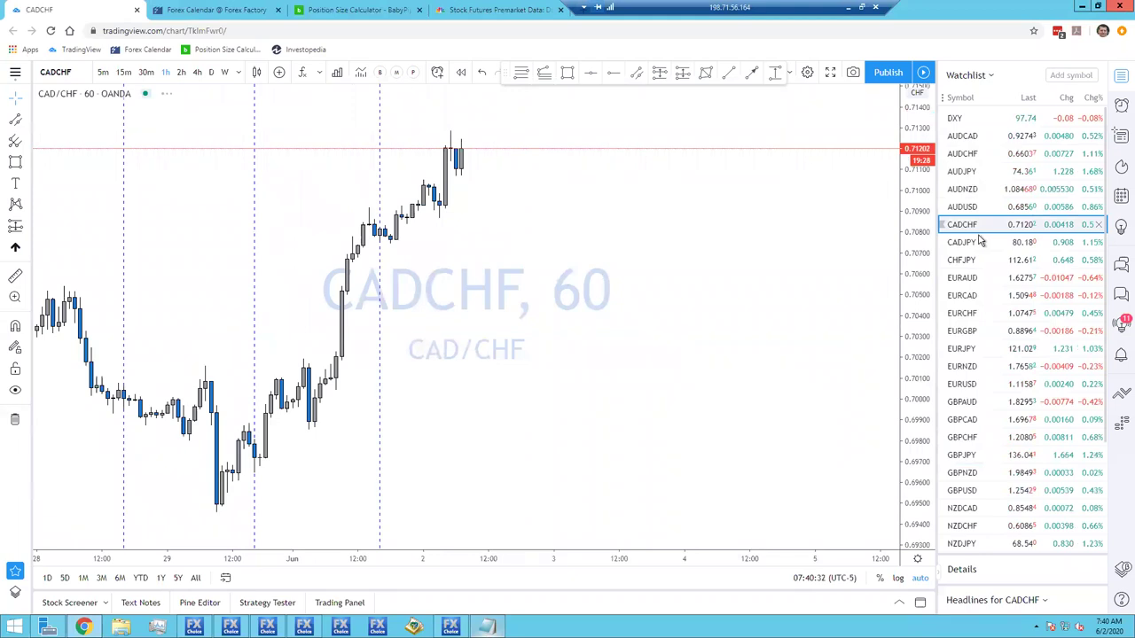
{"action": "left_click", "coordinate": [978, 237]}
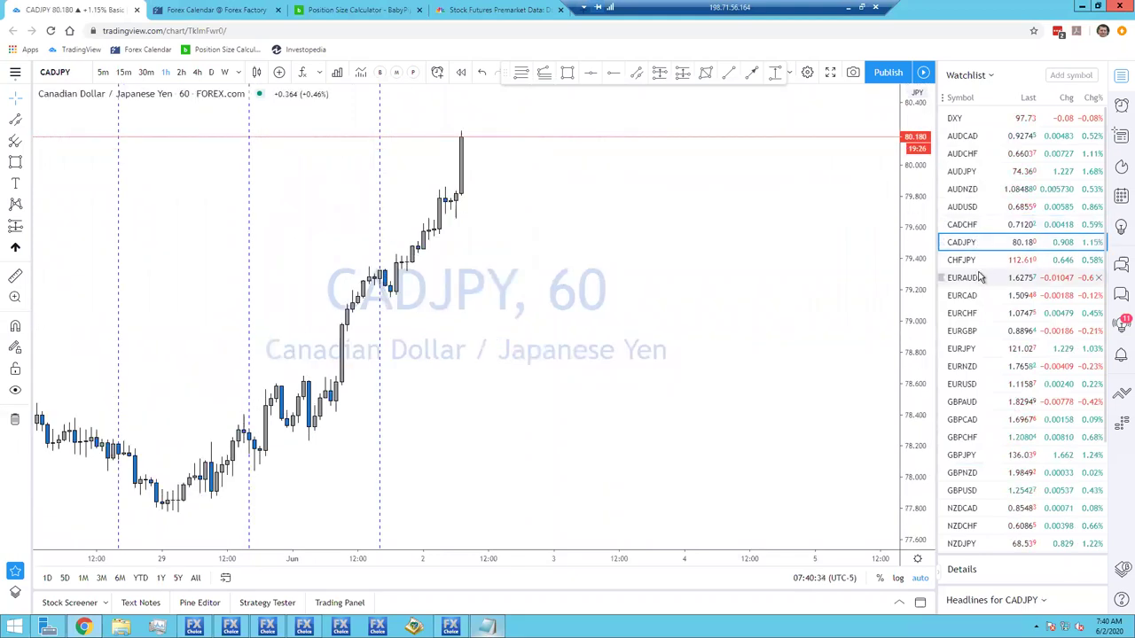
- Review the hourly charts of CHFJPY, EURAUD, EURCAD and EURCHF
{"action": "left_click", "coordinate": [975, 263]}
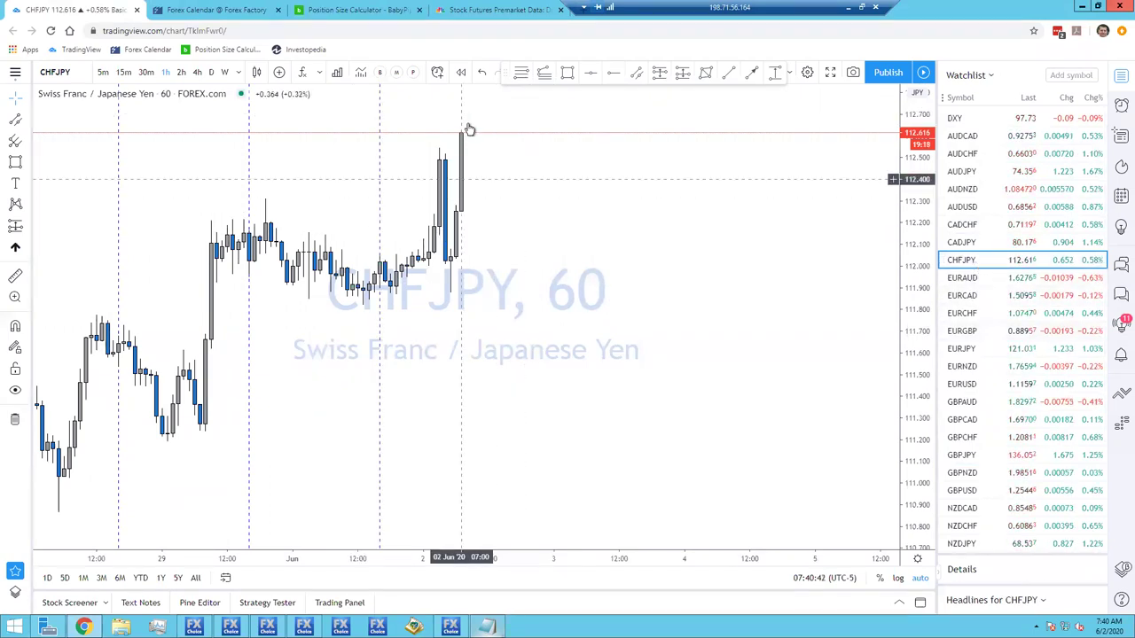
{"action": "left_click", "coordinate": [970, 278]}
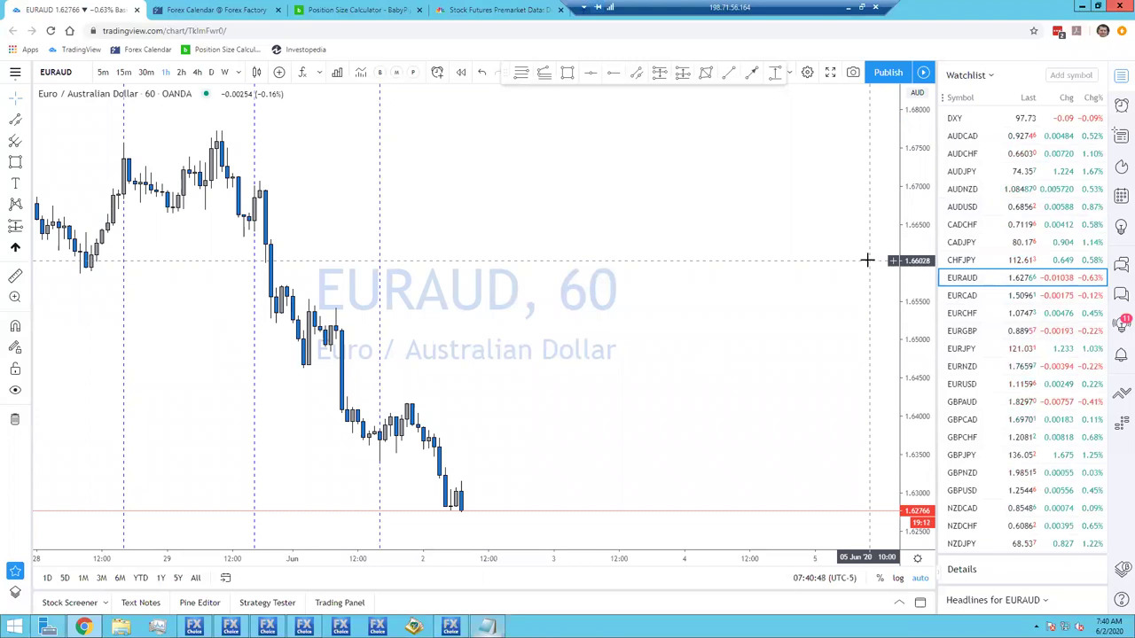
{"action": "left_click", "coordinate": [973, 300]}
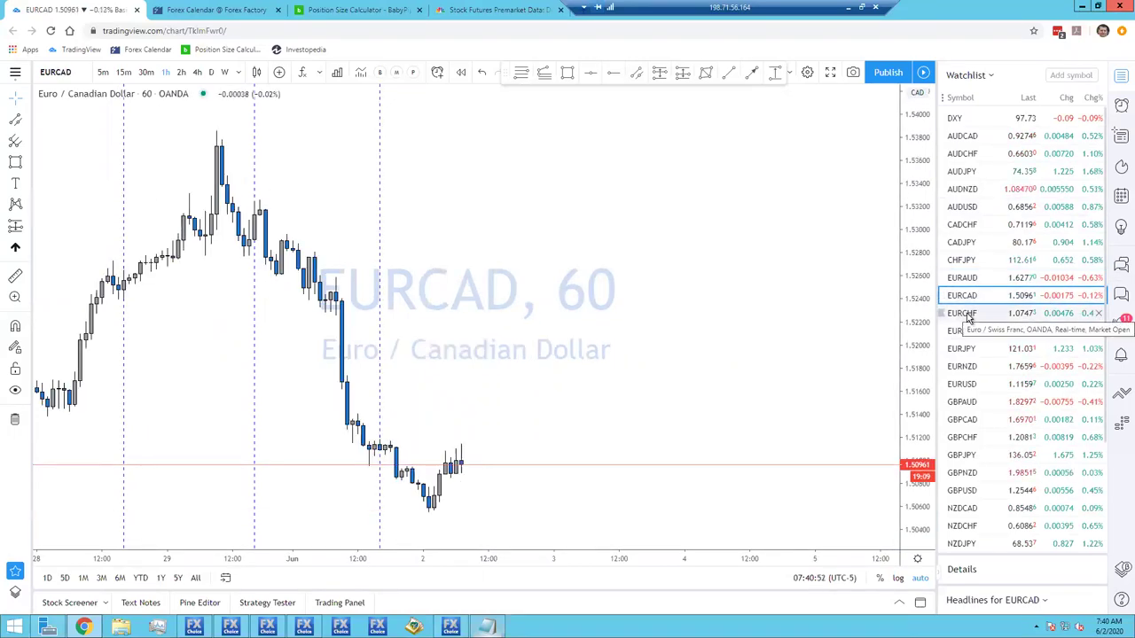
{"action": "left_click", "coordinate": [966, 315]}
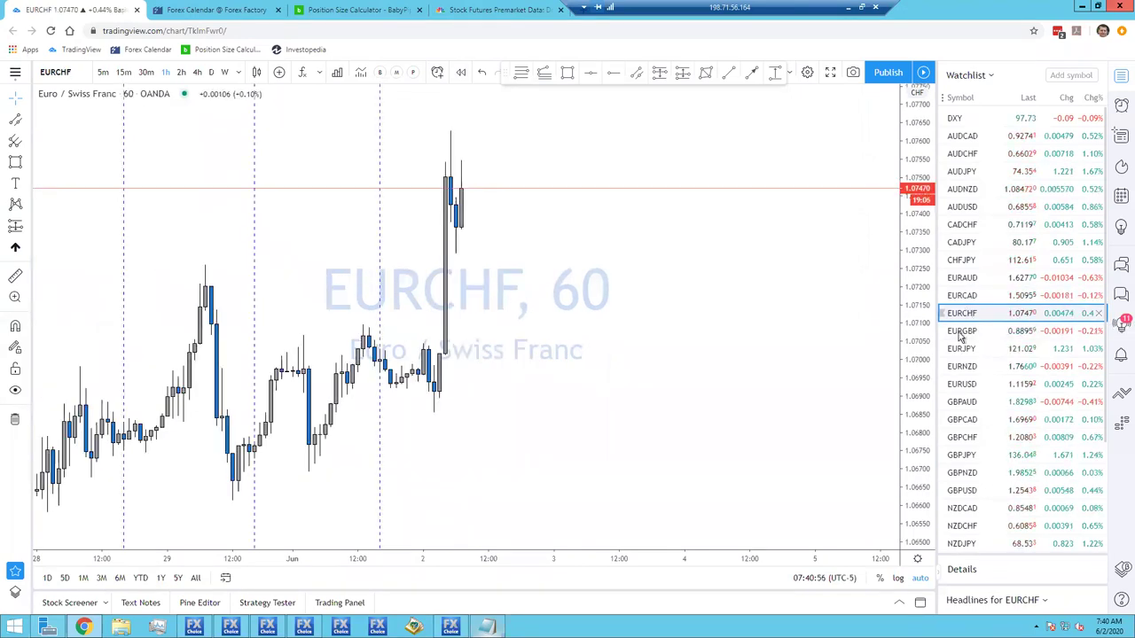
- Review the hourly charts of EURGBP and EURJPY from the watchlist, and go back up the list to CHFJPY
{"action": "left_click", "coordinate": [959, 333]}
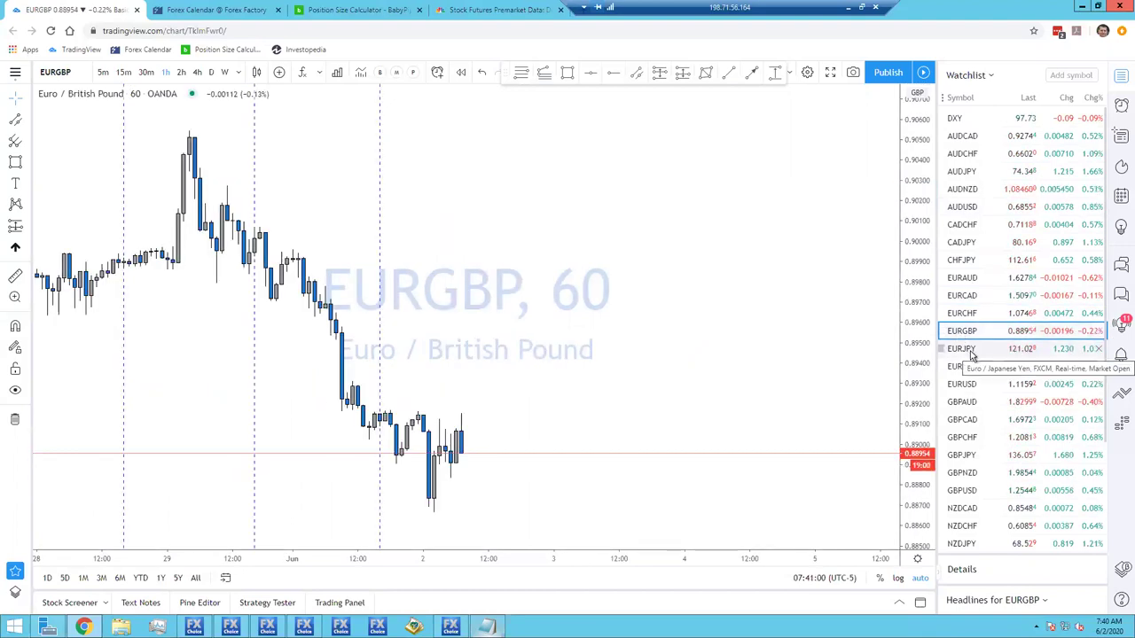
{"action": "left_click", "coordinate": [971, 352]}
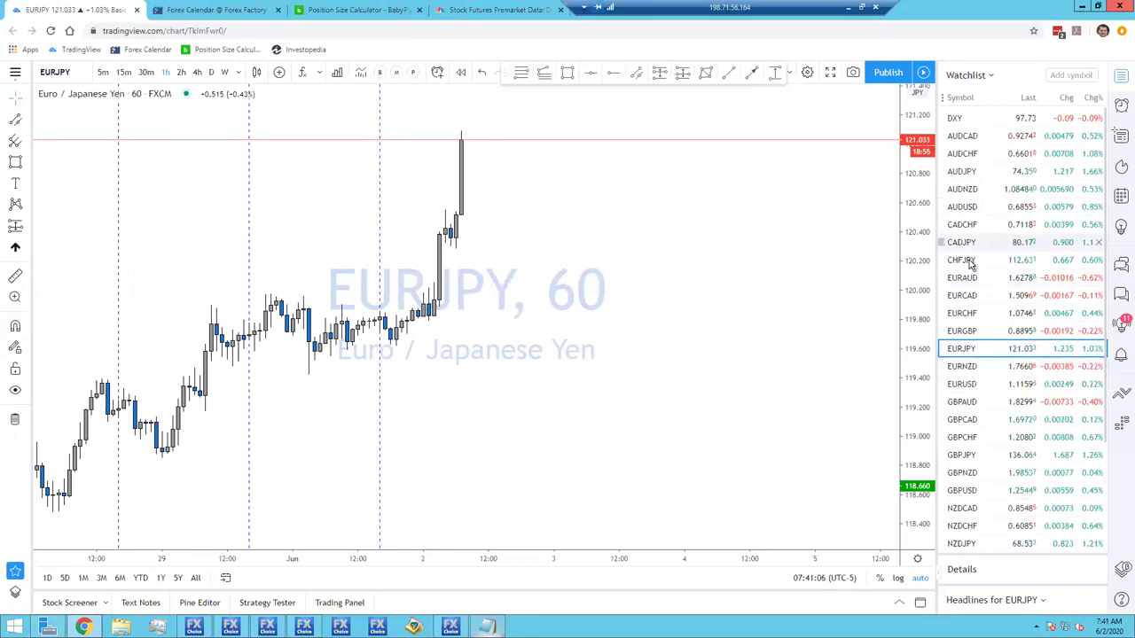
{"action": "key", "text": "Up"}
{"action": "key", "text": "Up"}
{"action": "key", "text": "Up"}
{"action": "key", "text": "Up"}
{"action": "key", "text": "Up"}
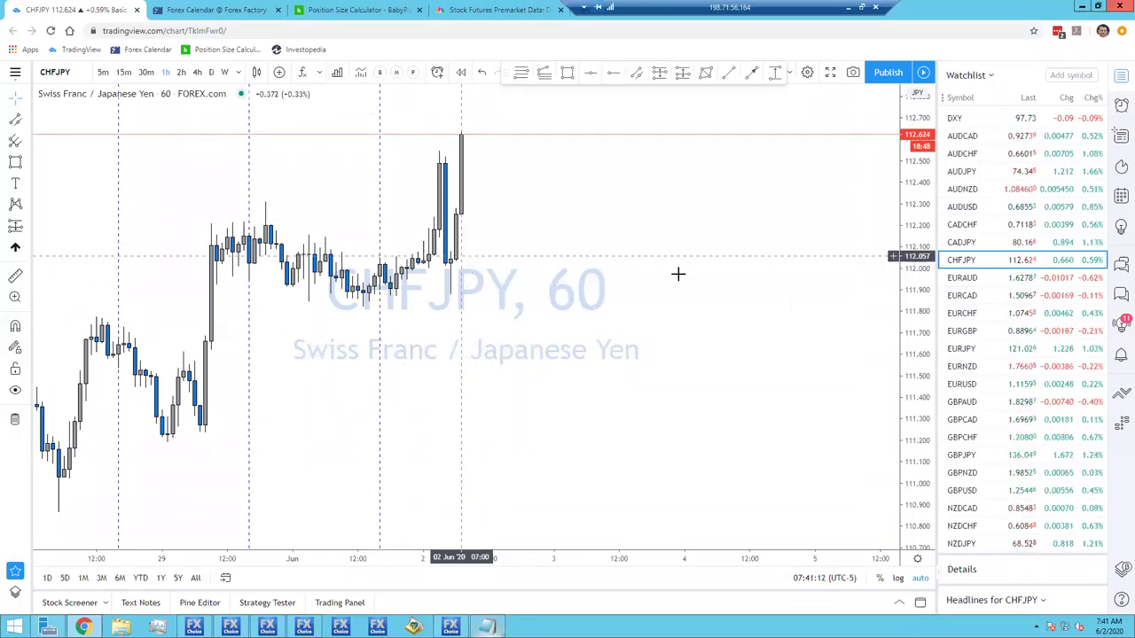
- Compare the hourly chart of EURCHF with those of EURCAD and EURAUD, ending on EURCHF
{"action": "left_click", "coordinate": [974, 316]}
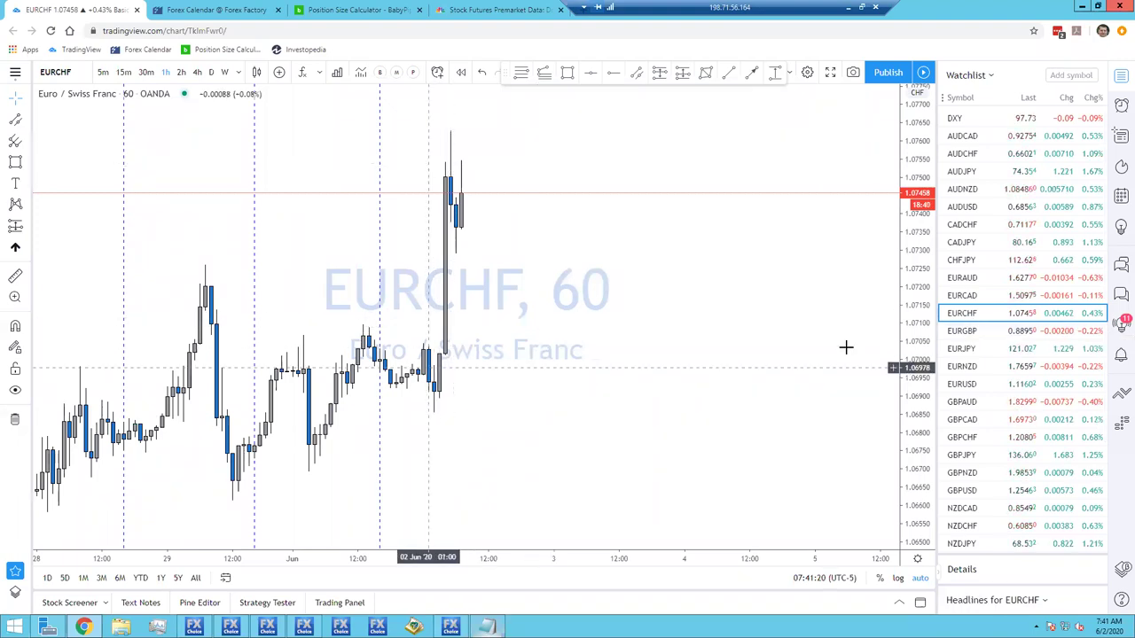
{"action": "left_click", "coordinate": [964, 296]}
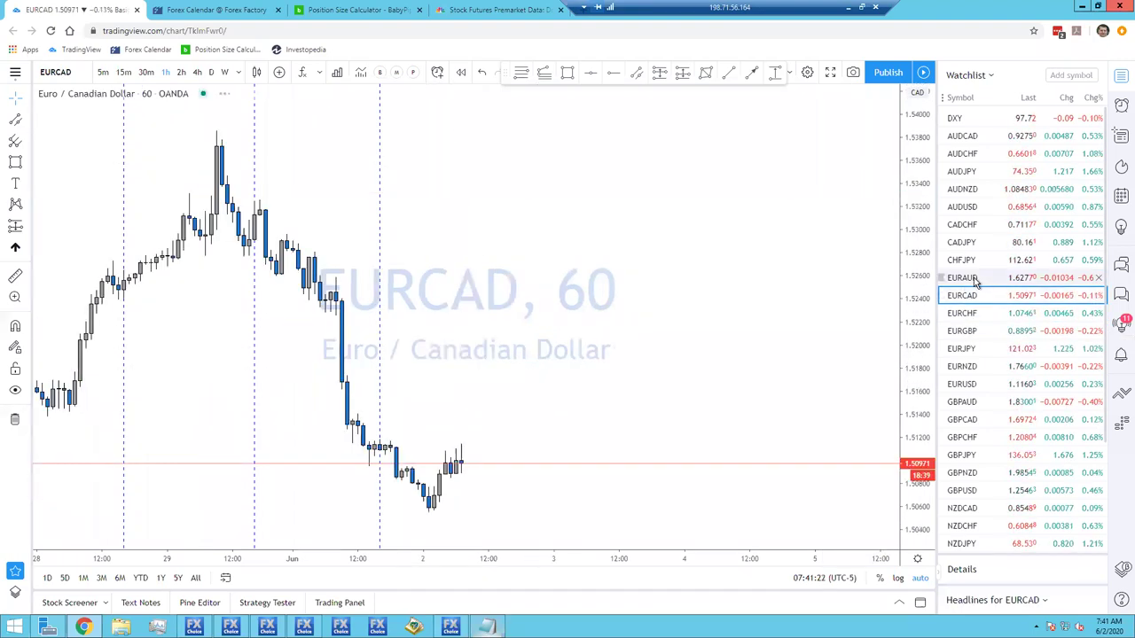
{"action": "left_click", "coordinate": [972, 280]}
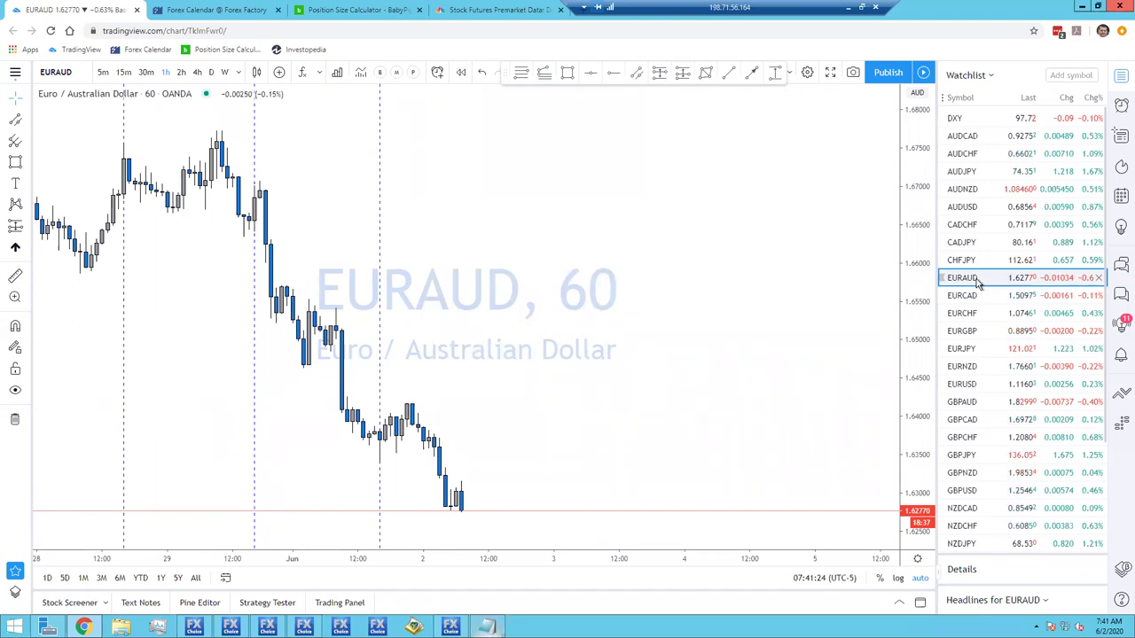
{"action": "left_click", "coordinate": [970, 315]}
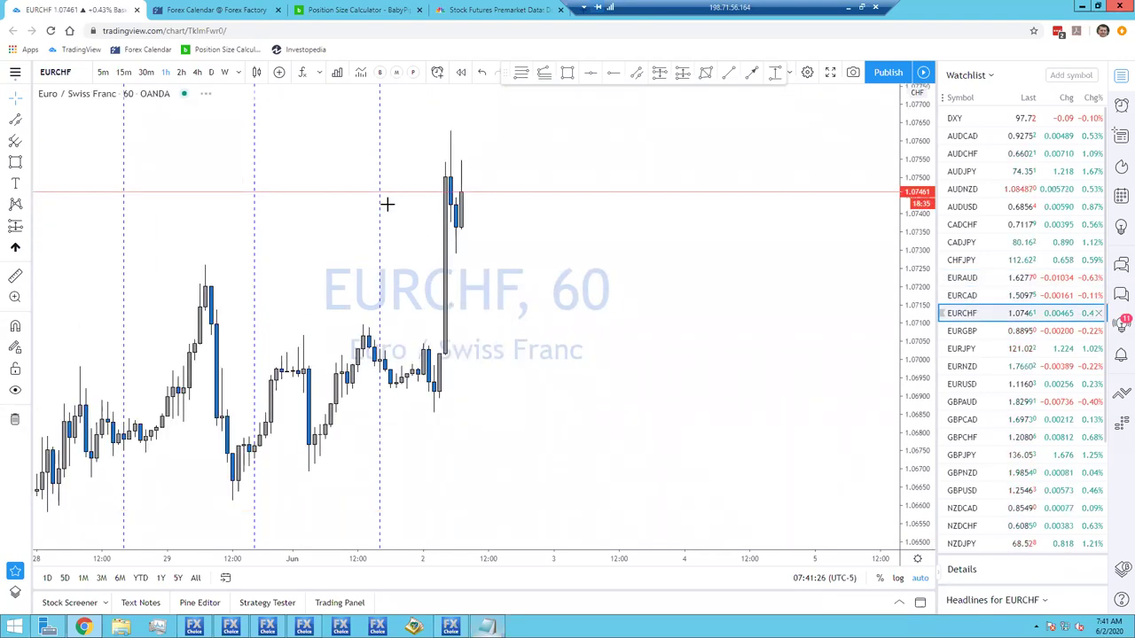
- Review the hourly charts of EURGBP, EURJPY, EURNZD, EURUSD and GBPAUD in watchlist order
{"action": "left_click", "coordinate": [972, 334]}
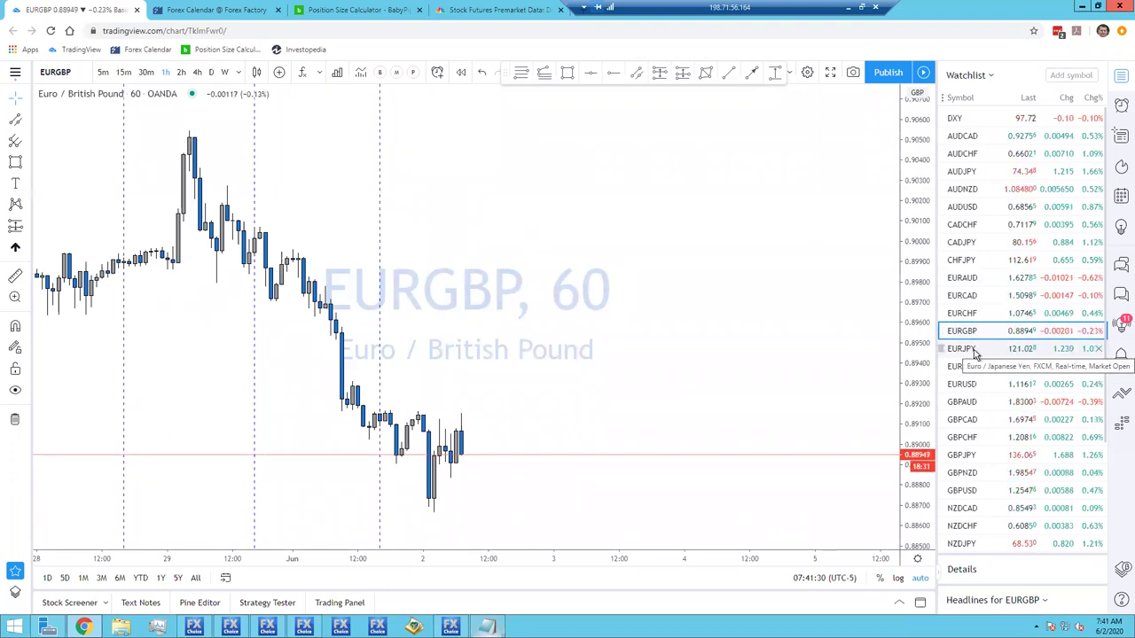
{"action": "left_click", "coordinate": [974, 351]}
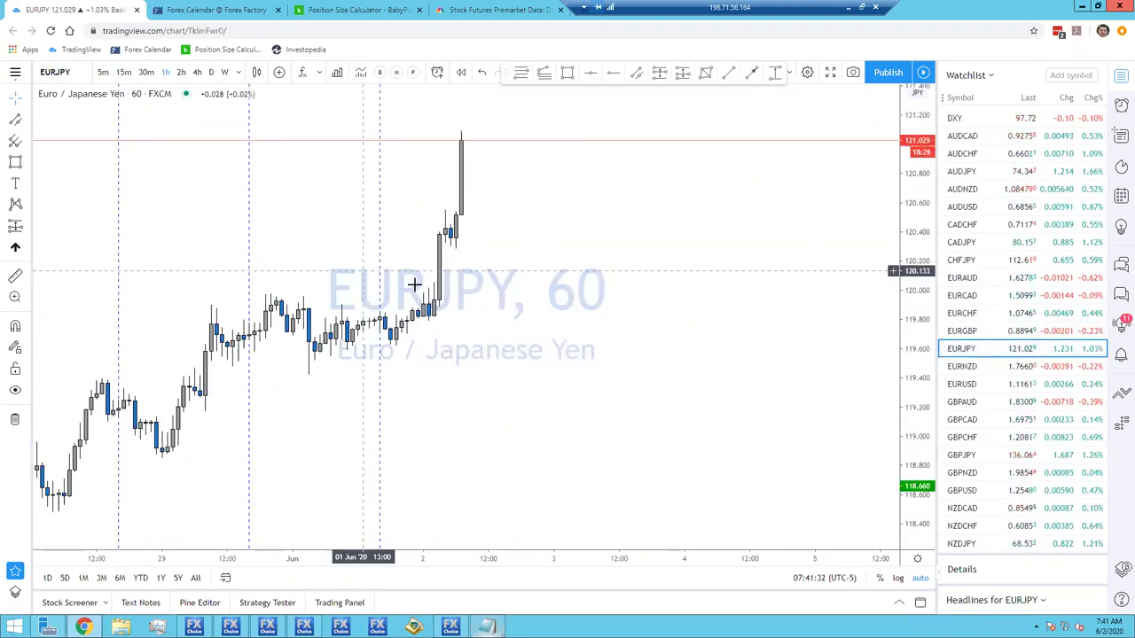
{"action": "left_click", "coordinate": [970, 367]}
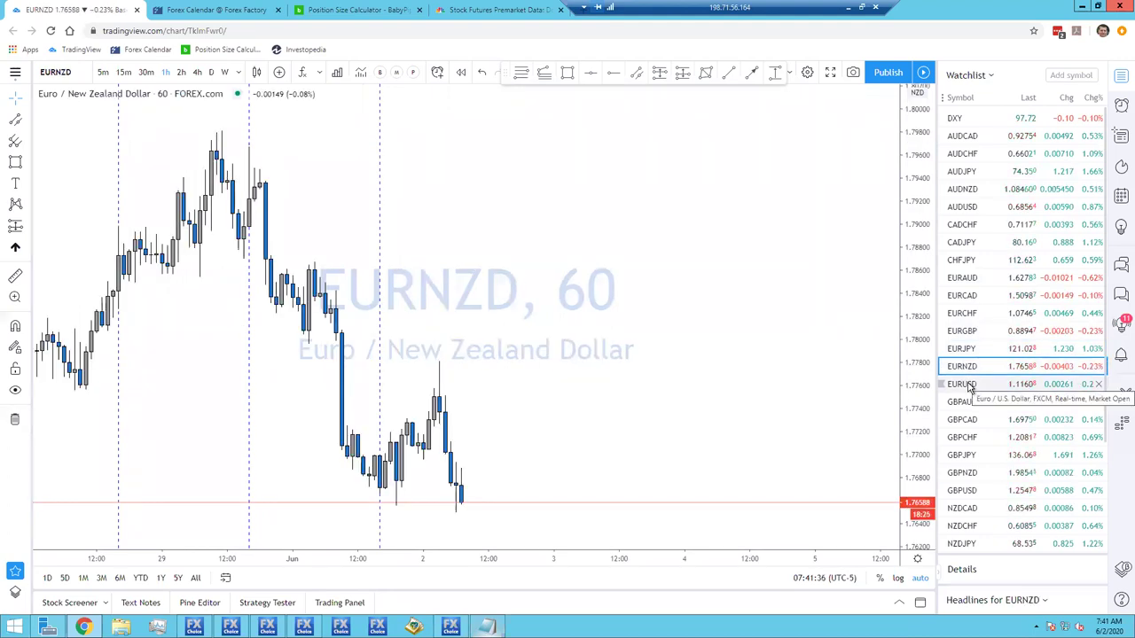
{"action": "left_click", "coordinate": [965, 385]}
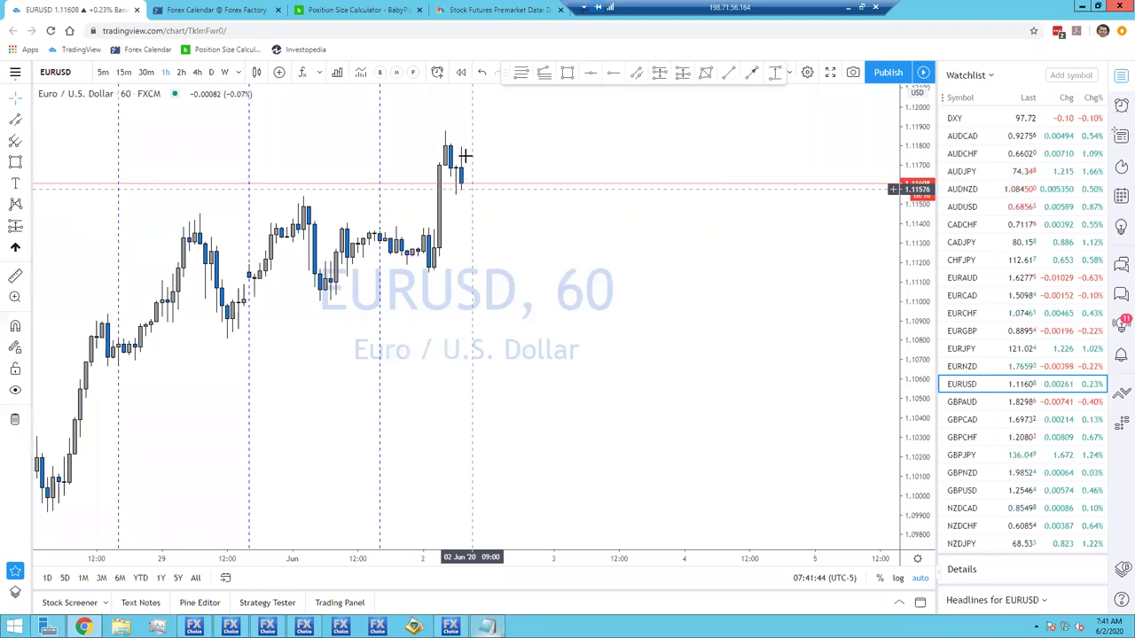
{"action": "left_click", "coordinate": [966, 403]}
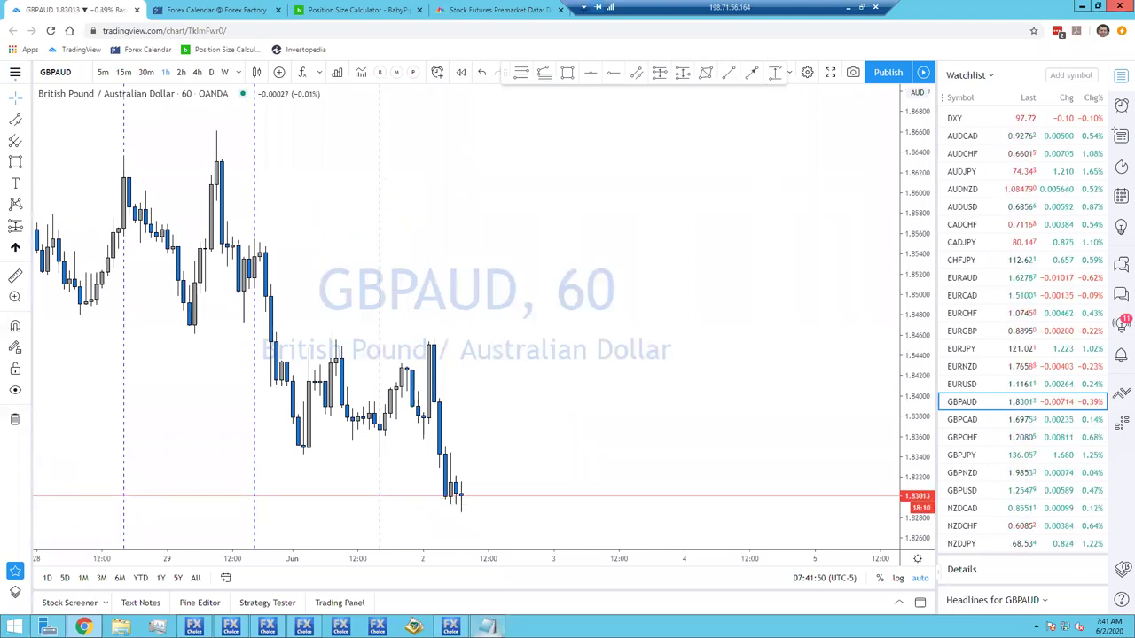
- In the Notepad strength notes, replace the neutral entry with EUR and list CHF / JPY as weak, and return to the GBPAUD chart
{"action": "left_click", "coordinate": [486, 624]}
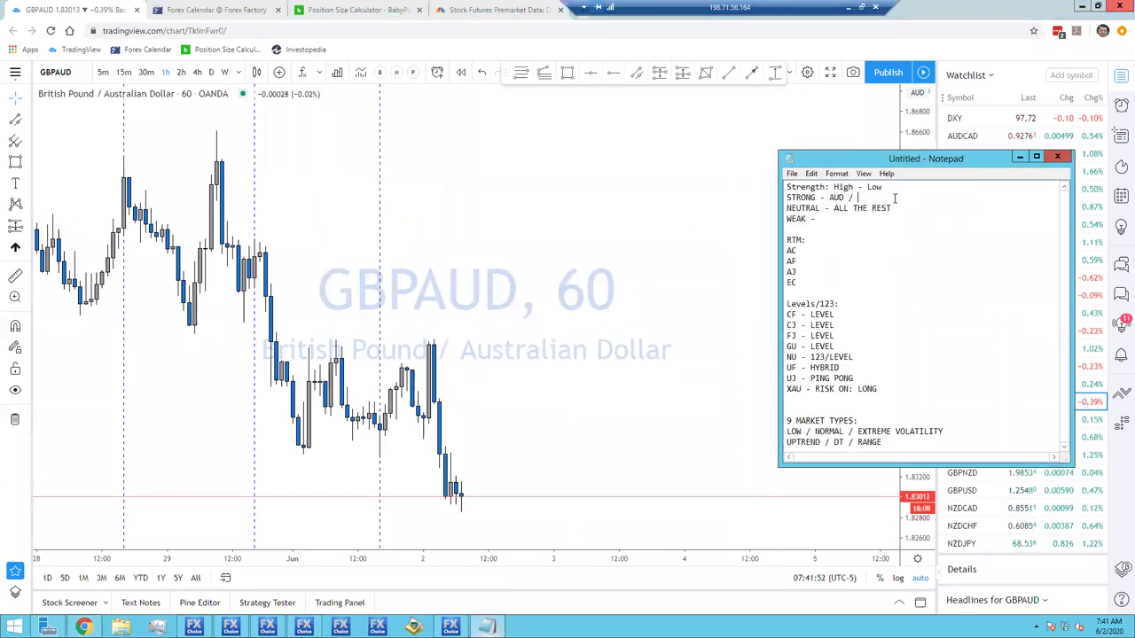
{"action": "type", "text": "\\"}
{"action": "key", "text": "BackSpace"}
{"action": "key", "text": "BackSpace"}
{"action": "key", "text": "BackSpace"}
{"action": "key", "text": "BackSpace"}
{"action": "key", "text": "BackSpace"}
{"action": "key", "text": "BackSpace"}
{"action": "key", "text": "BackSpace"}
{"action": "key", "text": "BackSpace"}
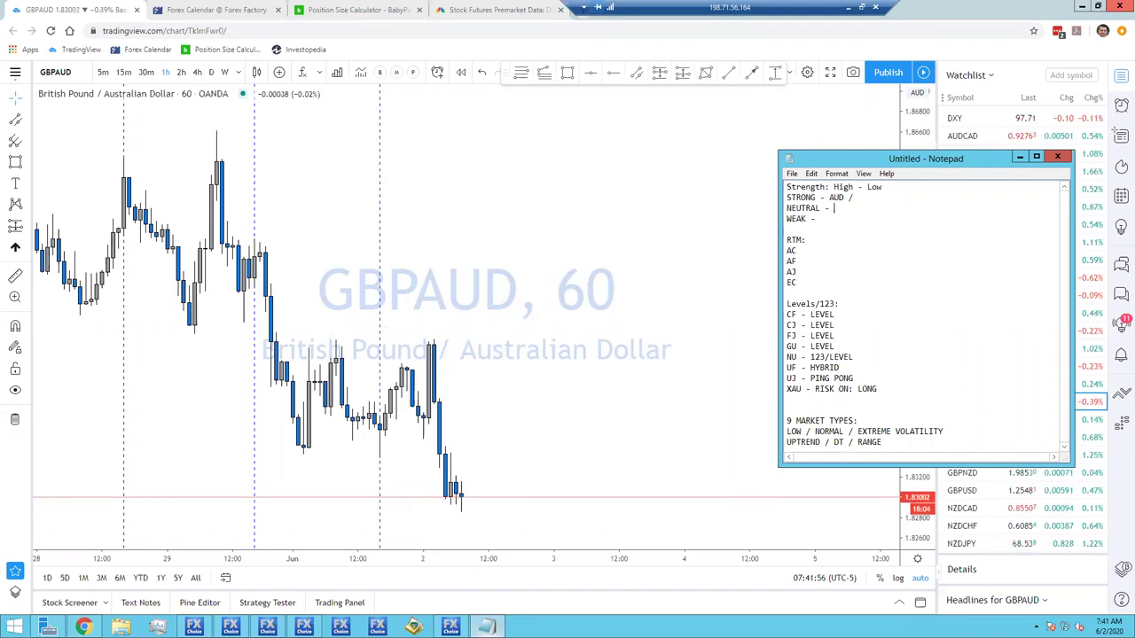
{"action": "type", "text": "EUR"}
{"action": "type", "text": " / JPY"}
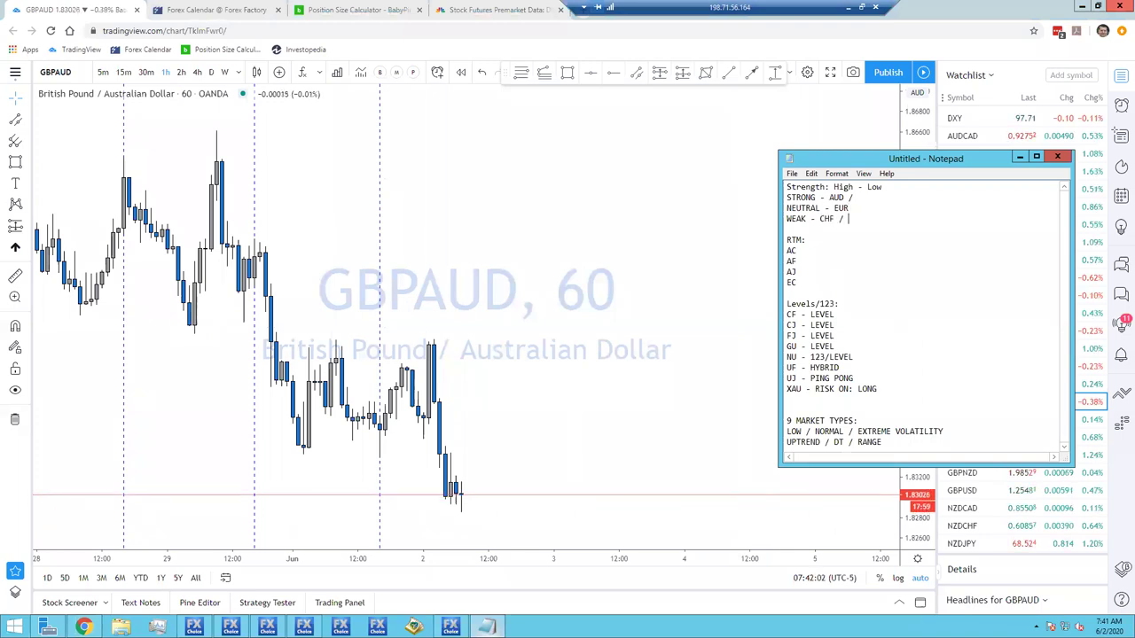
{"action": "left_click", "coordinate": [881, 200]}
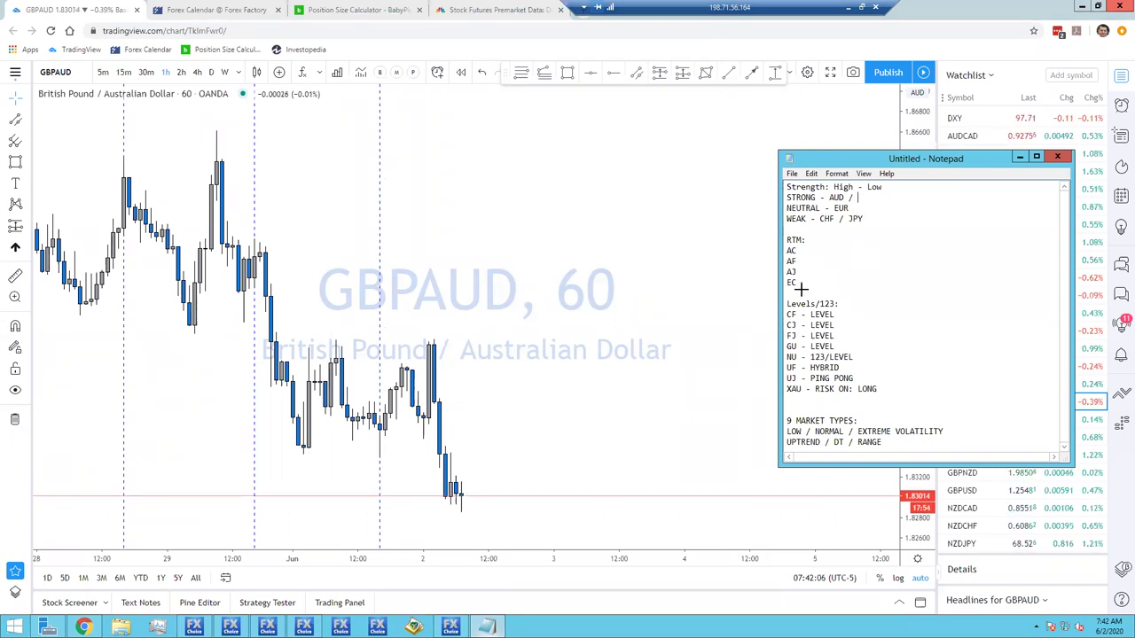
{"action": "key", "text": "alt+Tab"}
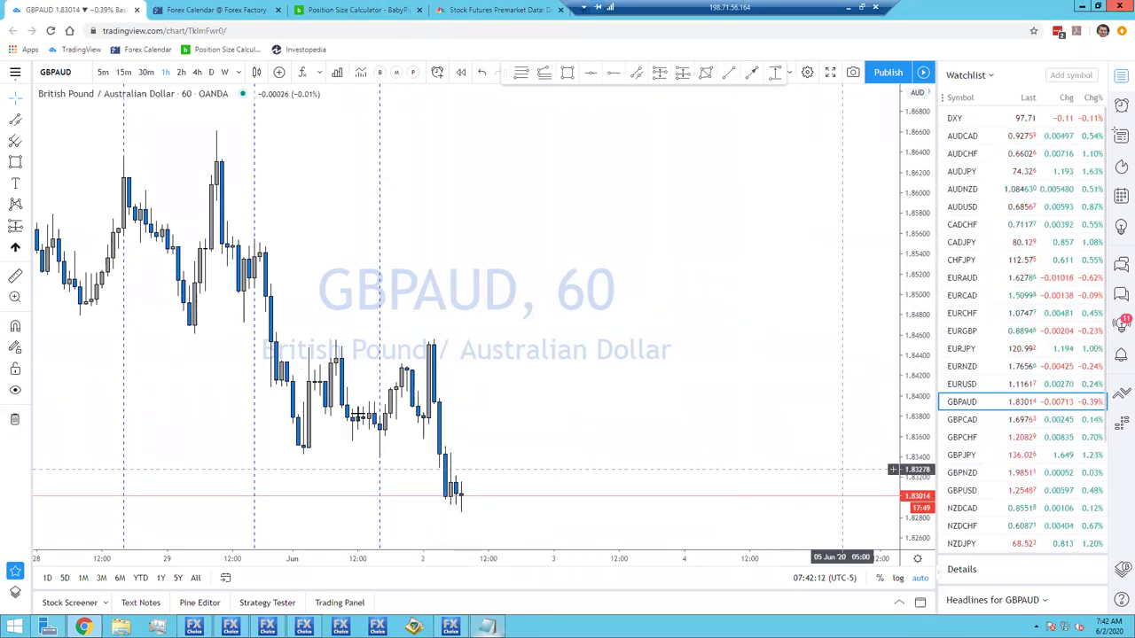
- Review the hourly charts of GBPCAD, GBPCHF, GBPJPY and GBPNZD from the watchlist
{"action": "left_click", "coordinate": [986, 423]}
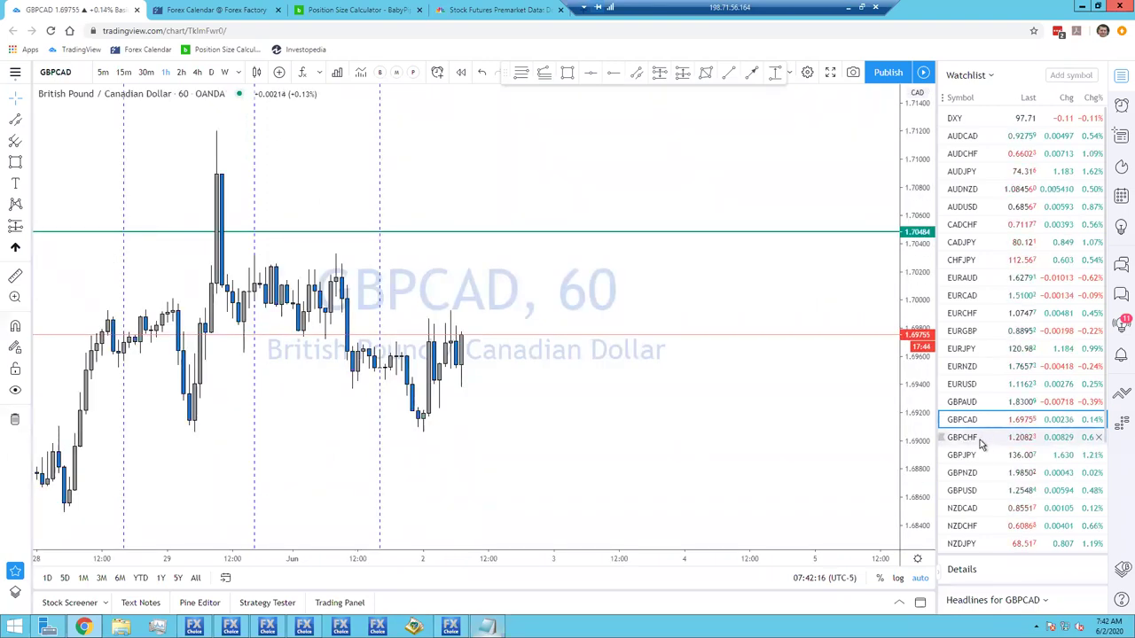
{"action": "left_click", "coordinate": [979, 442]}
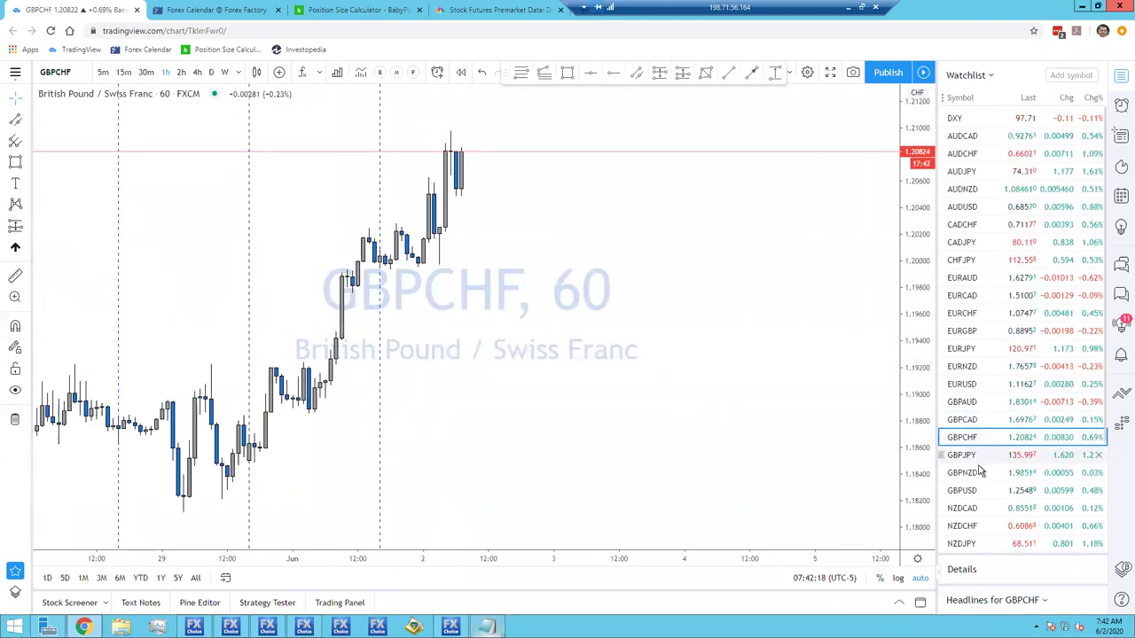
{"action": "left_click", "coordinate": [974, 456]}
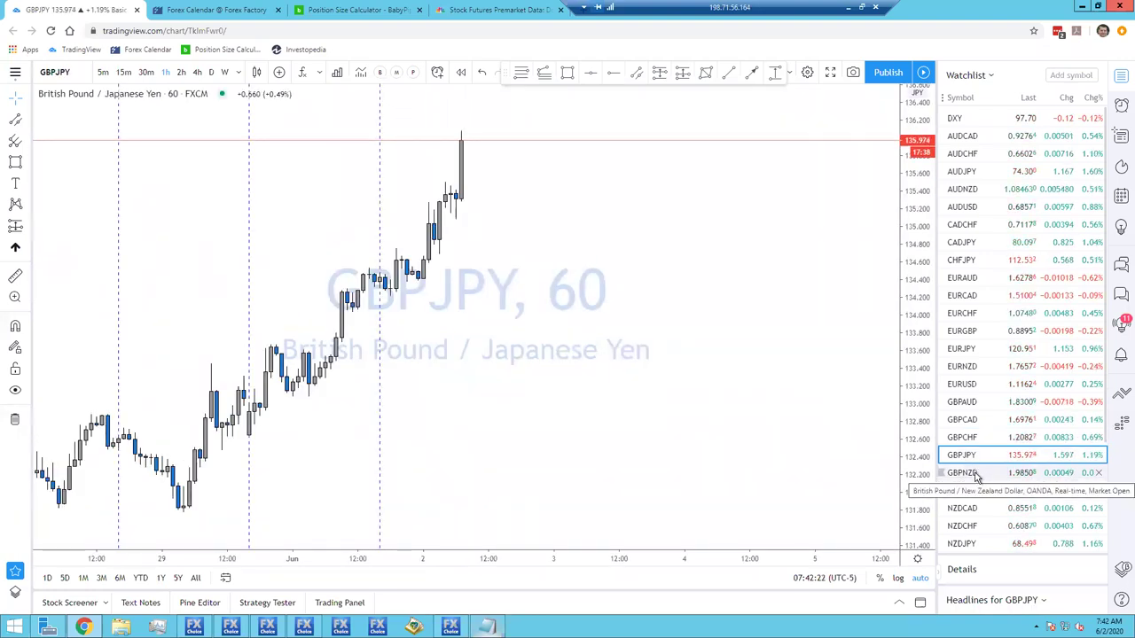
{"action": "left_click", "coordinate": [976, 475]}
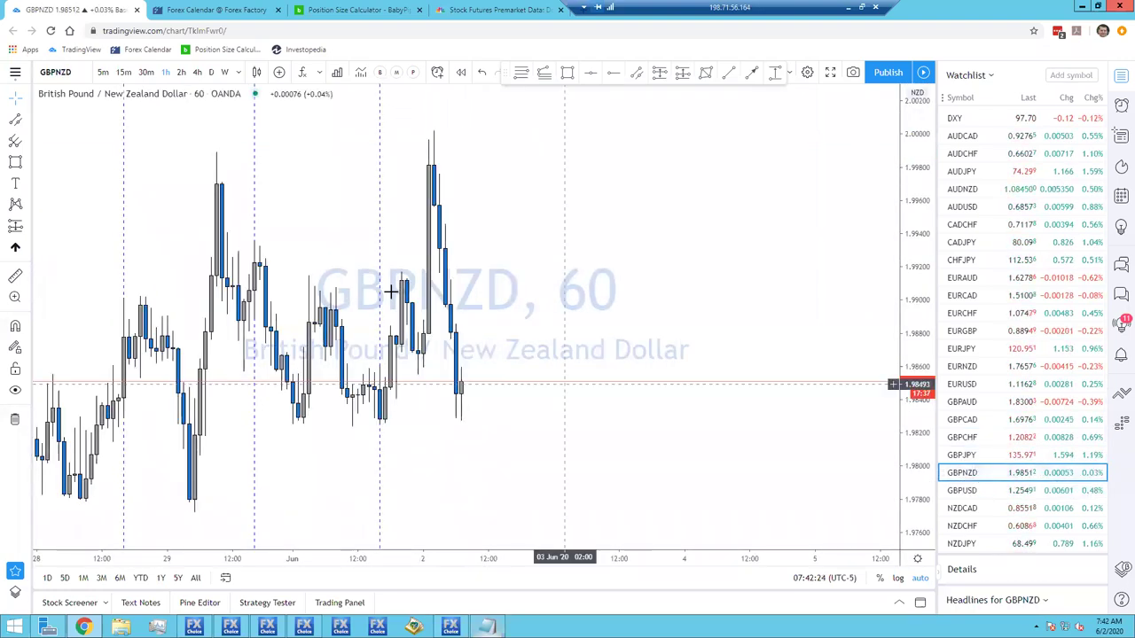
- Measure the GBPNZD price swing between the latest low and the 2 June high, clear the measurement, and examine the surrounding candles
{"action": "scroll", "coordinate": [567, 354], "scroll_direction": "down", "scroll_amount": 2}
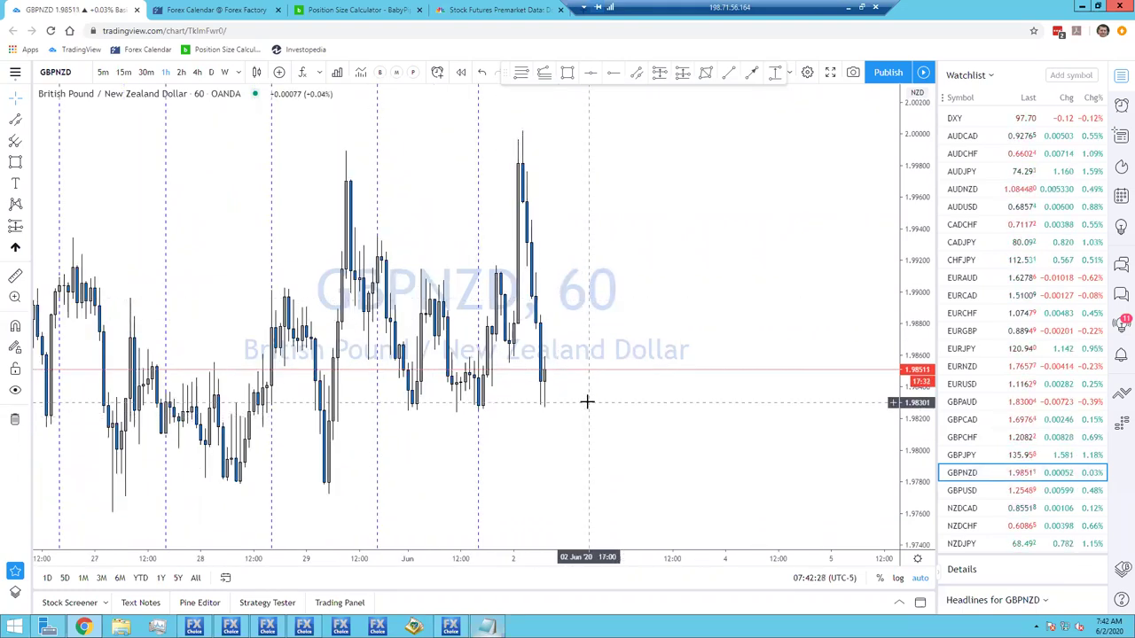
{"action": "left_click", "coordinate": [587, 403], "text": "shift"}
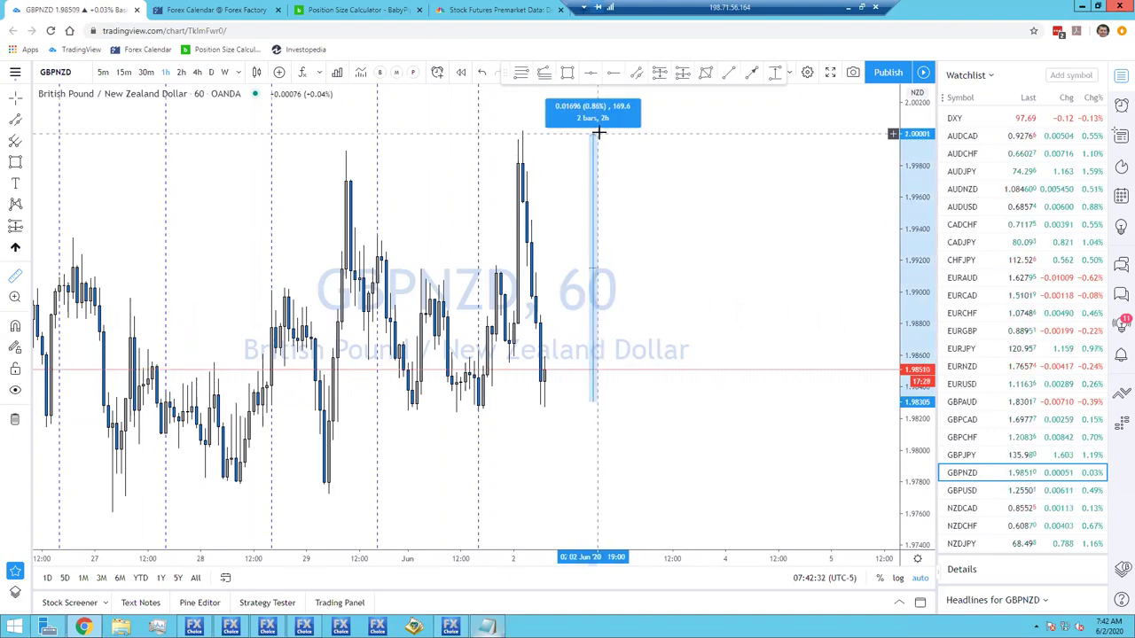
{"action": "left_click", "coordinate": [598, 140]}
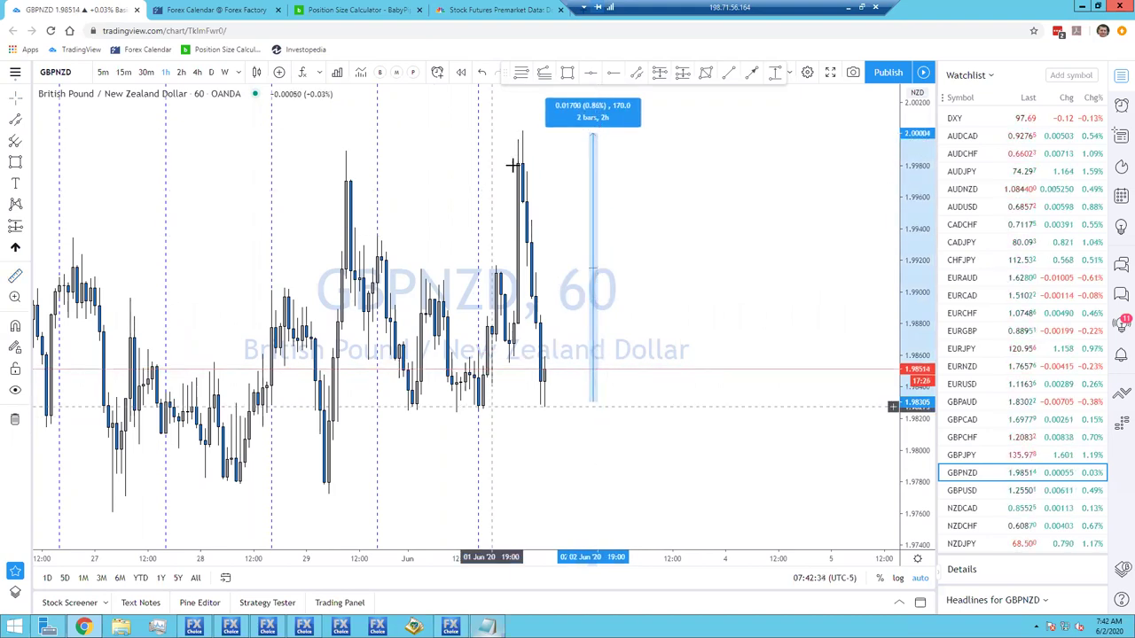
{"action": "left_click", "coordinate": [498, 273]}
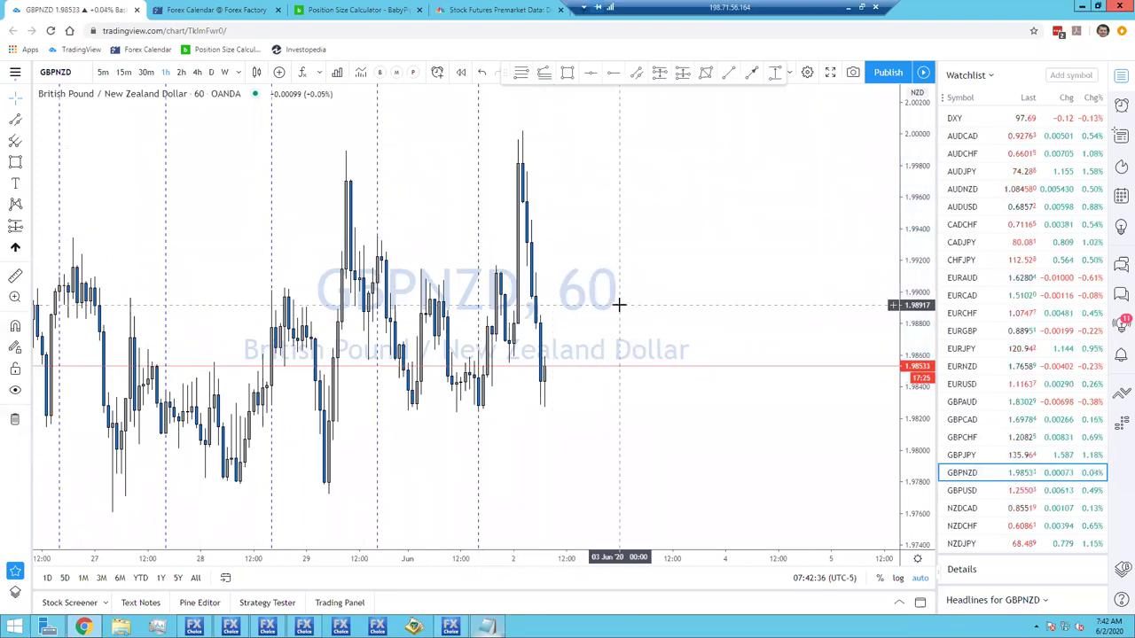
{"action": "scroll", "coordinate": [648, 305], "scroll_direction": "up", "scroll_amount": 3}
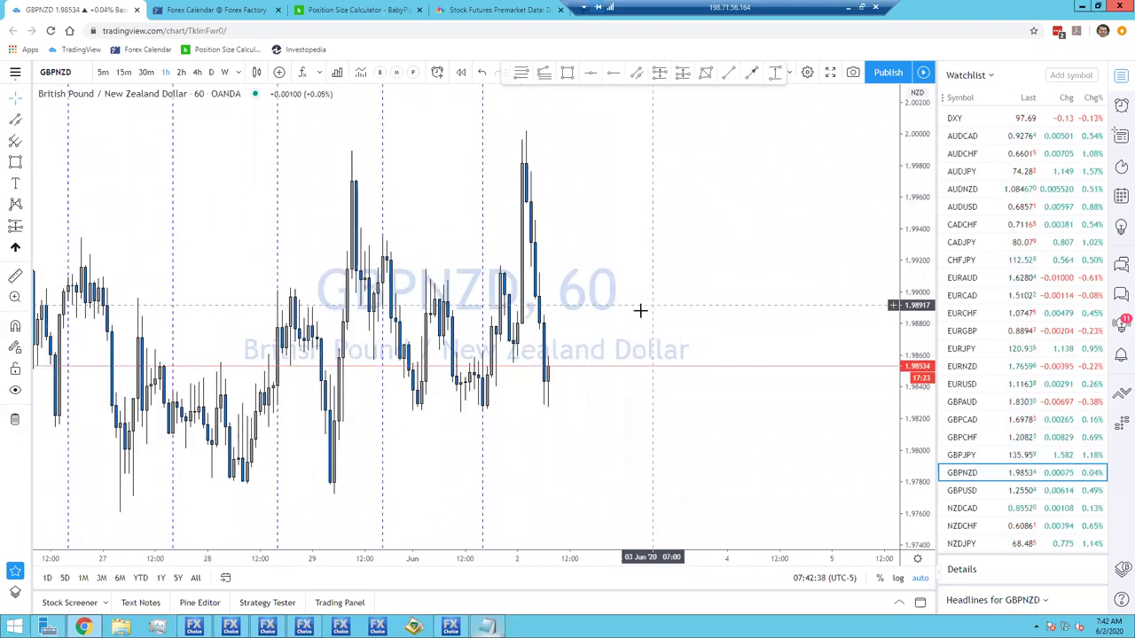
{"action": "scroll", "coordinate": [696, 292], "scroll_direction": "left", "scroll_amount": 5}
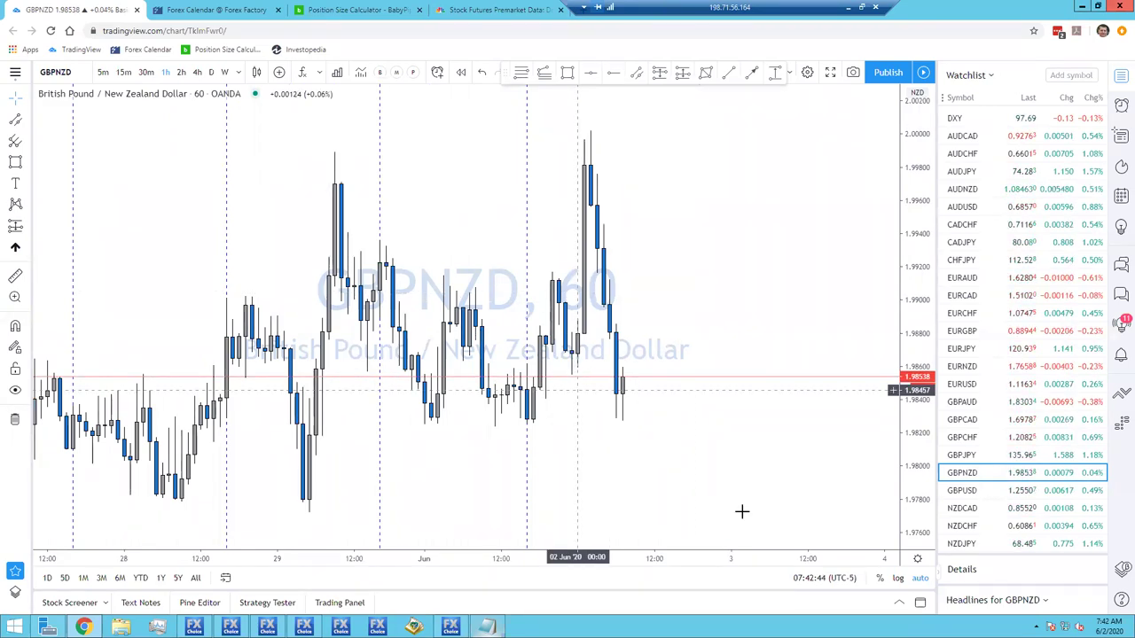
{"action": "left_click_drag", "start_coordinate": [605, 425], "coordinate": [469, 421]}
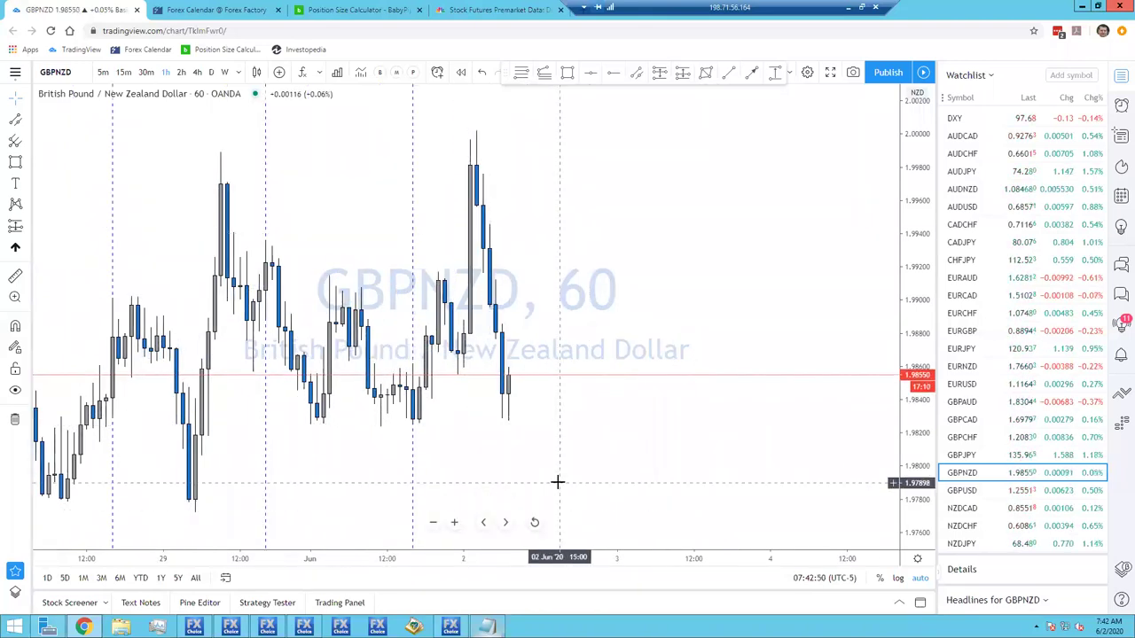
- Review the hourly charts of GBPUSD, NZDCAD, NZDCHF and NZDUSD from the watchlist
{"action": "left_click", "coordinate": [972, 494]}
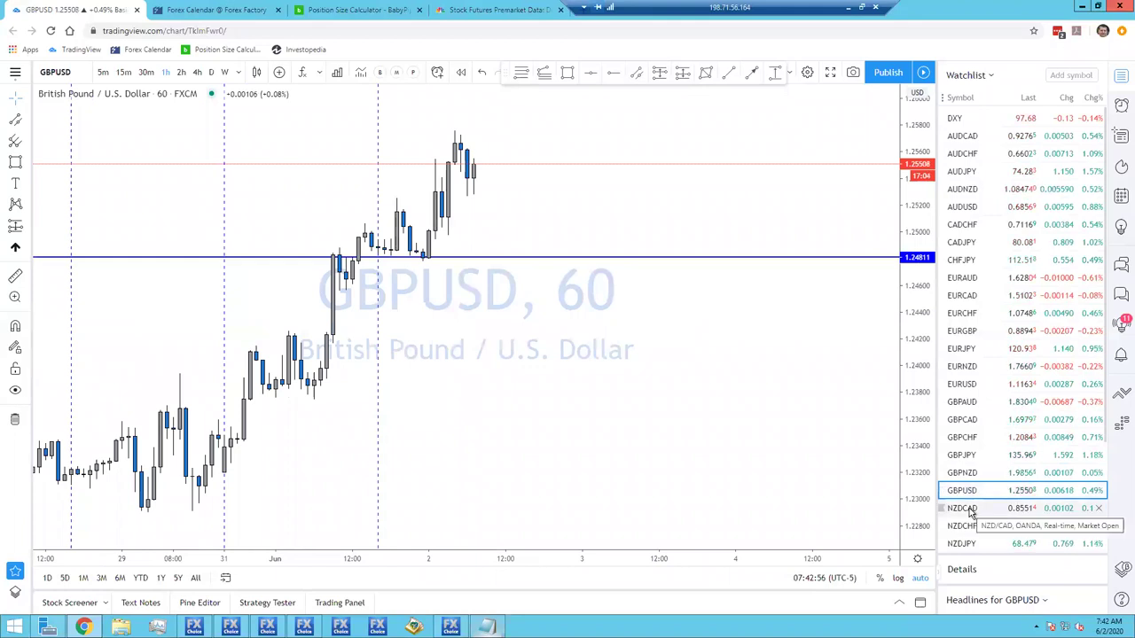
{"action": "left_click", "coordinate": [970, 510]}
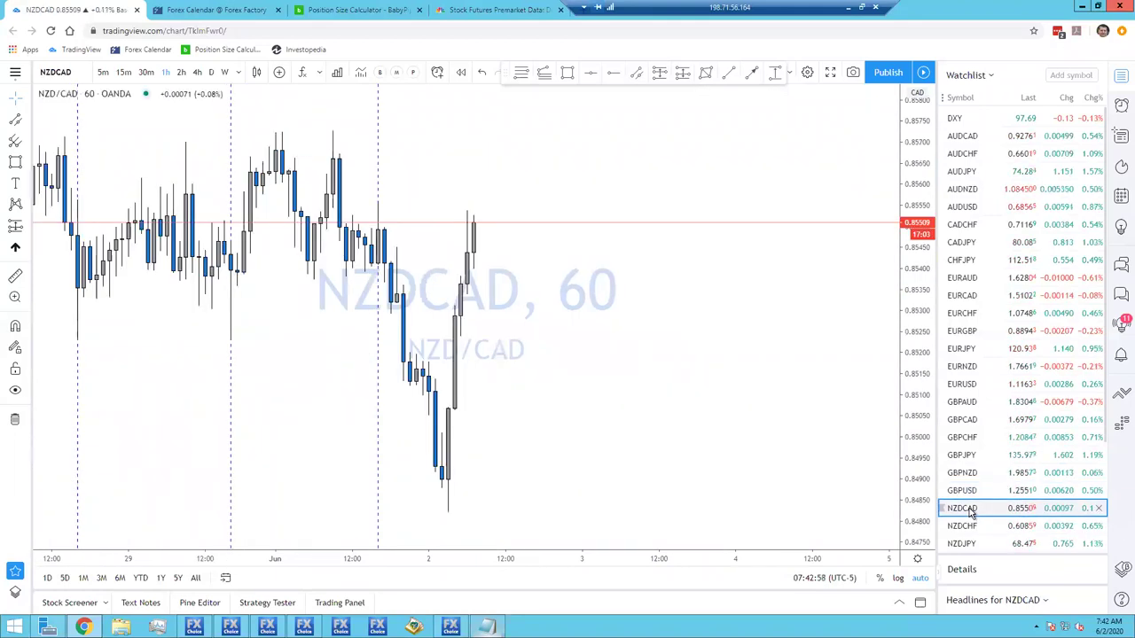
{"action": "left_click", "coordinate": [974, 528]}
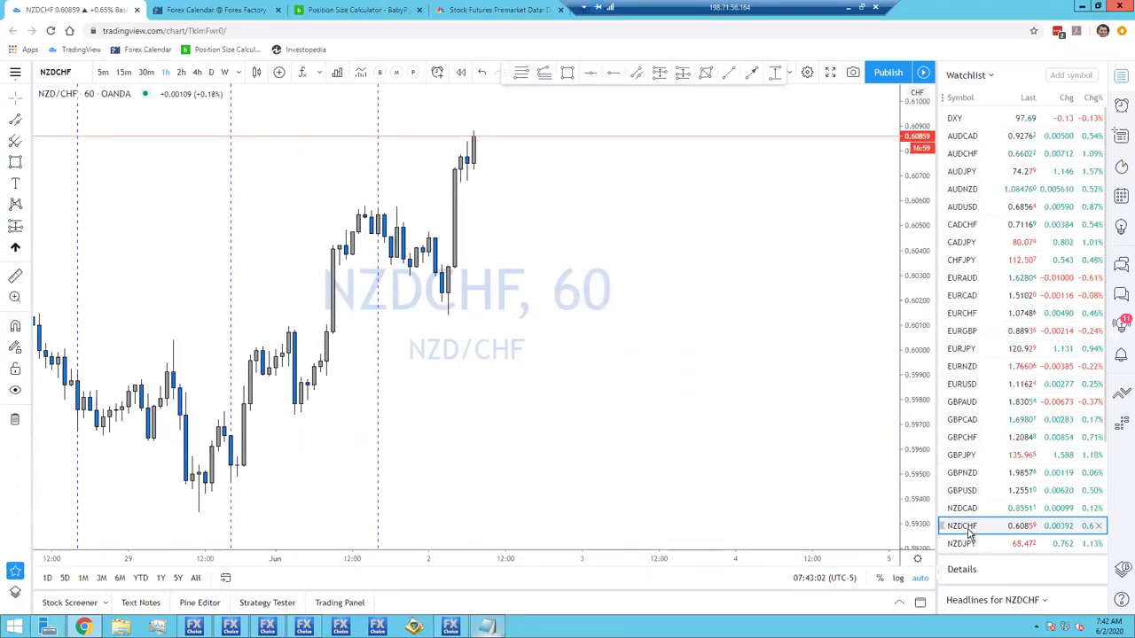
{"action": "scroll", "coordinate": [967, 532], "scroll_direction": "down", "scroll_amount": 1}
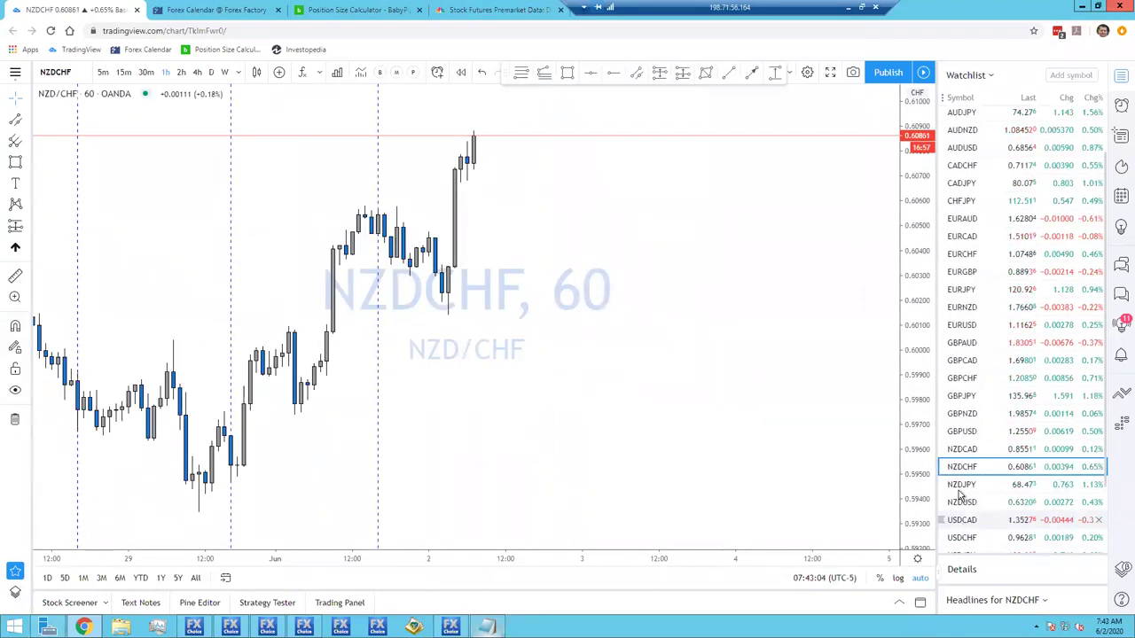
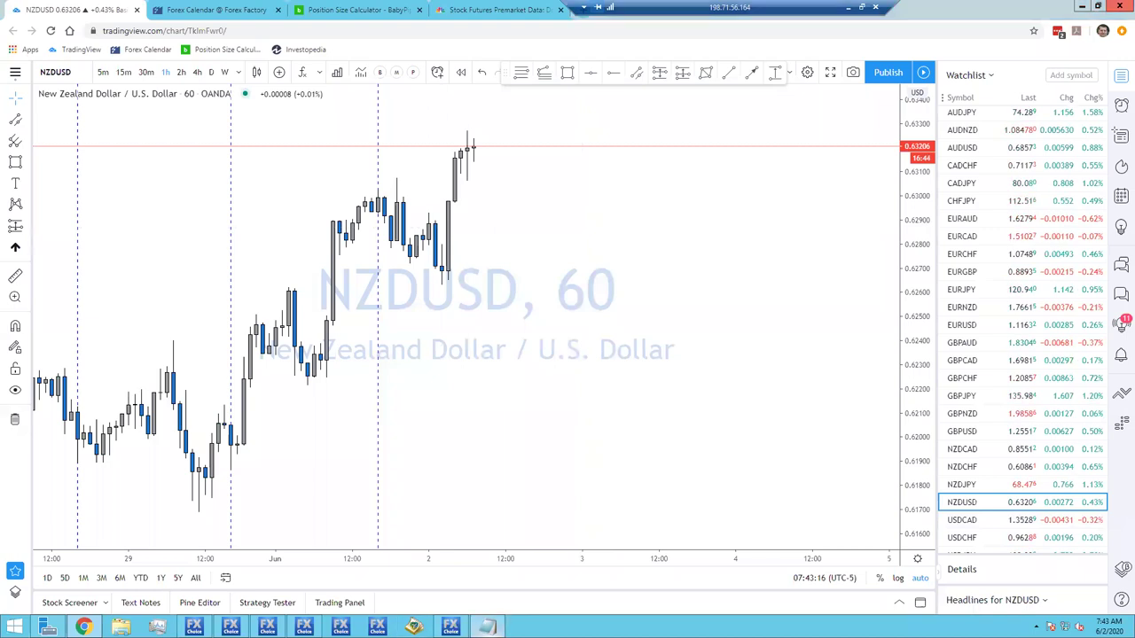
- Switch to the Notepad strength notes and add NZD after EUR on the neutral line
{"action": "left_click", "coordinate": [858, 211]}
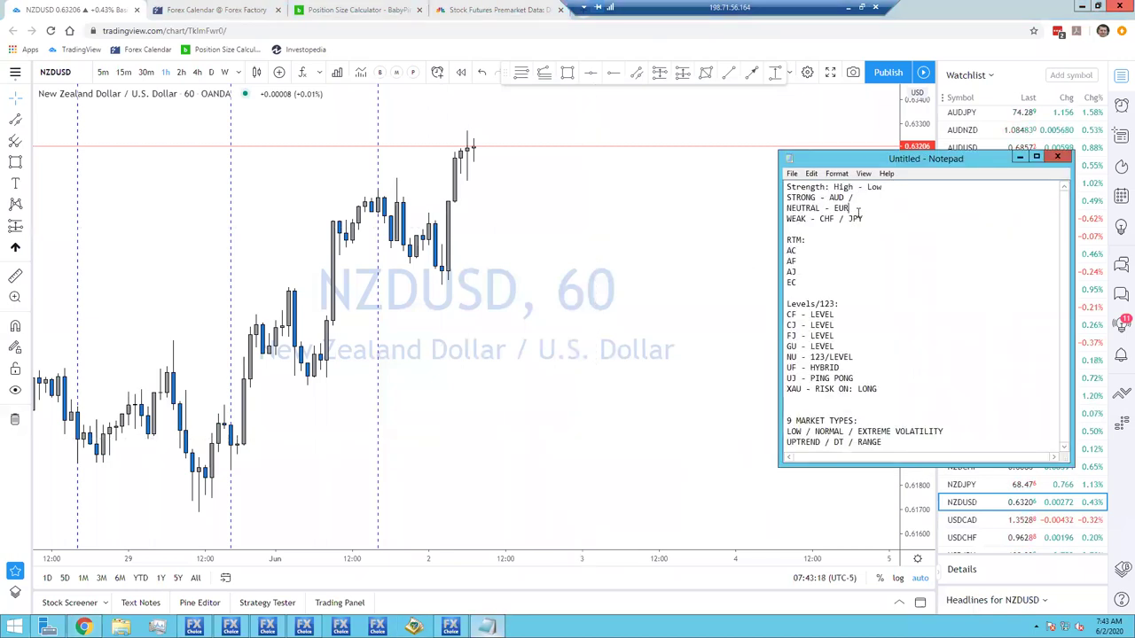
{"action": "type", "text": "/ NZD"}
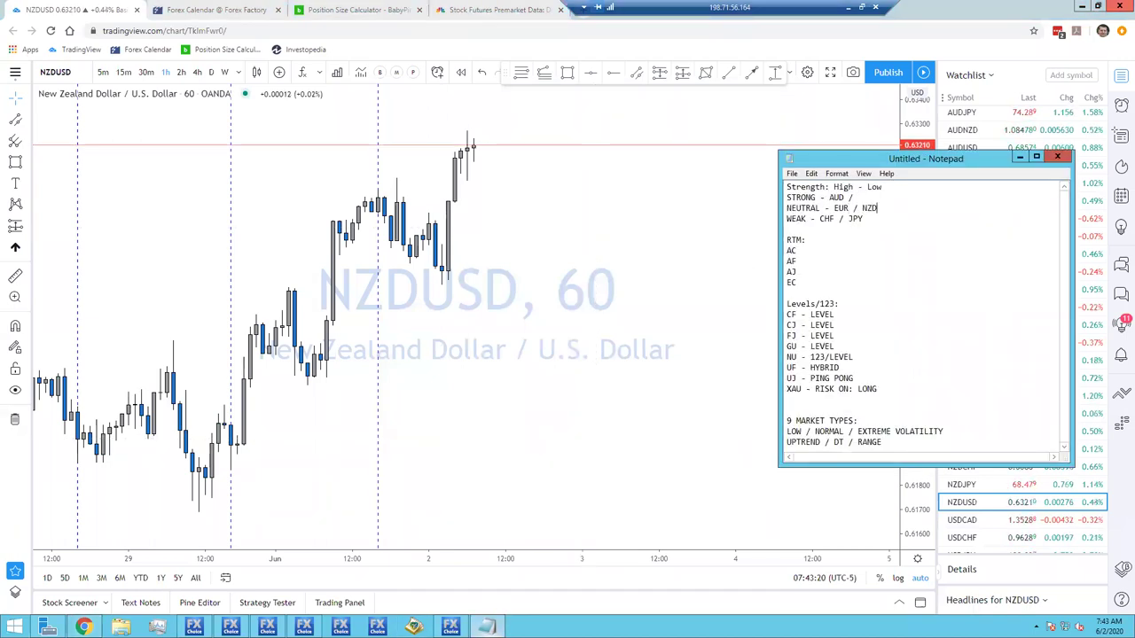
- Add GBP after AUD on the strong line of the notes and return to the TradingView chart
{"action": "key", "text": "Up"}
{"action": "type", "text": "GBP"}
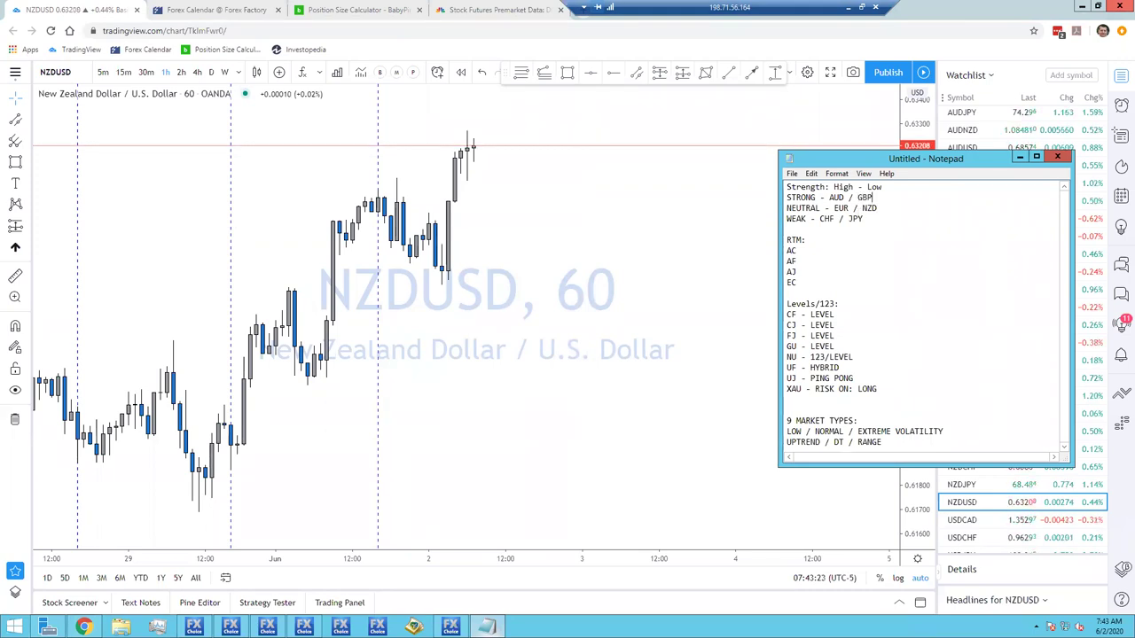
{"action": "left_click", "coordinate": [726, 227]}
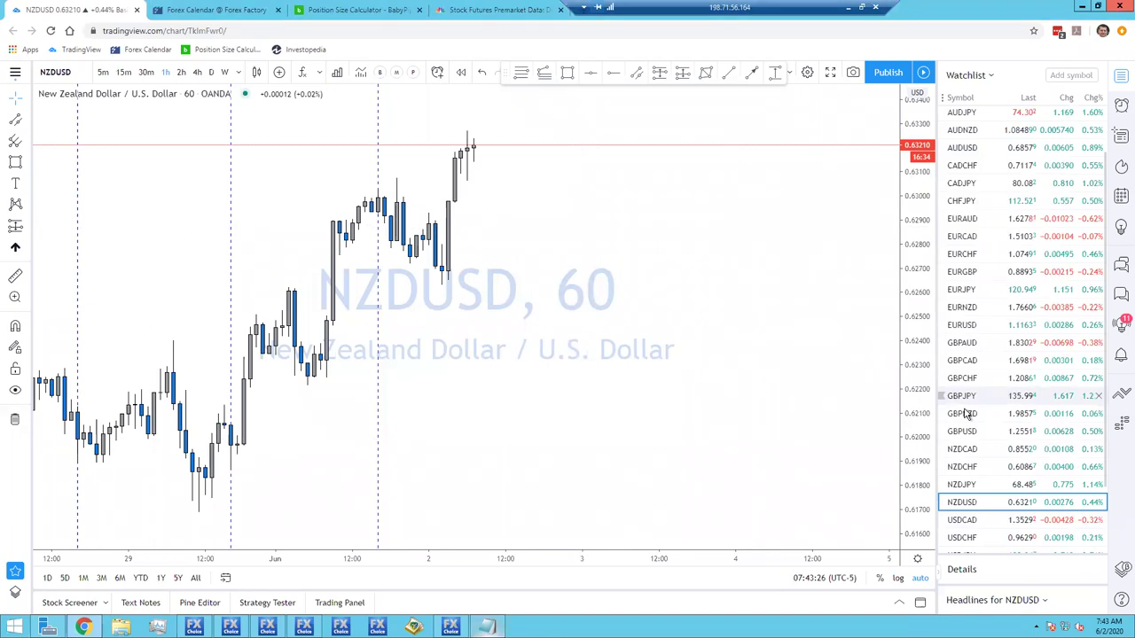
- Review the hourly charts of USDCAD, USDCHF and USDJPY from the watchlist
{"action": "scroll", "coordinate": [968, 441], "scroll_direction": "down", "scroll_amount": 3}
{"action": "left_click", "coordinate": [966, 436]}
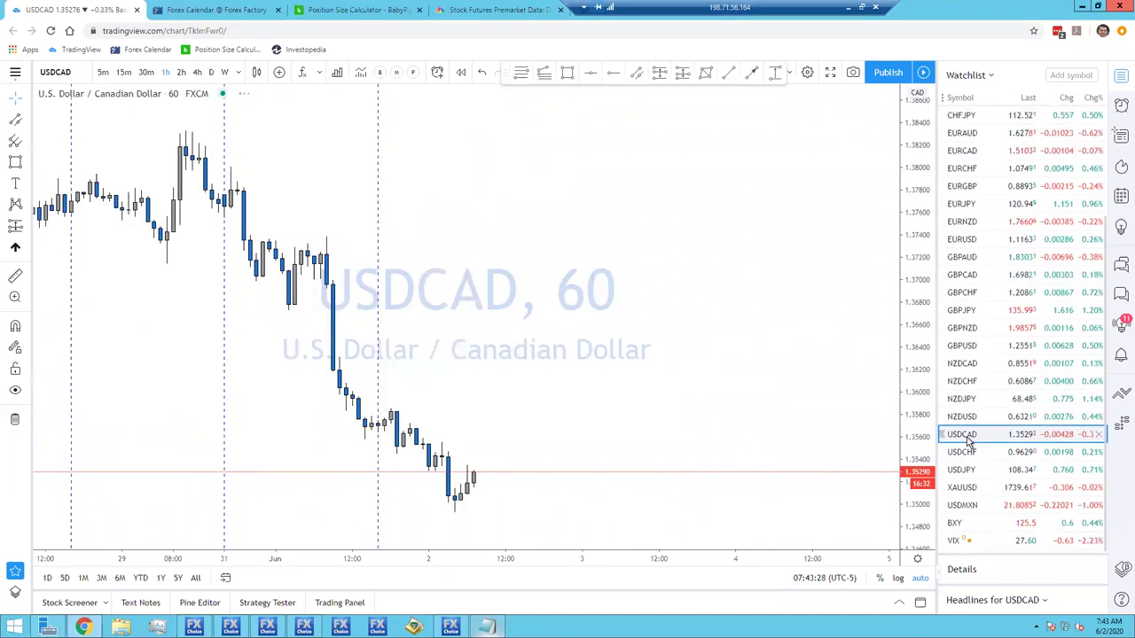
{"action": "left_click", "coordinate": [968, 453]}
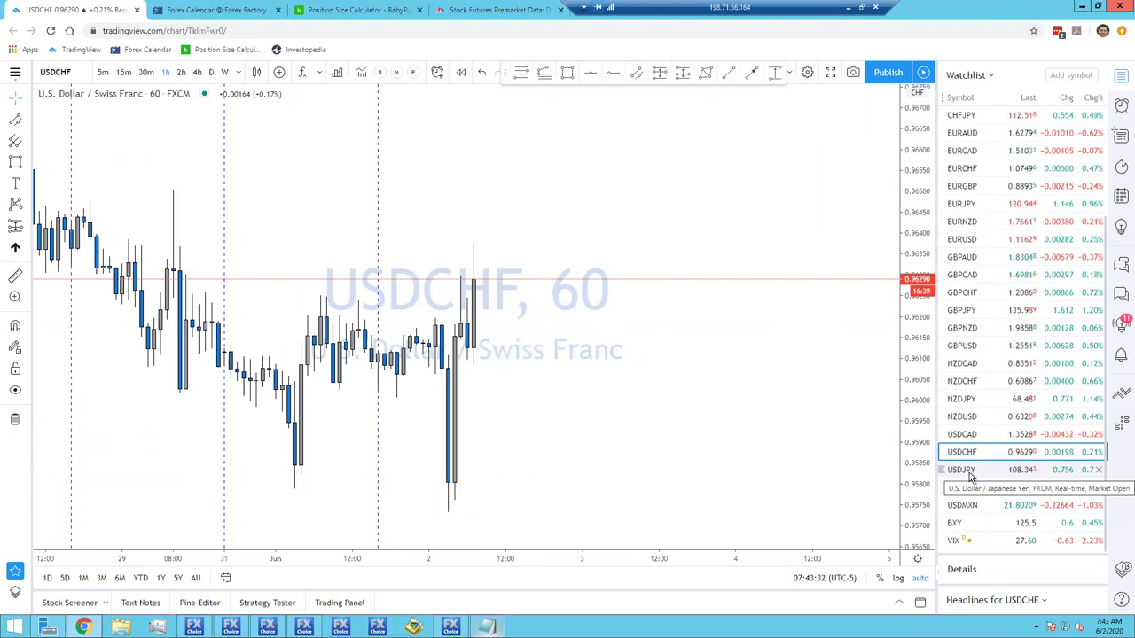
{"action": "left_click", "coordinate": [969, 474]}
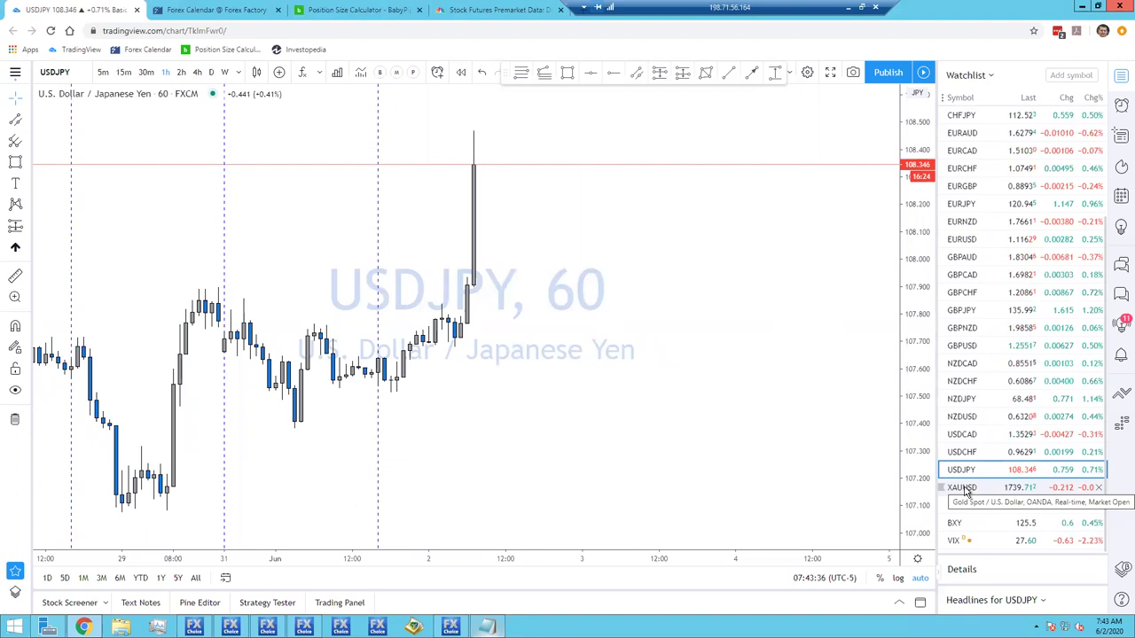
- Open the XAUUSD hourly chart and extend the darker blue zone between the two upper green levels to 4 June 08:00
{"action": "left_click", "coordinate": [965, 490]}
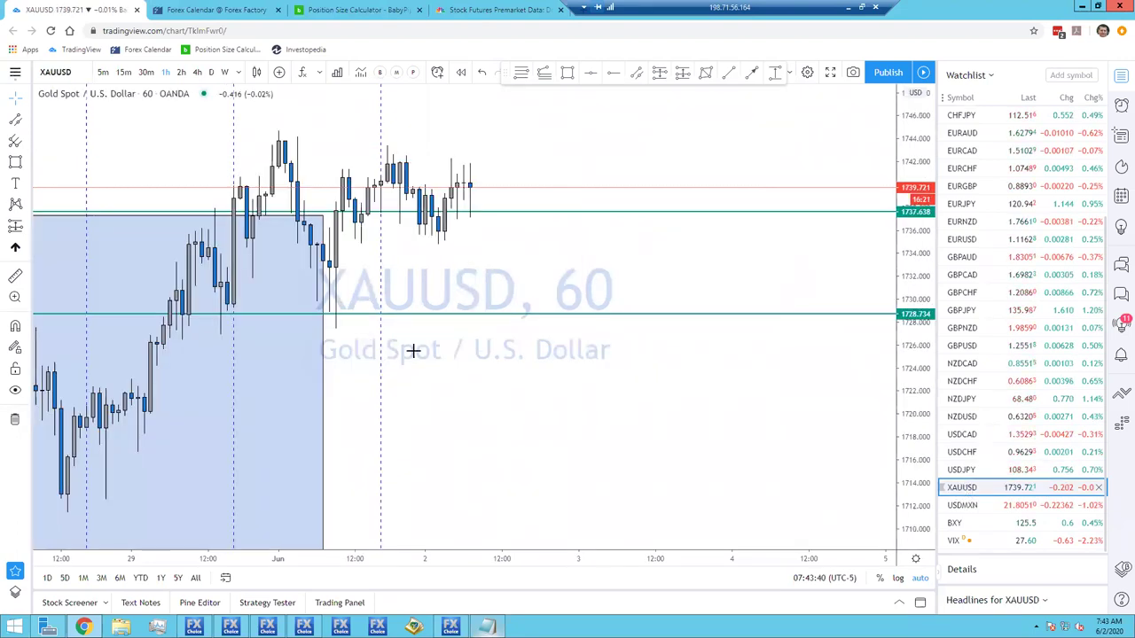
{"action": "left_click_drag", "start_coordinate": [532, 353], "coordinate": [646, 363]}
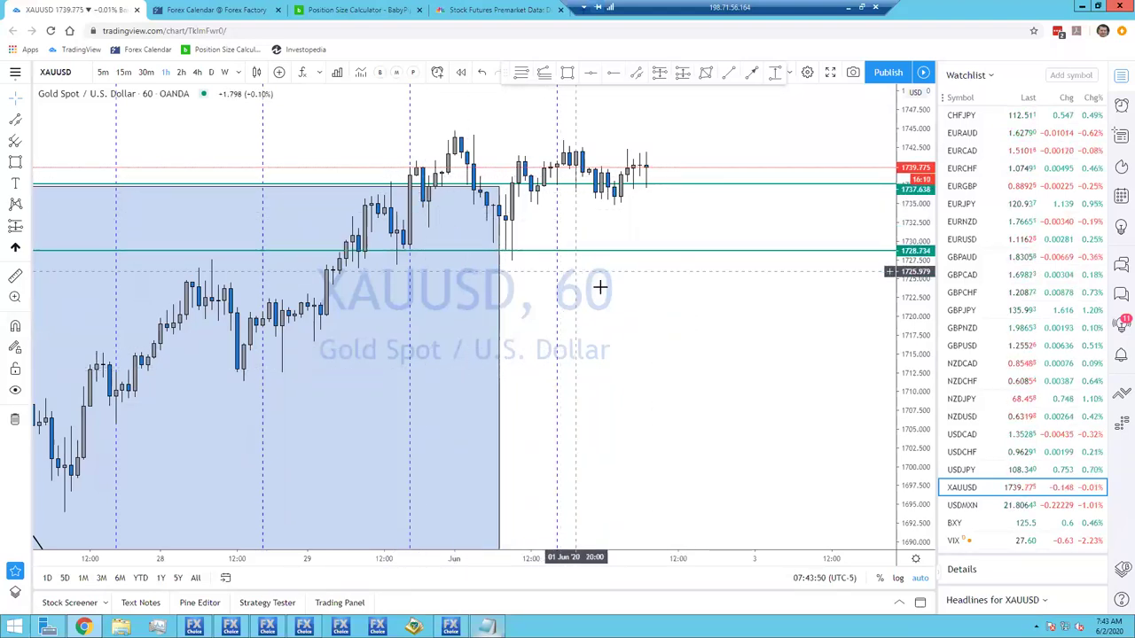
{"action": "scroll", "coordinate": [600, 287], "scroll_direction": "down", "scroll_amount": 4}
{"action": "scroll", "coordinate": [838, 345], "scroll_direction": "down", "scroll_amount": 2}
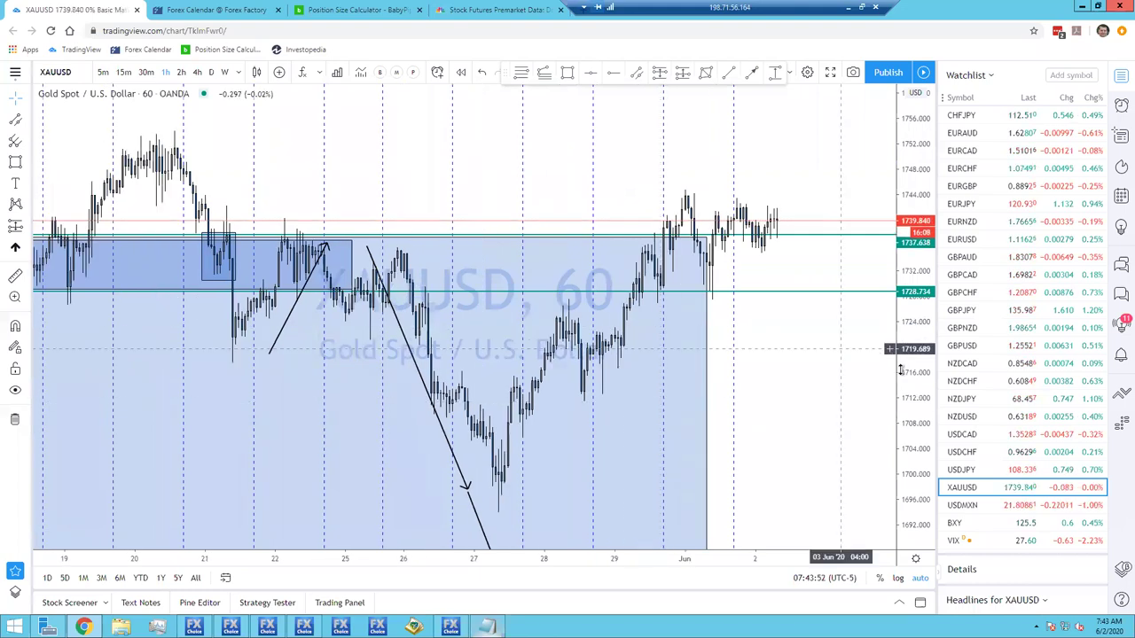
{"action": "left_click_drag", "start_coordinate": [796, 315], "coordinate": [765, 183]}
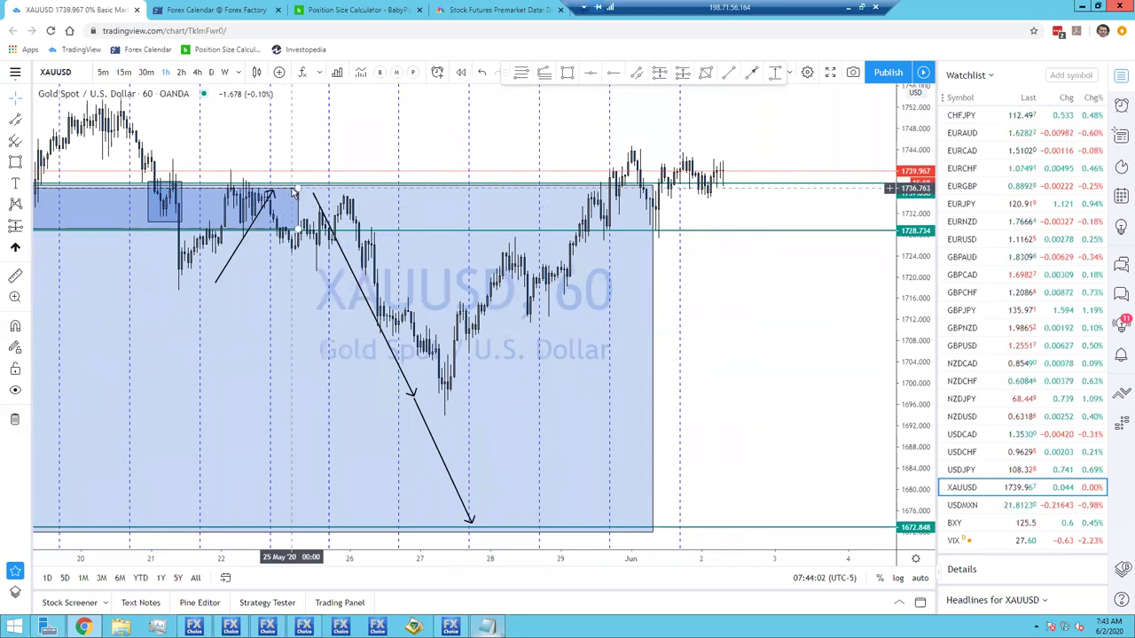
{"action": "left_click_drag", "start_coordinate": [294, 192], "coordinate": [872, 185]}
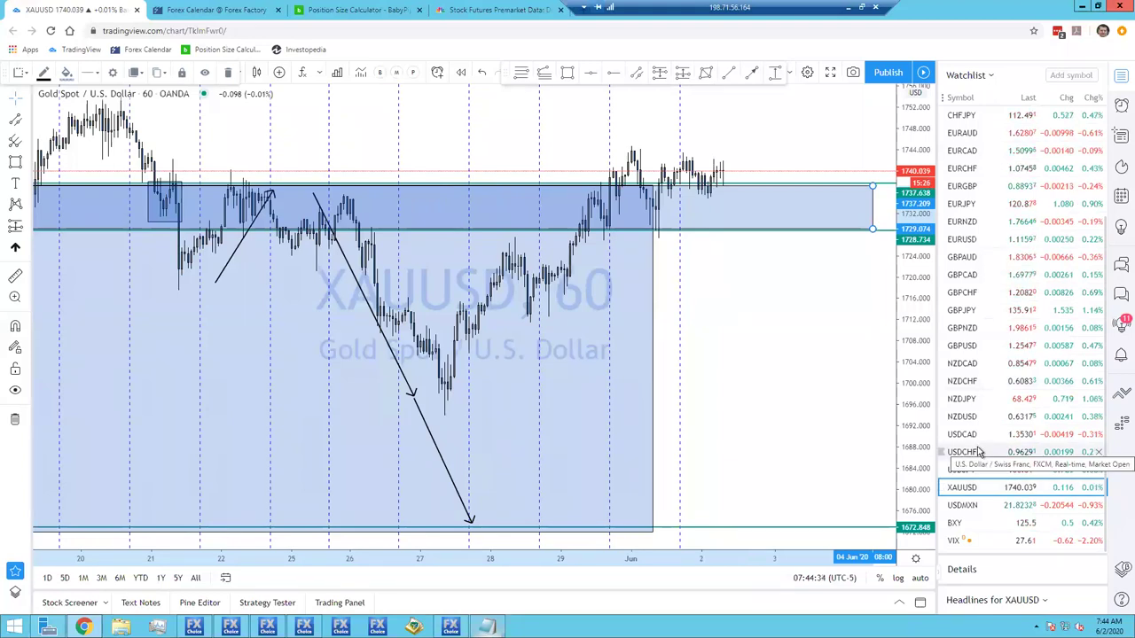
{"action": "scroll", "coordinate": [998, 431], "scroll_direction": "up", "scroll_amount": 1}
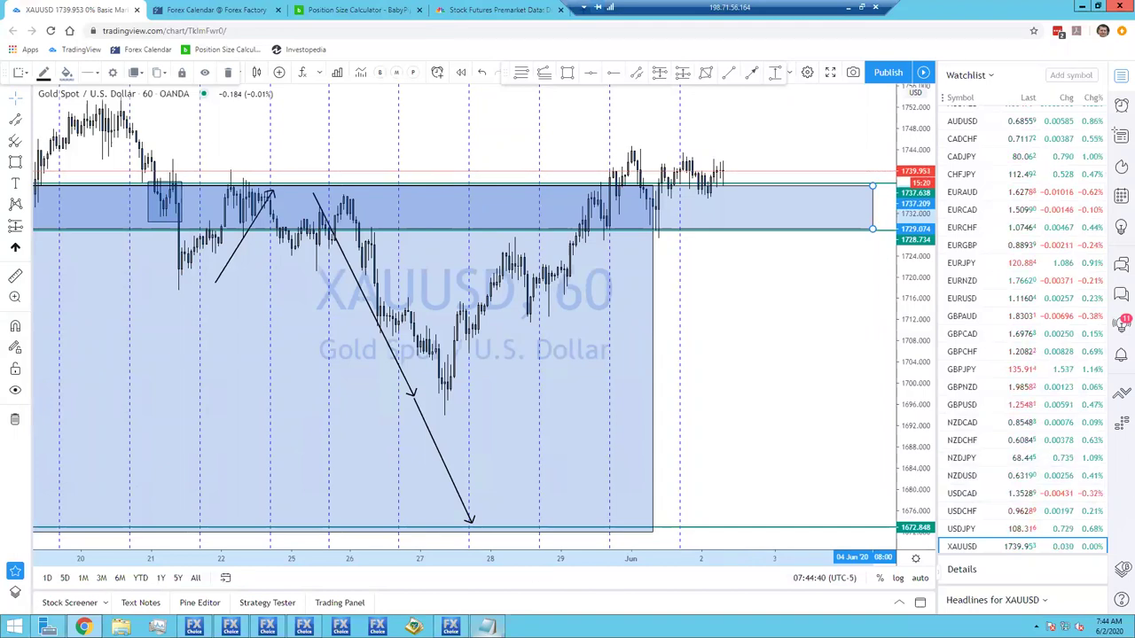
- Switch to the Notepad strength notes and add USD after NZD on the neutral line
{"action": "key", "text": "alt+Tab"}
{"action": "left_click", "coordinate": [894, 208]}
{"action": "type", "text": "/ USD"}
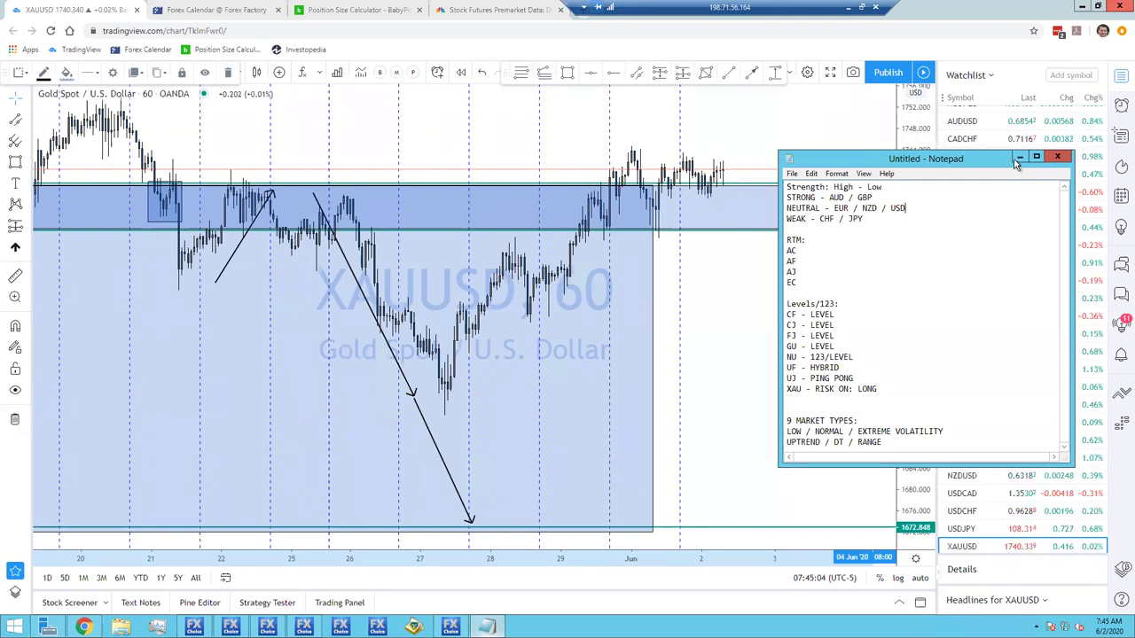
- Clear all pairs under RTM and the CF through UJ entries under Levels/123, keeping the XAU line
{"action": "left_click_drag", "start_coordinate": [796, 282], "coordinate": [786, 250]}
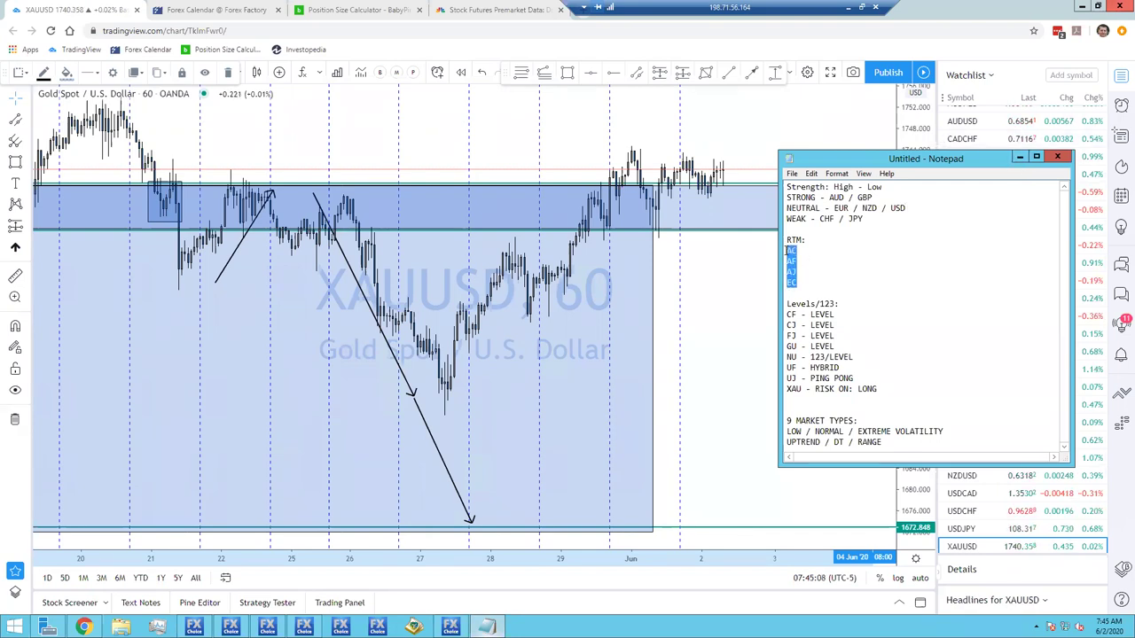
{"action": "key", "text": "BackSpace"}
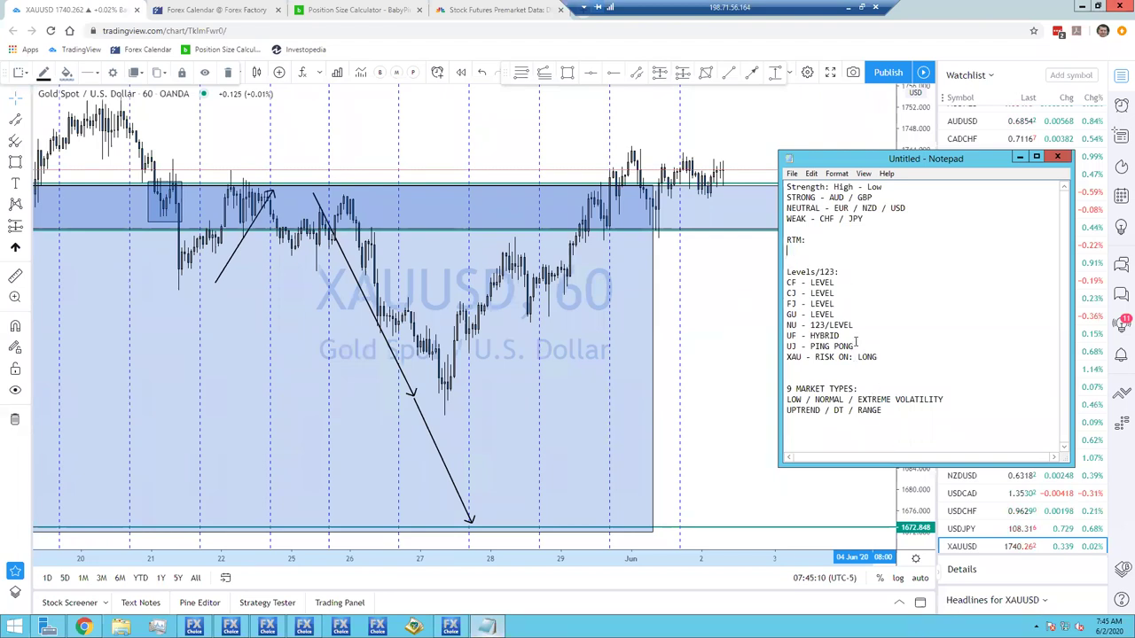
{"action": "left_click_drag", "start_coordinate": [855, 344], "coordinate": [781, 280]}
{"action": "key", "text": "BackSpace"}
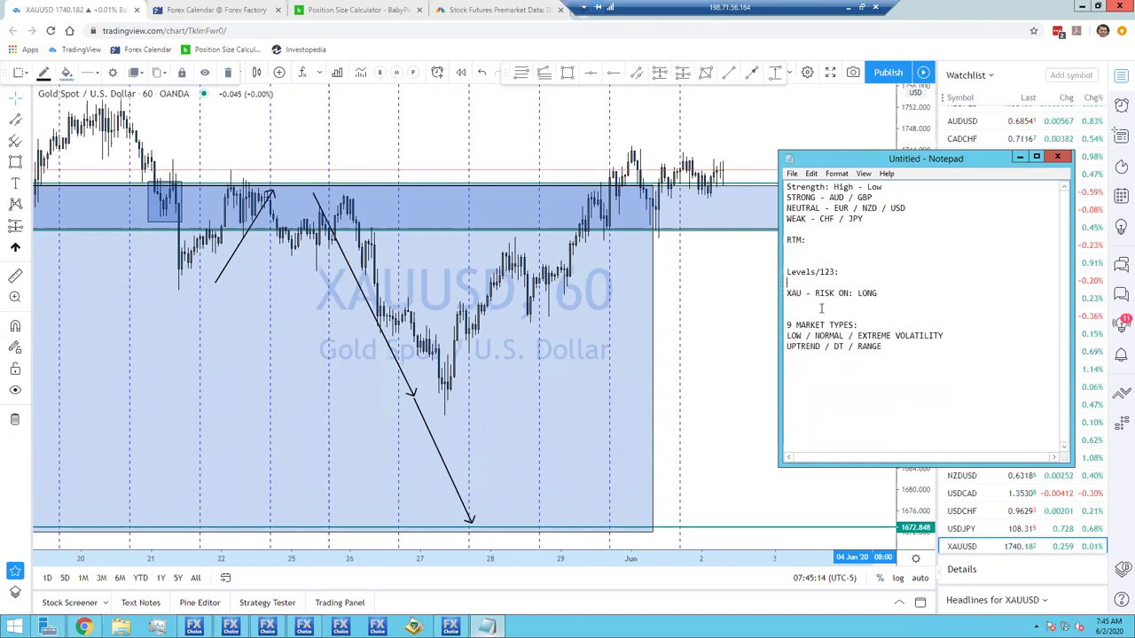
- Shorten the gold entry to "XAU - RISK" and return to the TradingView chart
{"action": "left_click", "coordinate": [891, 296]}
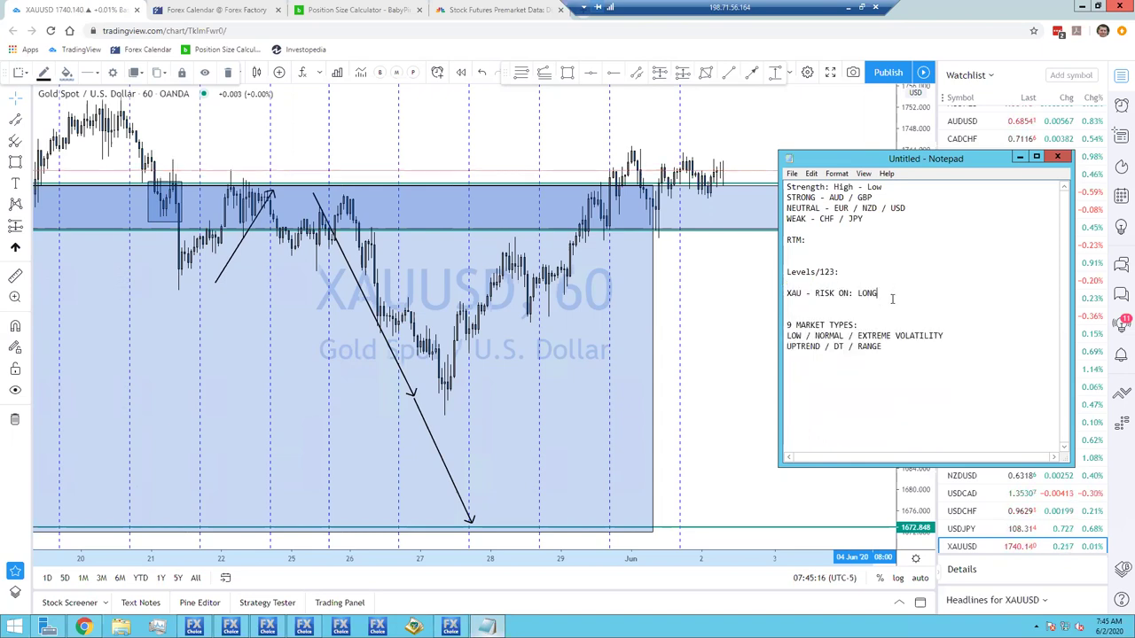
{"action": "key", "text": "BackSpace"}
{"action": "key", "text": "BackSpace"}
{"action": "key", "text": "BackSpace"}
{"action": "key", "text": "BackSpace"}
{"action": "key", "text": "BackSpace"}
{"action": "key", "text": "BackSpace"}
{"action": "key", "text": "BackSpace"}
{"action": "key", "text": "BackSpace"}
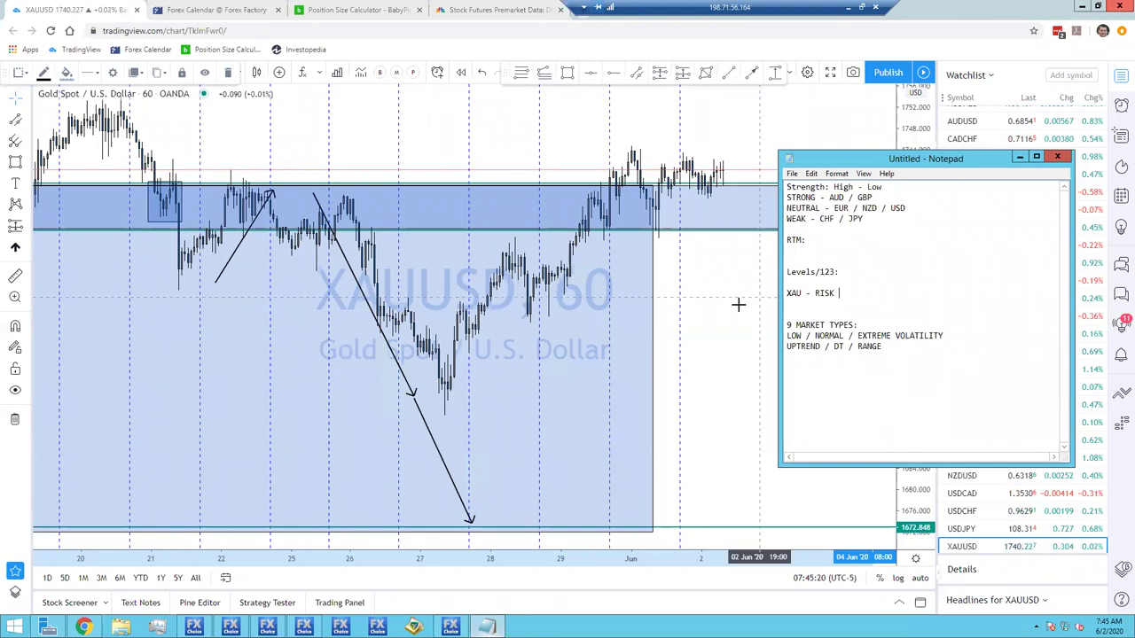
{"action": "left_click", "coordinate": [691, 499]}
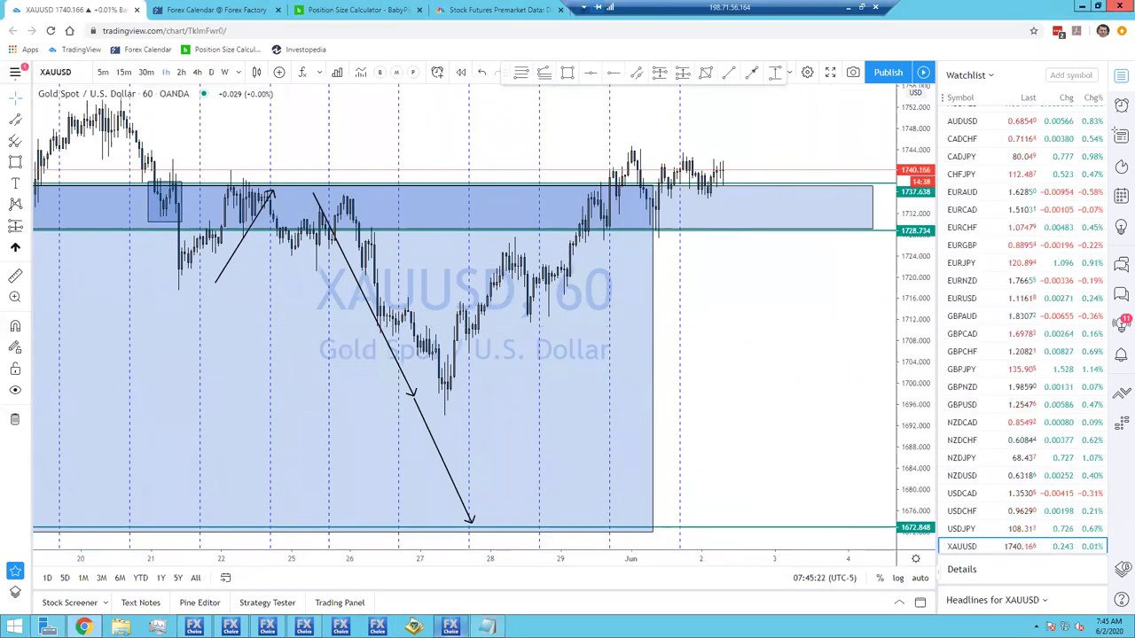
- Switch to the MetaTrader terminal and load the ! 1RTM 60-1 chart profile
{"action": "key", "text": "alt+Tab"}
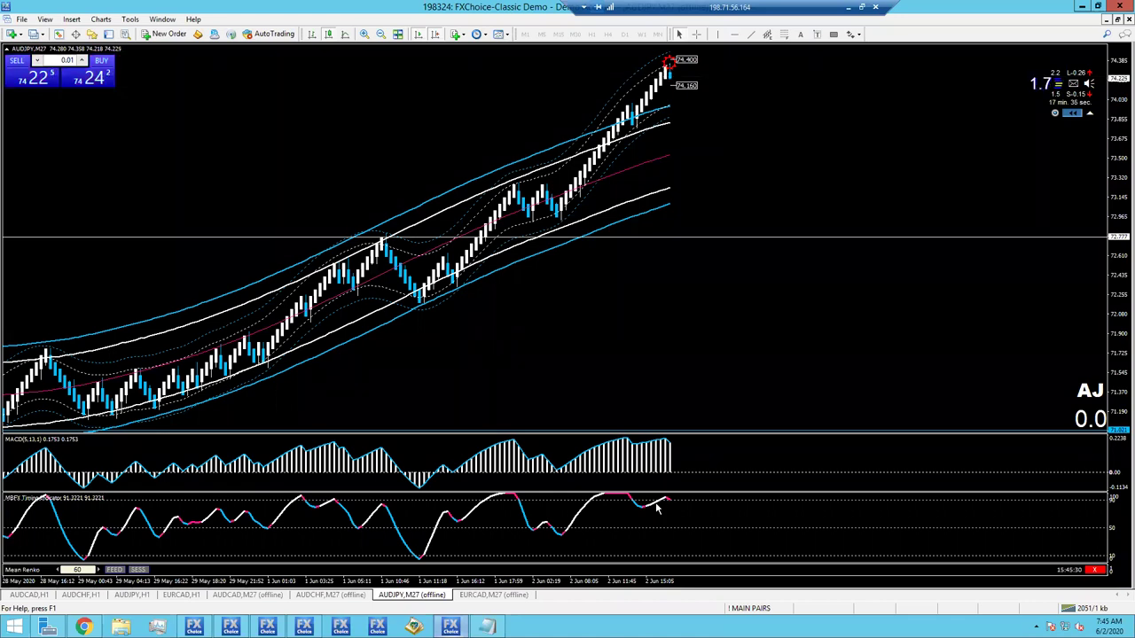
{"action": "left_click", "coordinate": [747, 612]}
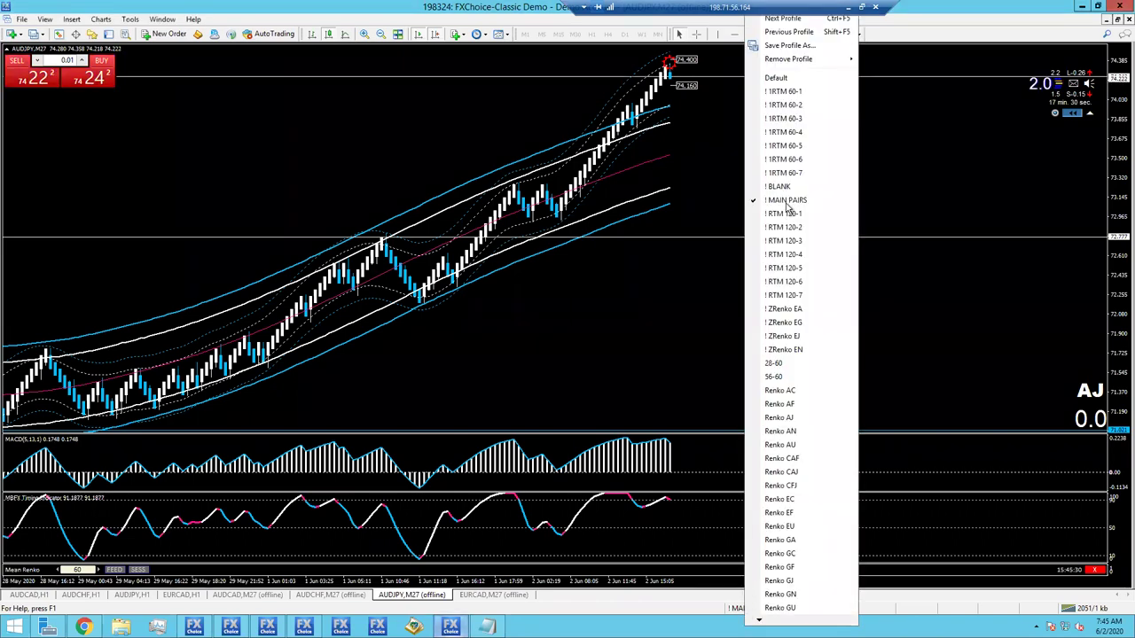
{"action": "left_click", "coordinate": [783, 91]}
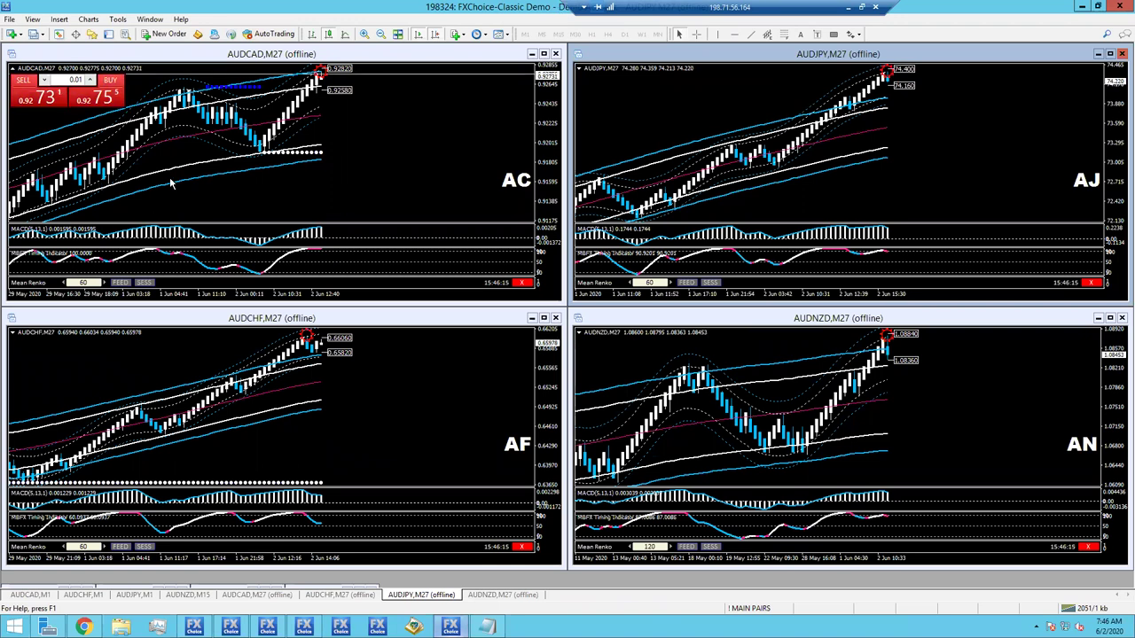
- Examine the AUDJPY and AUDCHF Renko charts at full size, restoring the four-chart layout after each
{"action": "left_click", "coordinate": [1111, 54]}
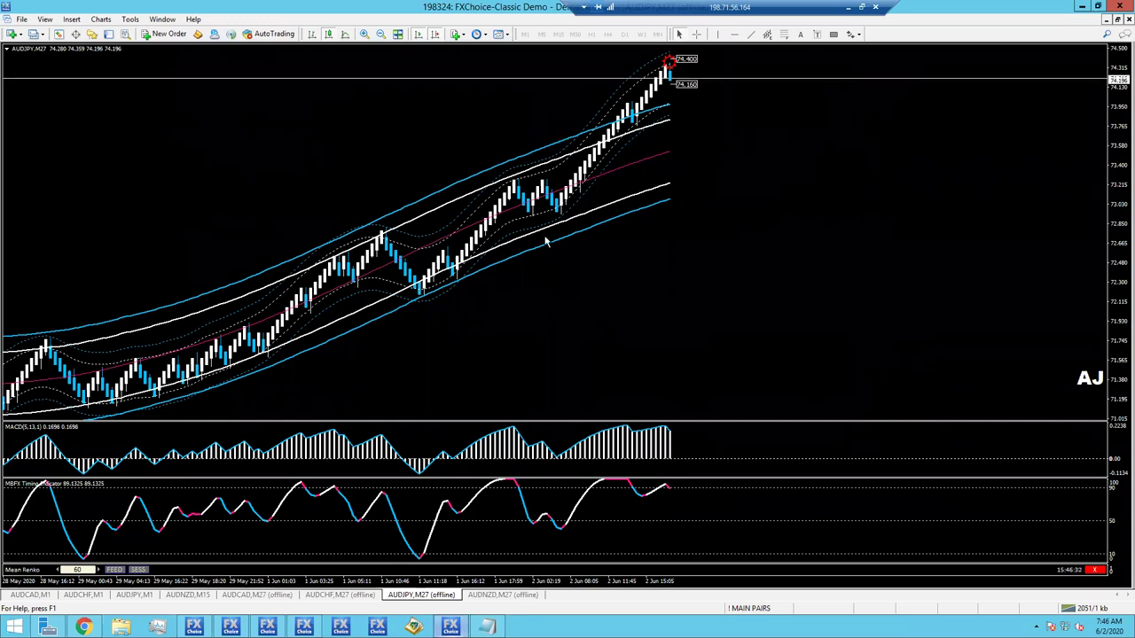
{"action": "left_click", "coordinate": [1118, 20]}
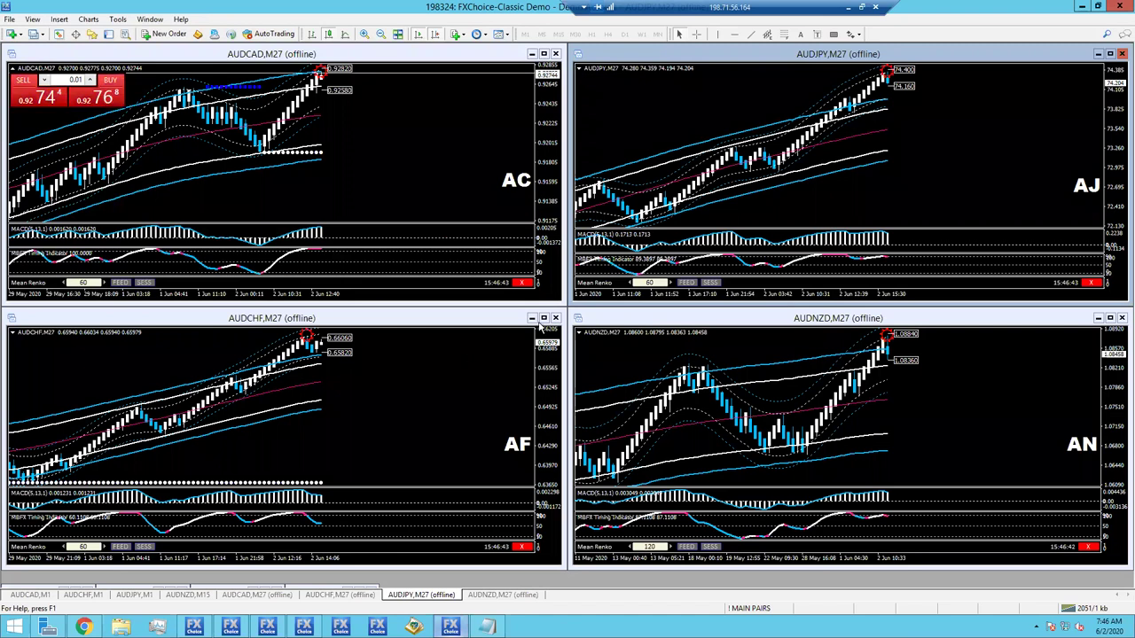
{"action": "left_click", "coordinate": [543, 318]}
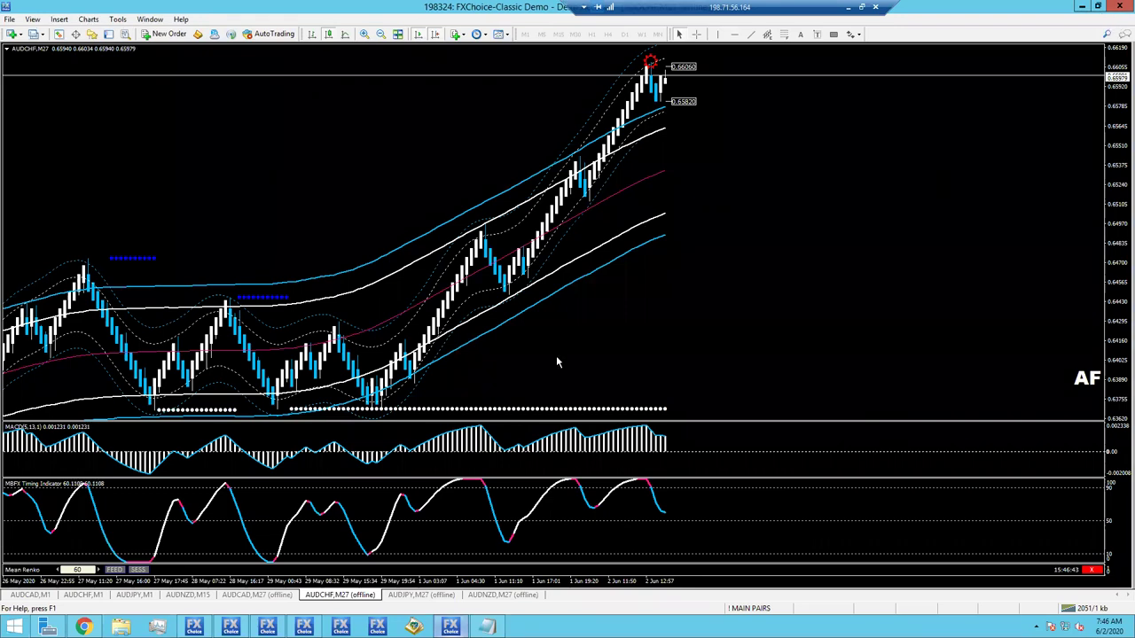
{"action": "key", "text": "alt+r"}
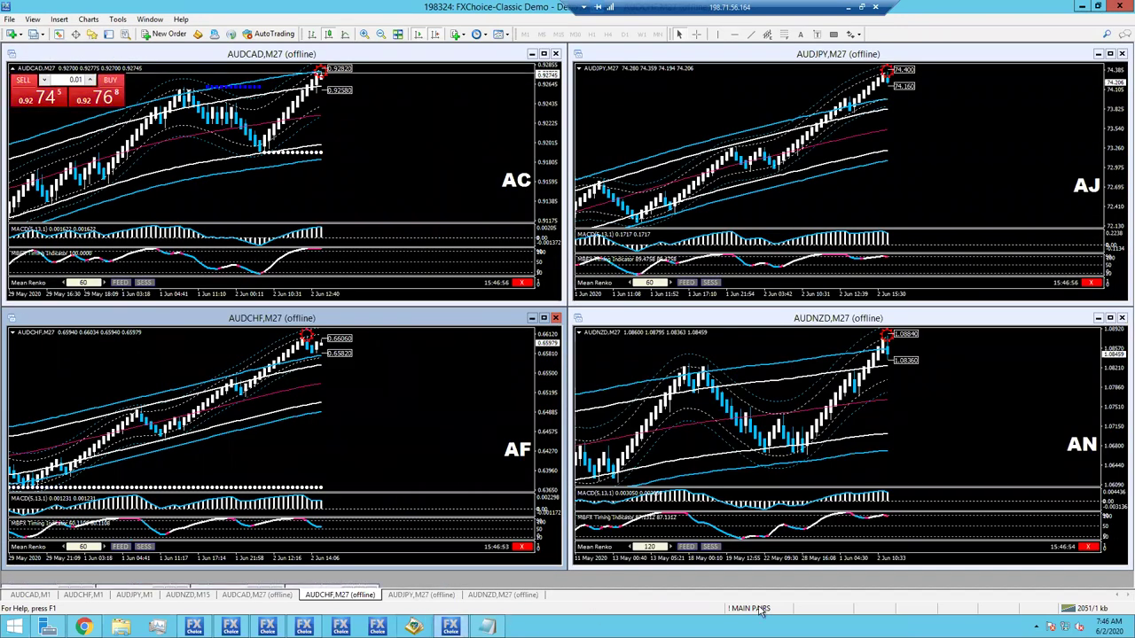
- Review the Renko charts in the ! 1RTM 60-2, ! 1RTM 60-3 and ! 1RTM 60-4 profiles
{"action": "left_click", "coordinate": [760, 611]}
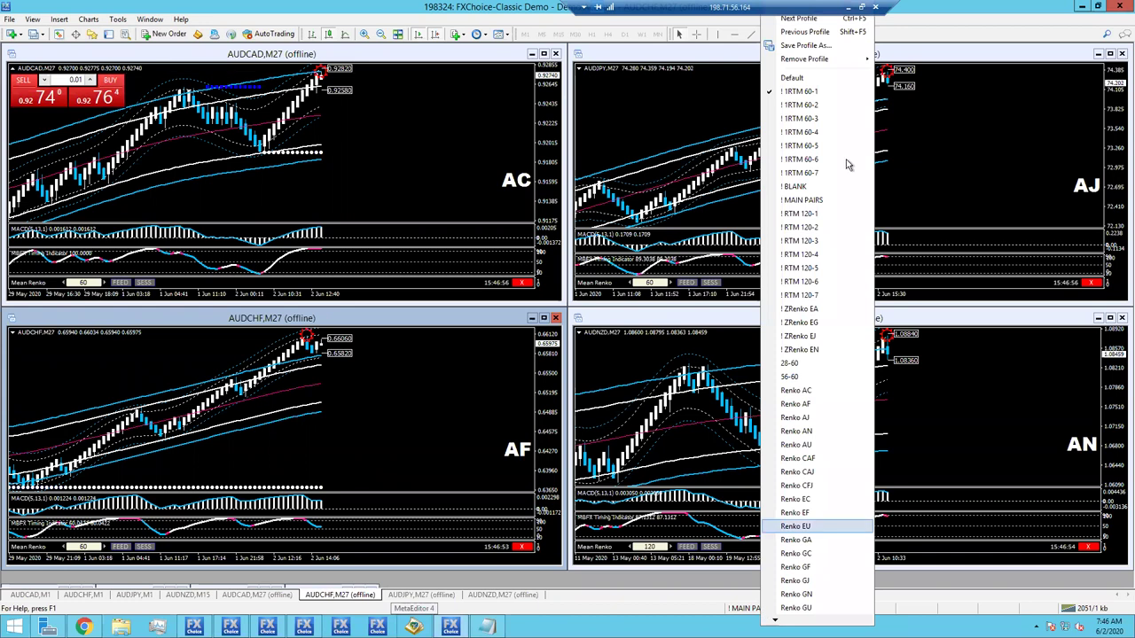
{"action": "left_click", "coordinate": [800, 105]}
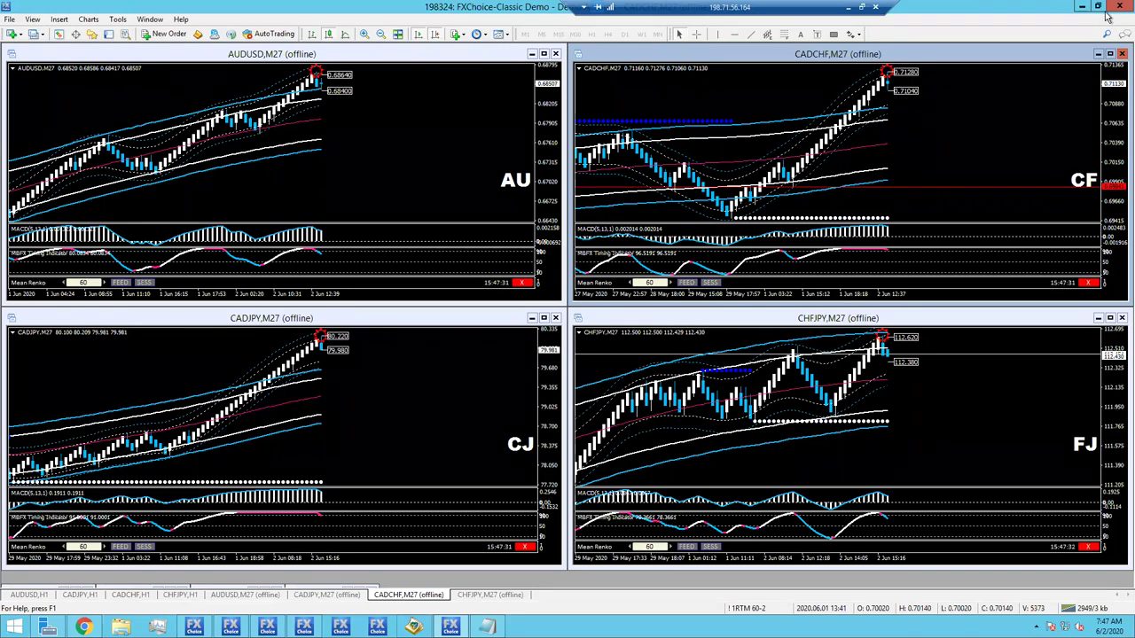
{"action": "left_click", "coordinate": [759, 609]}
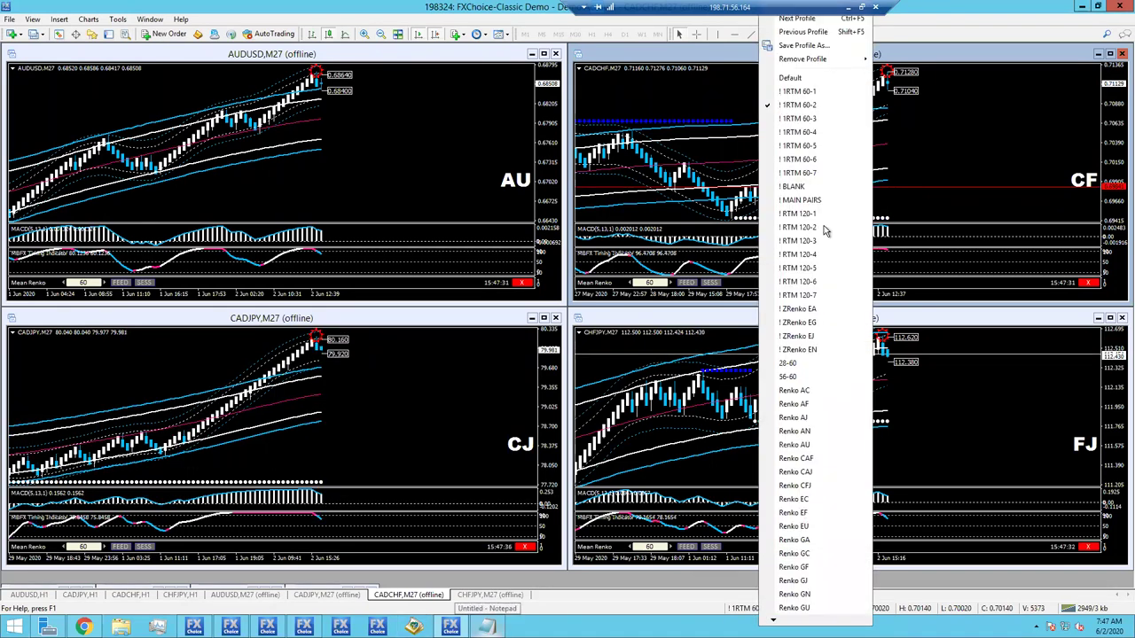
{"action": "left_click", "coordinate": [797, 121]}
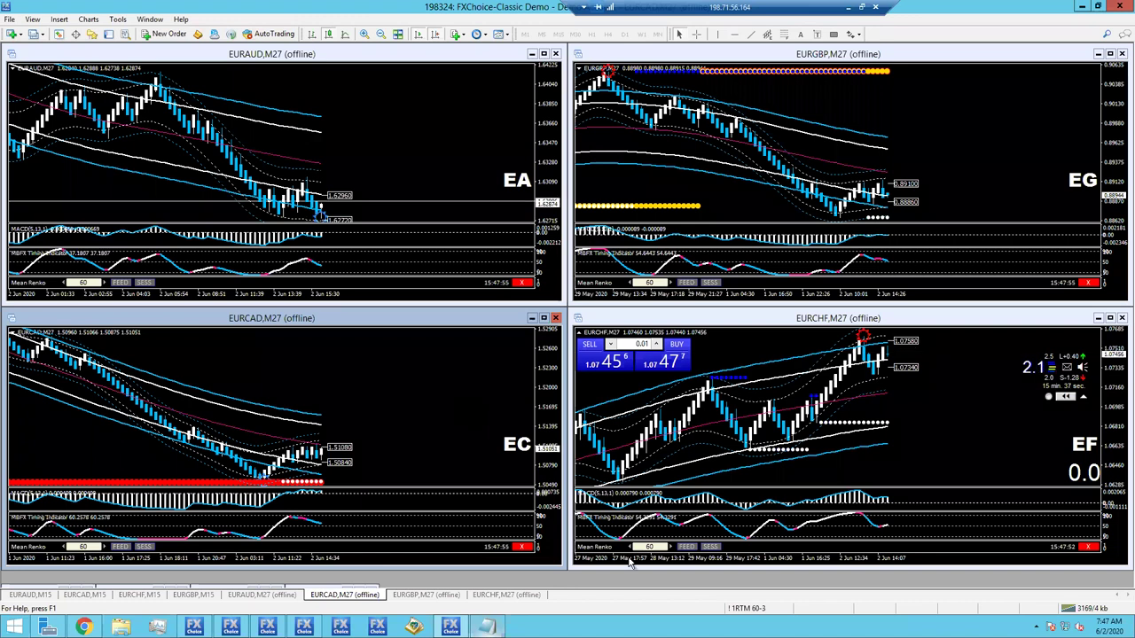
{"action": "left_click", "coordinate": [735, 610]}
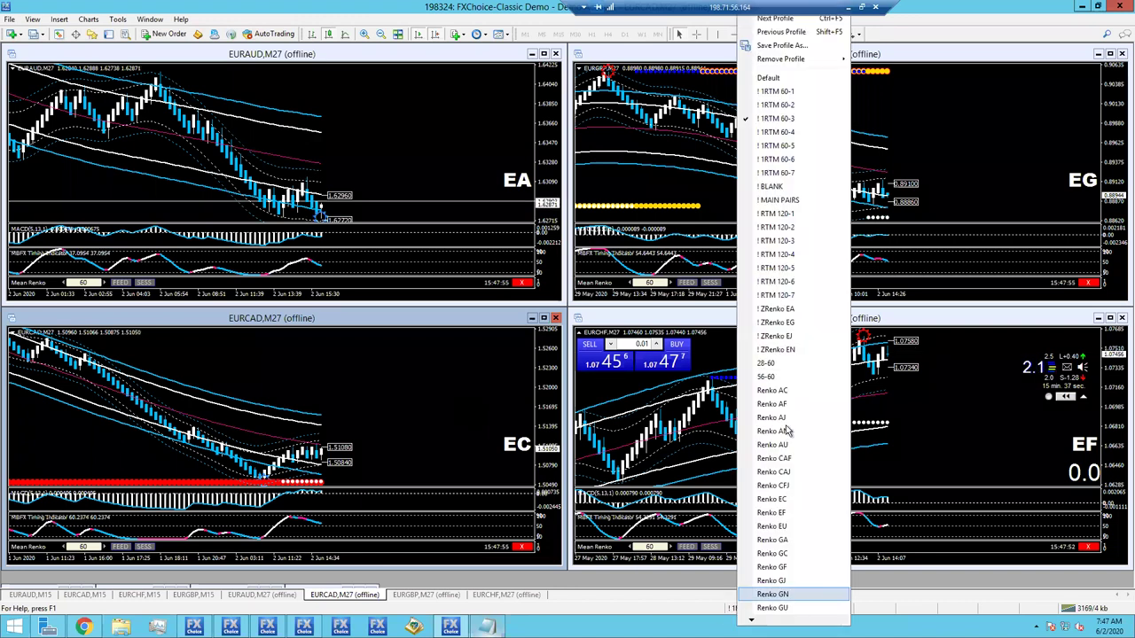
{"action": "left_click", "coordinate": [775, 132]}
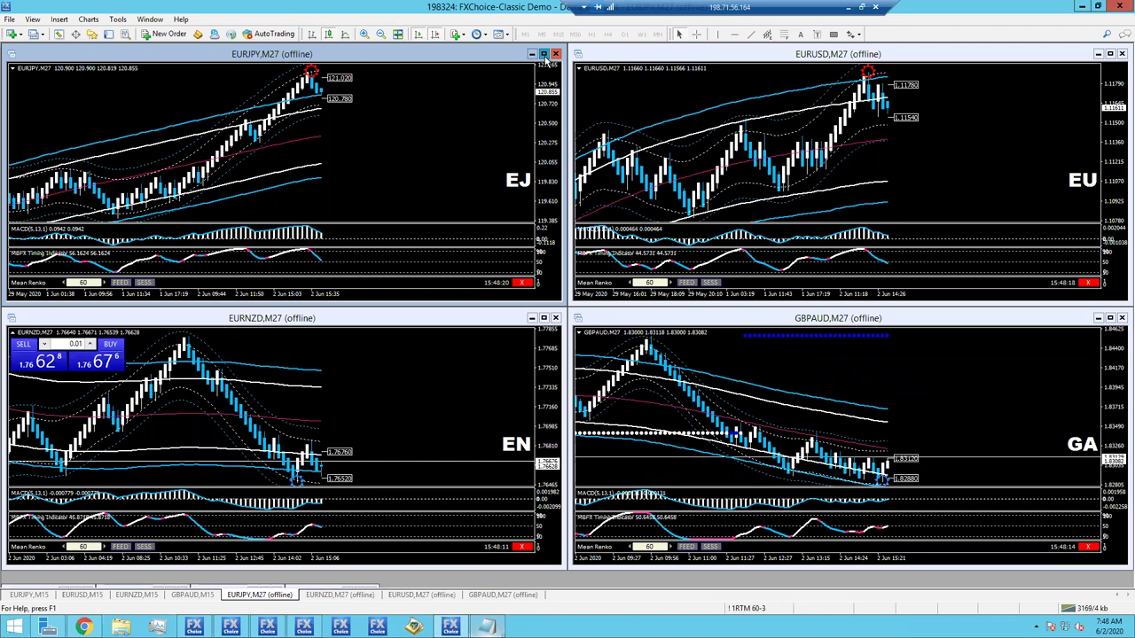
- Maximize the EURJPY Renko chart and inspect the latest bricks against the upper bands with the crosshair
{"action": "left_click", "coordinate": [544, 55]}
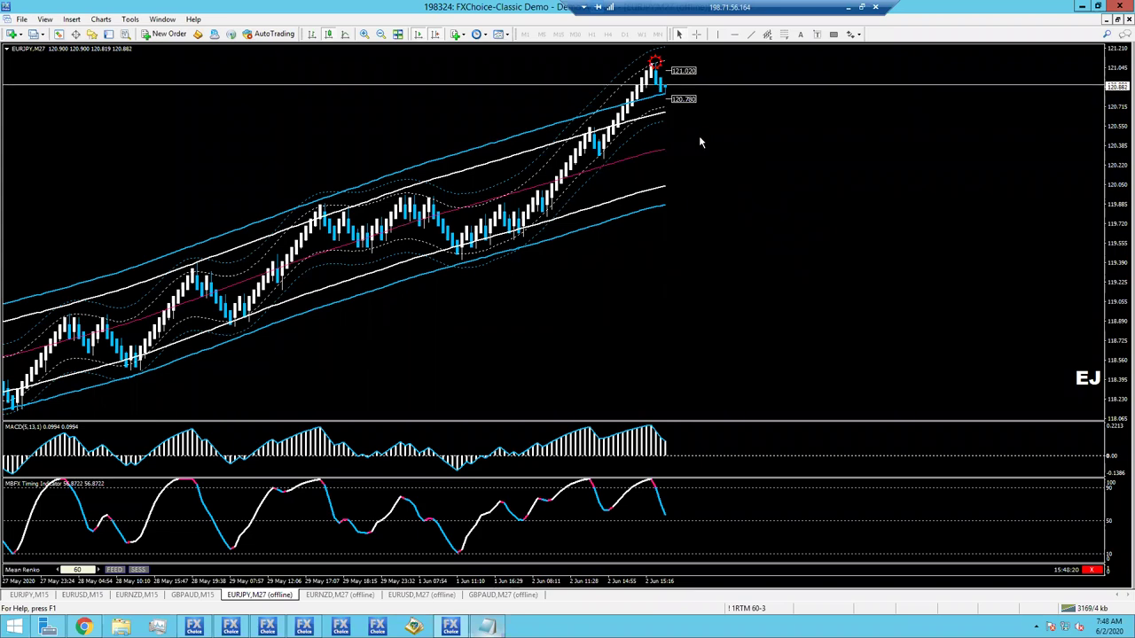
{"action": "middle_click", "coordinate": [627, 81]}
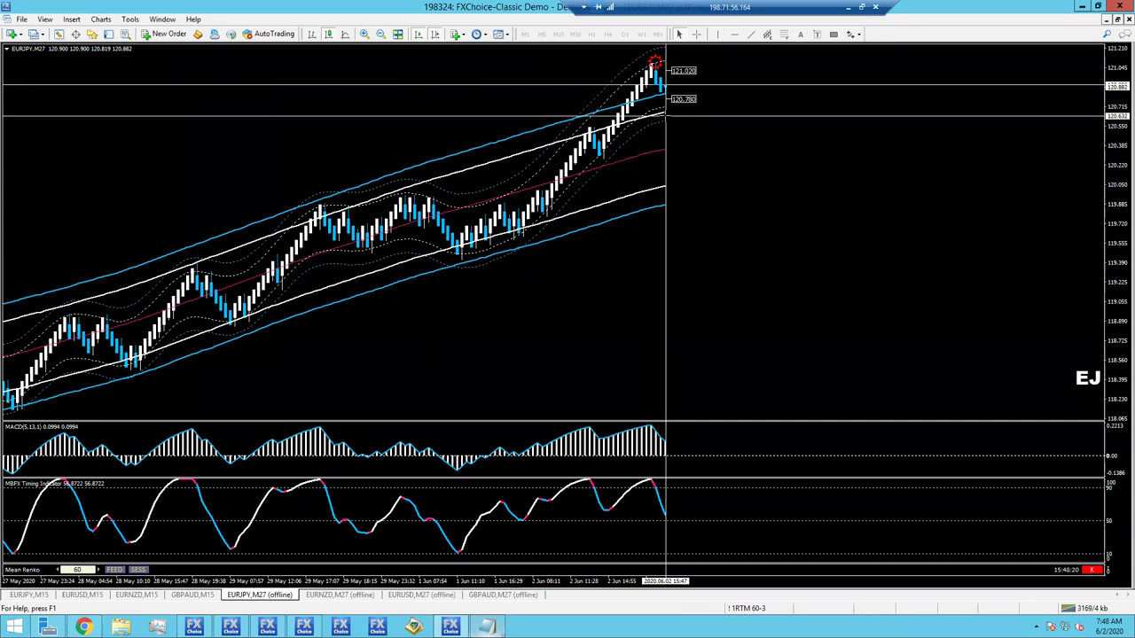
{"action": "left_click", "coordinate": [666, 115]}
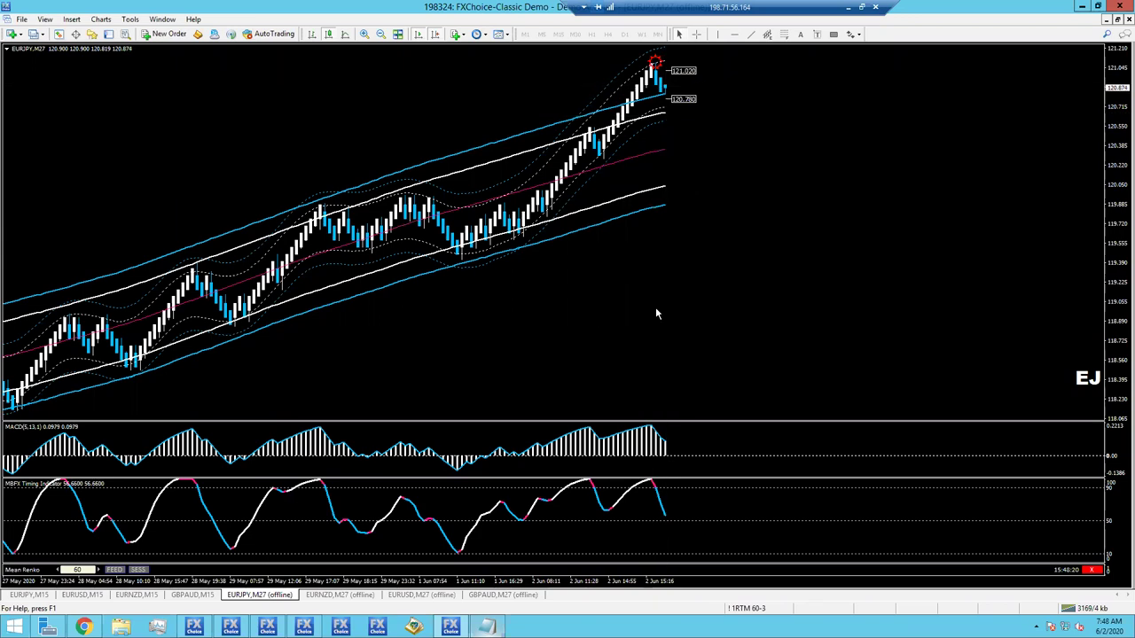
{"action": "middle_click", "coordinate": [660, 94]}
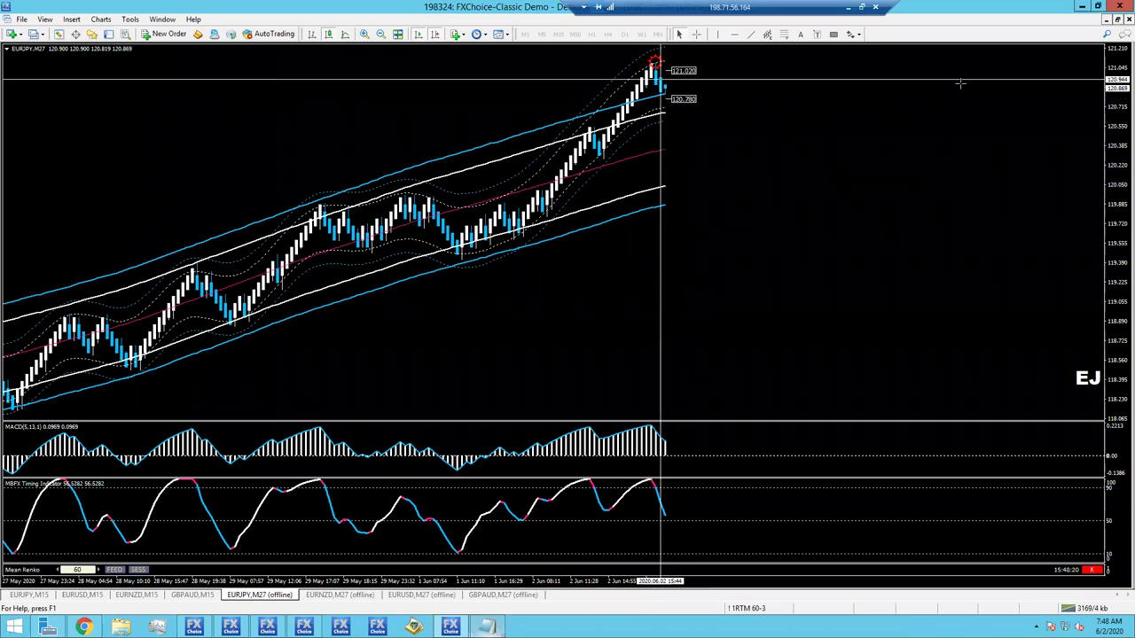
- Restore the four-chart layout and record EJ on the first line under RTM in the Notepad list
{"action": "left_click", "coordinate": [1118, 19]}
{"action": "left_click", "coordinate": [493, 625]}
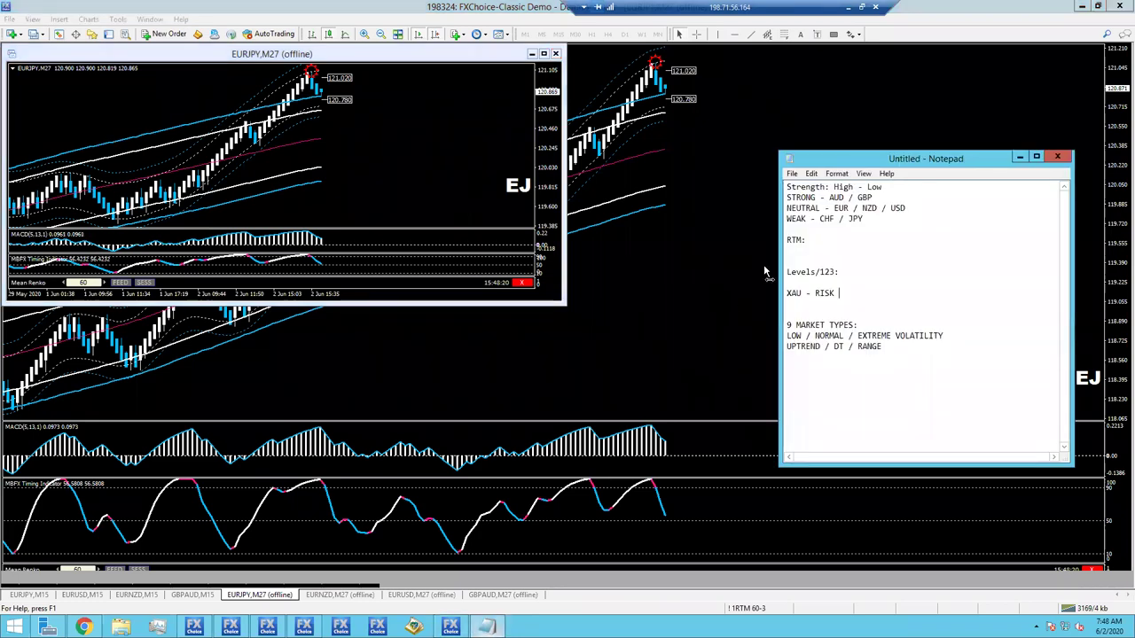
{"action": "left_click", "coordinate": [789, 250]}
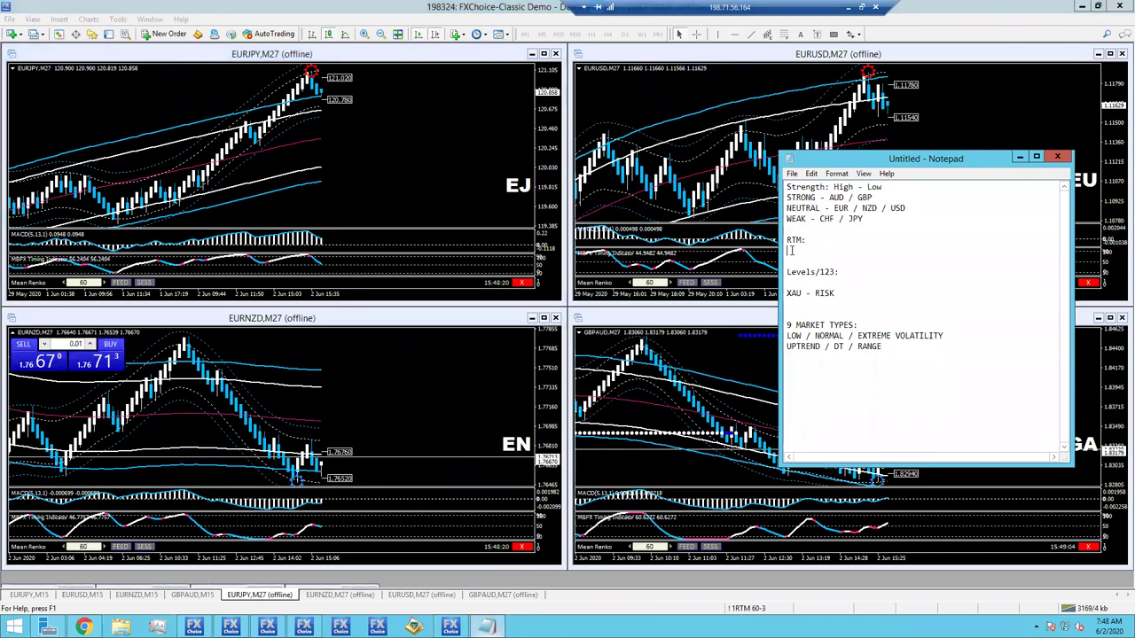
{"action": "type", "text": "ej"}
{"action": "key", "text": "Return"}
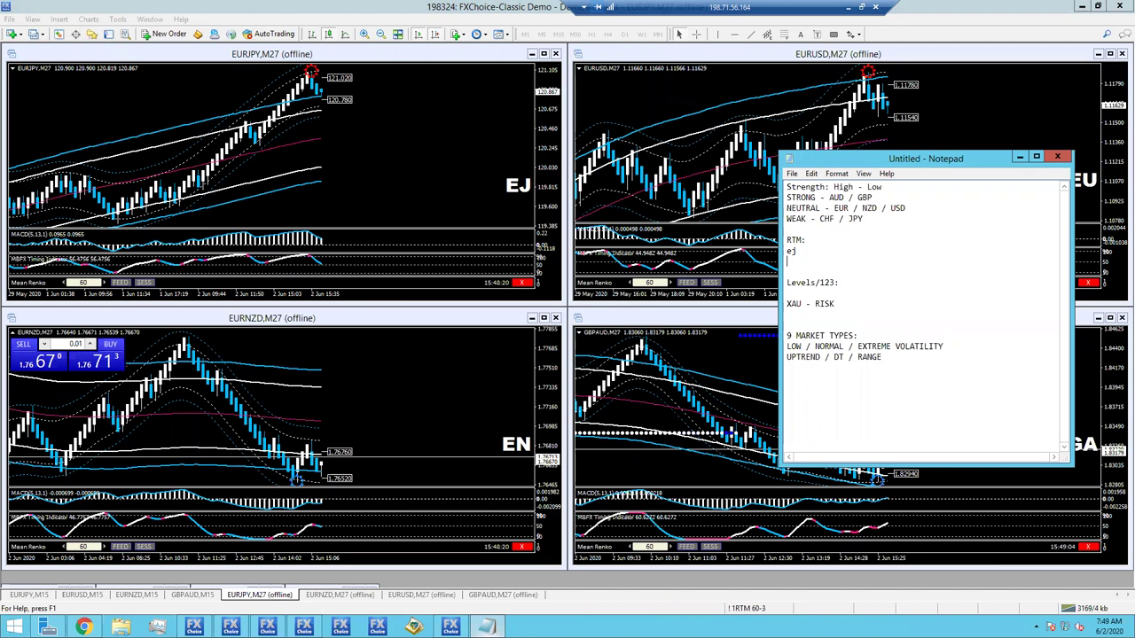
{"action": "key", "text": "BackSpace"}
{"action": "key", "text": "BackSpace"}
{"action": "key", "text": "BackSpace"}
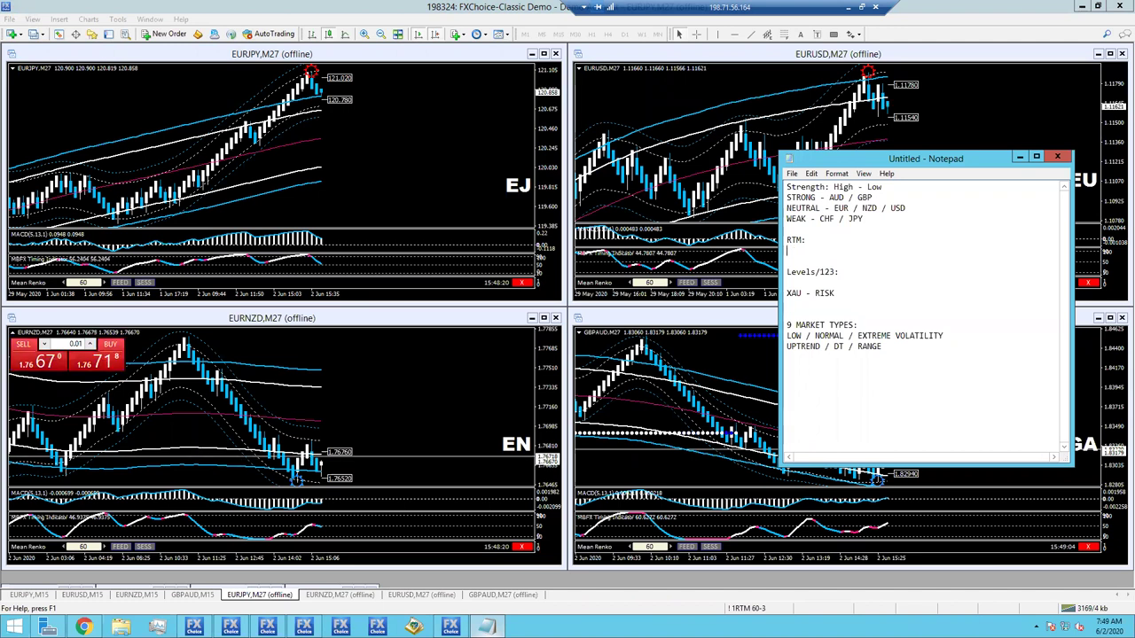
{"action": "type", "text": "EJ"}
{"action": "key", "text": "Return"}
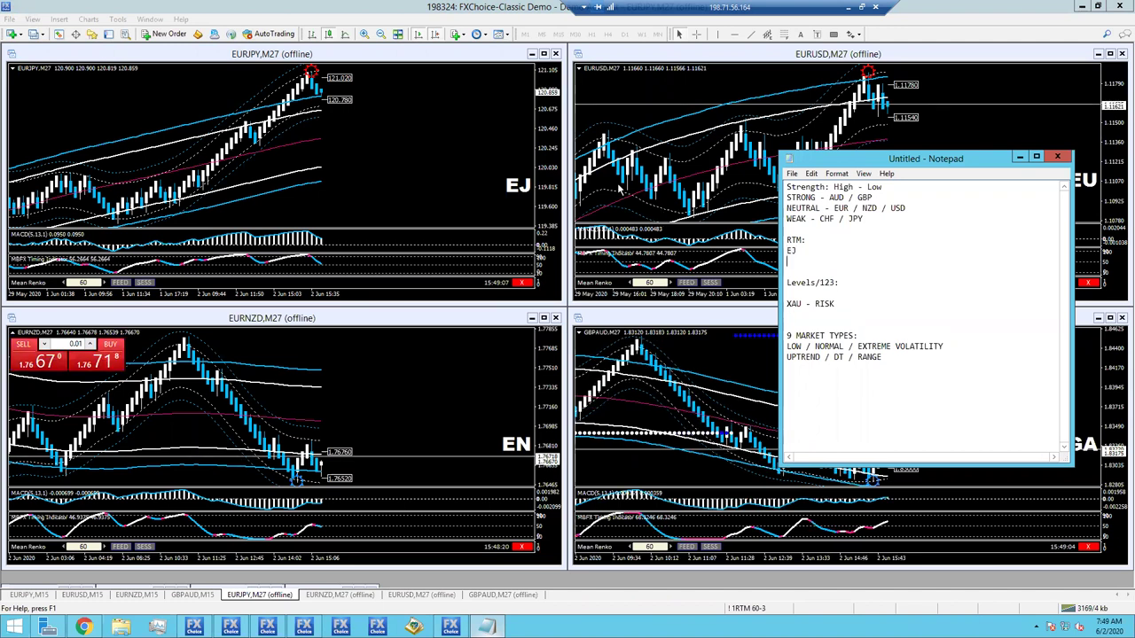
{"action": "left_click", "coordinate": [1019, 156]}
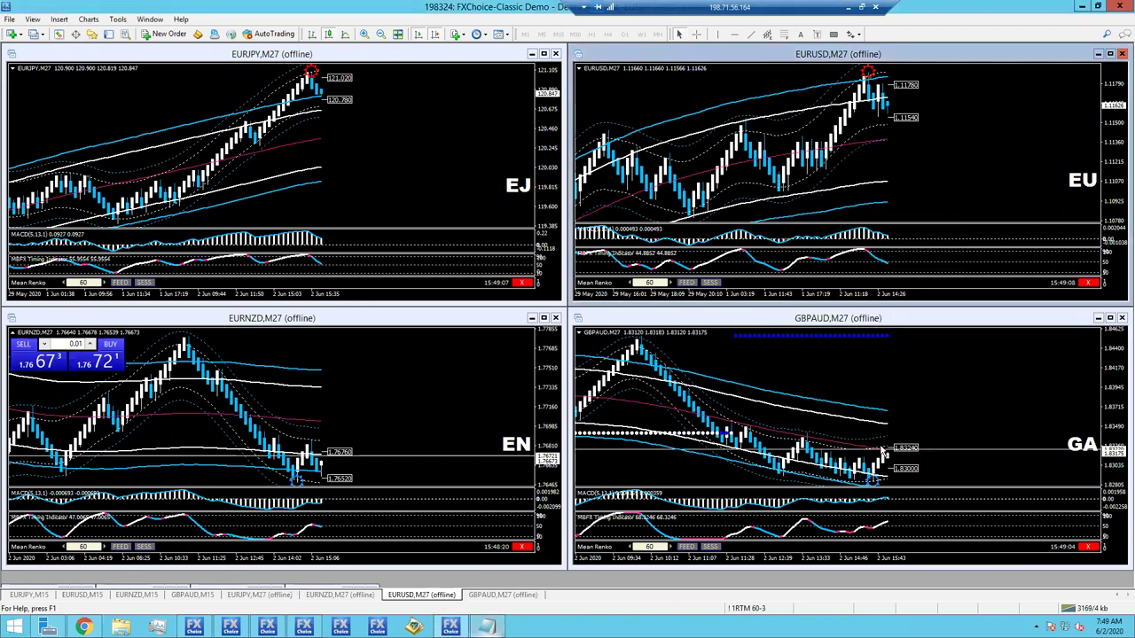
- Inspect the EURNZD Renko chart at full size, restore the four-chart layout and add EN under EJ in the Notepad RTM list
{"action": "left_click", "coordinate": [541, 324]}
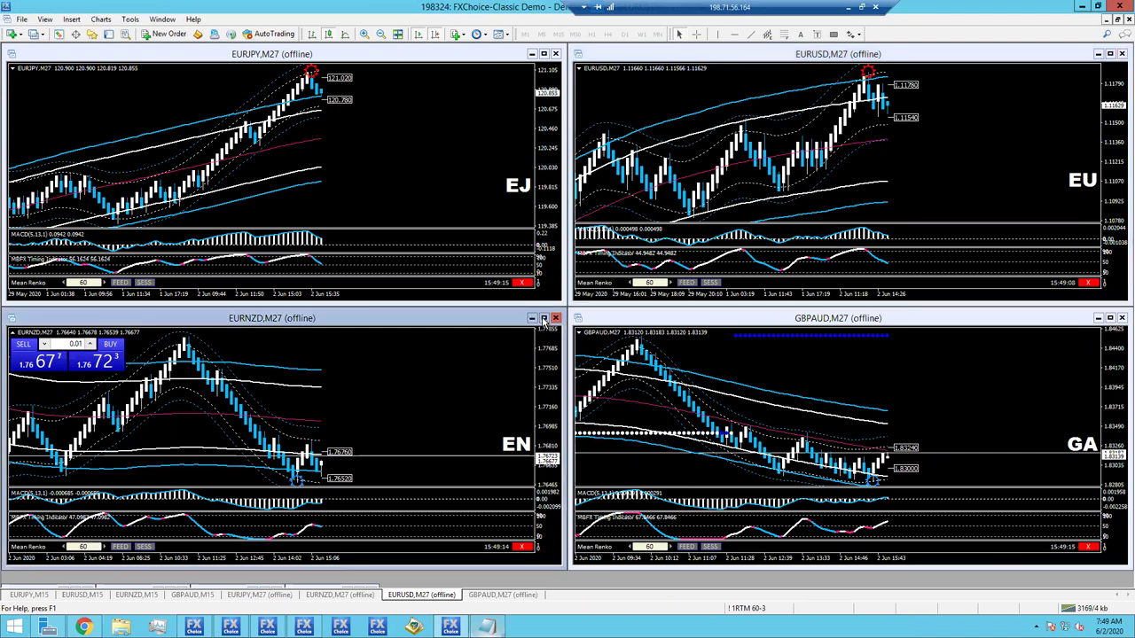
{"action": "left_click", "coordinate": [543, 318]}
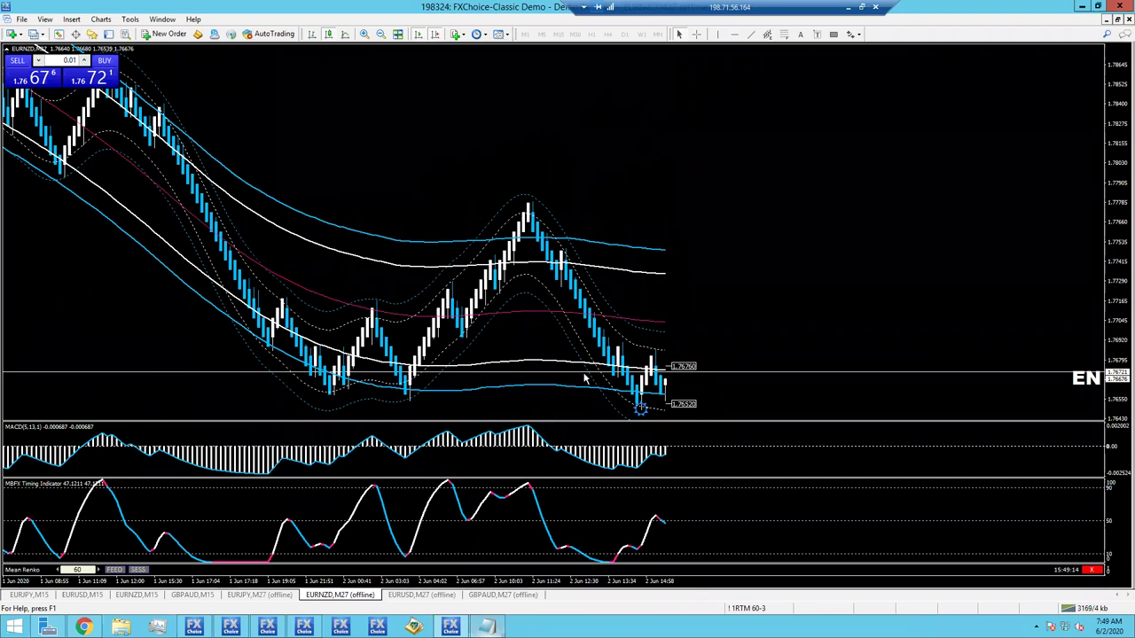
{"action": "middle_click", "coordinate": [678, 416]}
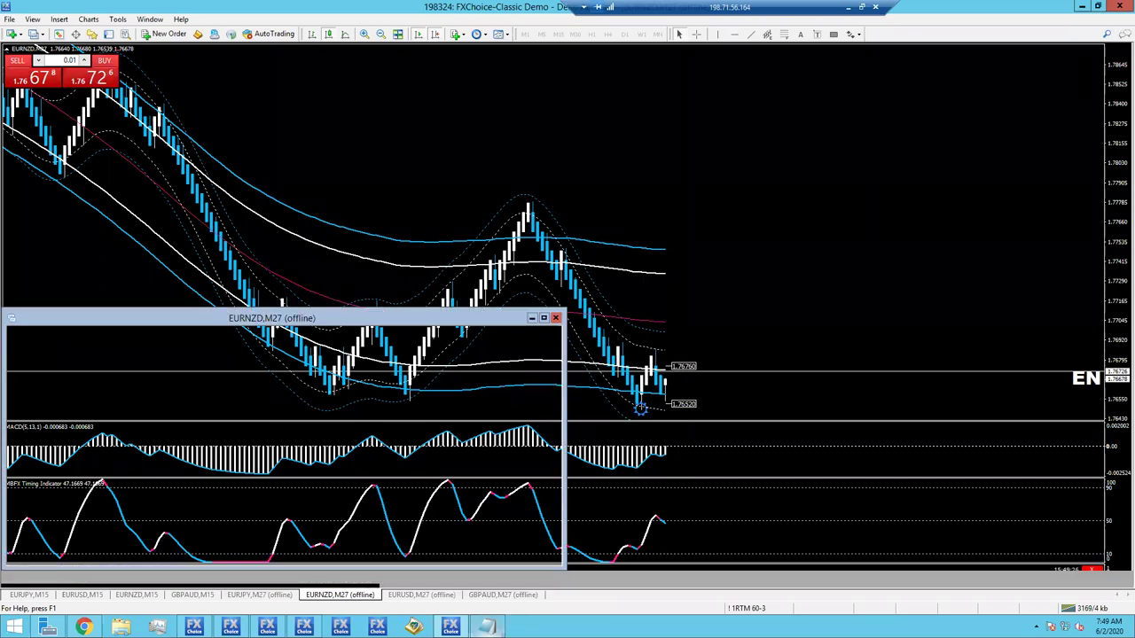
{"action": "key", "text": "alt+Tab"}
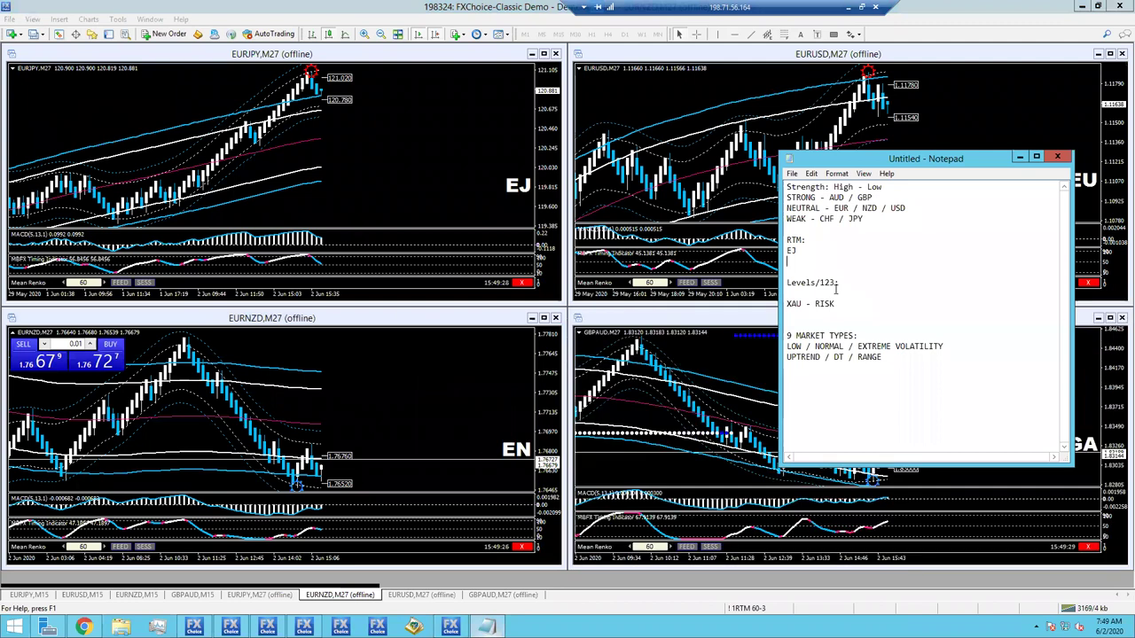
{"action": "type", "text": "EN"}
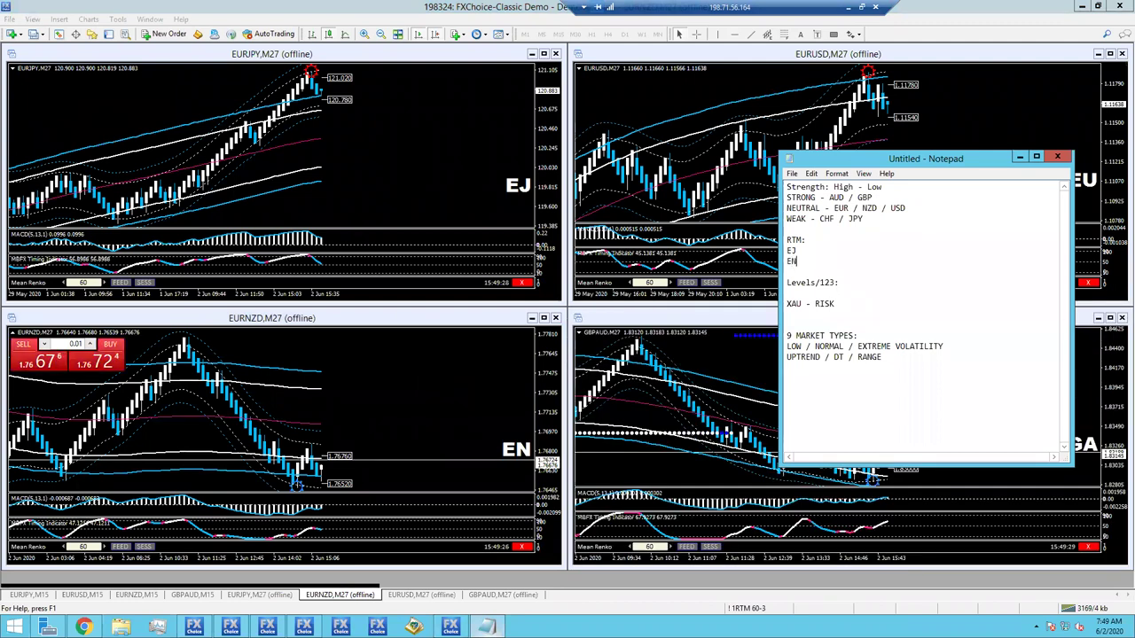
- Load the ! 1RTM 60-5 chart profile in the MetaTrader terminal
{"action": "left_click", "coordinate": [743, 610]}
{"action": "left_click", "coordinate": [743, 609]}
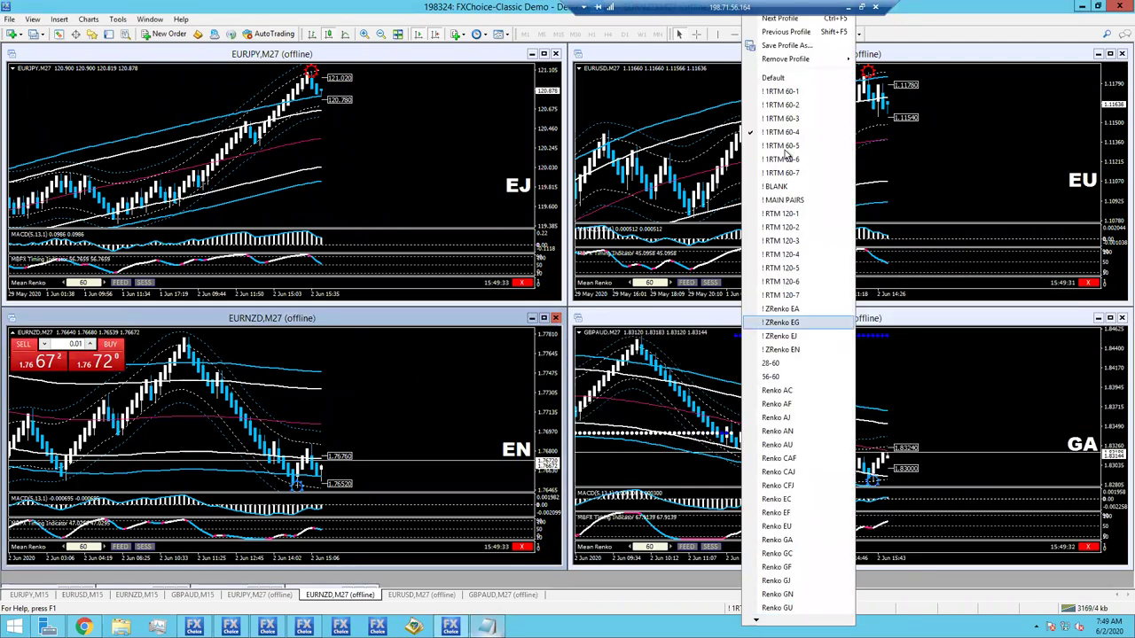
{"action": "left_click", "coordinate": [785, 149]}
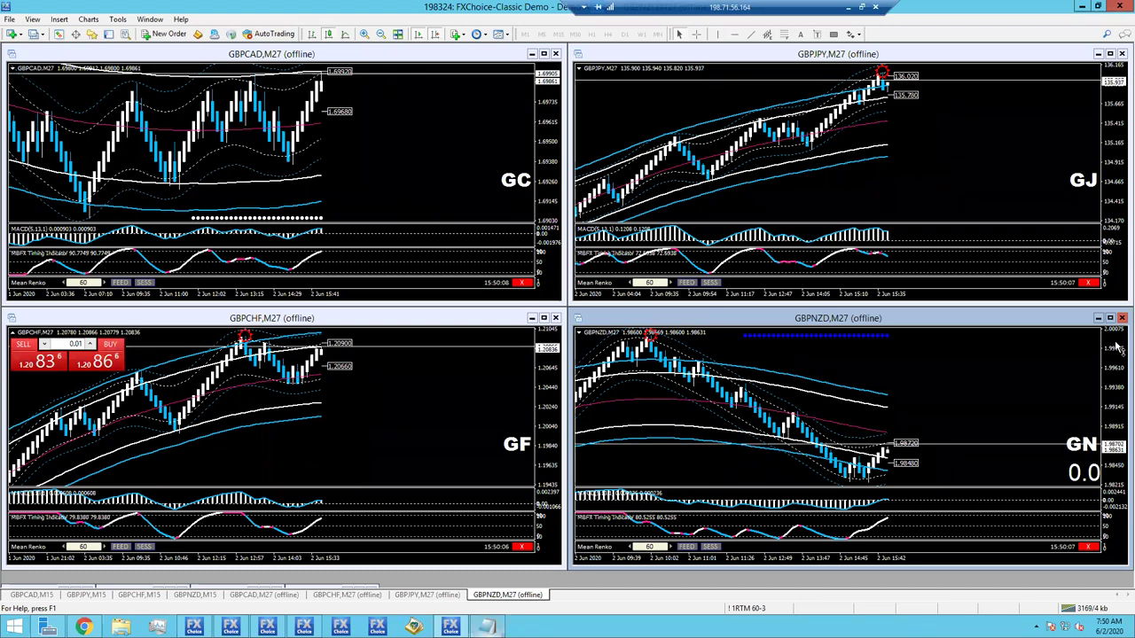
- Examine the GBPJPY and GBPNZD Renko charts at full size, restoring the four-chart layout after each
{"action": "left_click", "coordinate": [1109, 55]}
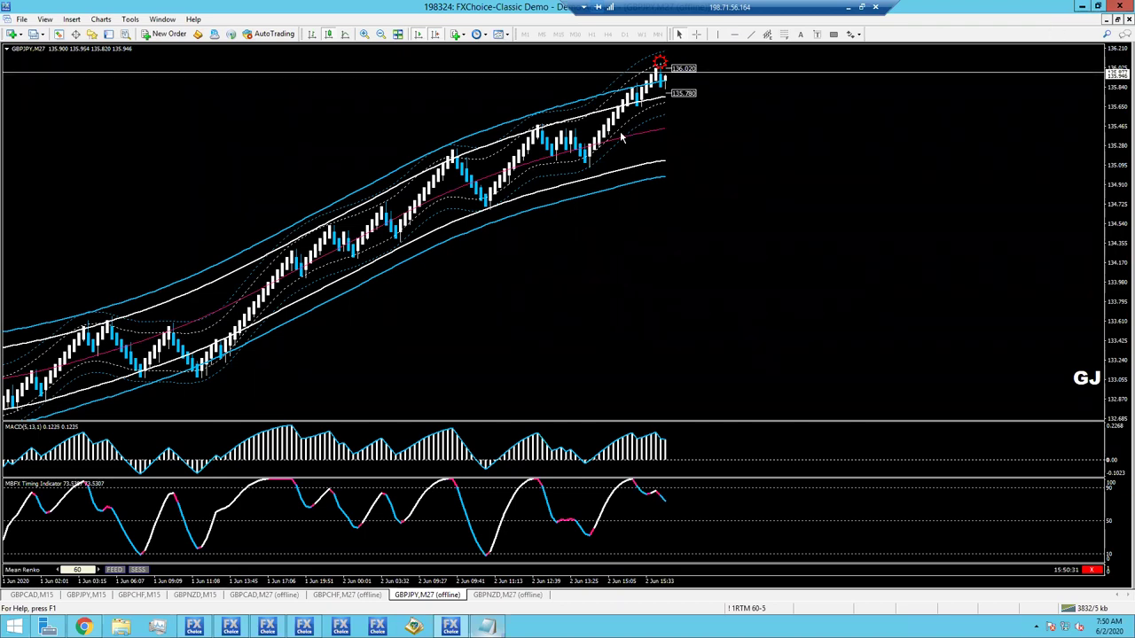
{"action": "left_click", "coordinate": [1119, 19]}
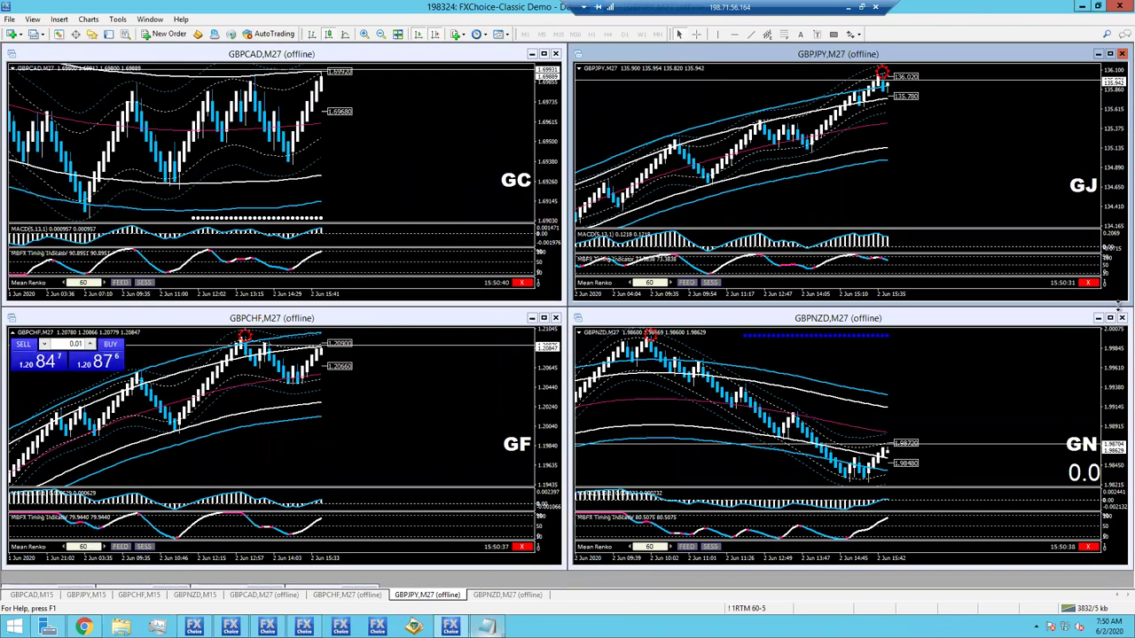
{"action": "left_click", "coordinate": [1111, 318]}
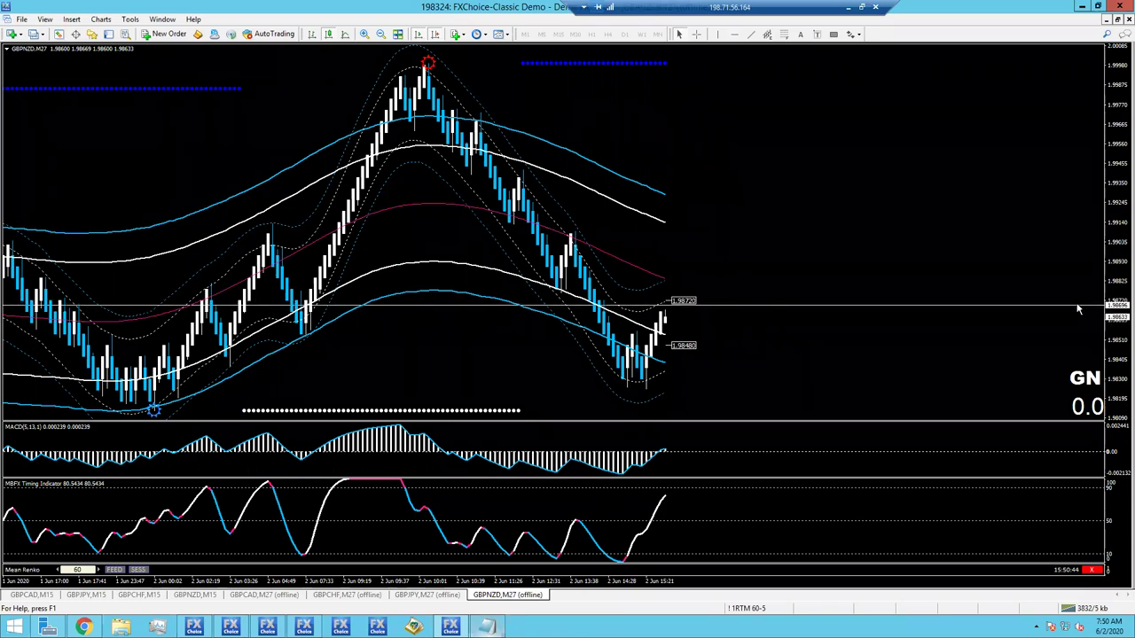
{"action": "left_click", "coordinate": [1118, 19]}
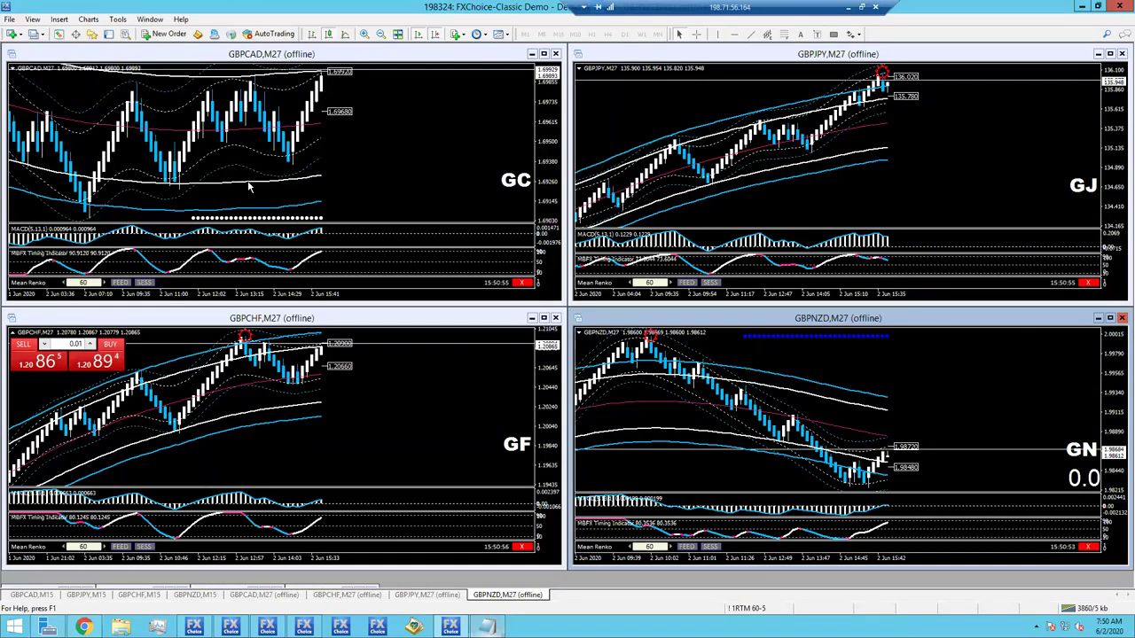
- Maximize the GBPNZD chart, draw a rising trend line under the latest MACD lows and check the recent price lows with the crosshair
{"action": "left_click", "coordinate": [1108, 317]}
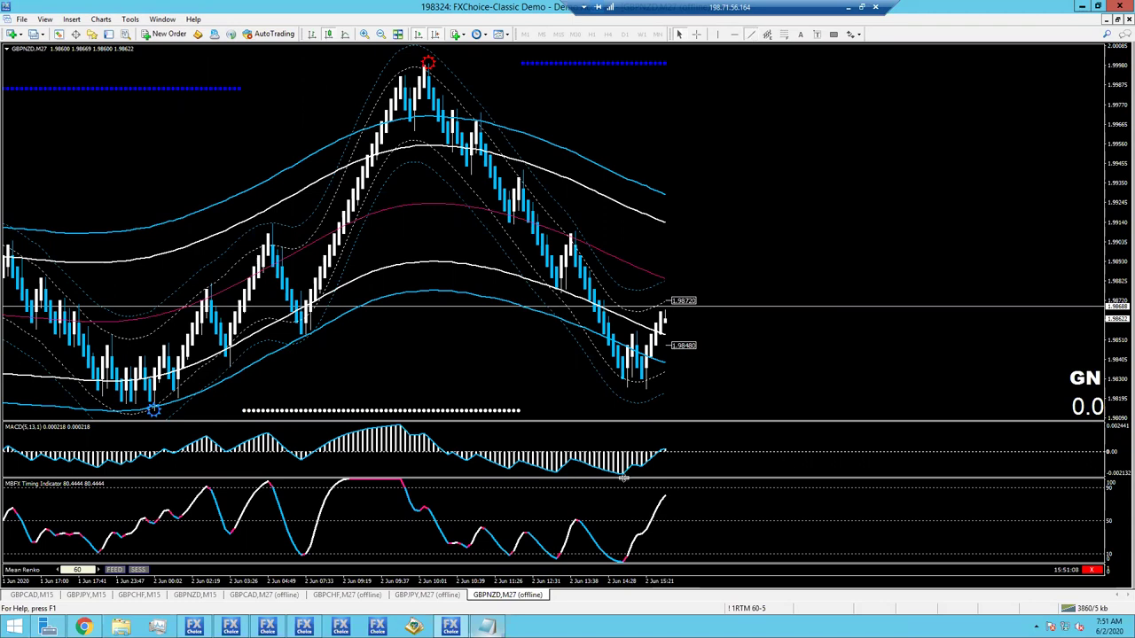
{"action": "left_click_drag", "start_coordinate": [624, 474], "coordinate": [671, 461]}
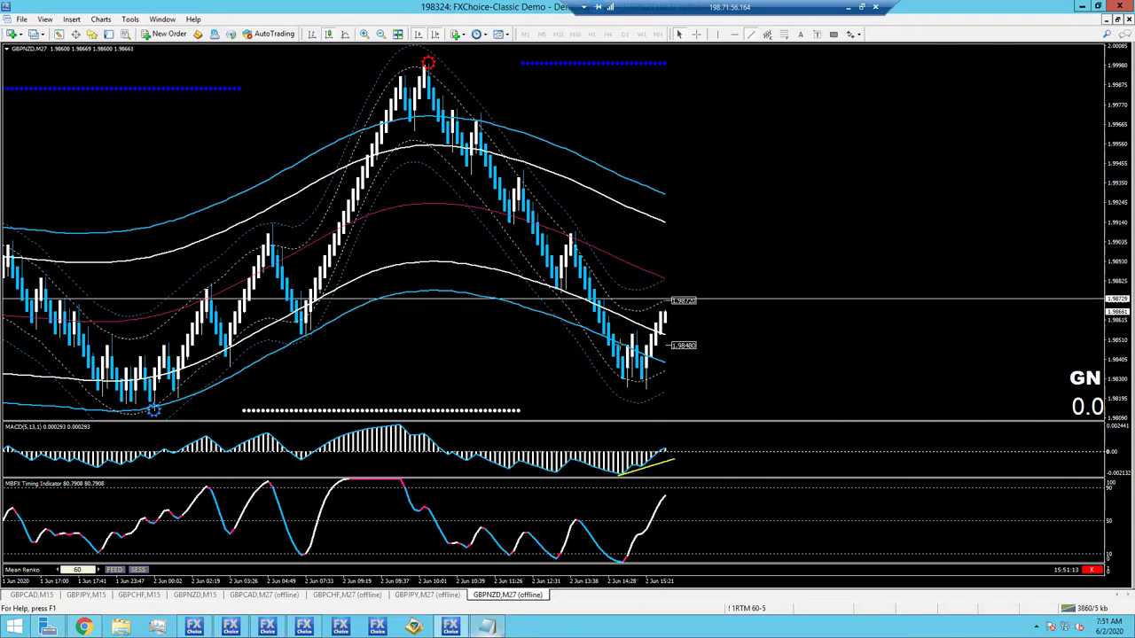
{"action": "middle_click", "coordinate": [618, 359]}
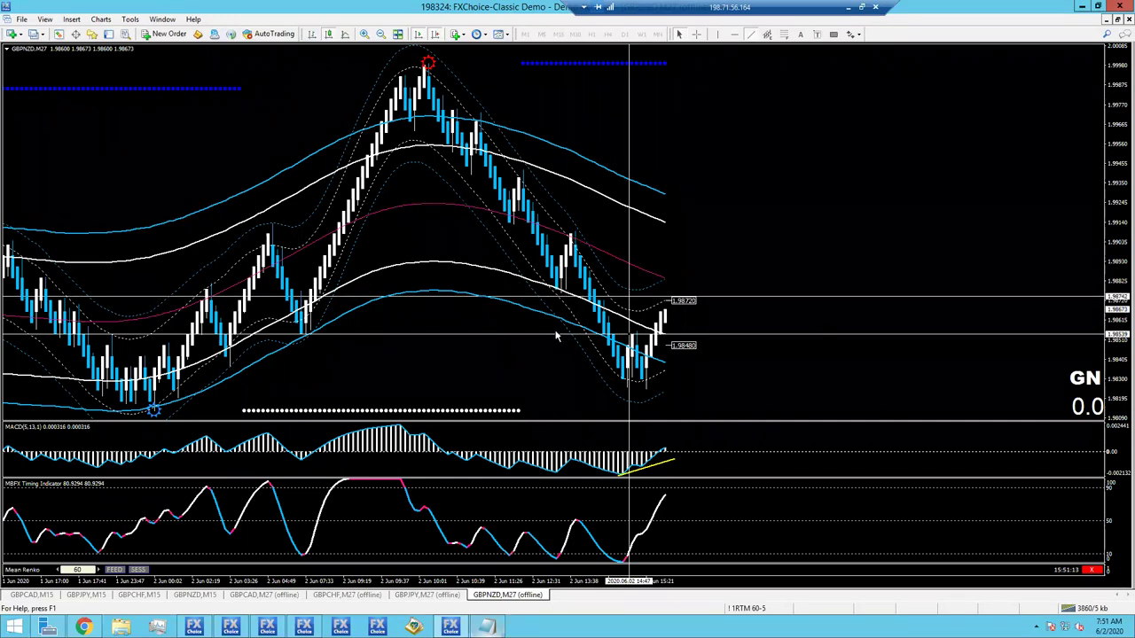
{"action": "key", "text": "Escape"}
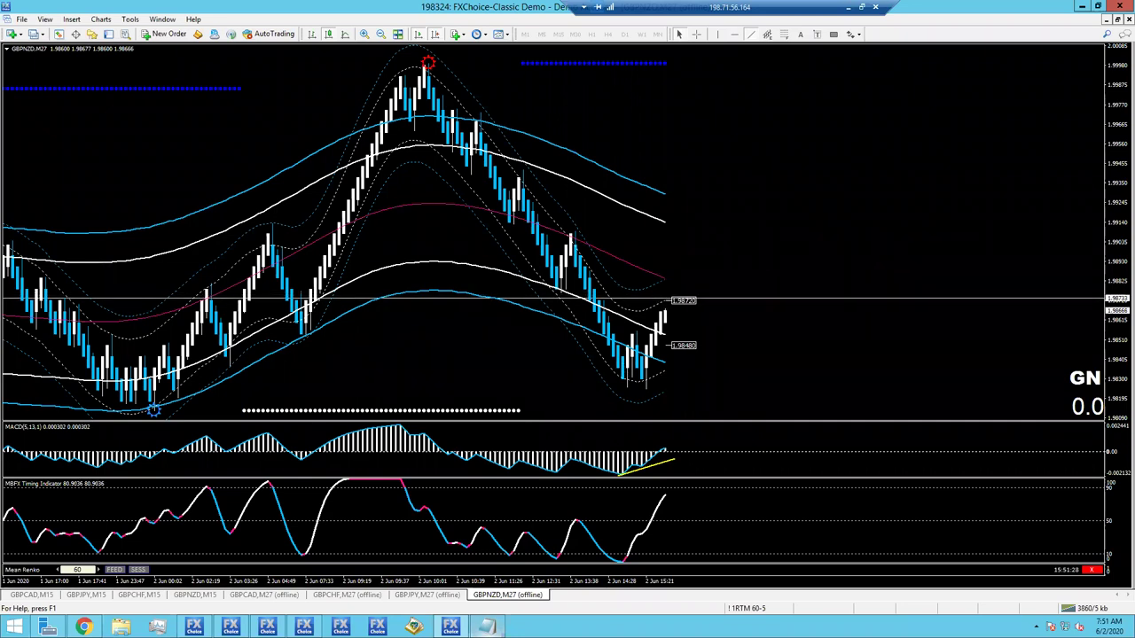
- Sketch a red zigzag price pattern with arrows in the empty area beside the GBPNZD bricks, and clear the sketch
{"action": "mouse_move", "coordinate": [729, 265]}
{"action": "left_mouse_down"}
{"action": "mouse_move", "coordinate": [770, 124]}
{"action": "mouse_move", "coordinate": [810, 212]}
{"action": "left_mouse_up"}
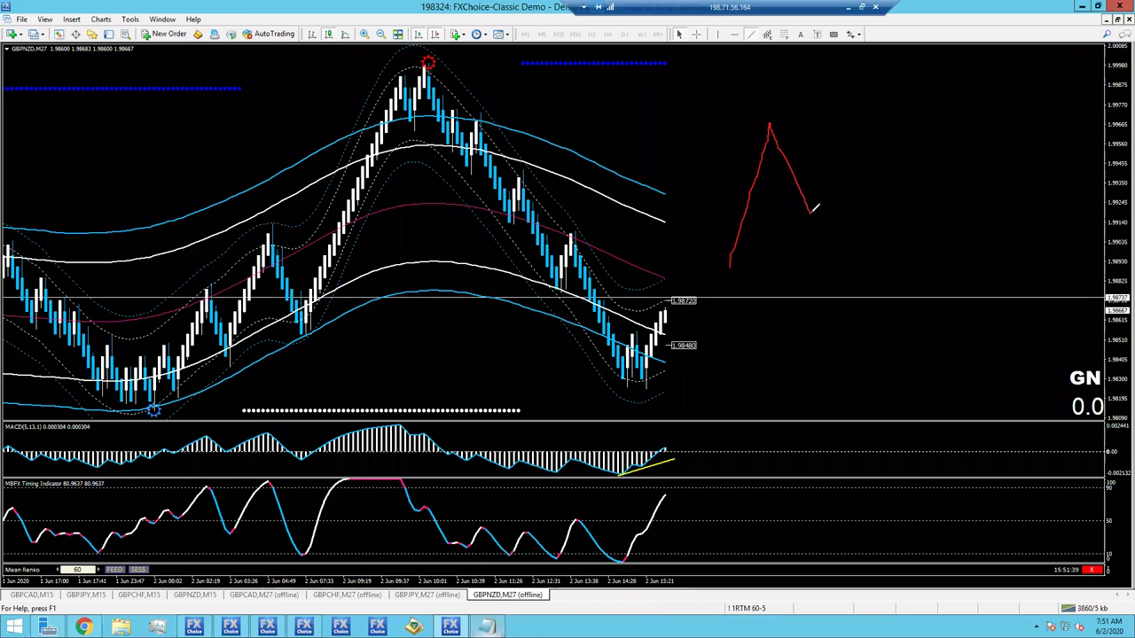
{"action": "mouse_move", "coordinate": [647, 146]}
{"action": "left_mouse_down"}
{"action": "mouse_move", "coordinate": [753, 170]}
{"action": "mouse_move", "coordinate": [724, 196]}
{"action": "left_mouse_up"}
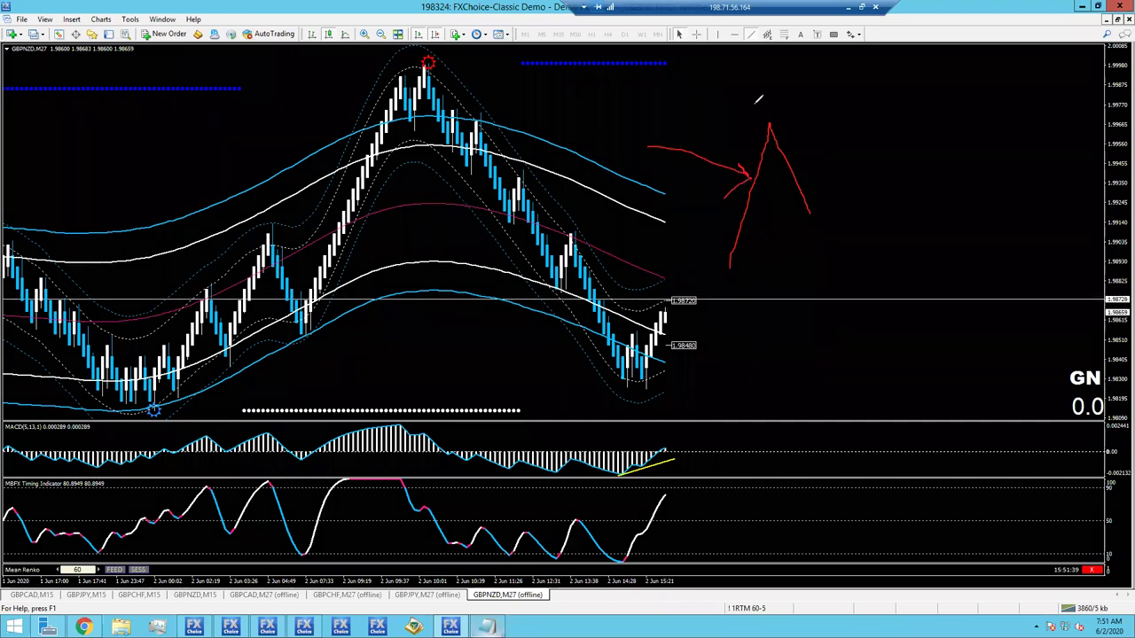
{"action": "mouse_move", "coordinate": [746, 138]}
{"action": "left_mouse_down"}
{"action": "mouse_move", "coordinate": [751, 94]}
{"action": "mouse_move", "coordinate": [760, 107]}
{"action": "left_mouse_up"}
{"action": "mouse_move", "coordinate": [890, 113]}
{"action": "left_mouse_down"}
{"action": "mouse_move", "coordinate": [789, 185]}
{"action": "mouse_move", "coordinate": [865, 164]}
{"action": "left_mouse_up"}
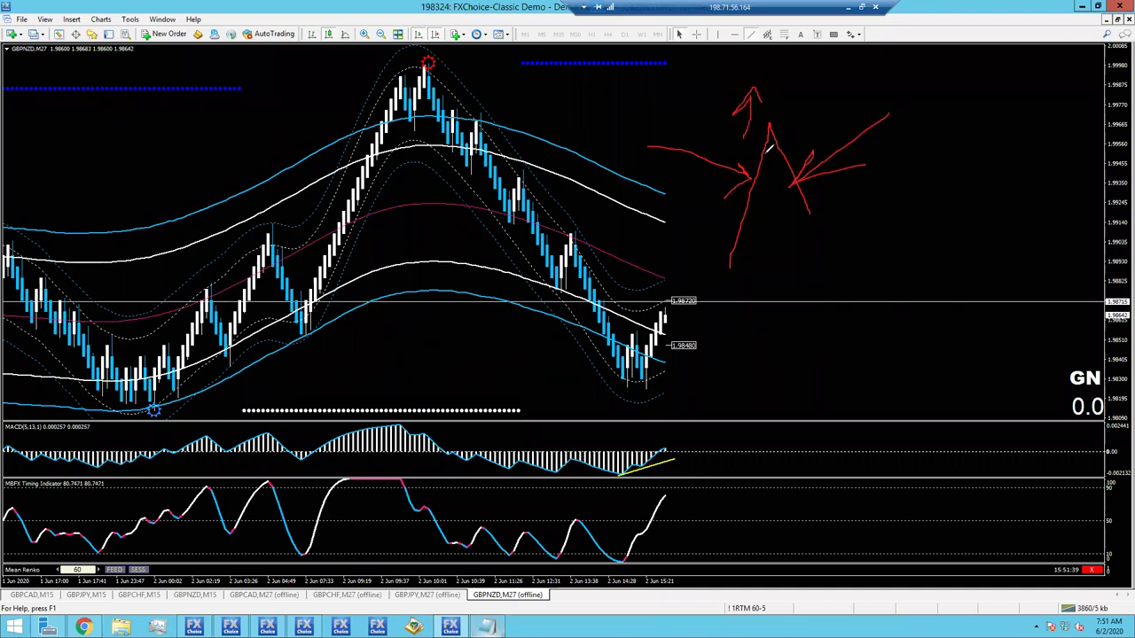
{"action": "left_click_drag", "start_coordinate": [779, 117], "coordinate": [814, 214]}
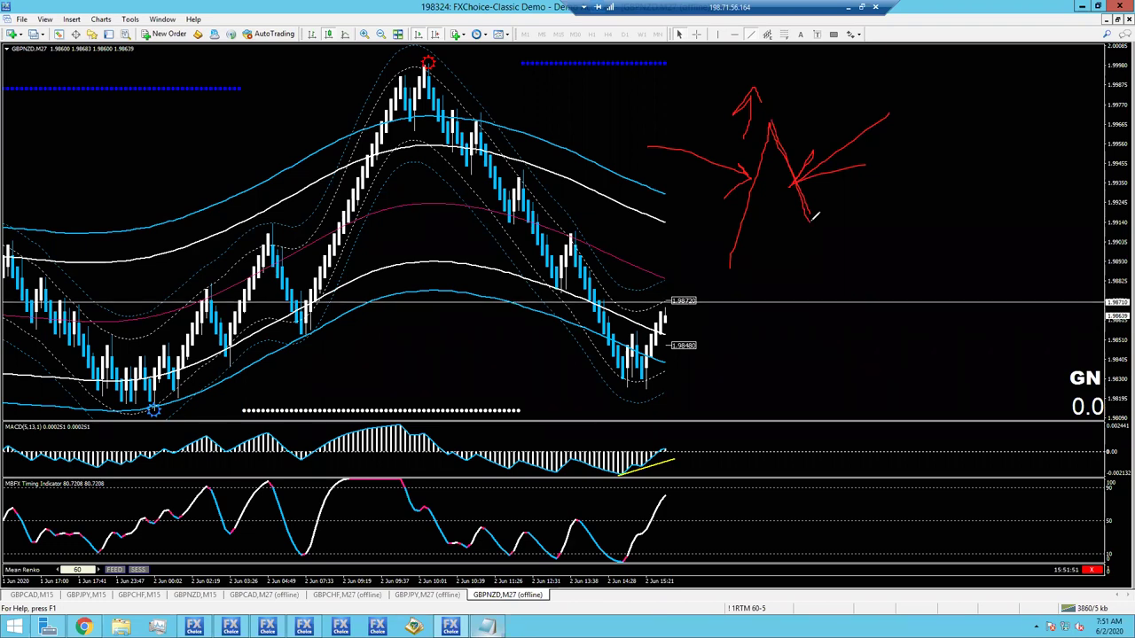
{"action": "left_click_drag", "start_coordinate": [812, 217], "coordinate": [856, 55]}
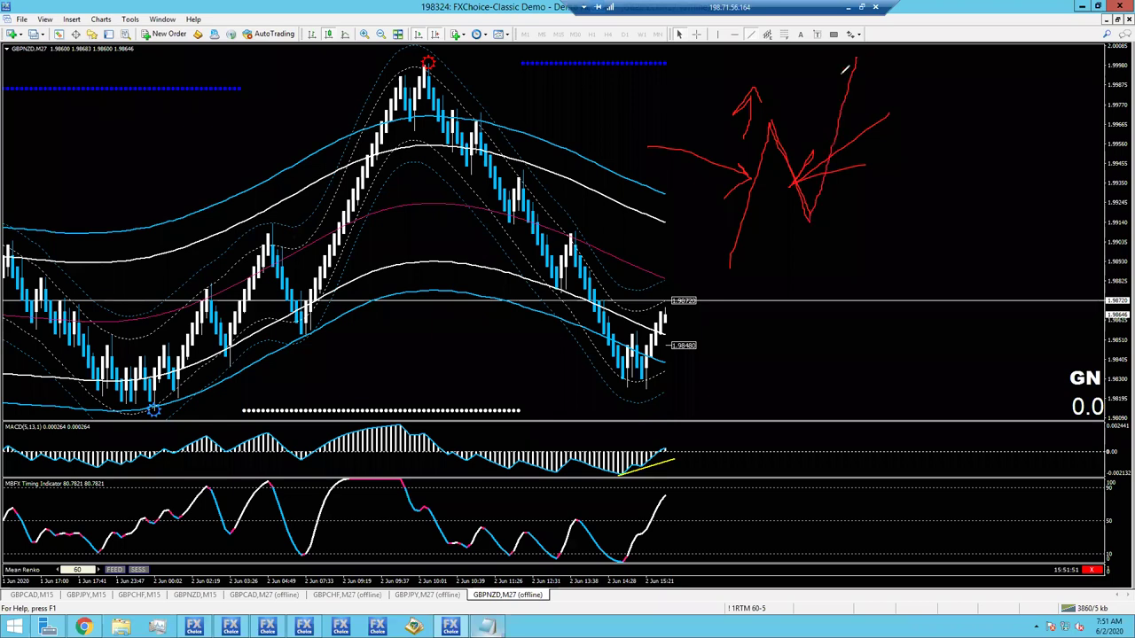
{"action": "mouse_move", "coordinate": [828, 92]}
{"action": "left_mouse_down"}
{"action": "mouse_move", "coordinate": [858, 55]}
{"action": "mouse_move", "coordinate": [871, 86]}
{"action": "left_mouse_up"}
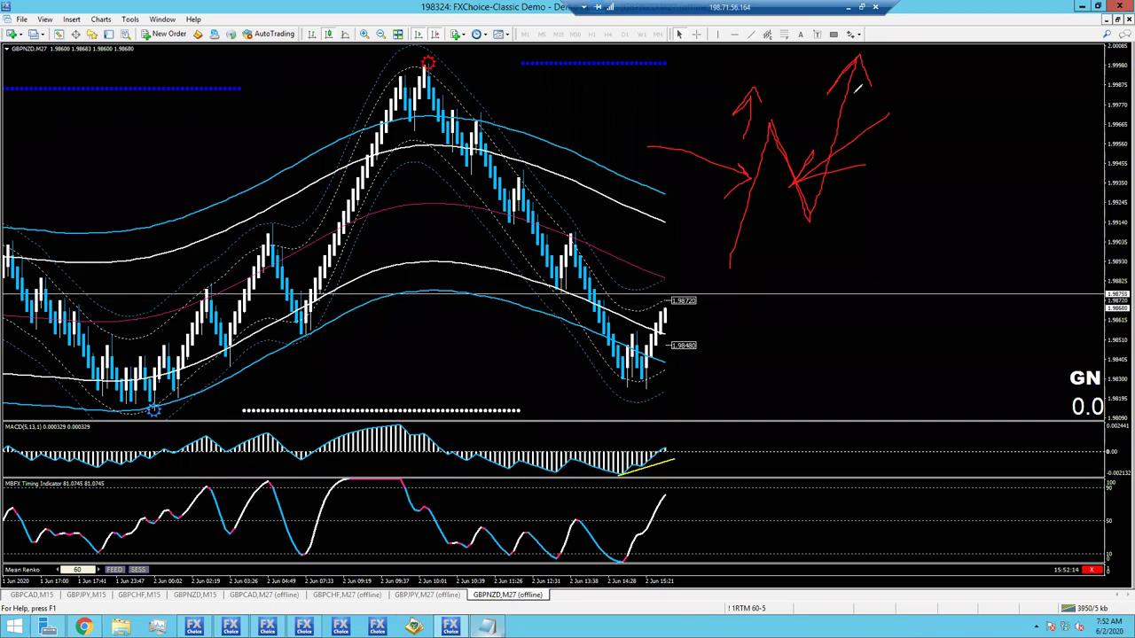
{"action": "mouse_move", "coordinate": [829, 49]}
{"action": "left_mouse_down"}
{"action": "mouse_move", "coordinate": [922, 48]}
{"action": "mouse_move", "coordinate": [885, 44]}
{"action": "mouse_move", "coordinate": [924, 226]}
{"action": "mouse_move", "coordinate": [918, 211]}
{"action": "mouse_move", "coordinate": [941, 173]}
{"action": "left_mouse_up"}
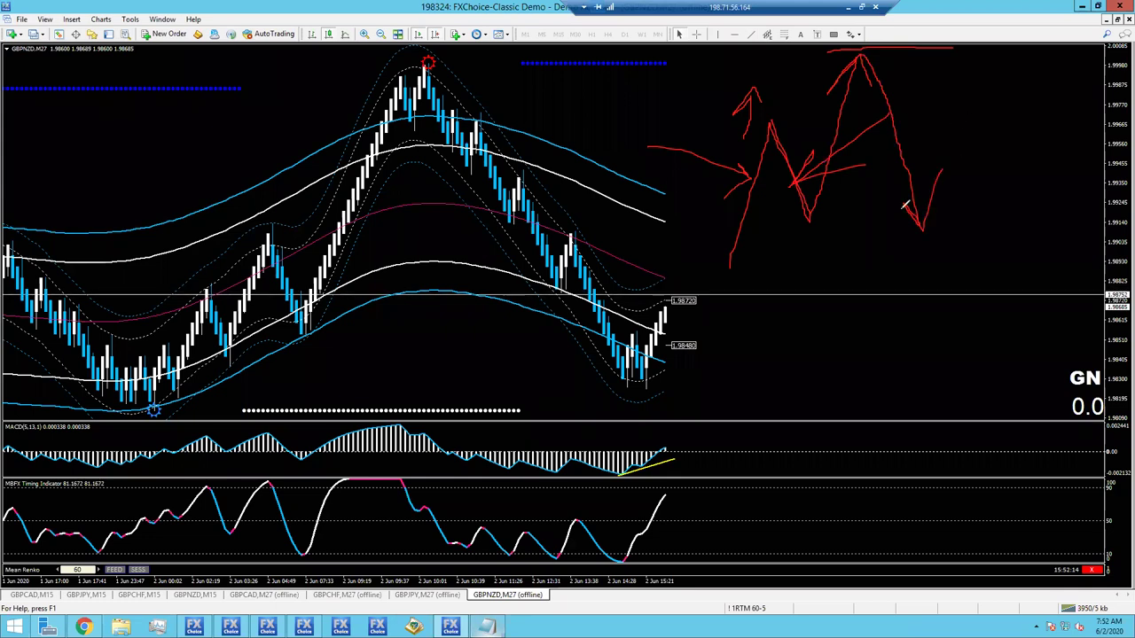
{"action": "left_click_drag", "start_coordinate": [842, 230], "coordinate": [1002, 133]}
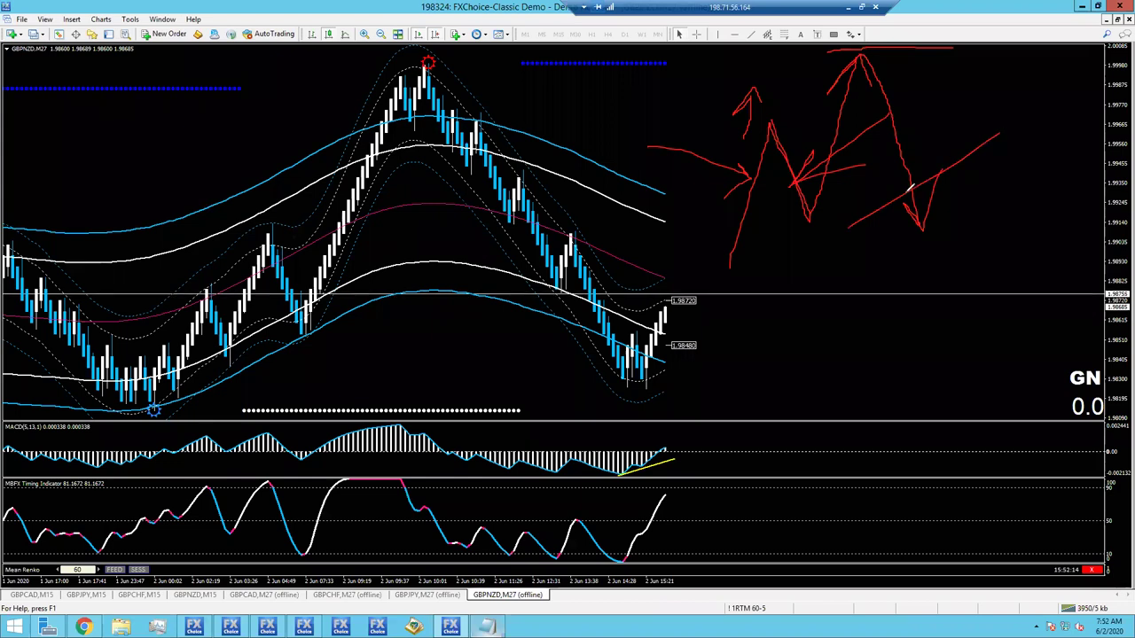
{"action": "mouse_move", "coordinate": [925, 167]}
{"action": "left_mouse_down"}
{"action": "mouse_move", "coordinate": [935, 90]}
{"action": "mouse_move", "coordinate": [978, 102]}
{"action": "left_mouse_up"}
{"action": "mouse_move", "coordinate": [906, 173]}
{"action": "left_mouse_down"}
{"action": "mouse_move", "coordinate": [929, 275]}
{"action": "mouse_move", "coordinate": [972, 226]}
{"action": "left_mouse_up"}
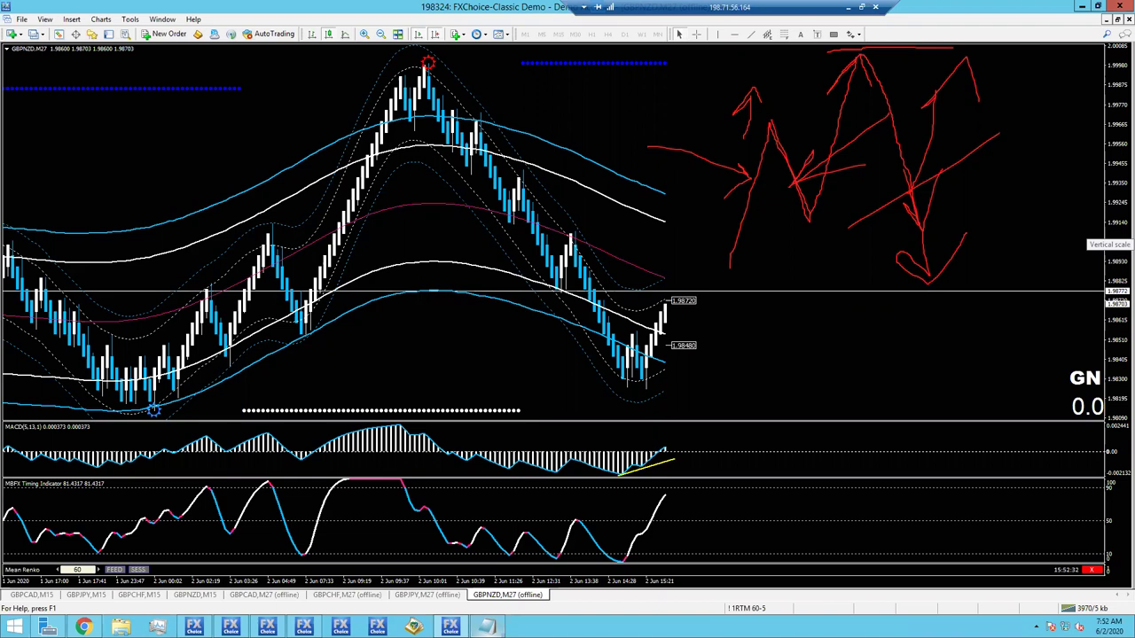
{"action": "key", "text": "Escape"}
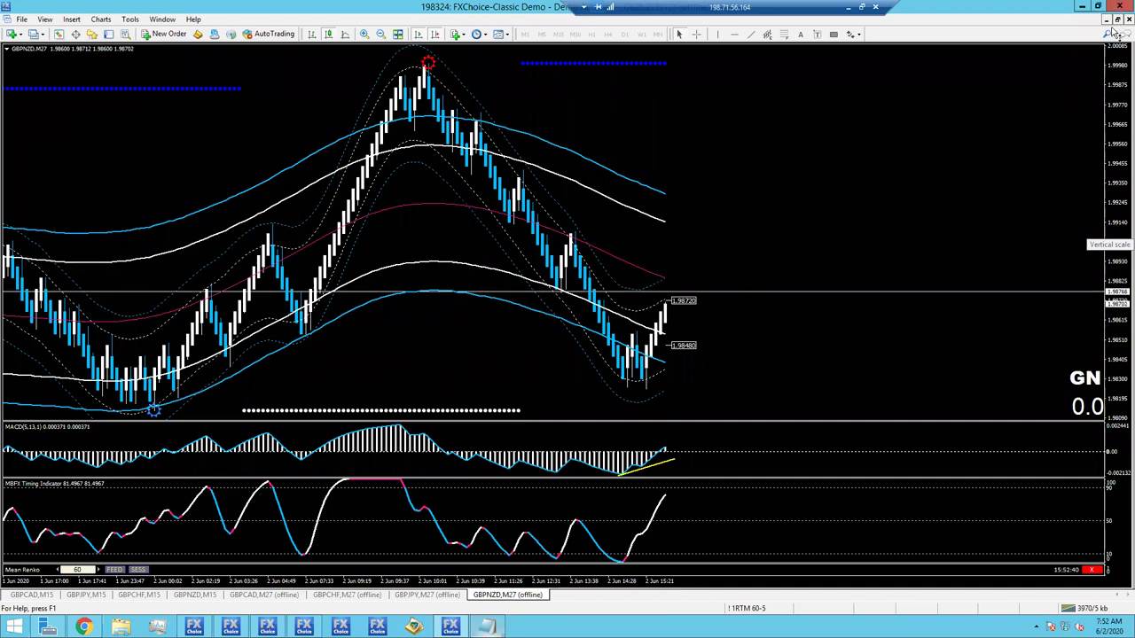
- Restore the four-chart layout and load the ! 1RTM 60-6 chart profile
{"action": "left_click", "coordinate": [1119, 19]}
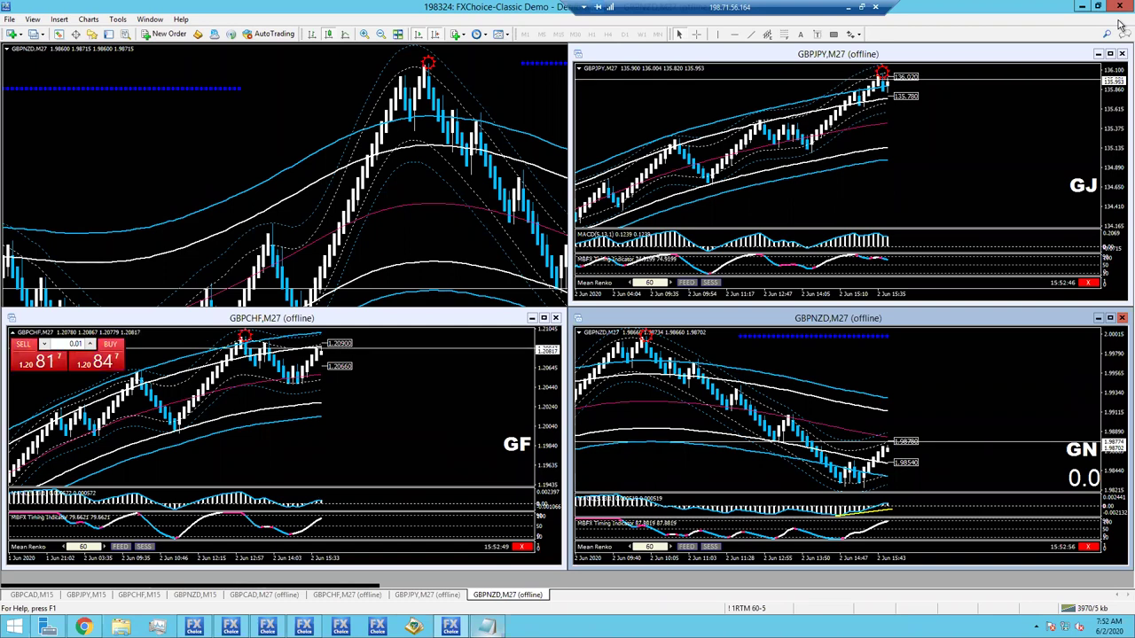
{"action": "left_click", "coordinate": [1119, 22]}
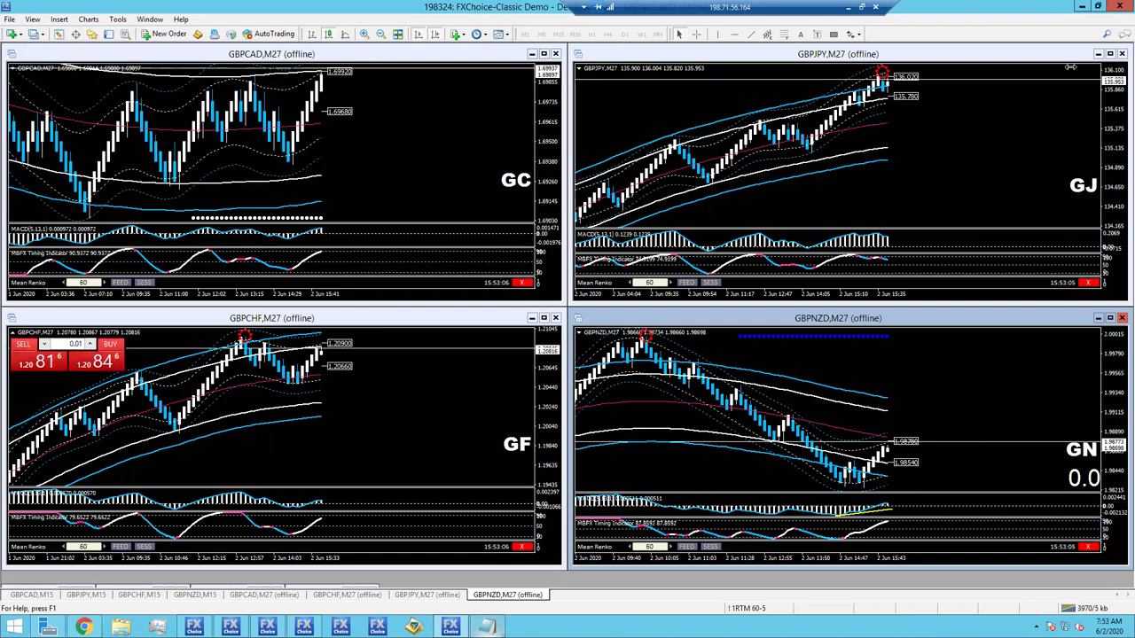
{"action": "left_click", "coordinate": [759, 610]}
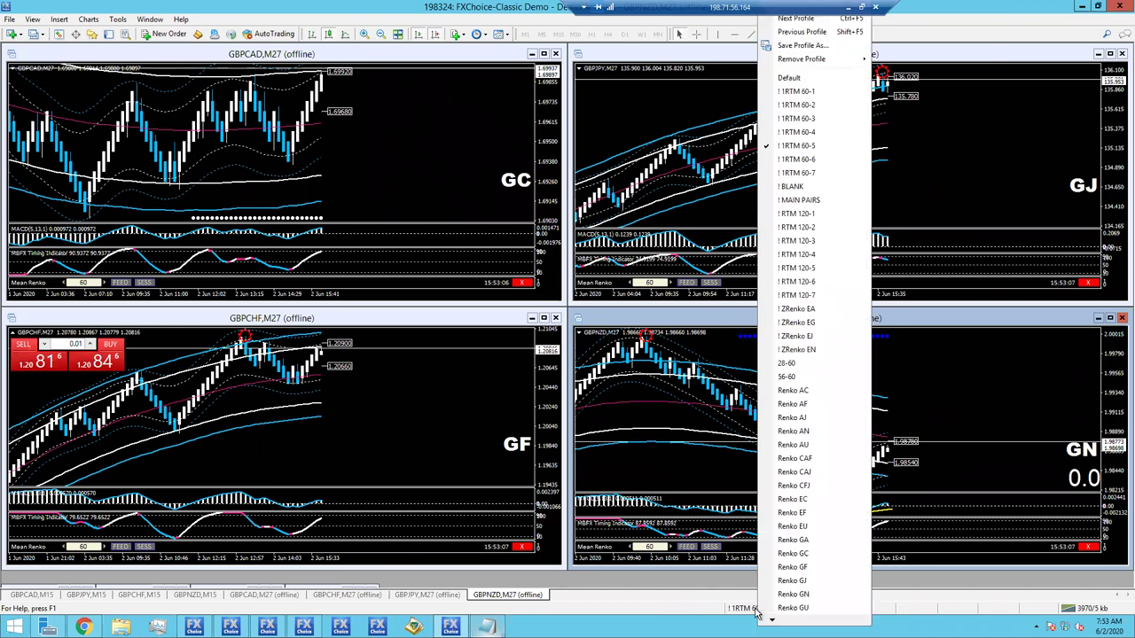
{"action": "left_click", "coordinate": [792, 159]}
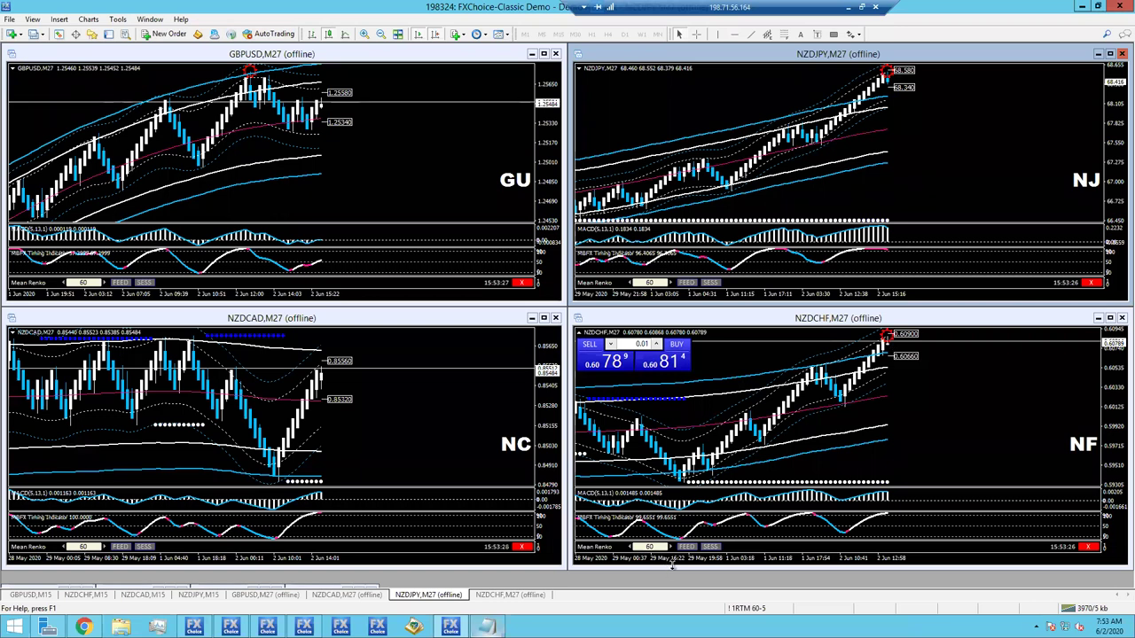
- Load the ! 1RTM 60-7 chart profile and look over the NZDUSD and USDCHF Renko charts
{"action": "left_click", "coordinate": [752, 610]}
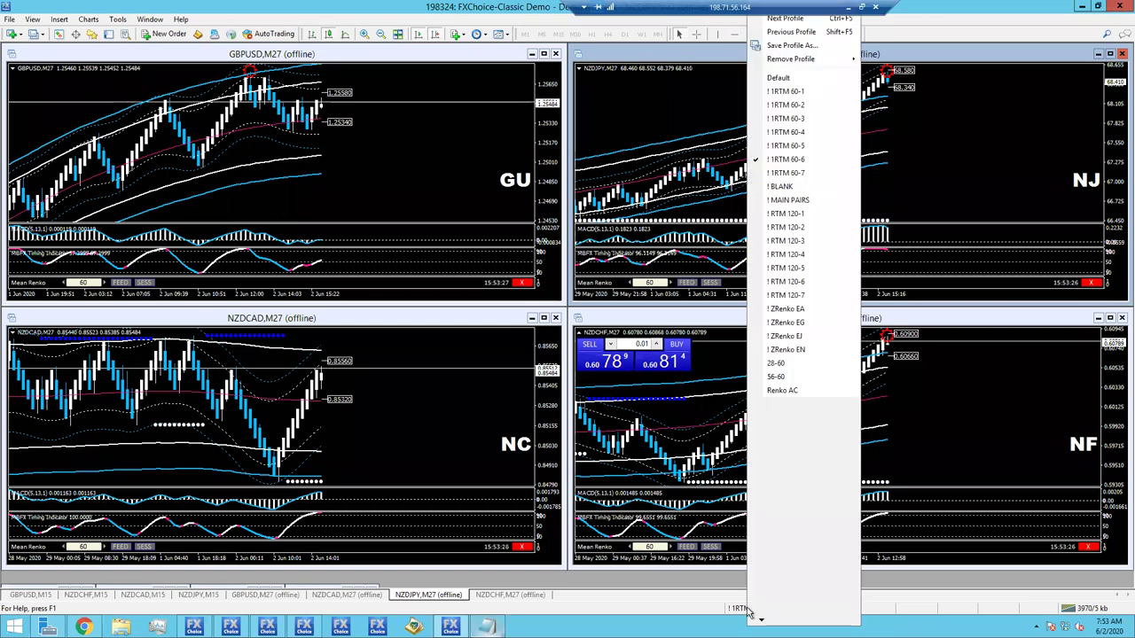
{"action": "left_click", "coordinate": [789, 172]}
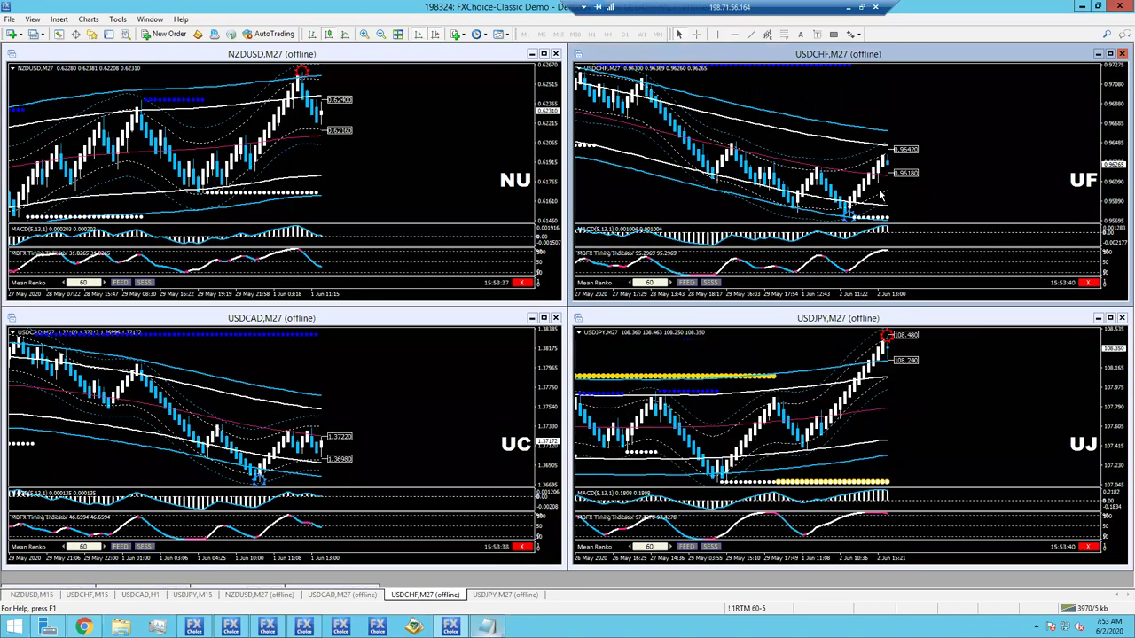
{"action": "left_click", "coordinate": [414, 116]}
{"action": "scroll", "coordinate": [410, 138], "scroll_direction": "down", "scroll_amount": 3}
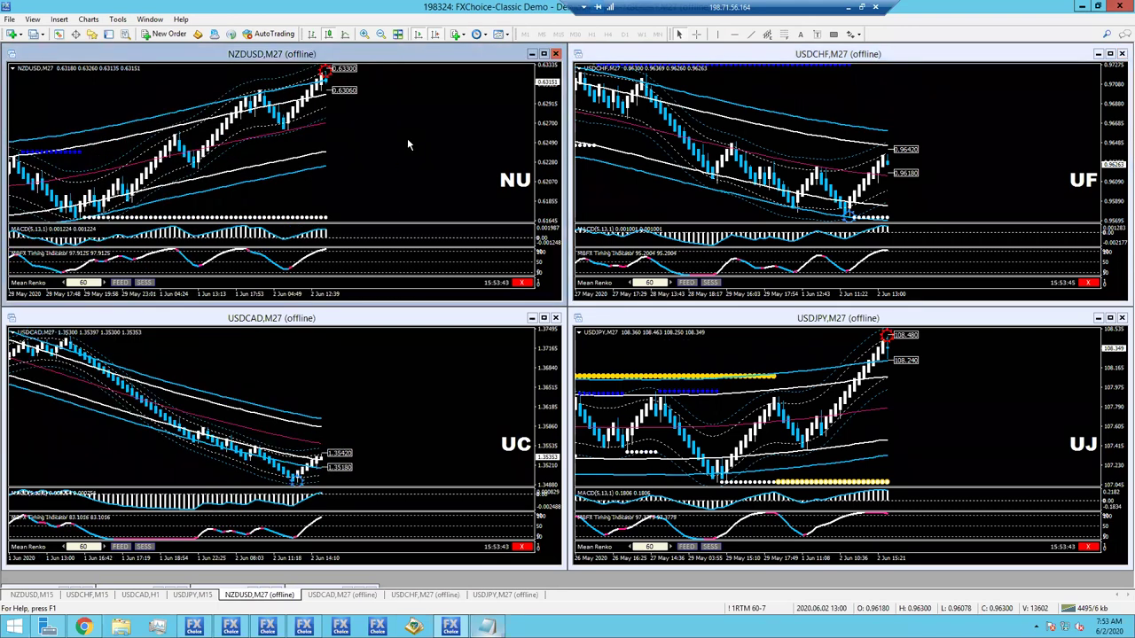
{"action": "left_click", "coordinate": [975, 188]}
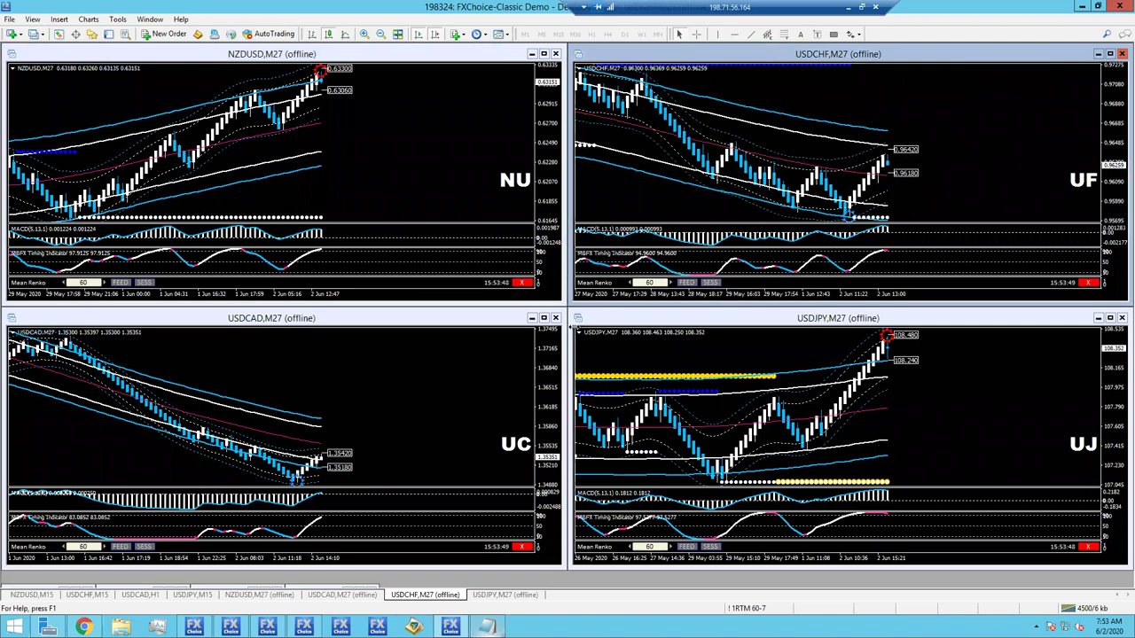
- Maximize the USDCAD Renko chart and add UC below EN in the RTM list in Notepad
{"action": "left_click", "coordinate": [544, 325]}
{"action": "left_click", "coordinate": [544, 318]}
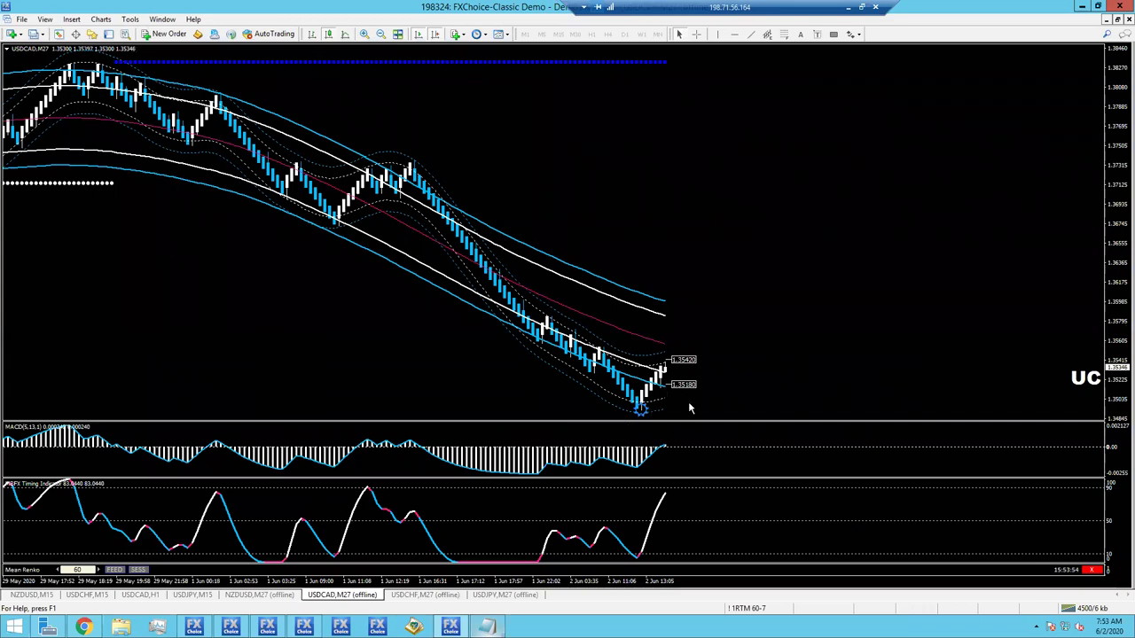
{"action": "left_click", "coordinate": [486, 627]}
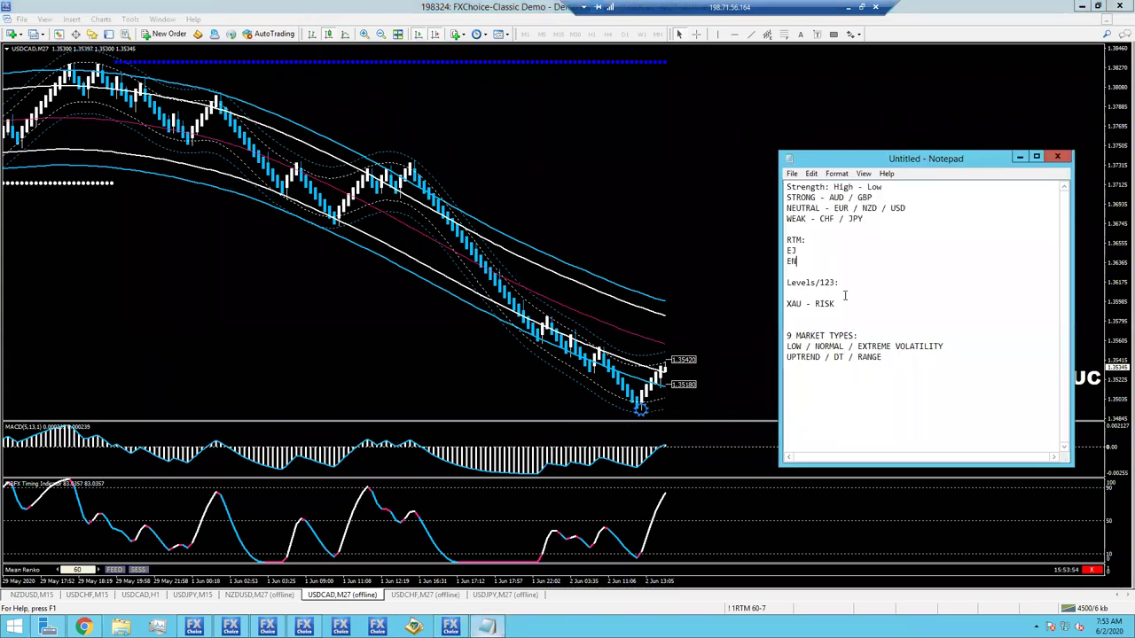
{"action": "key", "text": "Return"}
{"action": "type", "text": "UC"}
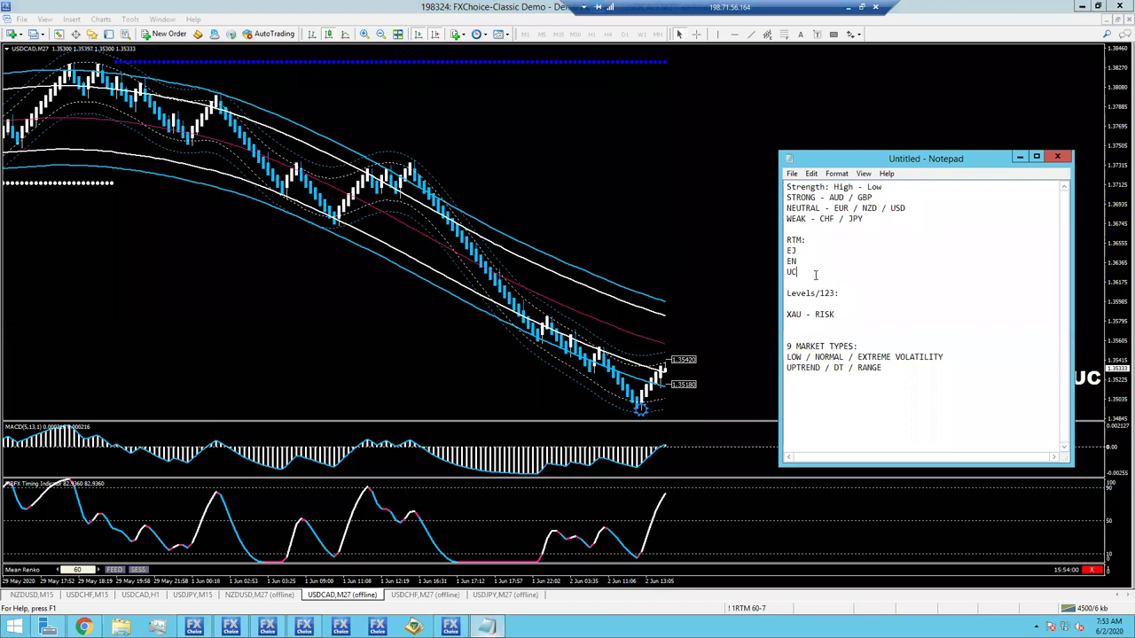
- Load the ! MAIN PAIRS chart profile and close its four offline Renko charts and the EURCAD H1 chart
{"action": "left_click", "coordinate": [750, 612]}
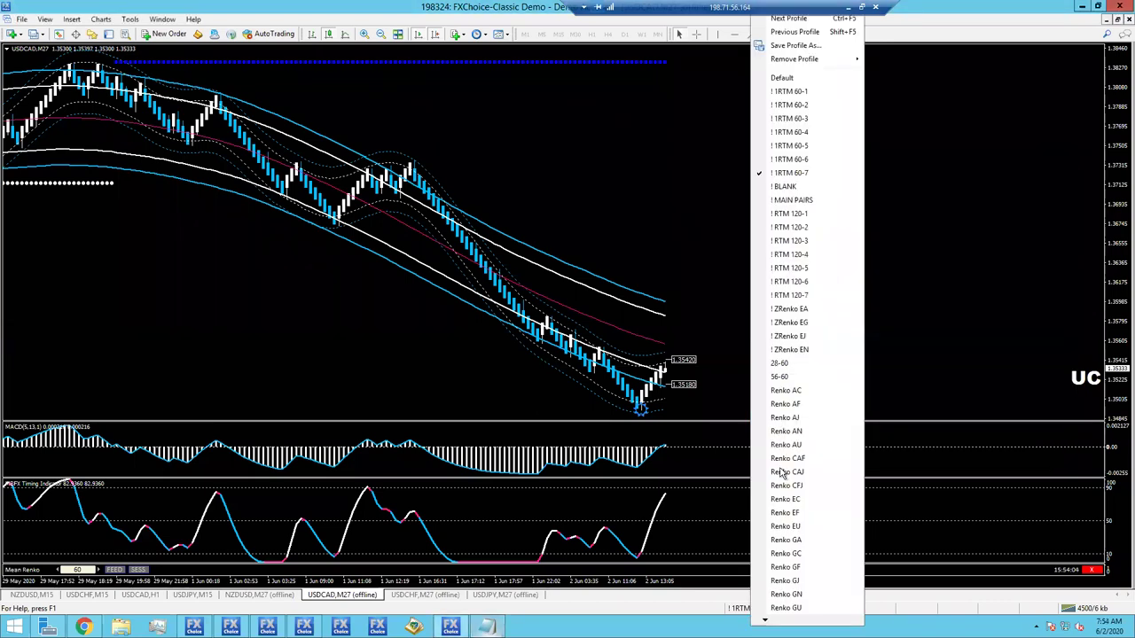
{"action": "left_click", "coordinate": [798, 202]}
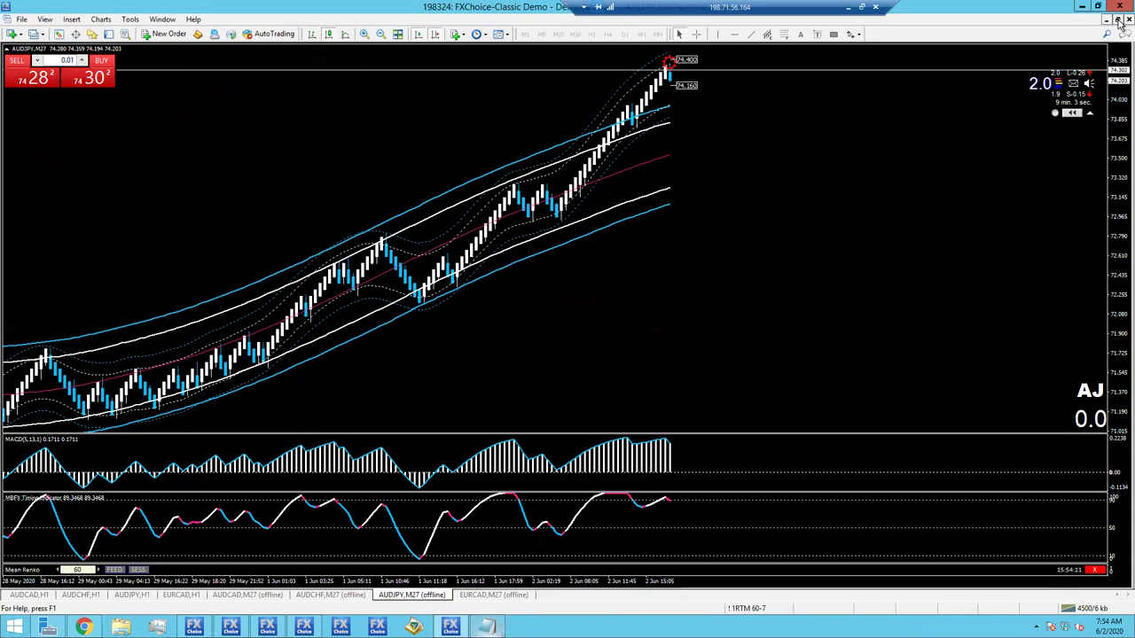
{"action": "left_click", "coordinate": [330, 594]}
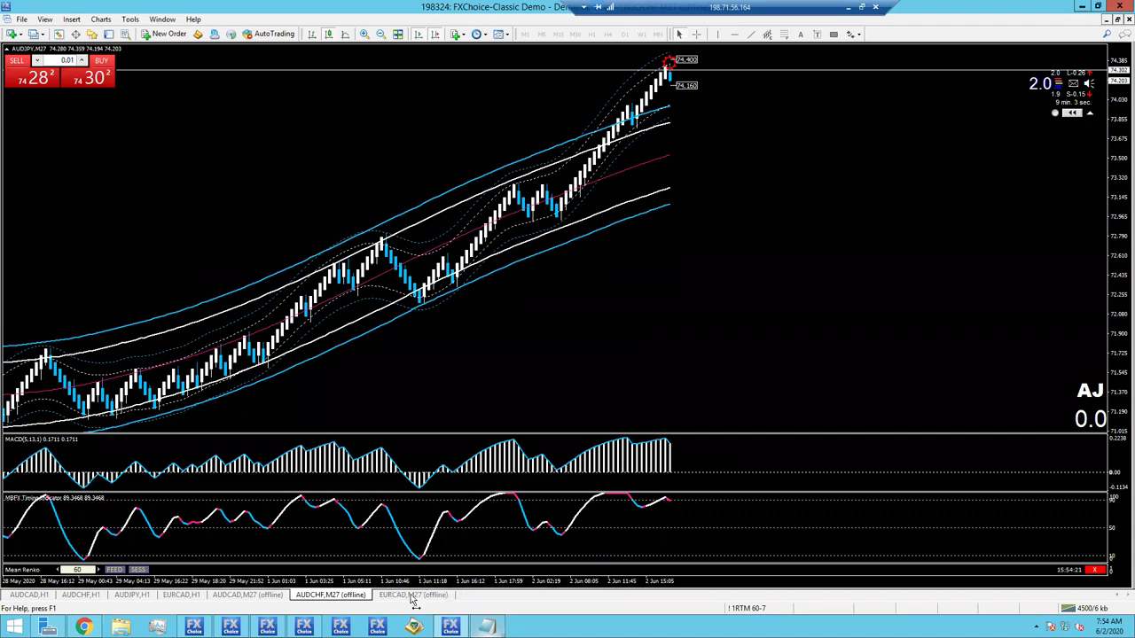
{"action": "left_click", "coordinate": [1120, 21]}
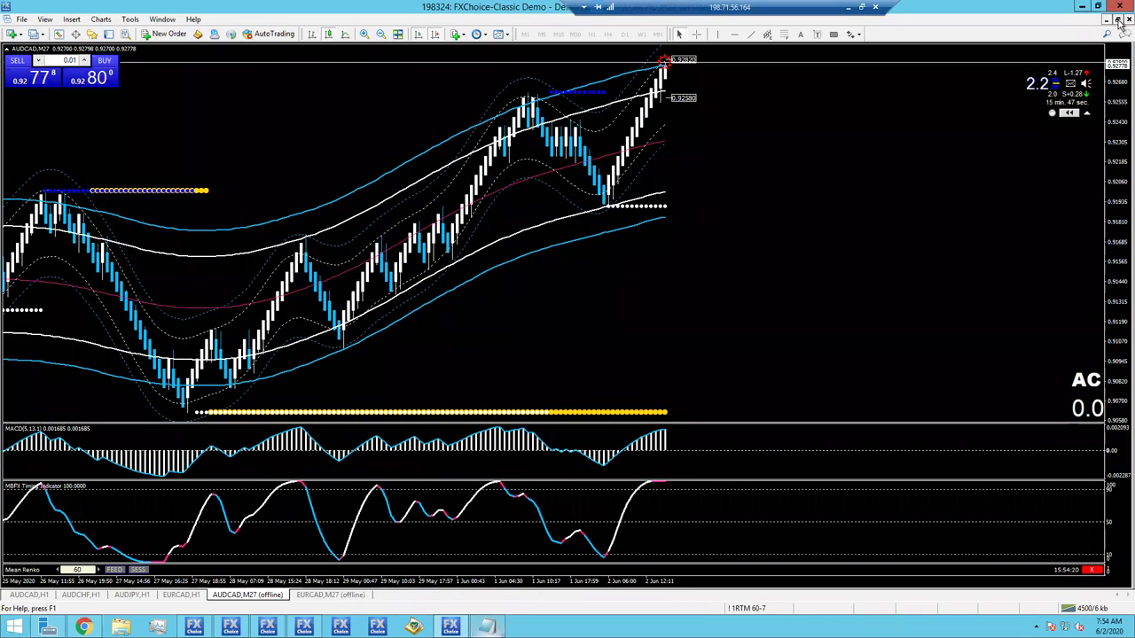
{"action": "left_click", "coordinate": [1119, 21]}
{"action": "left_click", "coordinate": [1120, 21]}
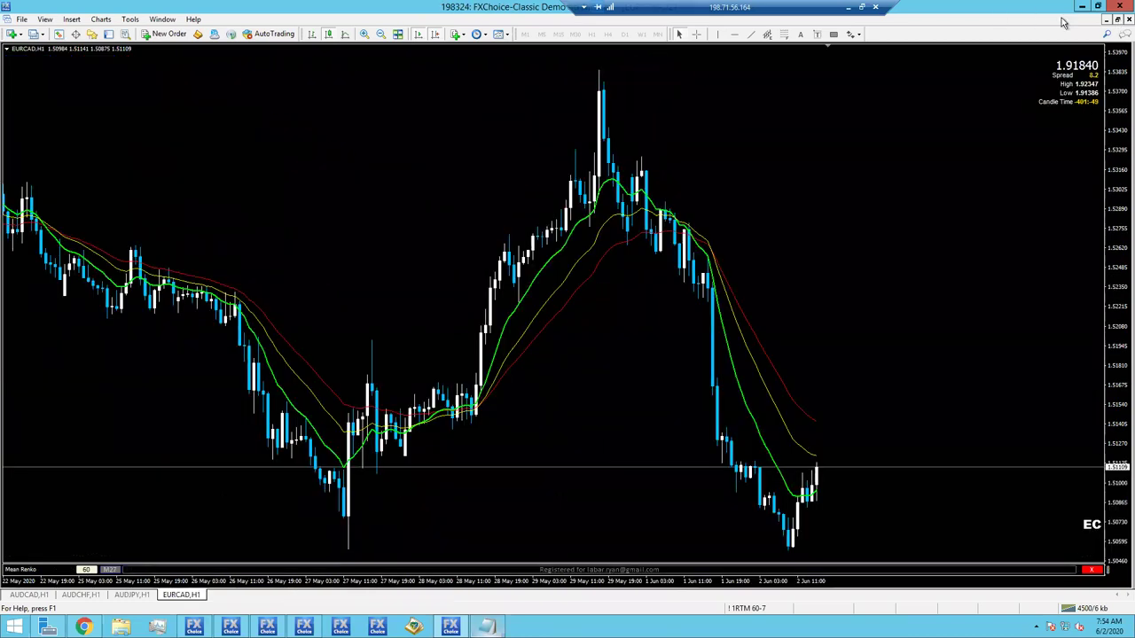
{"action": "left_click", "coordinate": [1120, 22]}
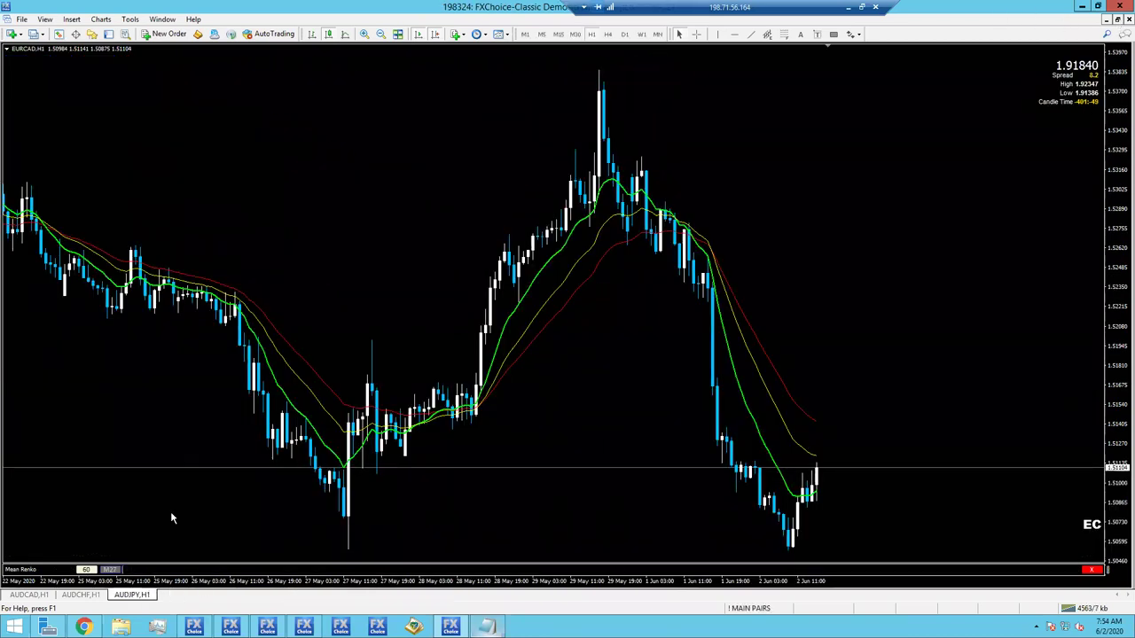
- Bring up the AUDCAD H1 chart and show the Market Watch with its Symbol column wide enough for full names
{"action": "left_click", "coordinate": [30, 595]}
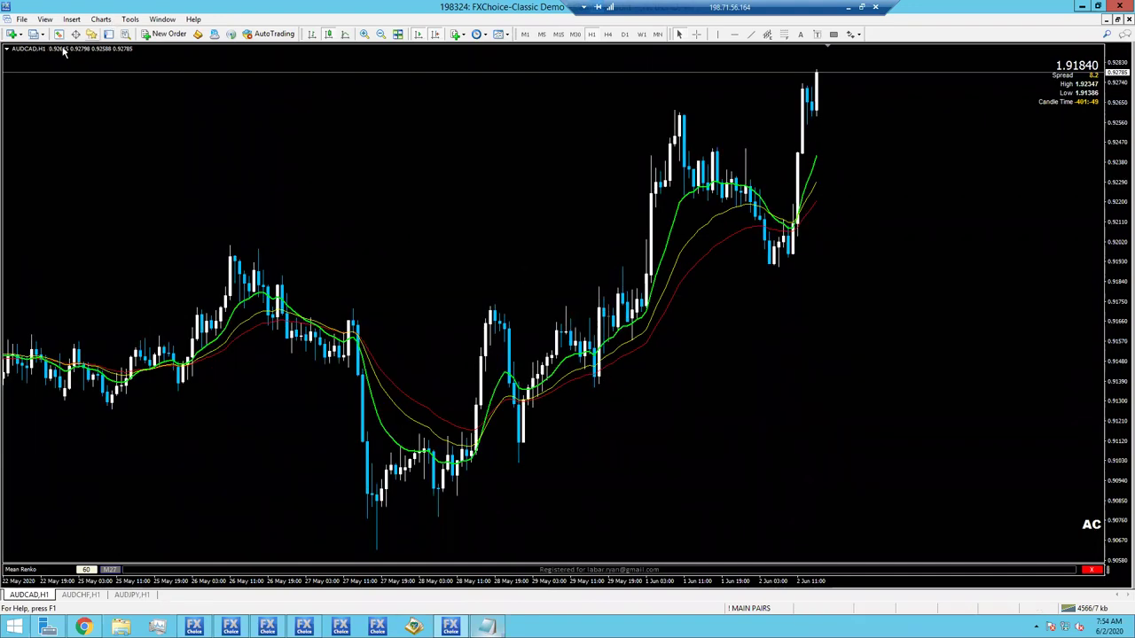
{"action": "left_click", "coordinate": [58, 34]}
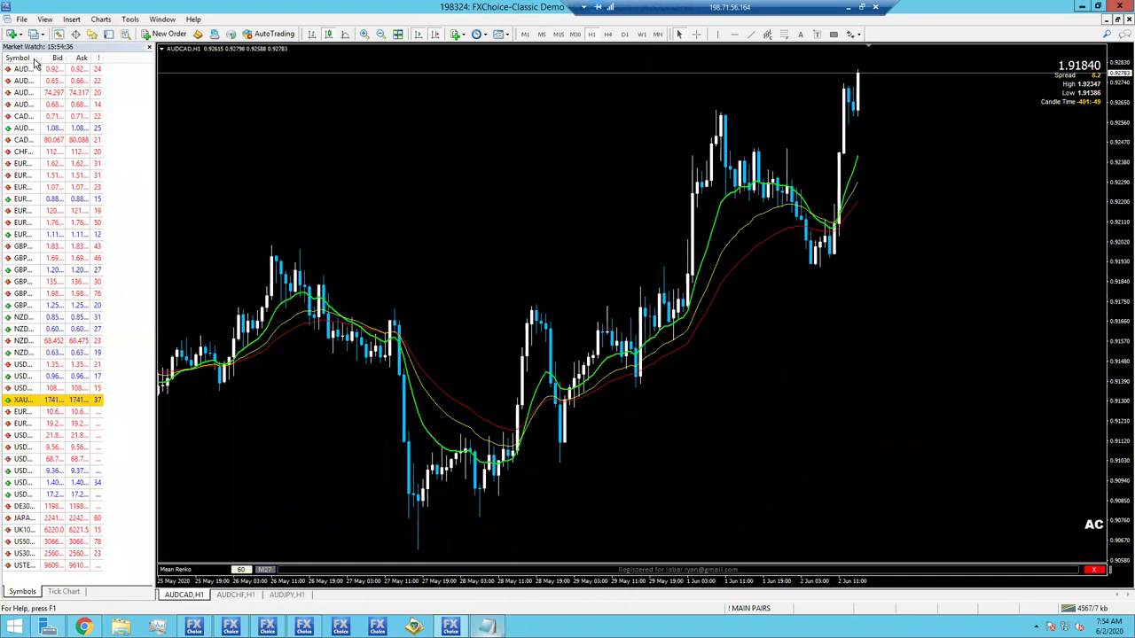
{"action": "left_click_drag", "start_coordinate": [40, 57], "coordinate": [61, 59]}
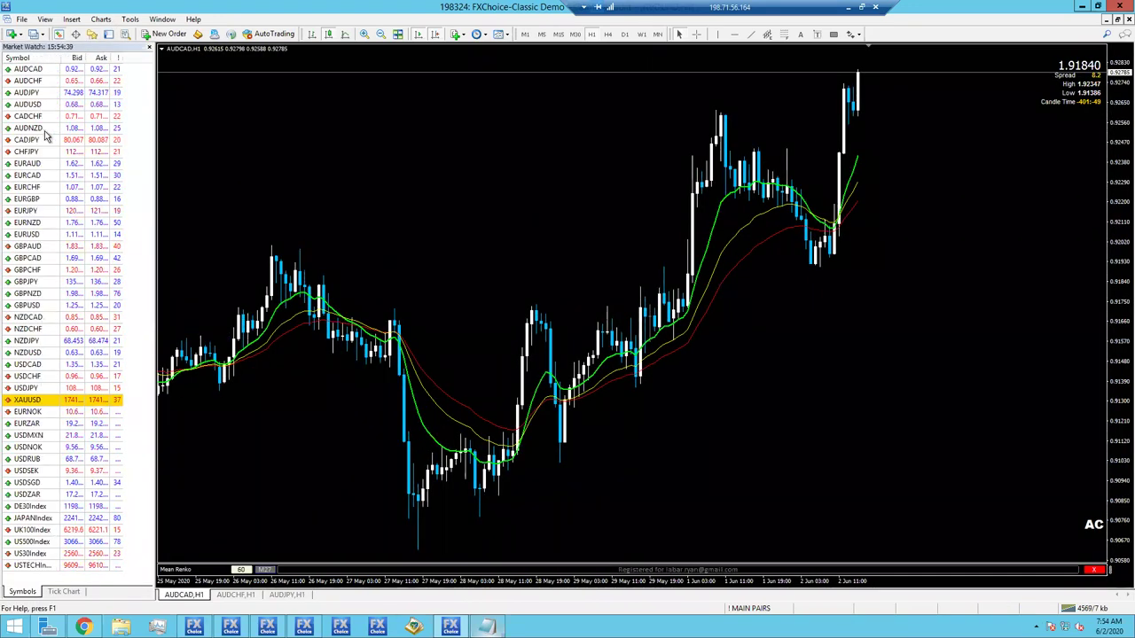
- Change the AUDCAD, AUDCHF and AUDJPY H1 charts to EURJPY, EURNZD and USDCAD, and hide the Market Watch
{"action": "left_click_drag", "start_coordinate": [27, 210], "coordinate": [307, 167]}
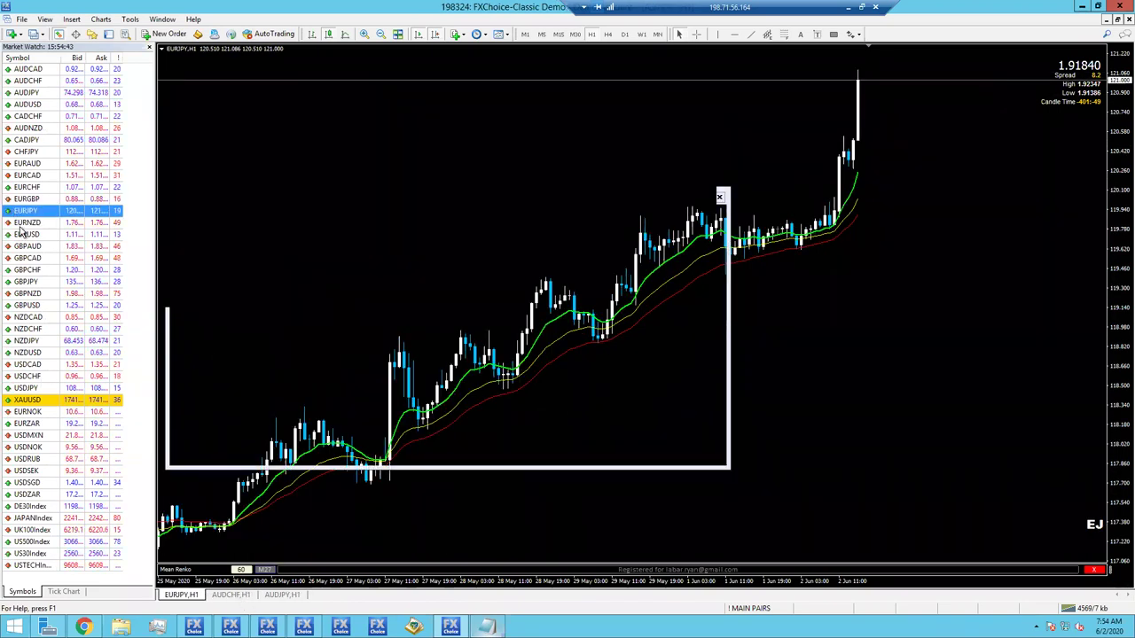
{"action": "left_click_drag", "start_coordinate": [24, 222], "coordinate": [218, 233]}
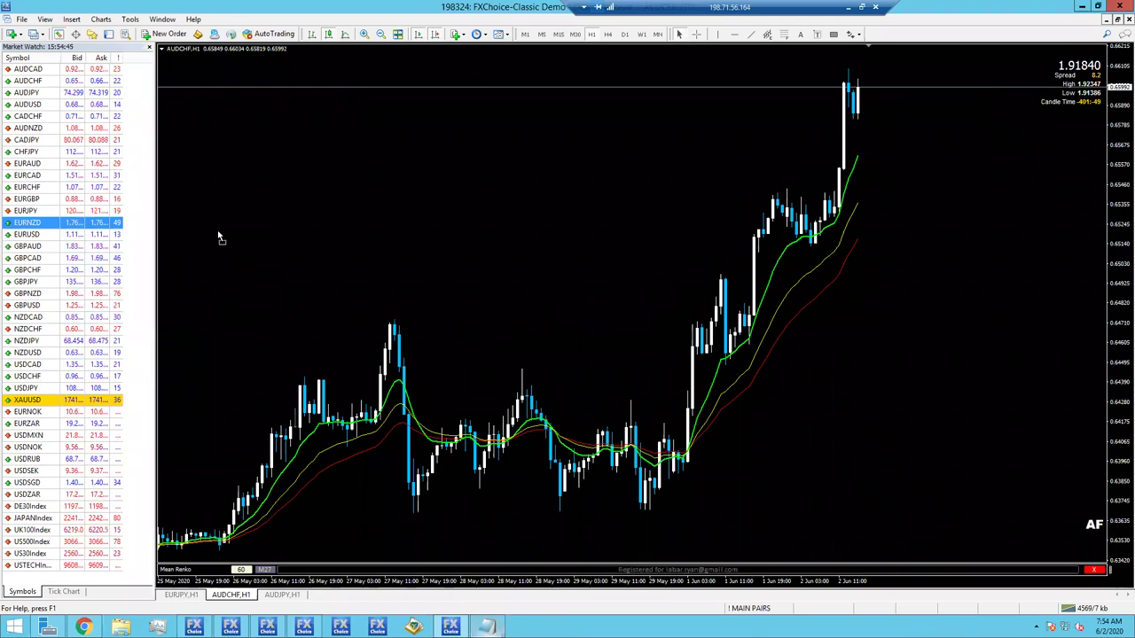
{"action": "left_click", "coordinate": [280, 595]}
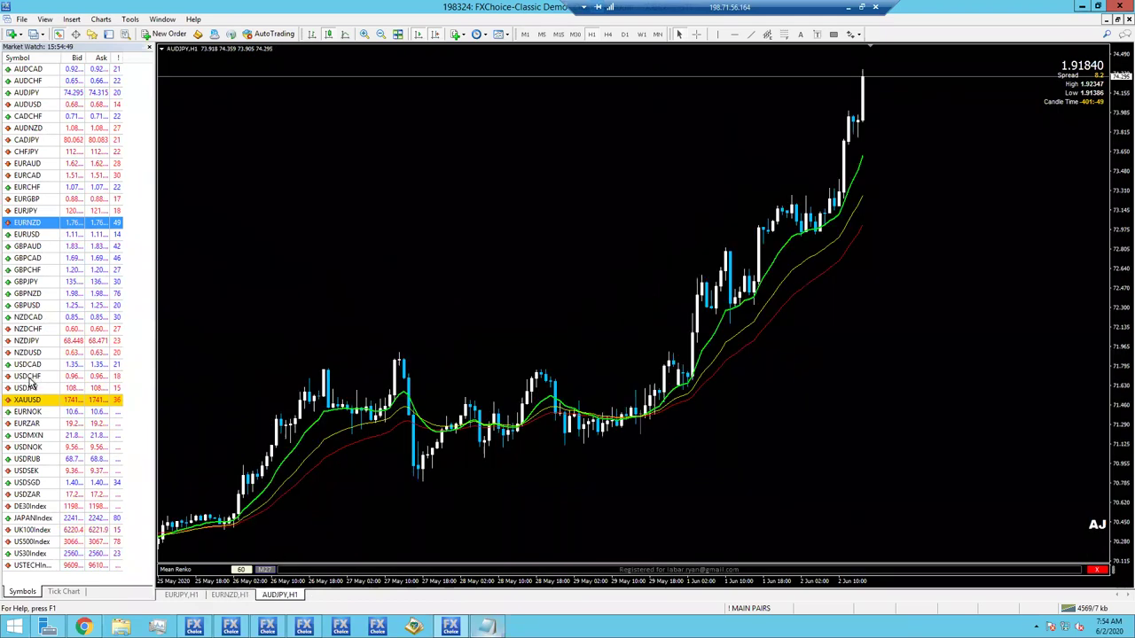
{"action": "left_click", "coordinate": [36, 364]}
{"action": "left_click_drag", "start_coordinate": [322, 364], "coordinate": [159, 67]}
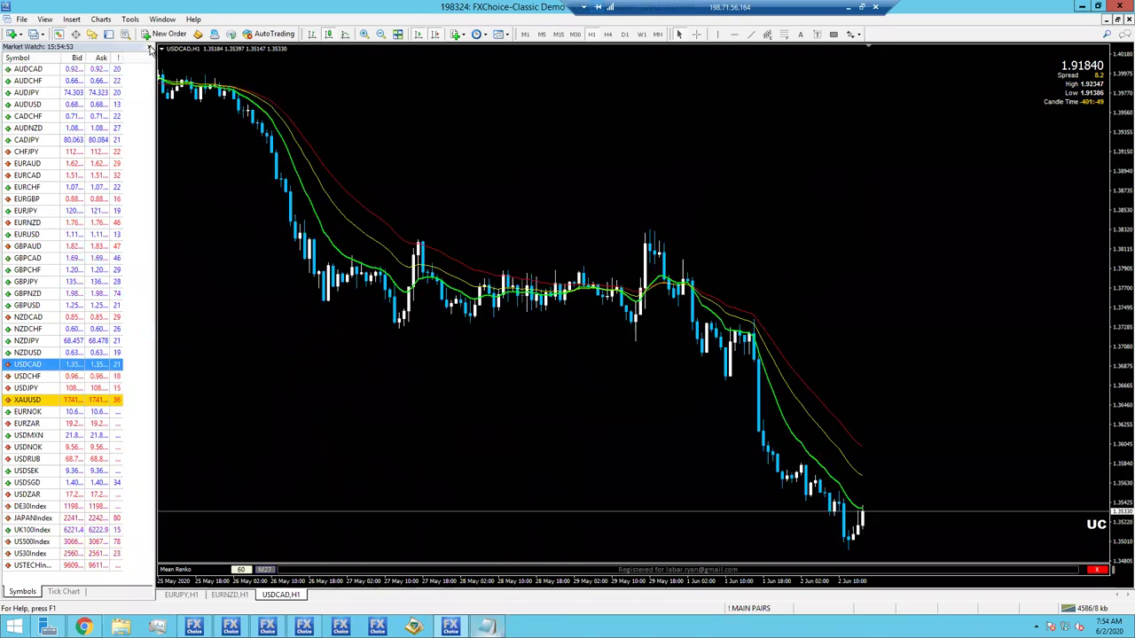
{"action": "left_click", "coordinate": [151, 46]}
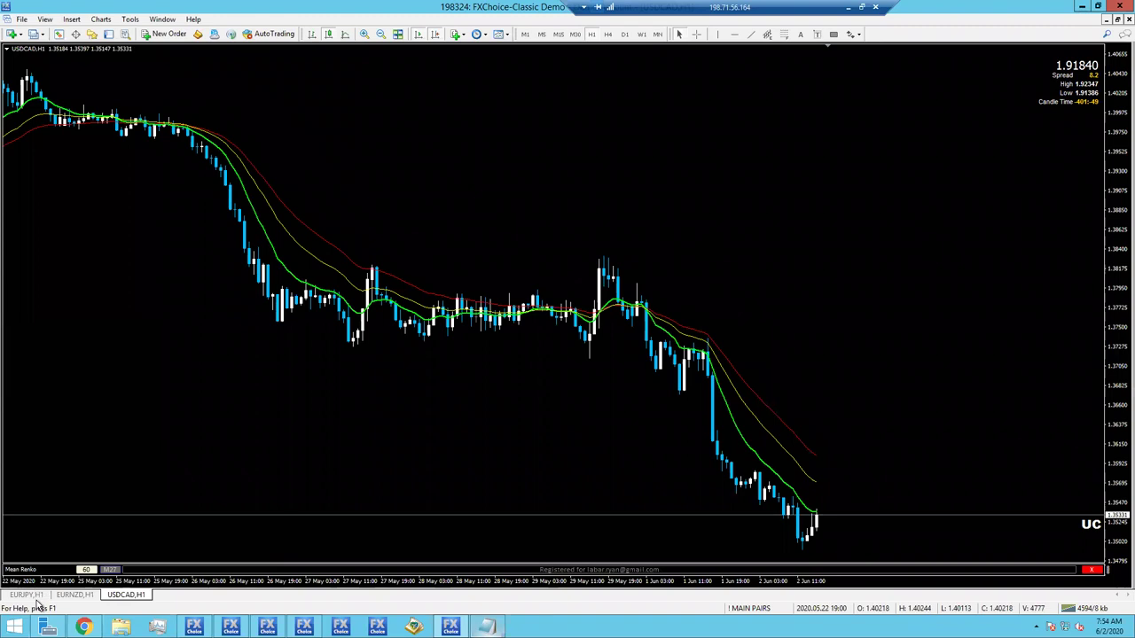
- Generate the offline M27 Renko charts with size 60 for EURJPY, EURNZD and USDCAD
{"action": "left_click", "coordinate": [78, 595]}
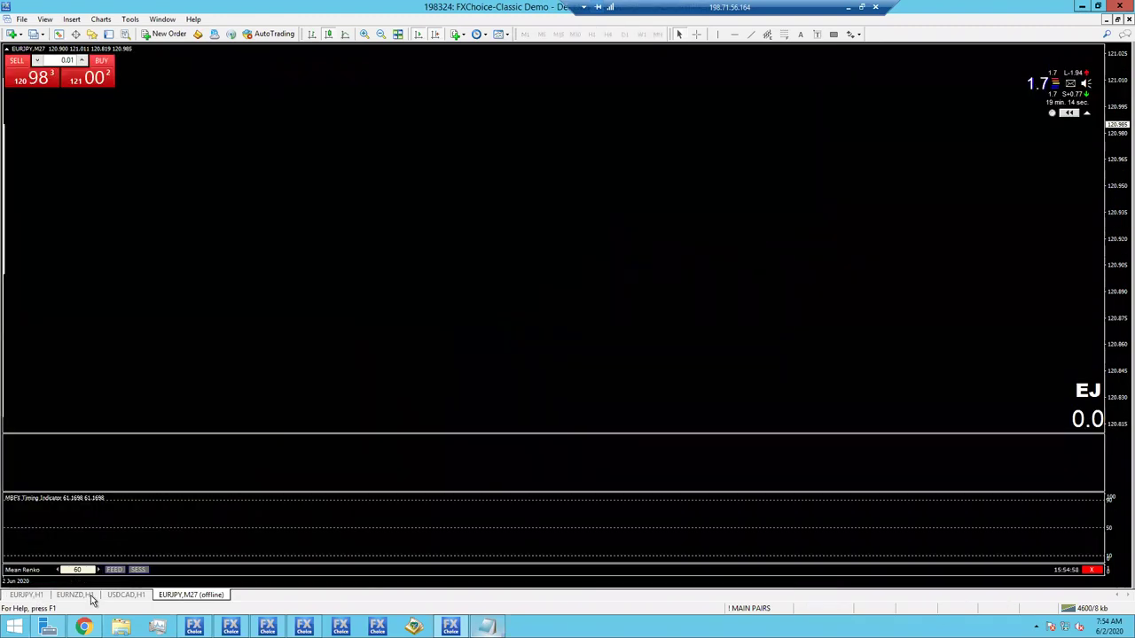
{"action": "left_click", "coordinate": [92, 598]}
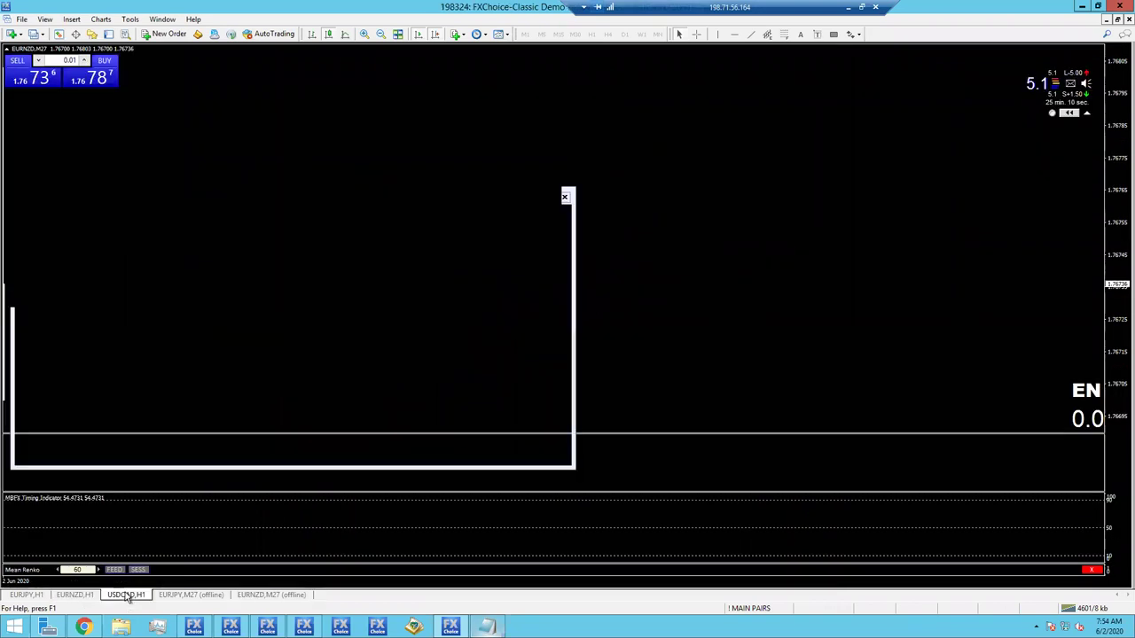
{"action": "left_click", "coordinate": [127, 595]}
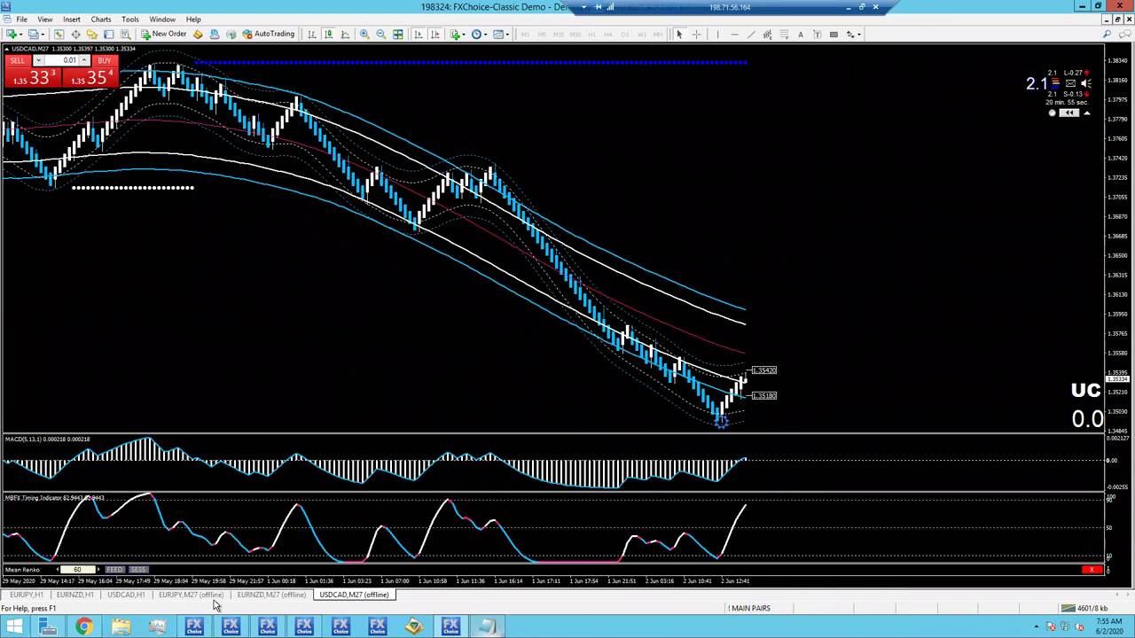
- Bring up the EURJPY Renko chart and measure the price range near its latest high with the crosshair
{"action": "key", "text": "ctrl+Tab"}
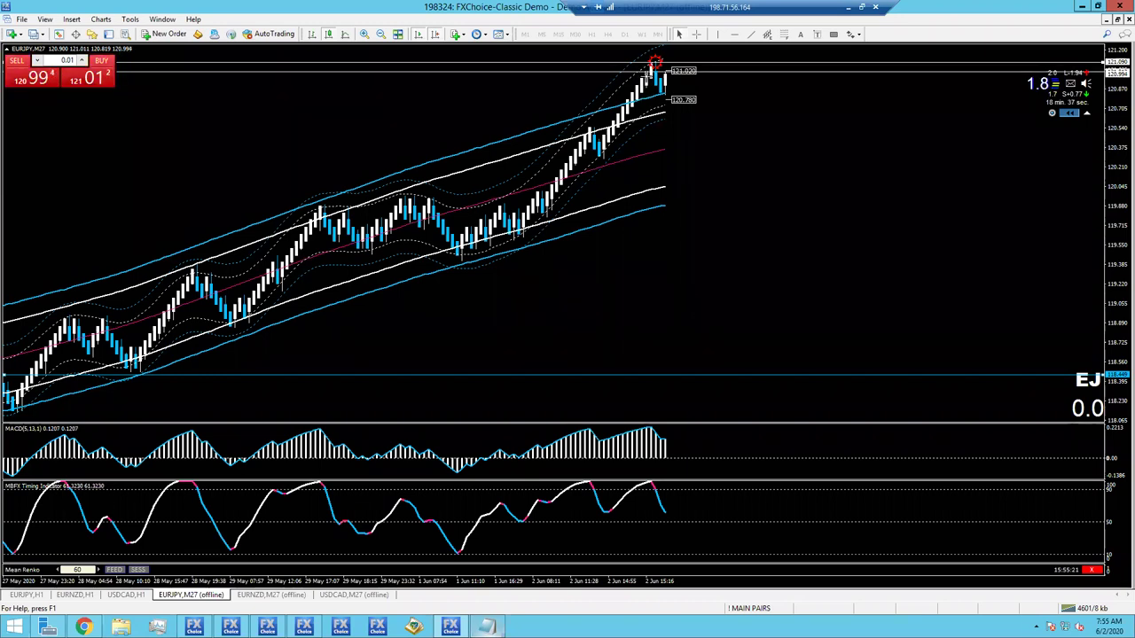
{"action": "middle_click", "coordinate": [647, 76]}
{"action": "left_click_drag", "start_coordinate": [647, 77], "coordinate": [682, 49]}
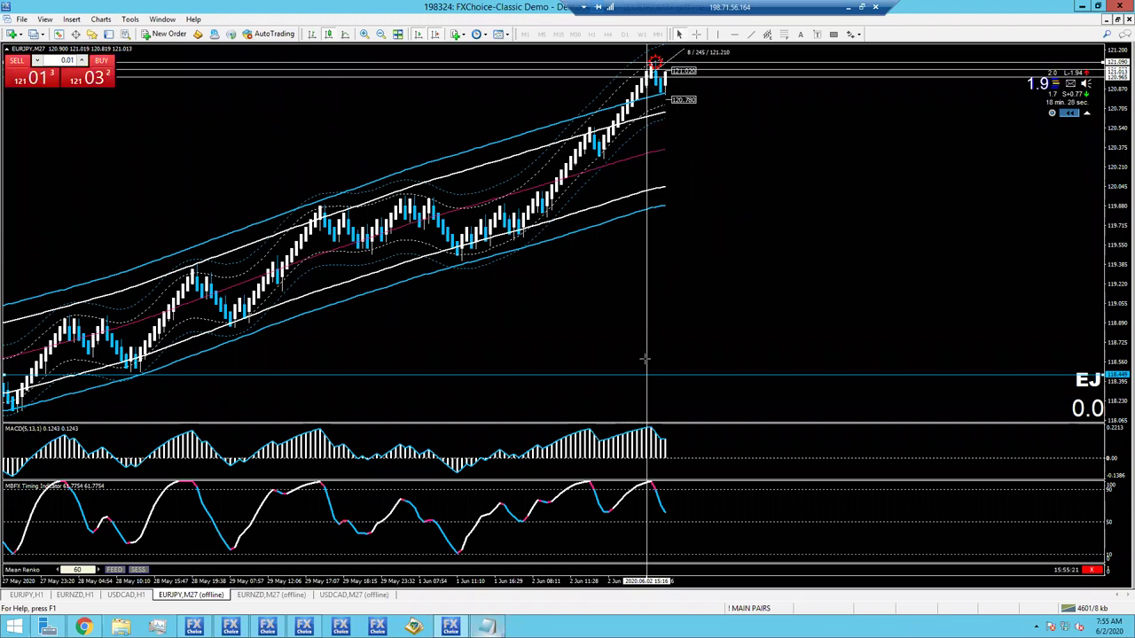
{"action": "left_click", "coordinate": [633, 410]}
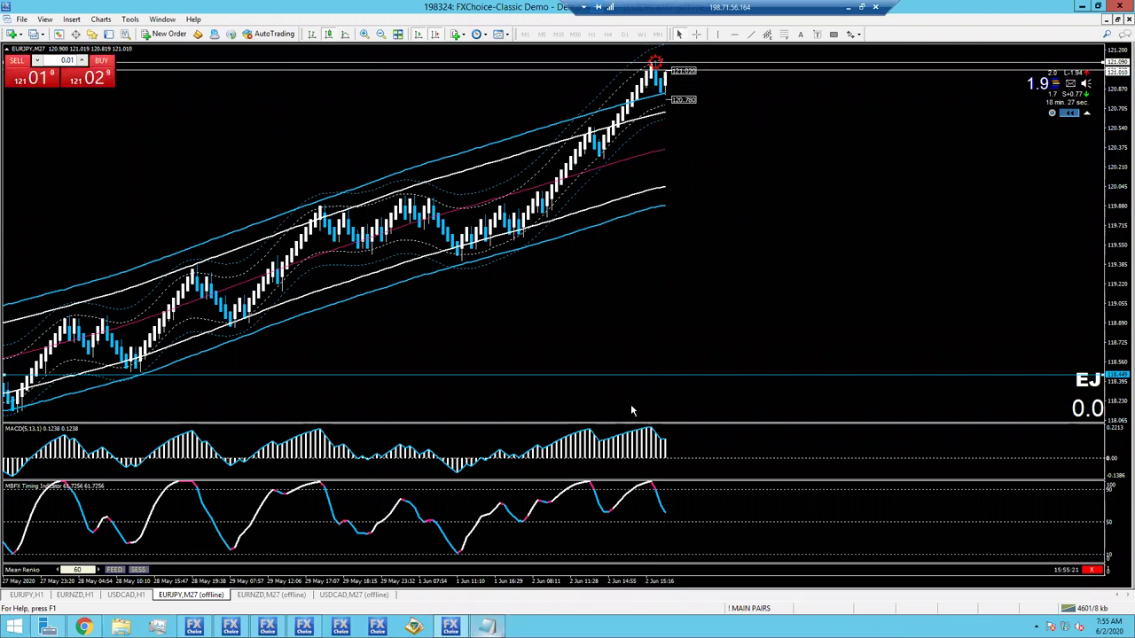
- Show the order lines on the EURNZD and USDCAD Renko charts and place the blue line at each chart's latest low
{"action": "left_click", "coordinate": [257, 595]}
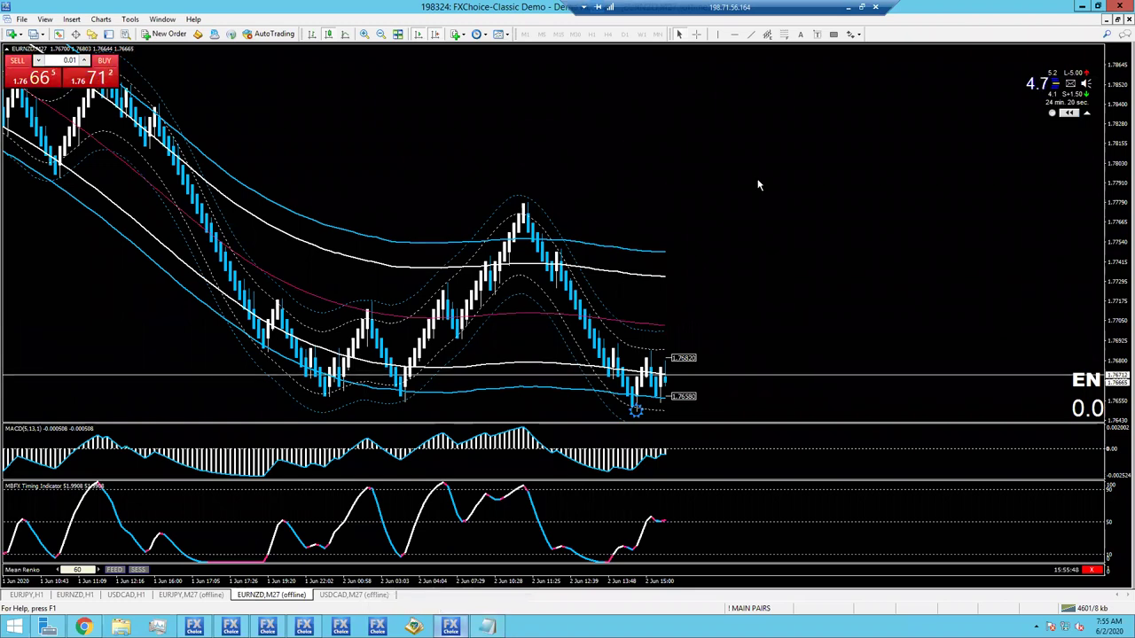
{"action": "left_click", "coordinate": [1071, 115]}
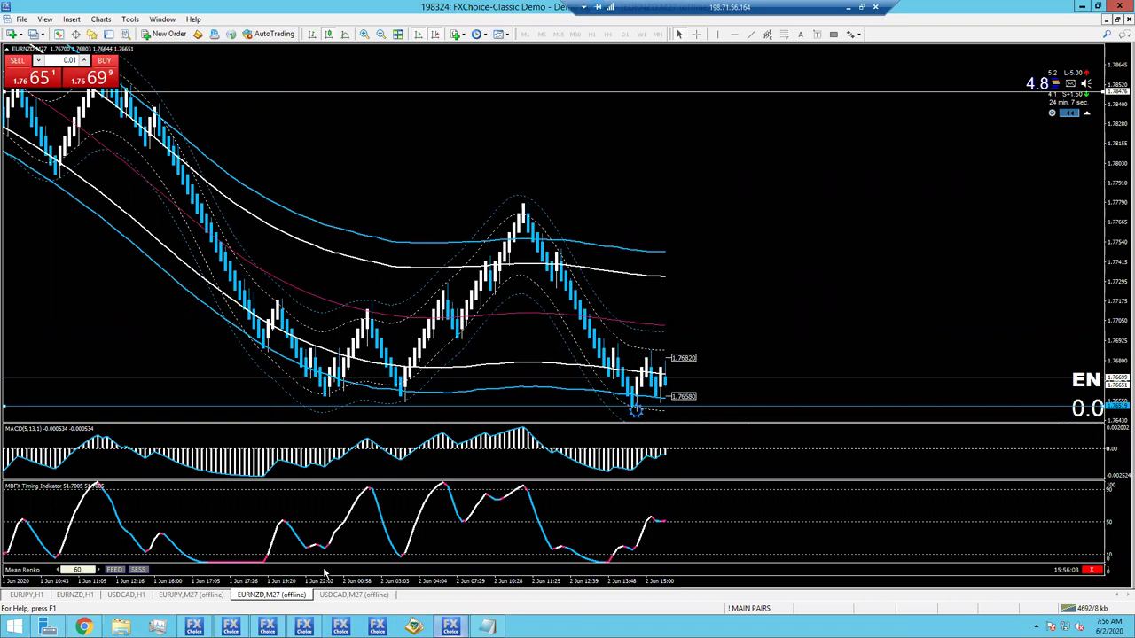
{"action": "left_click", "coordinate": [346, 595]}
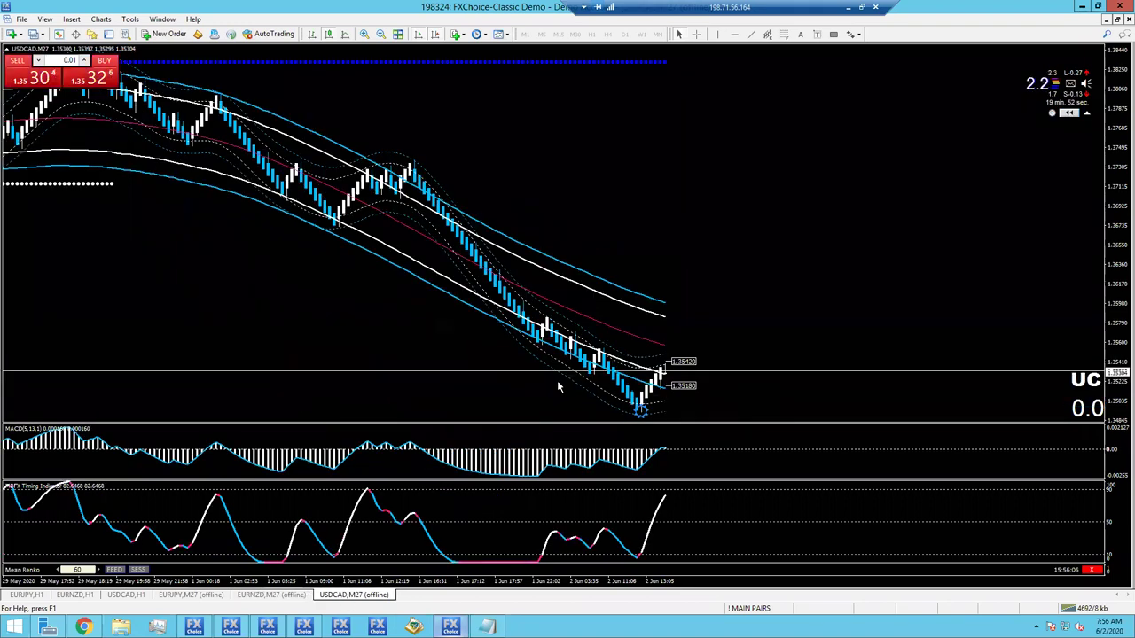
{"action": "left_click", "coordinate": [1051, 115]}
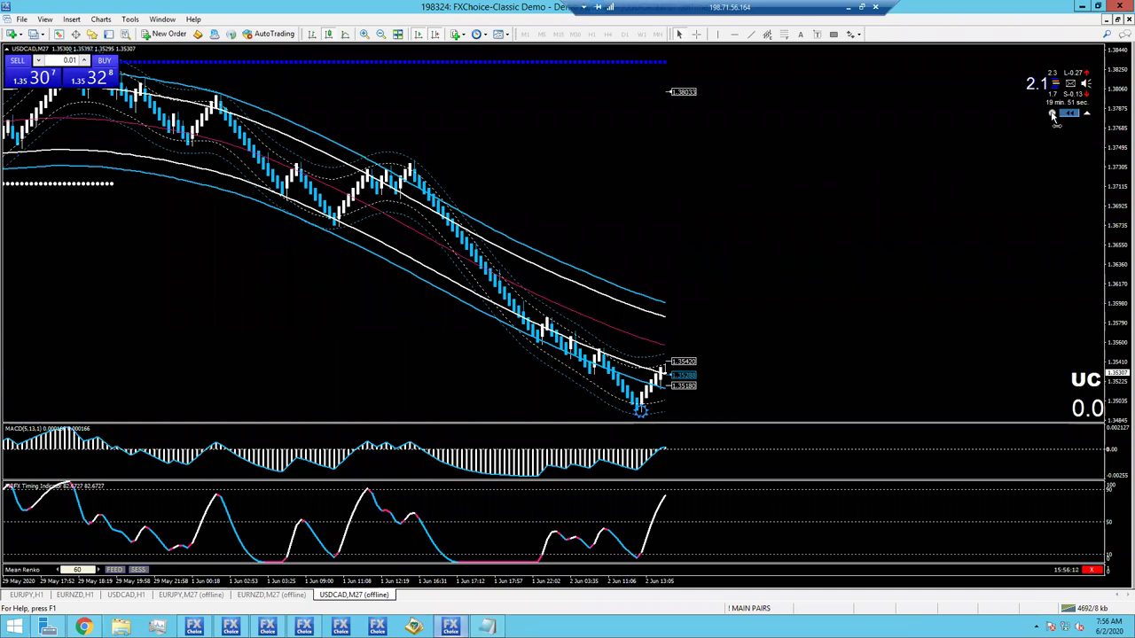
{"action": "left_click", "coordinate": [720, 406]}
{"action": "left_click_drag", "start_coordinate": [721, 414], "coordinate": [721, 417]}
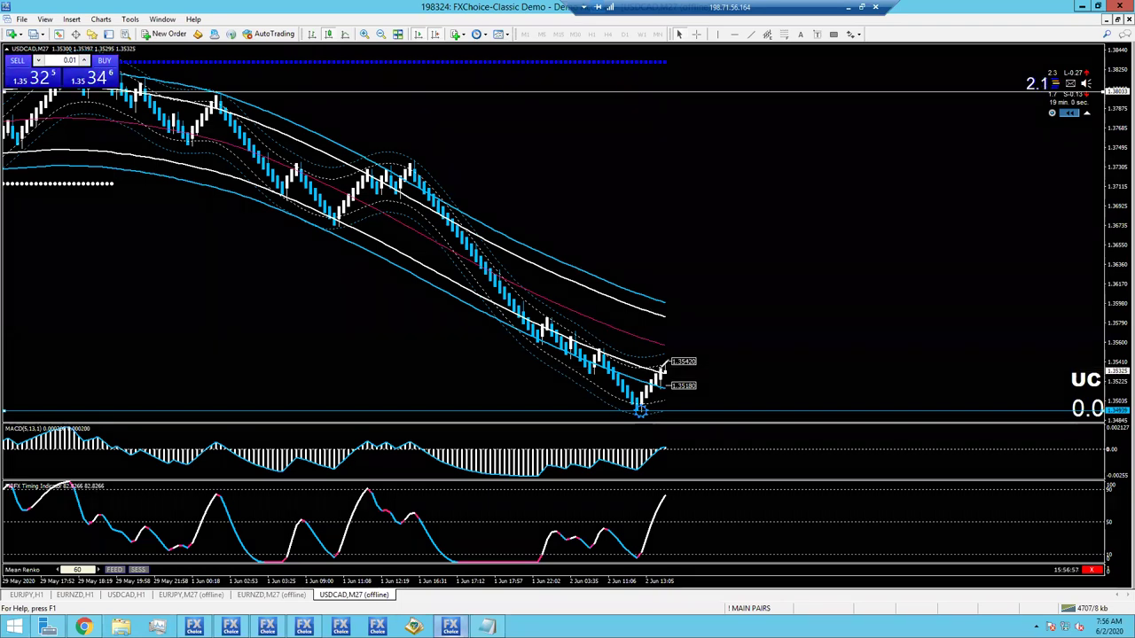
- Sketch a red falling price path to the USDCAD blue line and a rising line under the MACD, and clear the sketch
{"action": "mouse_move", "coordinate": [689, 363]}
{"action": "left_mouse_down"}
{"action": "mouse_move", "coordinate": [716, 414]}
{"action": "mouse_move", "coordinate": [728, 399]}
{"action": "left_mouse_up"}
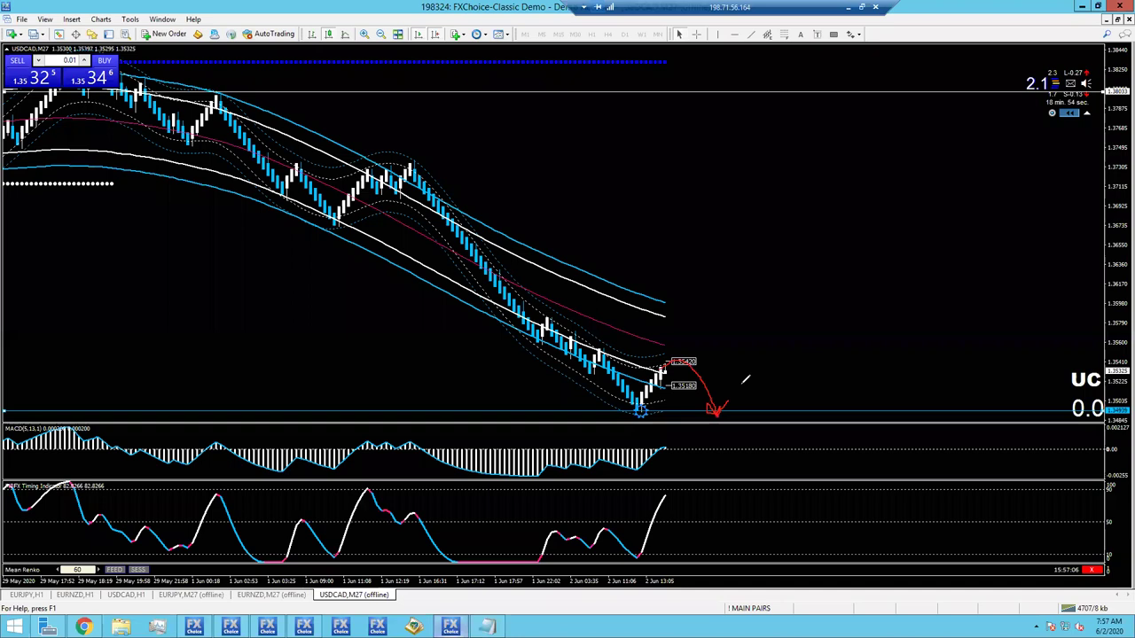
{"action": "left_click_drag", "start_coordinate": [637, 474], "coordinate": [720, 446]}
{"action": "left_click_drag", "start_coordinate": [663, 388], "coordinate": [842, 404]}
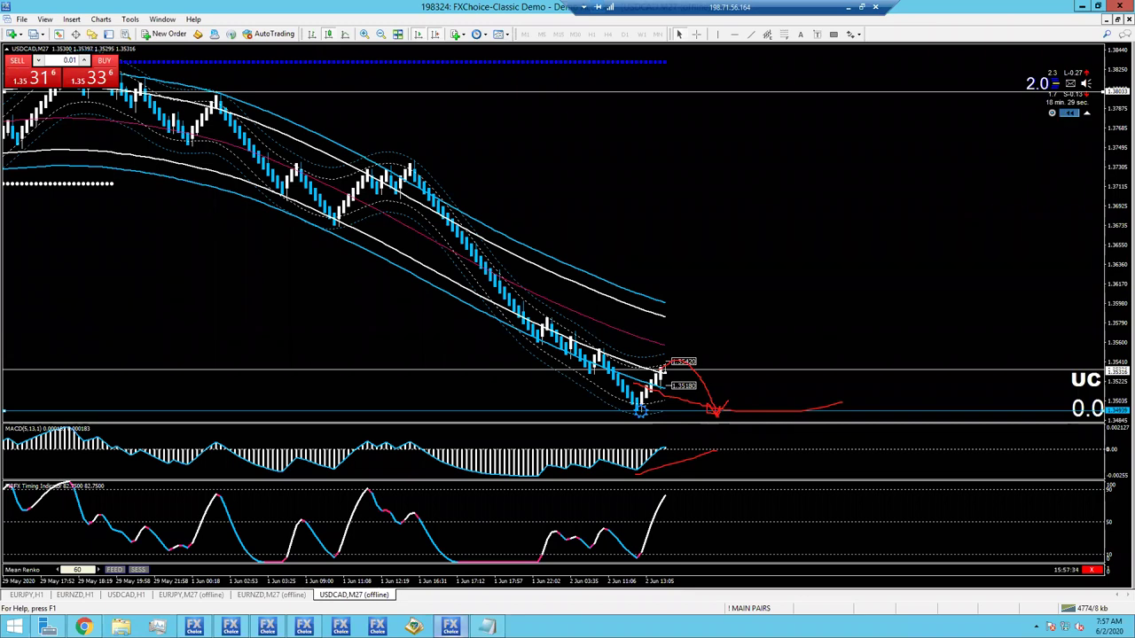
{"action": "key", "text": "Escape"}
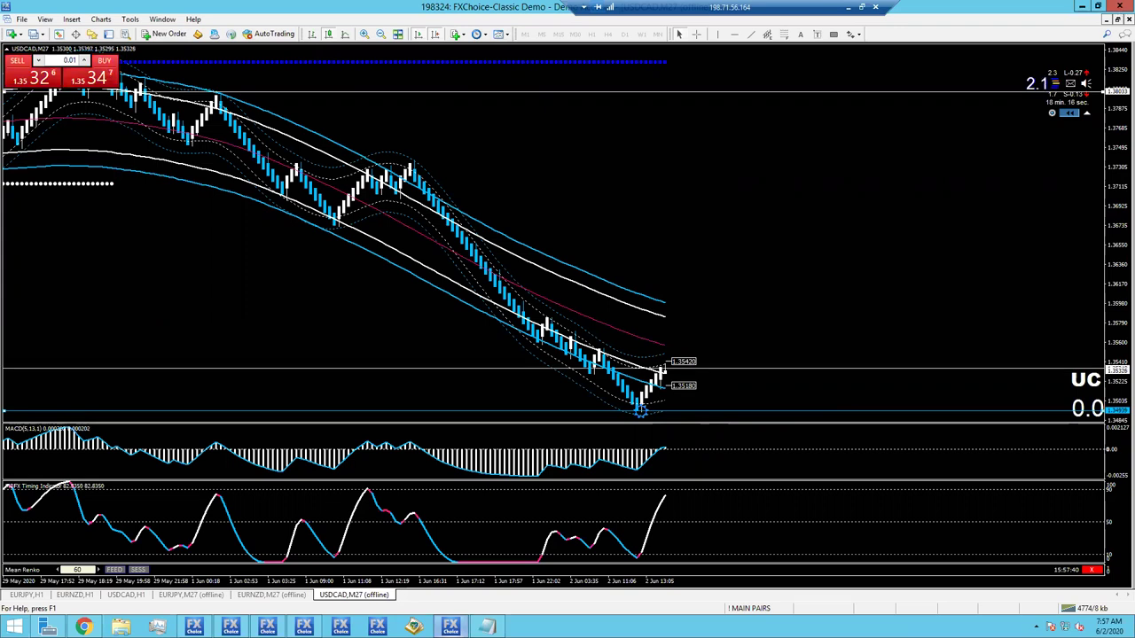
- Switch to the MetaTrader window with the AUD pairs and measure the AUDCAD chart's latest rise from the purple zone with the crosshair
{"action": "key", "text": "alt+Tab"}
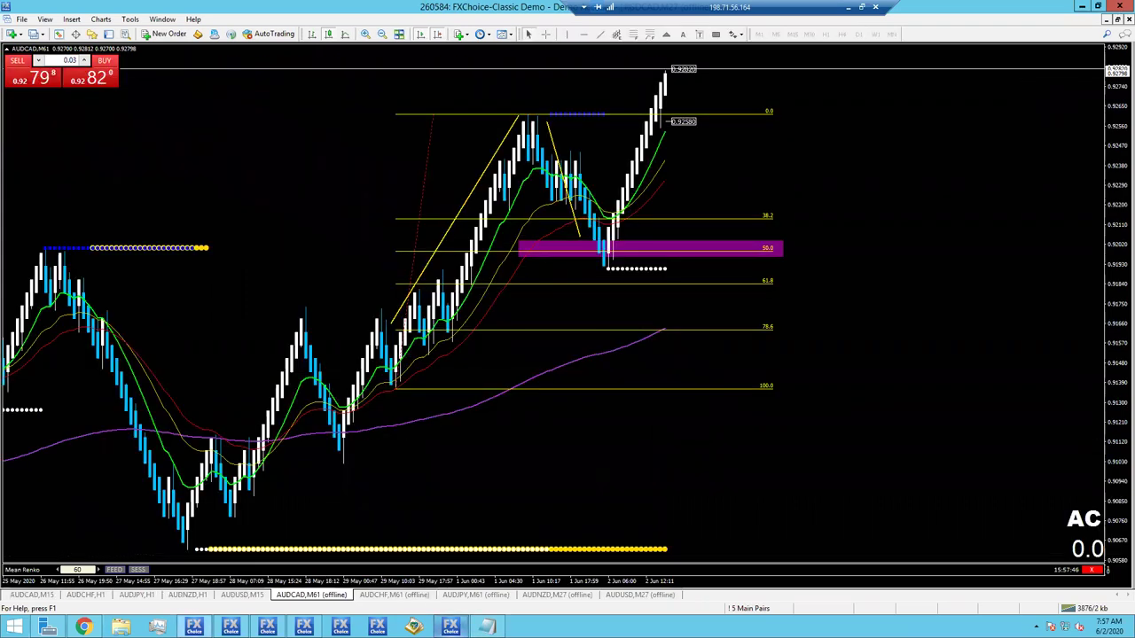
{"action": "right_click", "coordinate": [450, 627]}
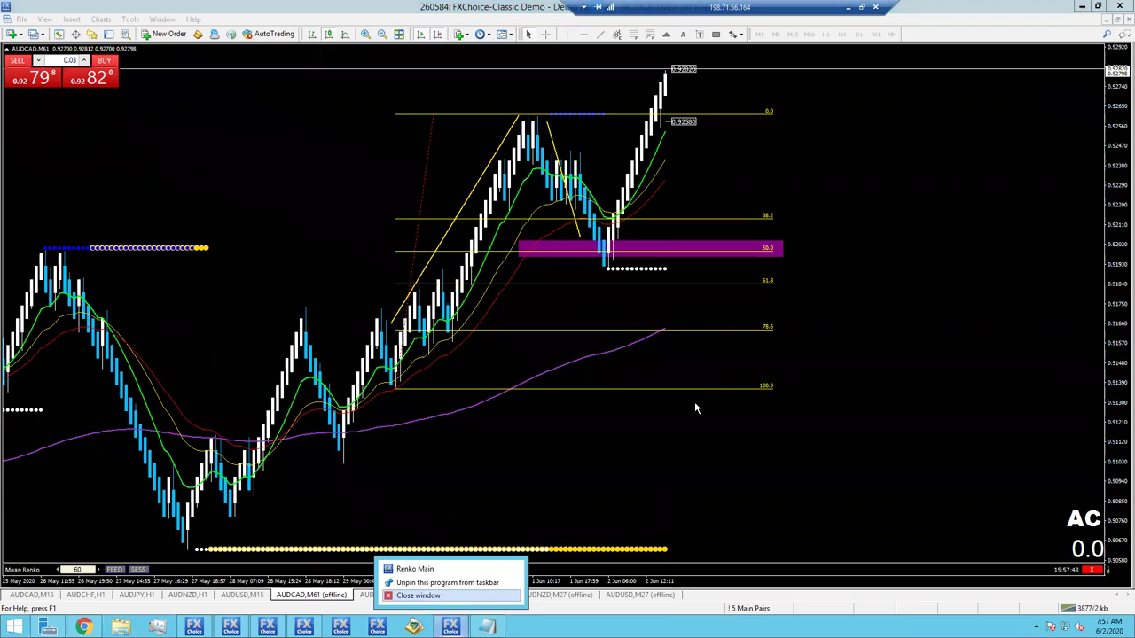
{"action": "left_click", "coordinate": [694, 401]}
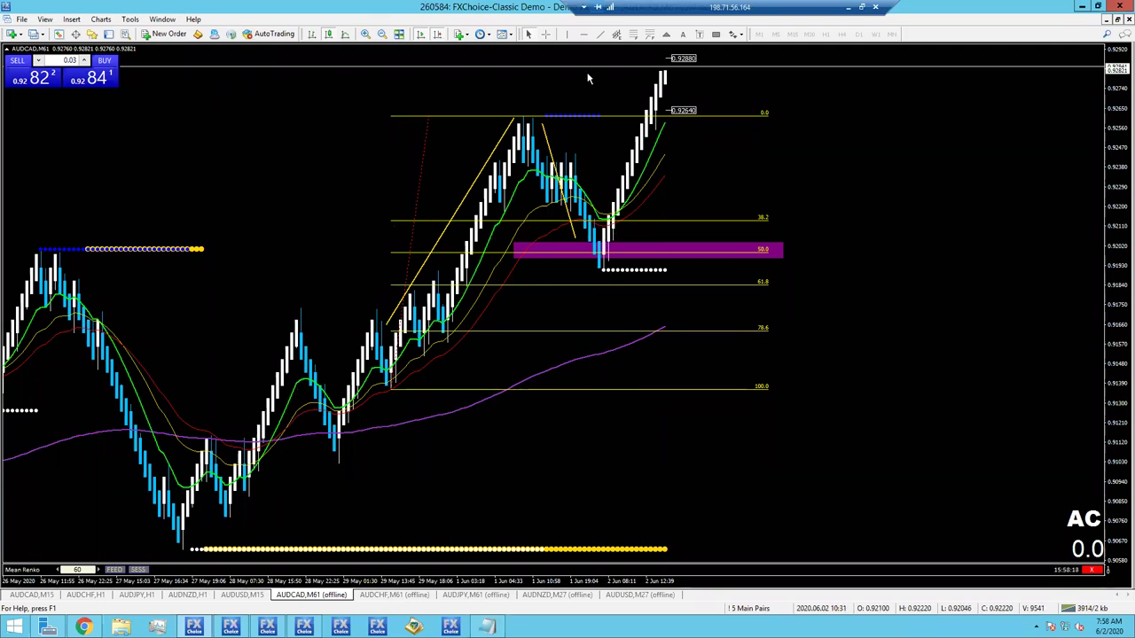
{"action": "middle_click", "coordinate": [576, 257]}
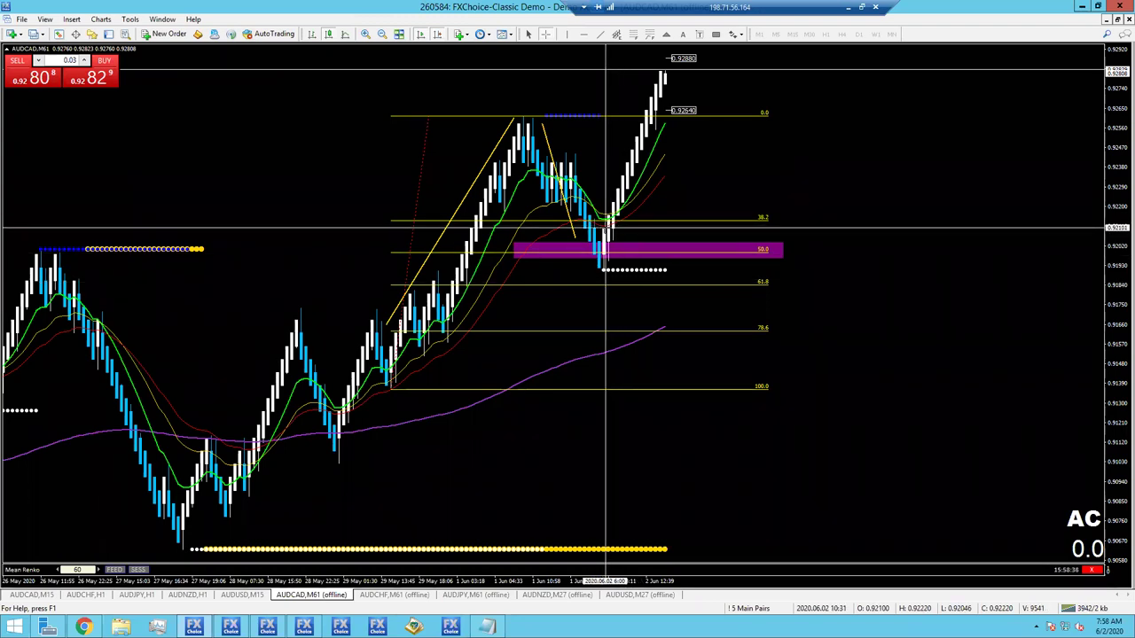
{"action": "left_click_drag", "start_coordinate": [606, 228], "coordinate": [681, 77]}
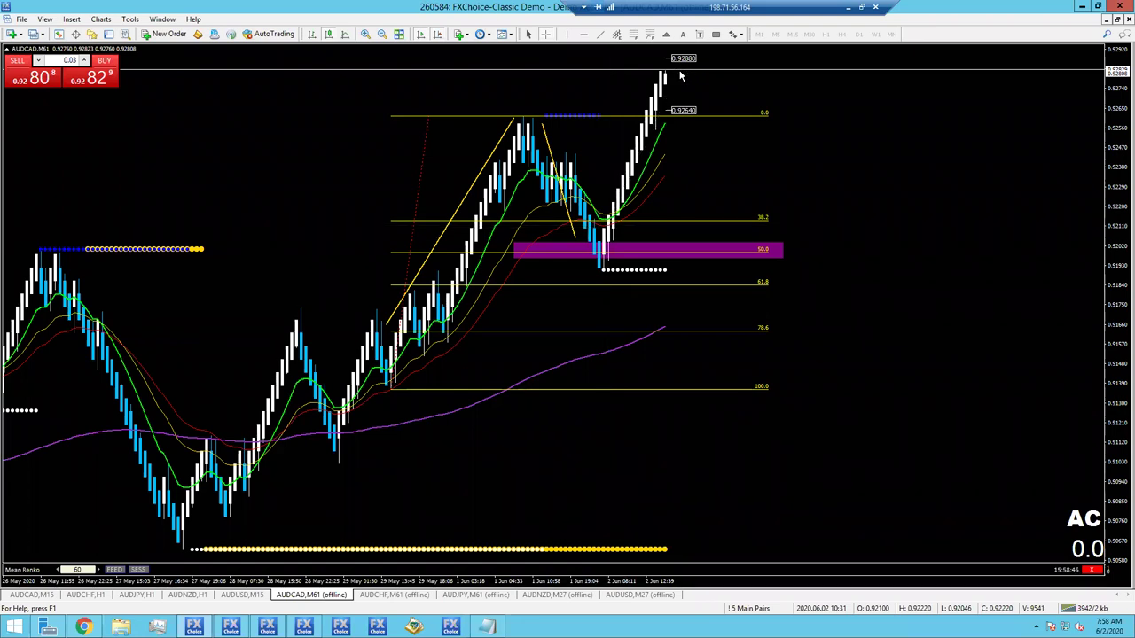
- Compare the AUDCHF and AUDCAD Renko charts, and delete the purple rectangle below the price on AUDCHF
{"action": "left_click", "coordinate": [376, 595]}
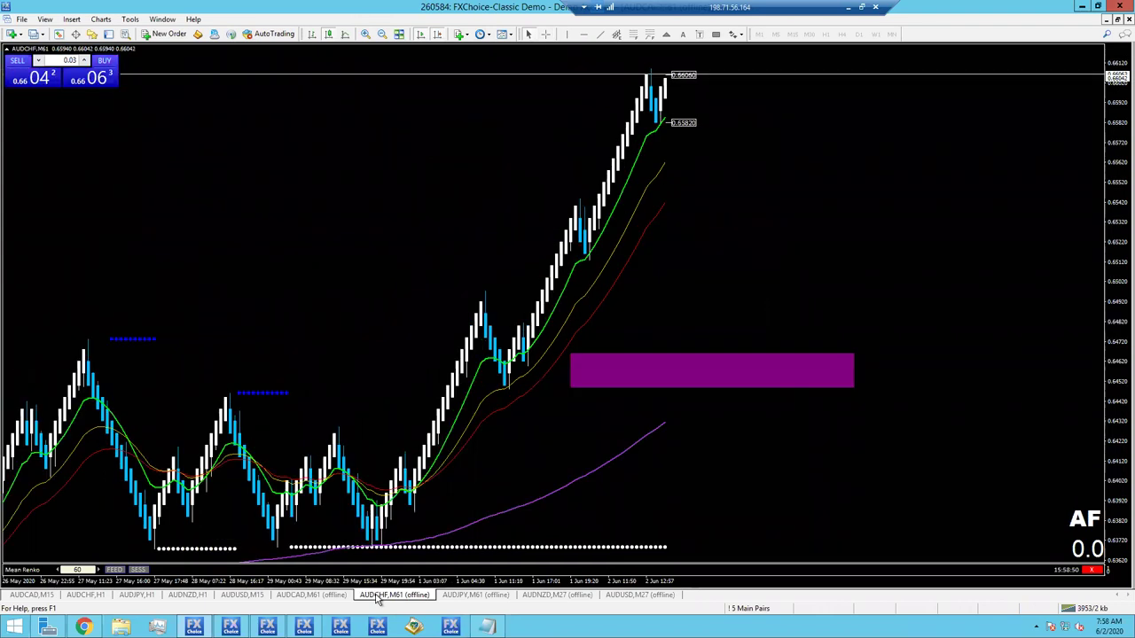
{"action": "left_click", "coordinate": [333, 599]}
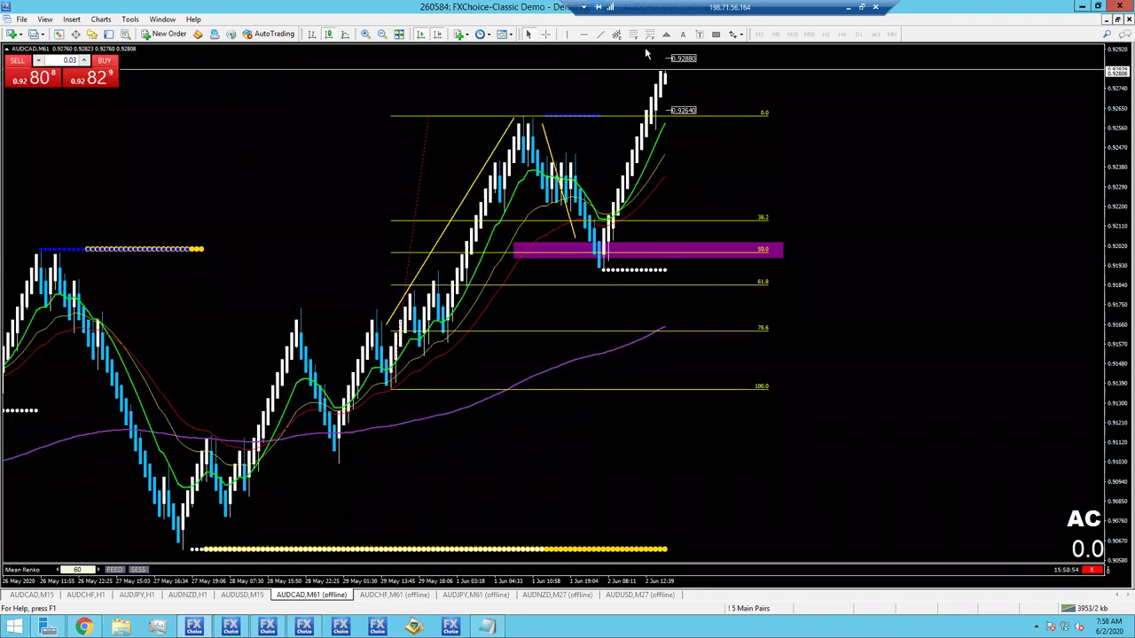
{"action": "left_click", "coordinate": [380, 597]}
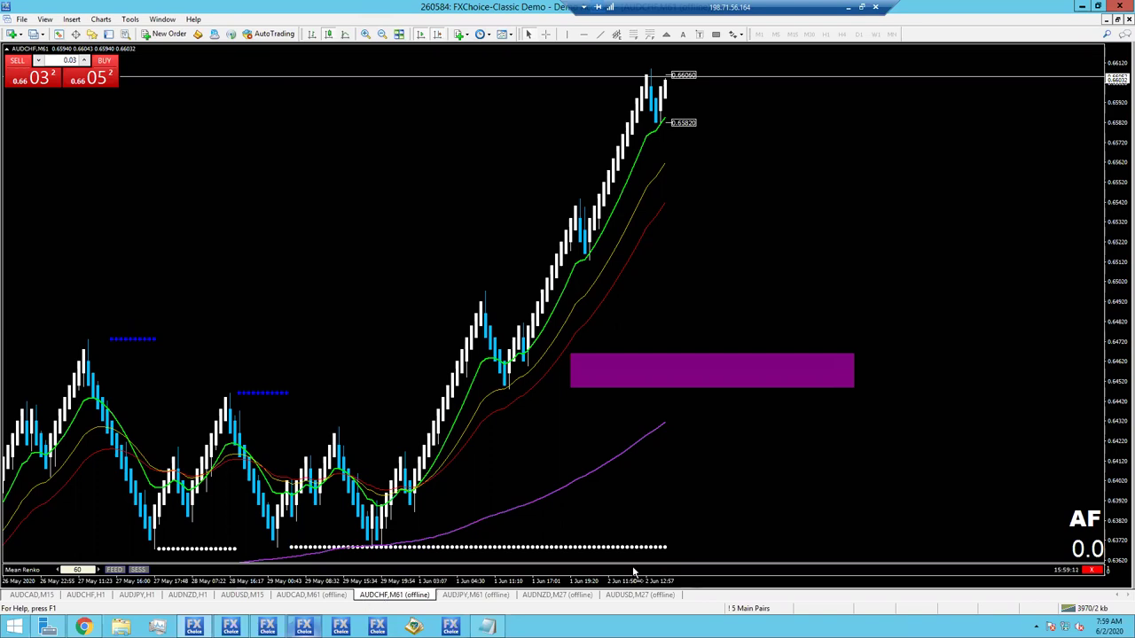
{"action": "double_click", "coordinate": [850, 386]}
{"action": "key", "text": "Delete"}
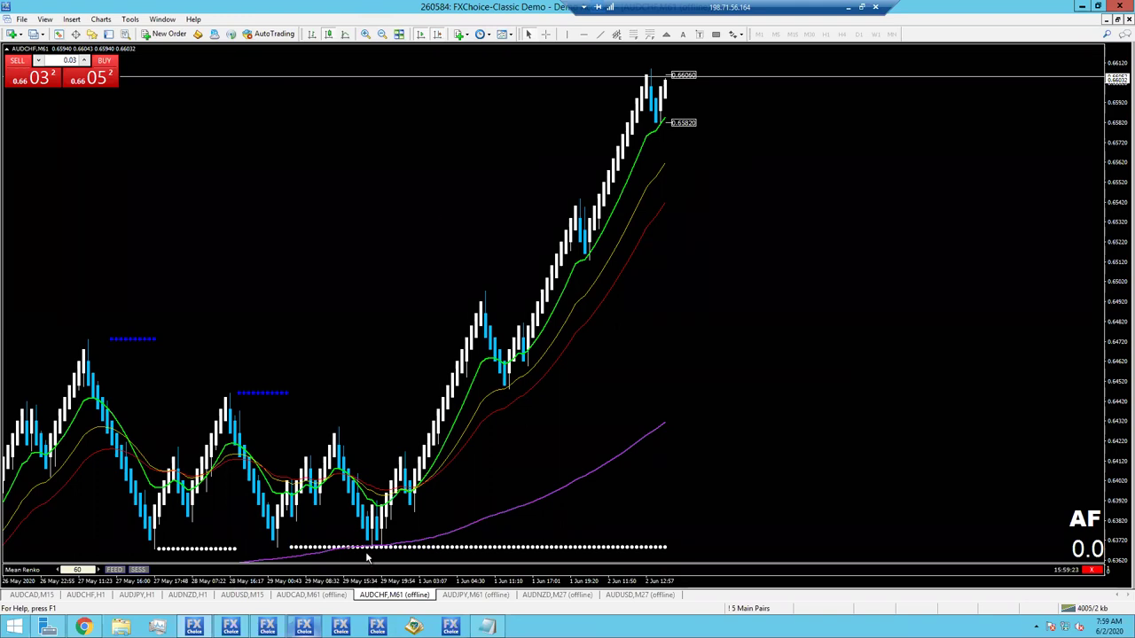
- Measure the AUDCHF rally from its latest base to the high, and check the currency strength list in Notepad
{"action": "middle_click", "coordinate": [428, 393]}
{"action": "left_click_drag", "start_coordinate": [403, 427], "coordinate": [638, 74]}
{"action": "left_click", "coordinate": [543, 337]}
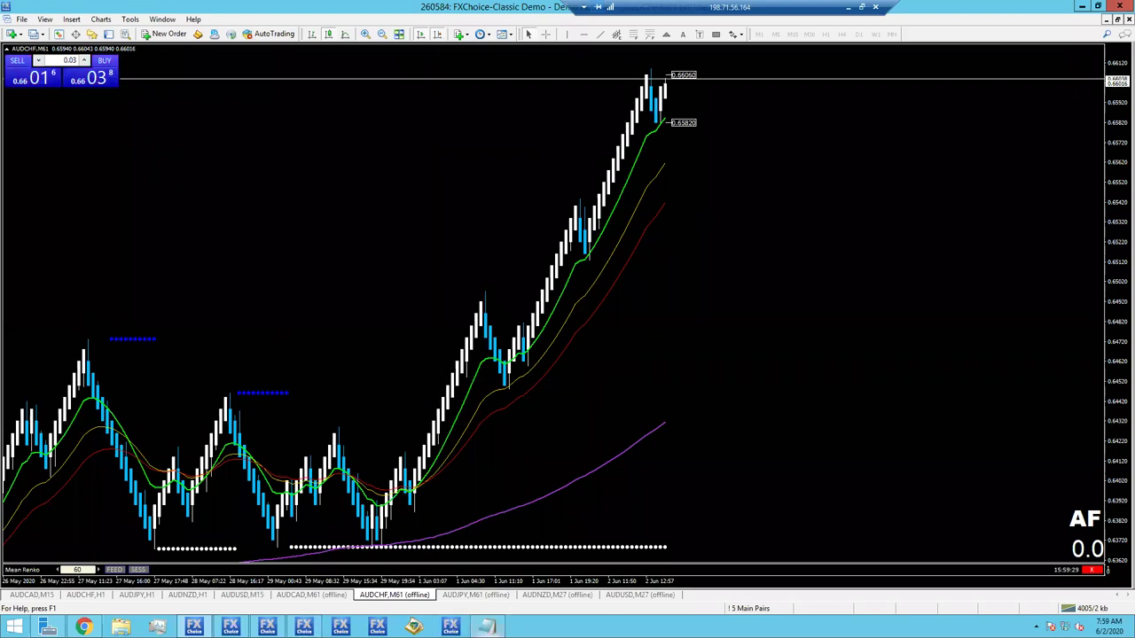
{"action": "key", "text": "alt+Tab"}
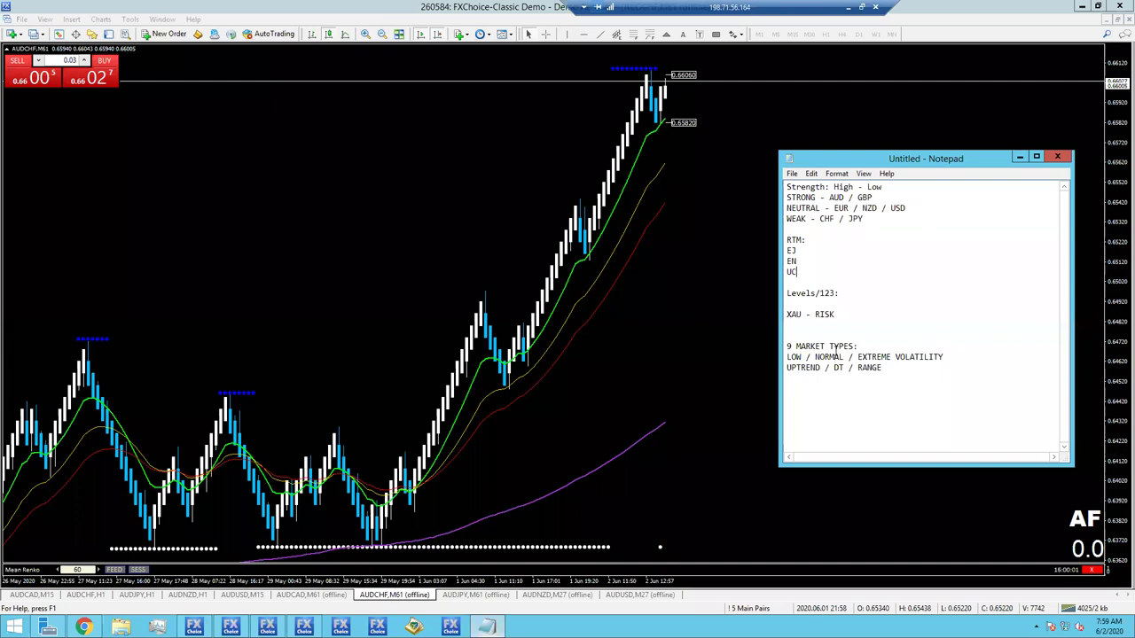
{"action": "left_click", "coordinate": [635, 396]}
{"action": "left_click_drag", "start_coordinate": [421, 486], "coordinate": [679, 89]}
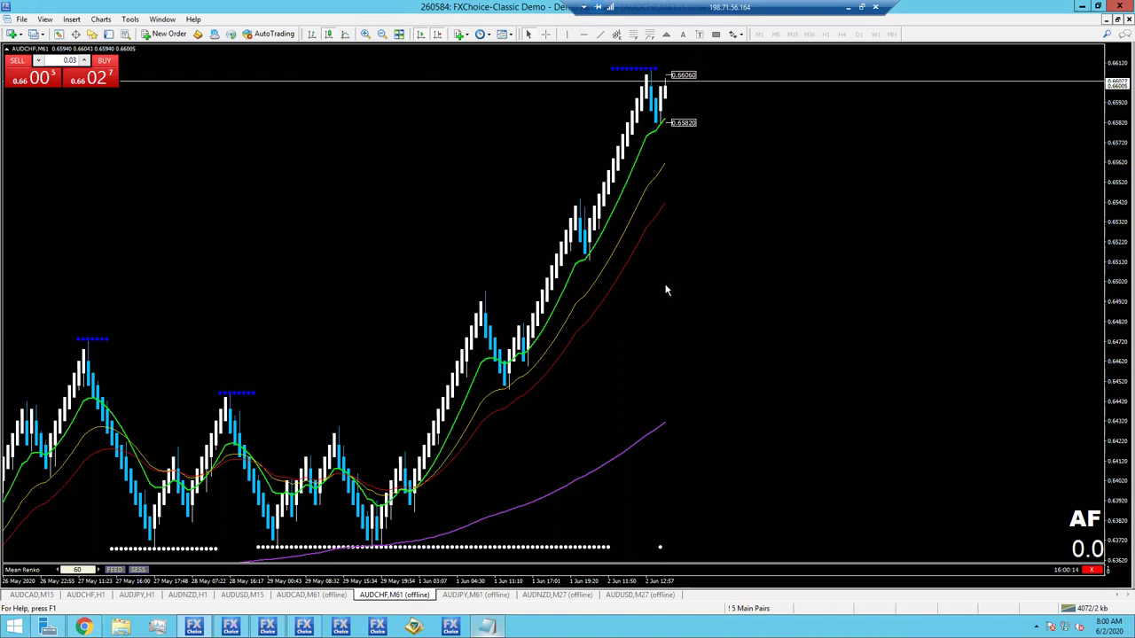
- Delete the purple rectangle from the AUDJPY M61 chart and refresh the chart
{"action": "left_click", "coordinate": [468, 597]}
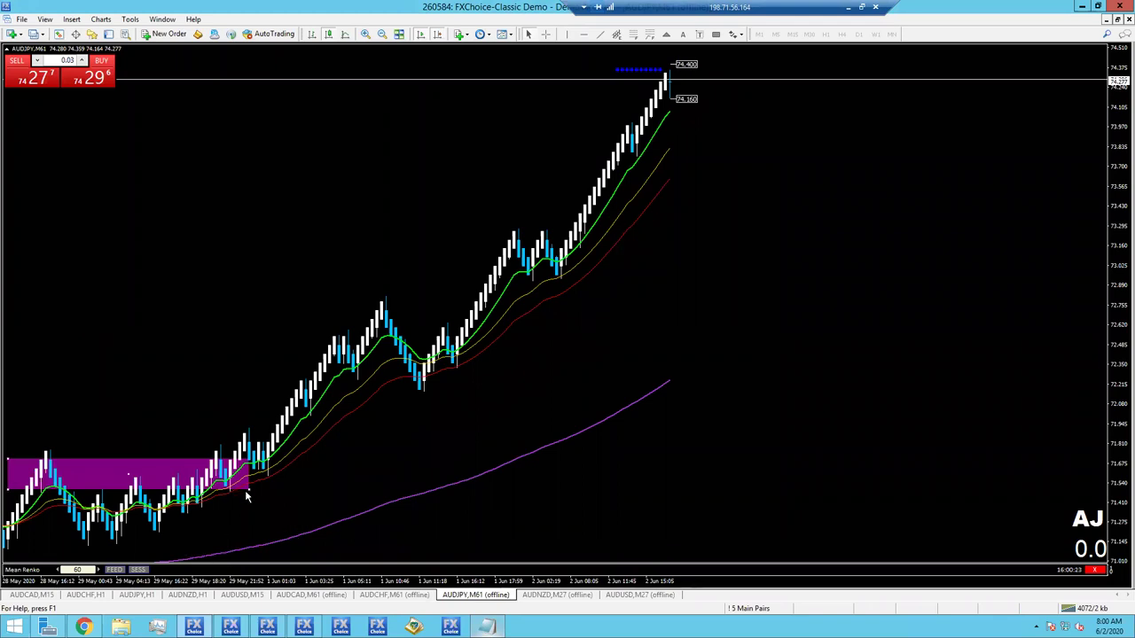
{"action": "key", "text": "Delete"}
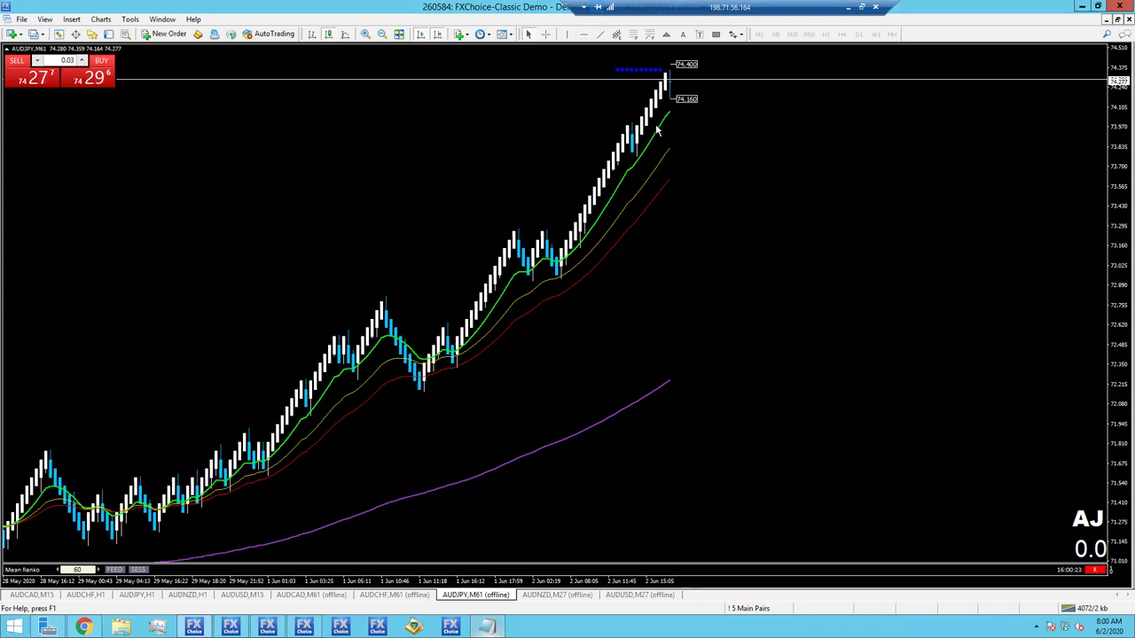
{"action": "left_click", "coordinate": [382, 34]}
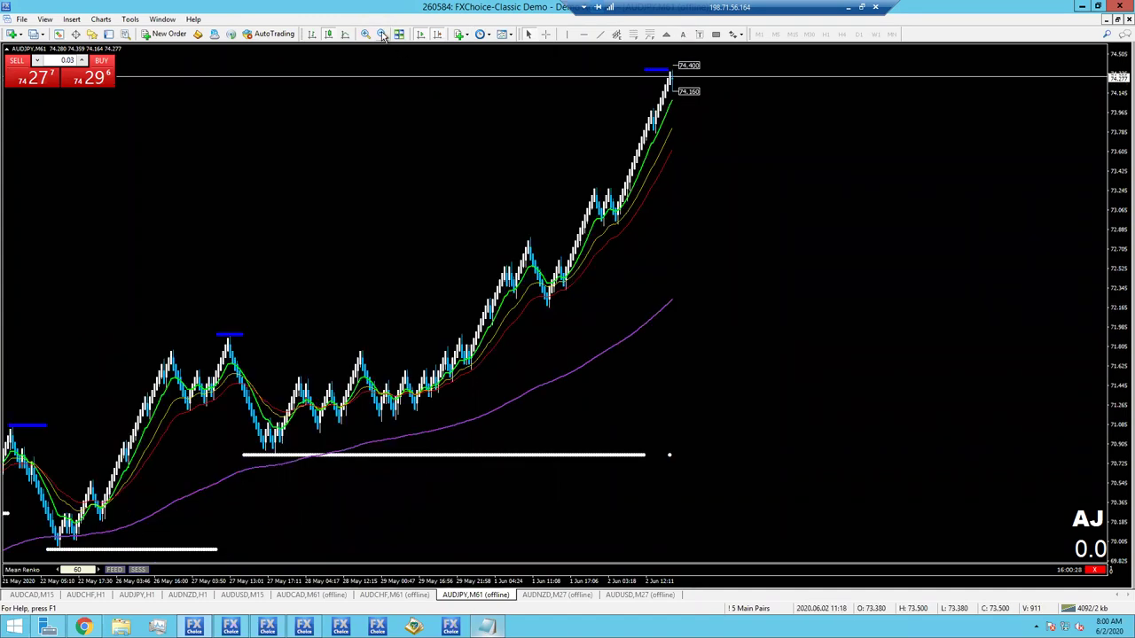
{"action": "left_click", "coordinate": [382, 33]}
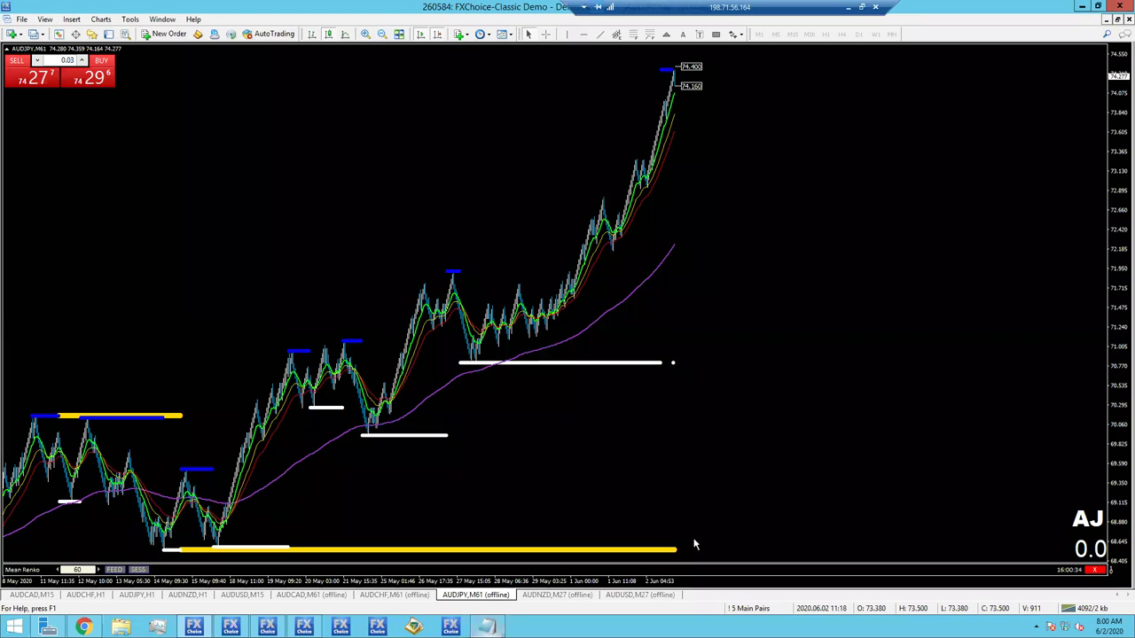
{"action": "right_click", "coordinate": [699, 411]}
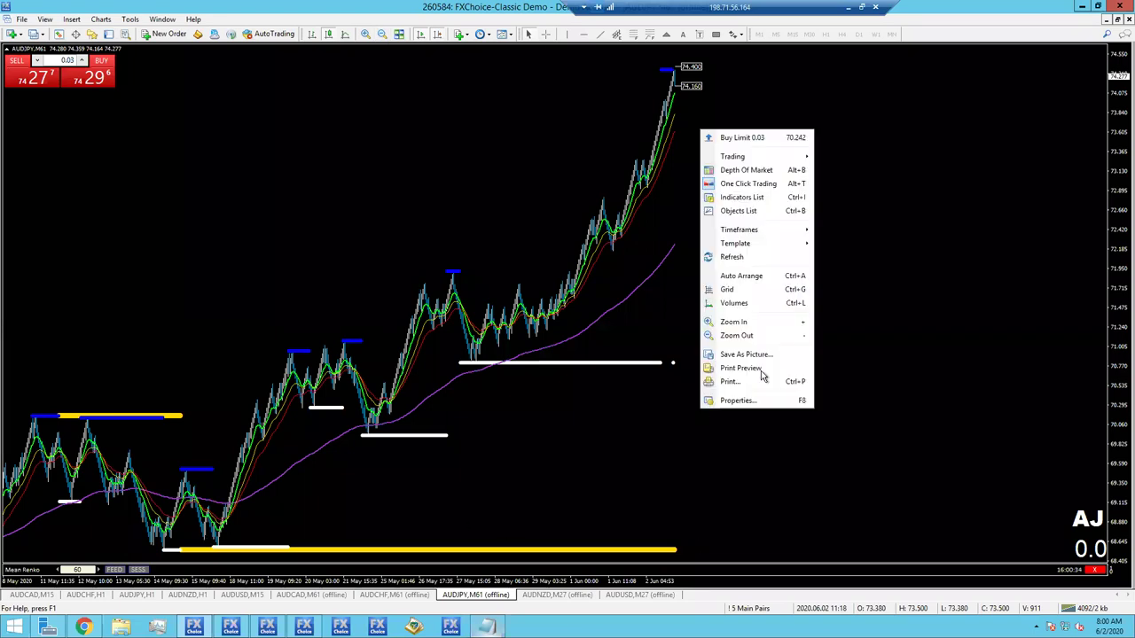
{"action": "left_click", "coordinate": [732, 258]}
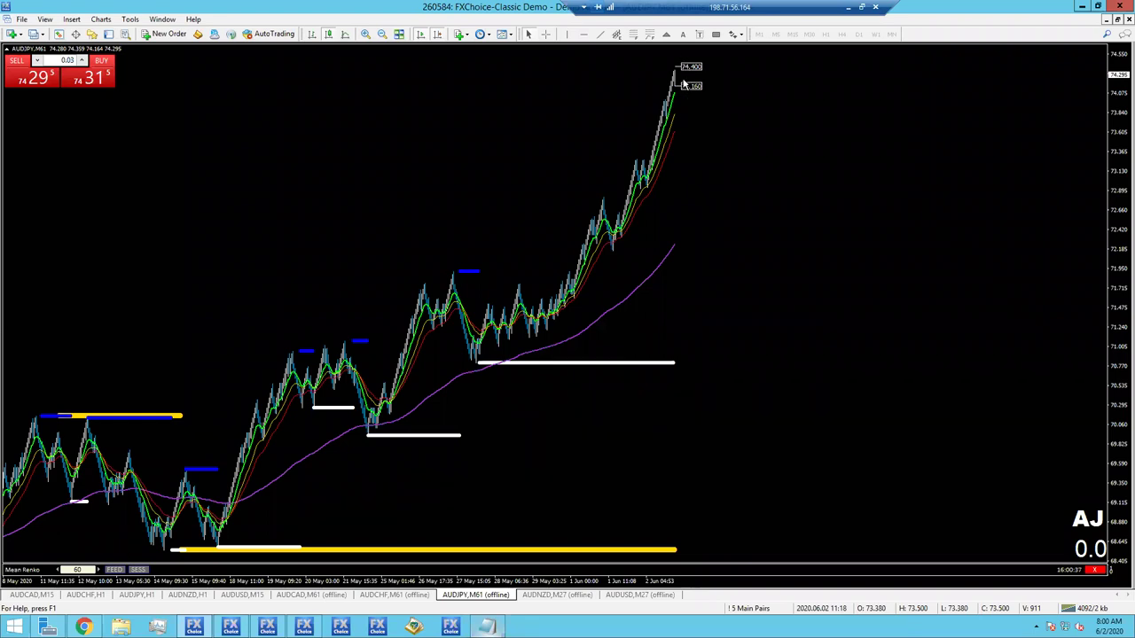
- Measure the price distance on AUDJPY from the latest high down towards the former peaks with the crosshair
{"action": "middle_click", "coordinate": [793, 71]}
{"action": "left_click_drag", "start_coordinate": [700, 71], "coordinate": [715, 288]}
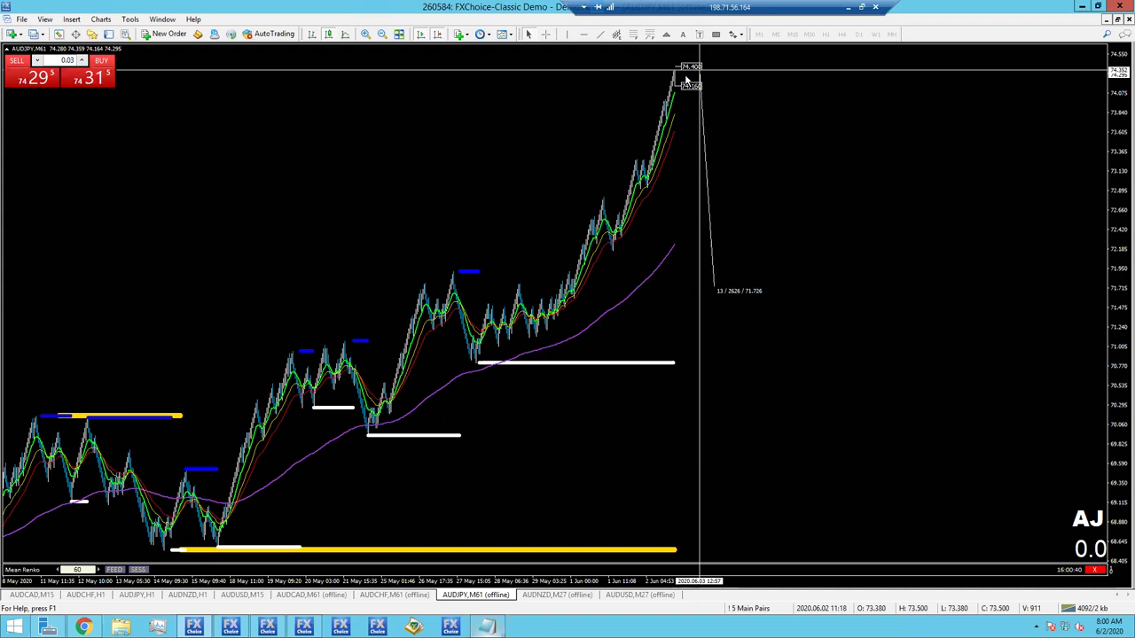
{"action": "middle_click", "coordinate": [704, 128]}
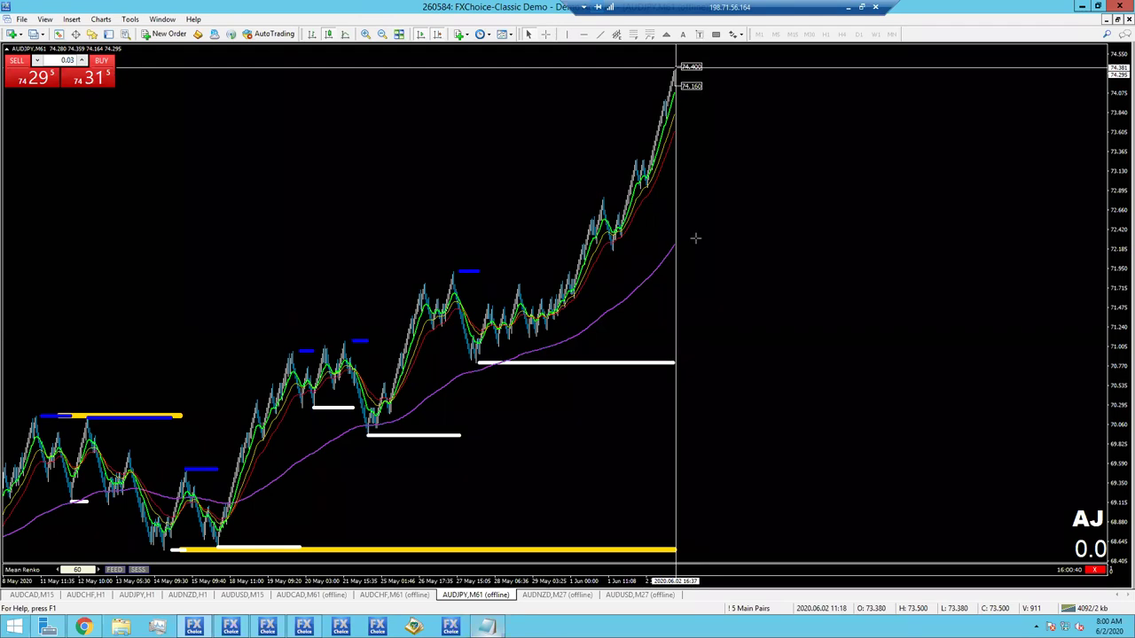
{"action": "middle_click", "coordinate": [689, 399]}
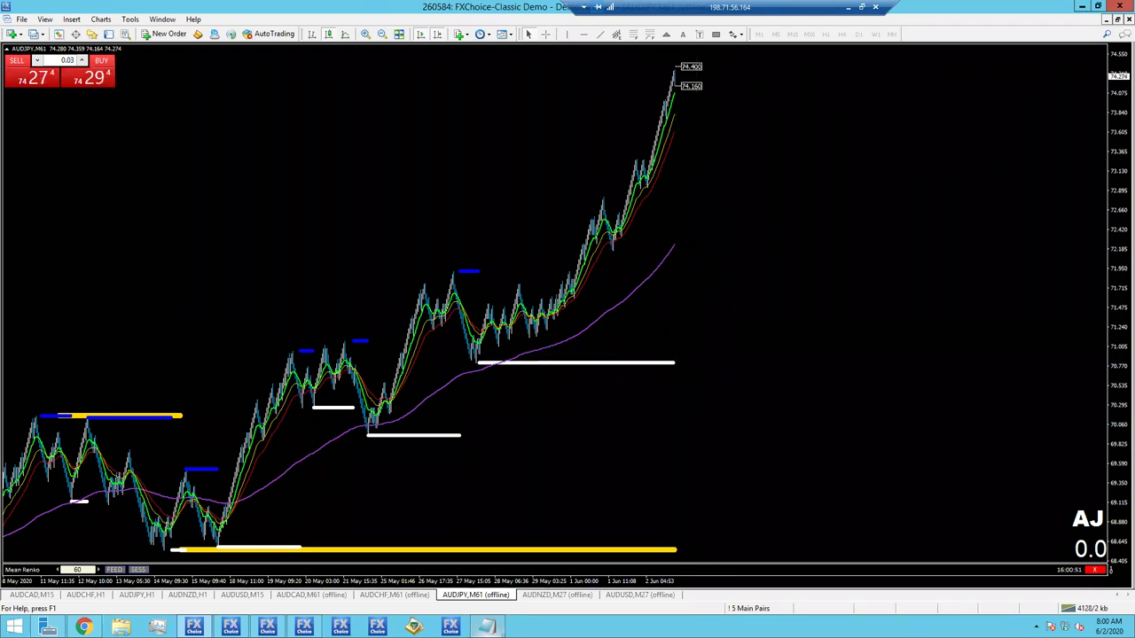
- On the AUDNZD M27 chart, draw a Fibonacci retracement from the last swing low to the high and a purple rectangle between 50.0 and 61.8
{"action": "left_click", "coordinate": [567, 595]}
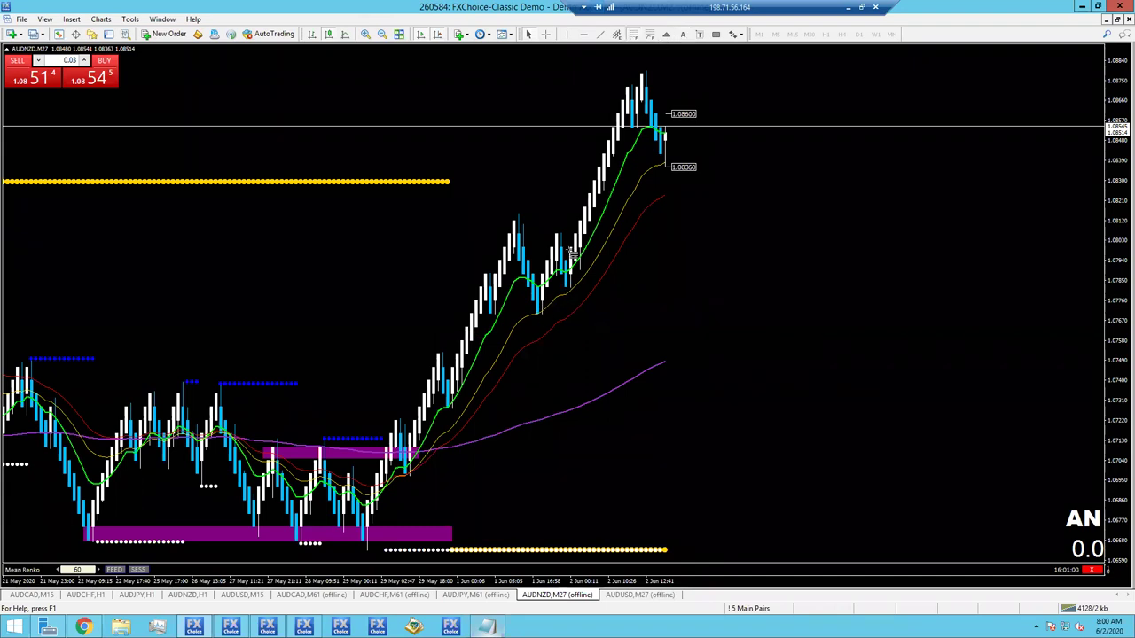
{"action": "left_click_drag", "start_coordinate": [603, 173], "coordinate": [587, 67]}
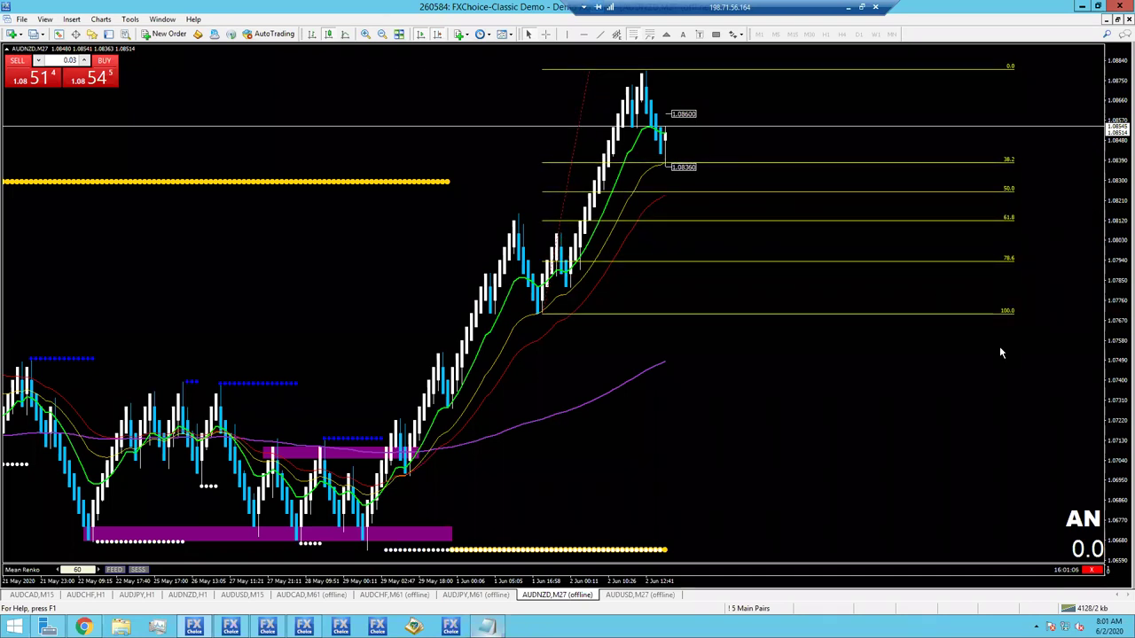
{"action": "left_click", "coordinate": [717, 33]}
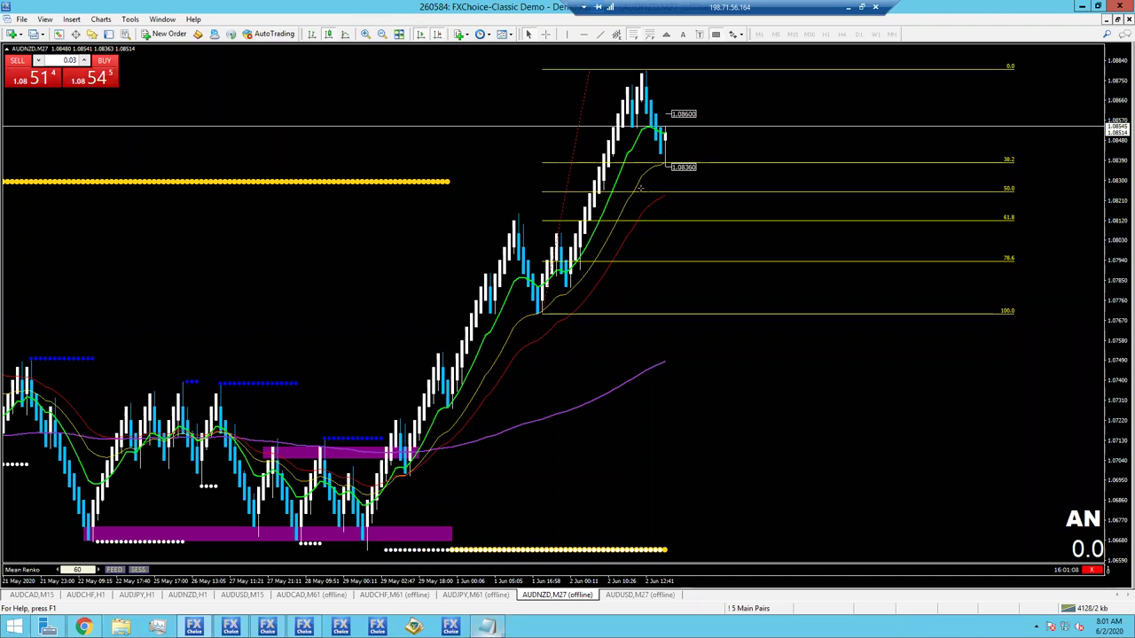
{"action": "left_click_drag", "start_coordinate": [645, 191], "coordinate": [1019, 218]}
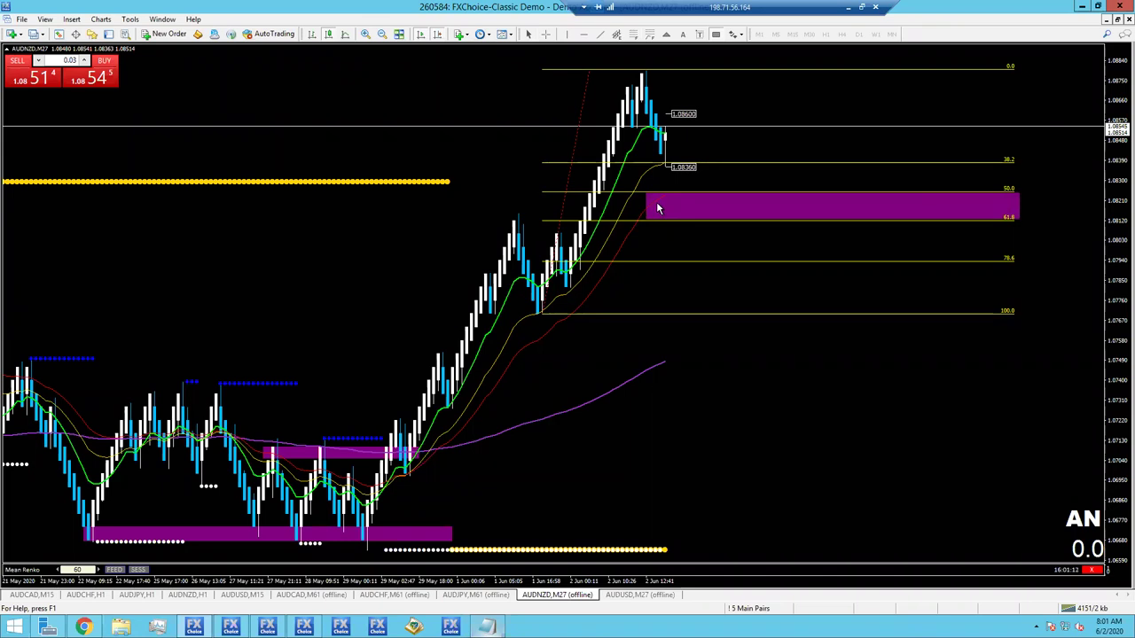
- Draw yellow trend lines on AUDNZD along the last rally and along the pullback from its high
{"action": "left_click", "coordinate": [600, 34]}
{"action": "left_click_drag", "start_coordinate": [512, 299], "coordinate": [626, 64]}
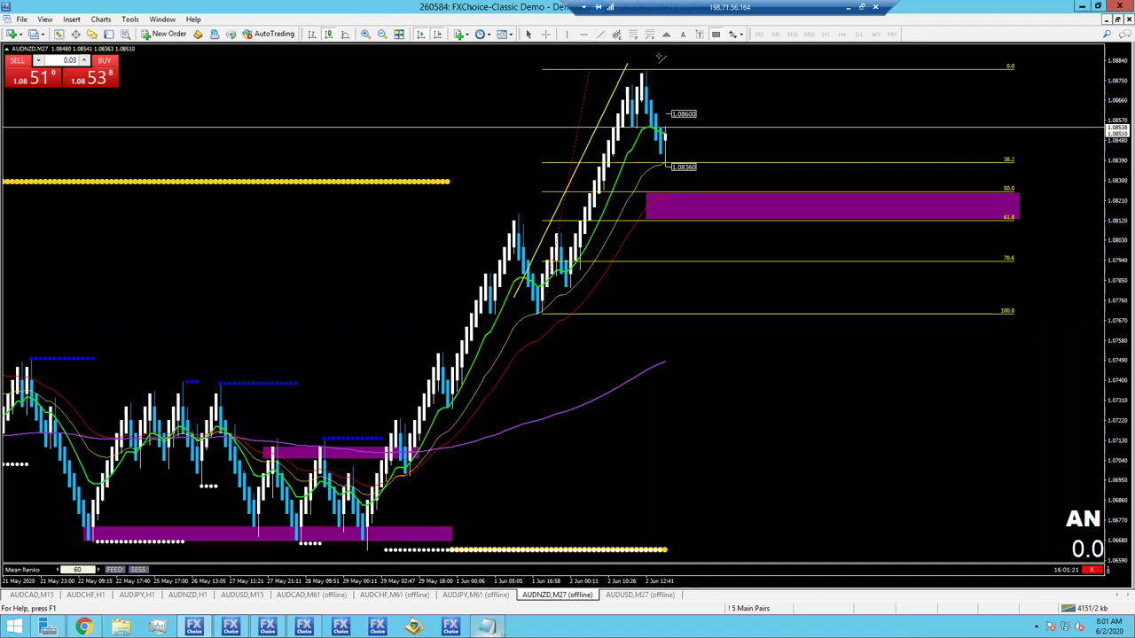
{"action": "left_click_drag", "start_coordinate": [656, 66], "coordinate": [716, 166]}
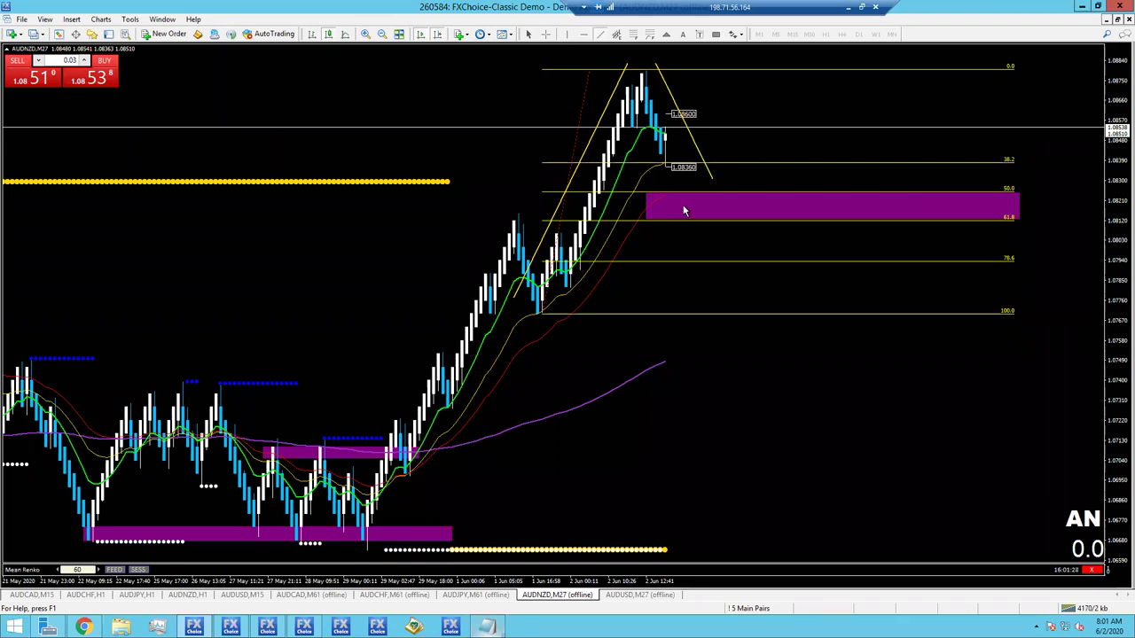
- Add a second Fibonacci retracement on AUDNZD from the higher swing low to the high, and narrow the purple rectangle to its 61.8 level
{"action": "middle_click", "coordinate": [555, 321]}
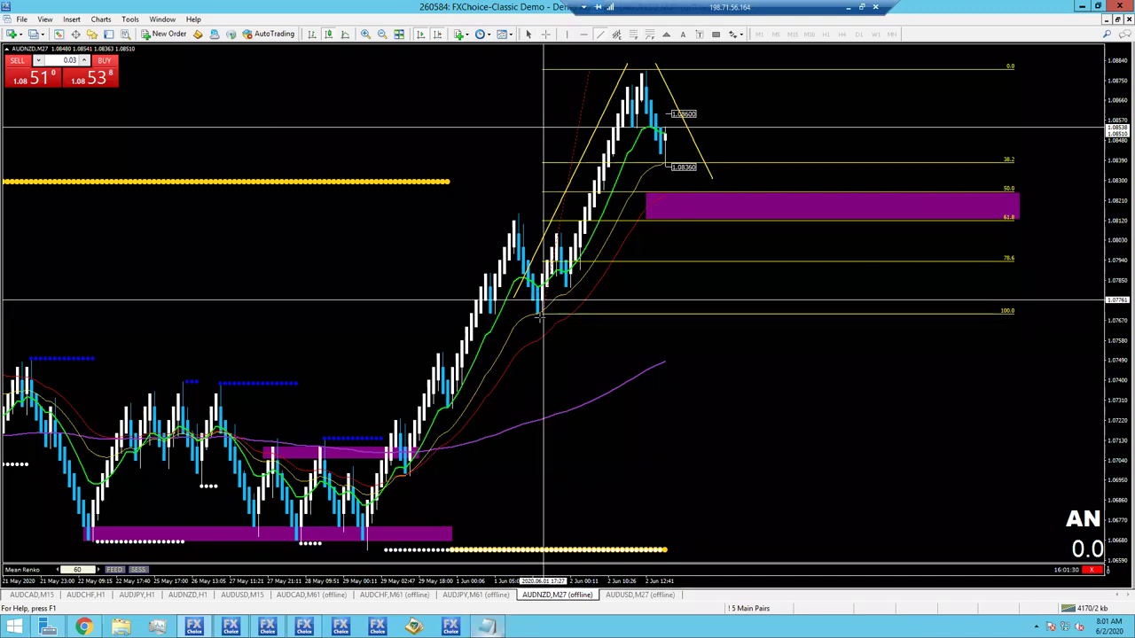
{"action": "middle_click", "coordinate": [656, 271]}
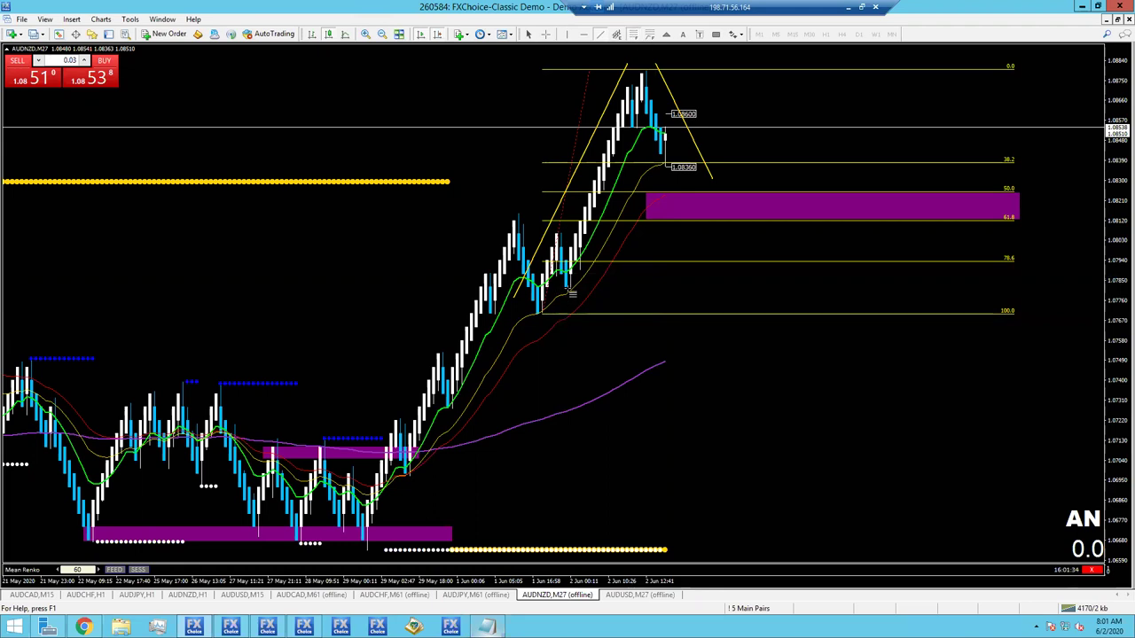
{"action": "mouse_move", "coordinate": [571, 286]}
{"action": "left_mouse_down"}
{"action": "mouse_move", "coordinate": [611, 102]}
{"action": "mouse_move", "coordinate": [605, 68]}
{"action": "left_mouse_up"}
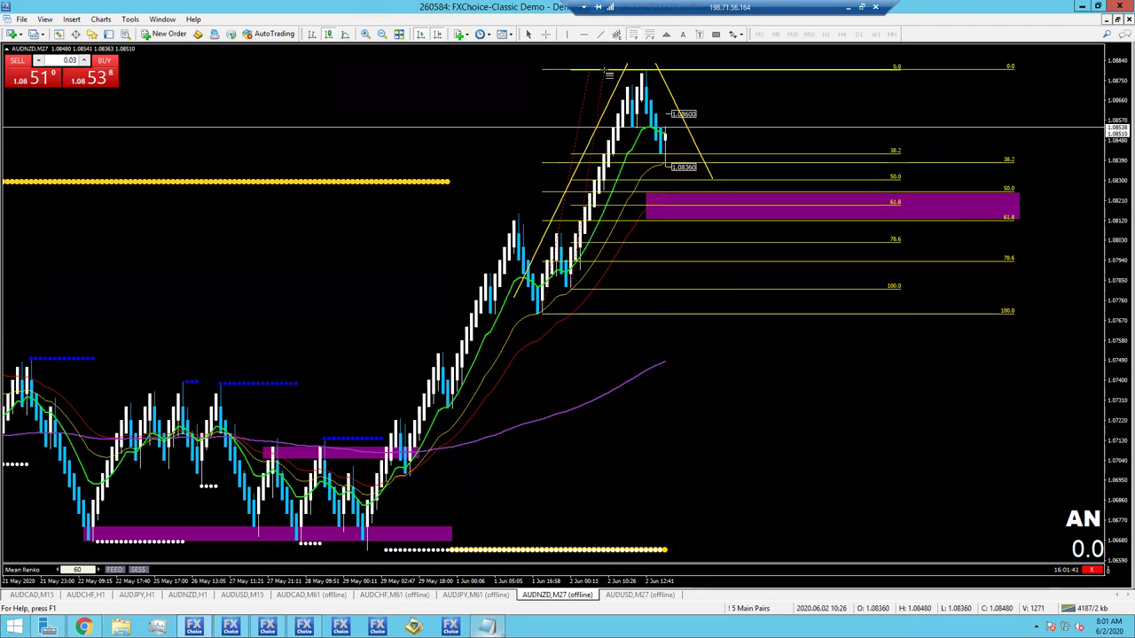
{"action": "double_click", "coordinate": [1018, 219]}
{"action": "left_click_drag", "start_coordinate": [1018, 219], "coordinate": [1020, 205]}
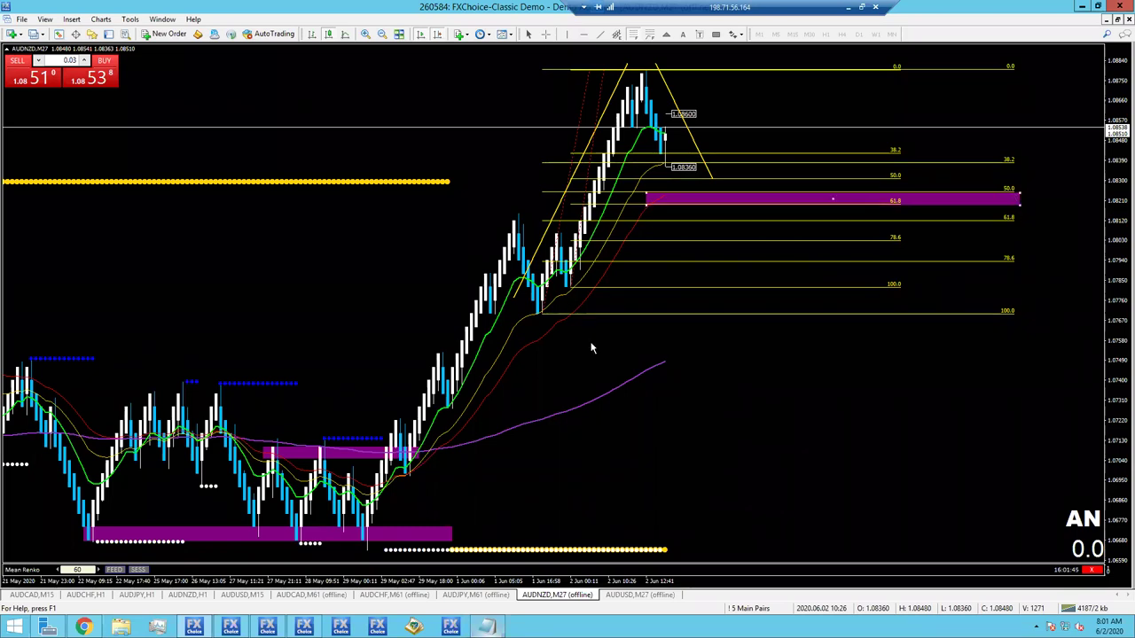
{"action": "middle_click", "coordinate": [533, 312]}
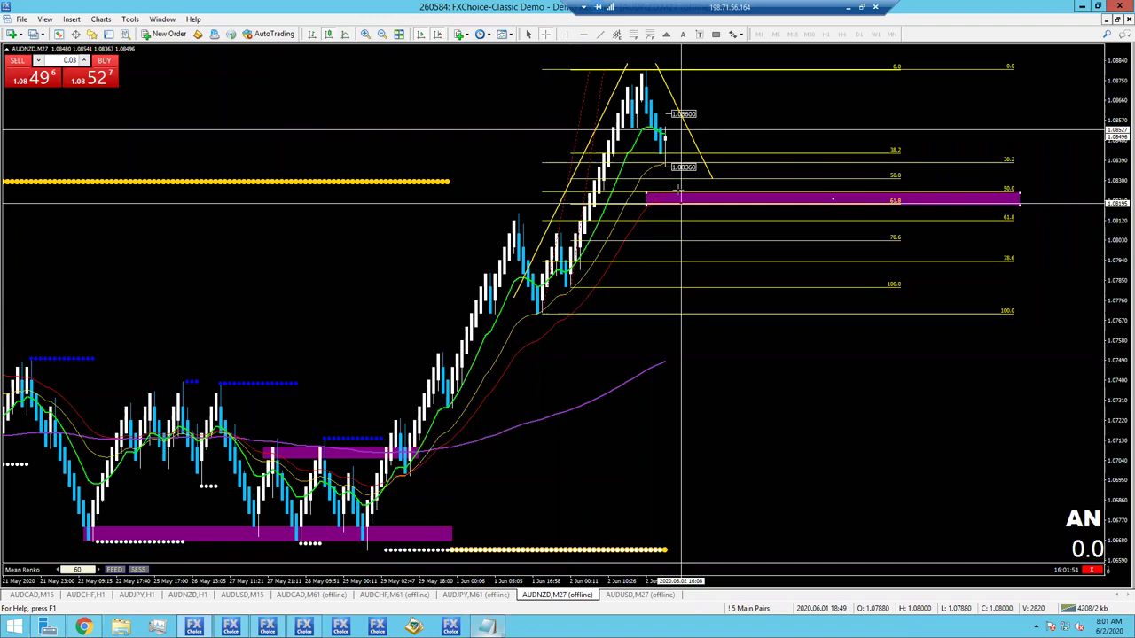
{"action": "middle_click", "coordinate": [1016, 207]}
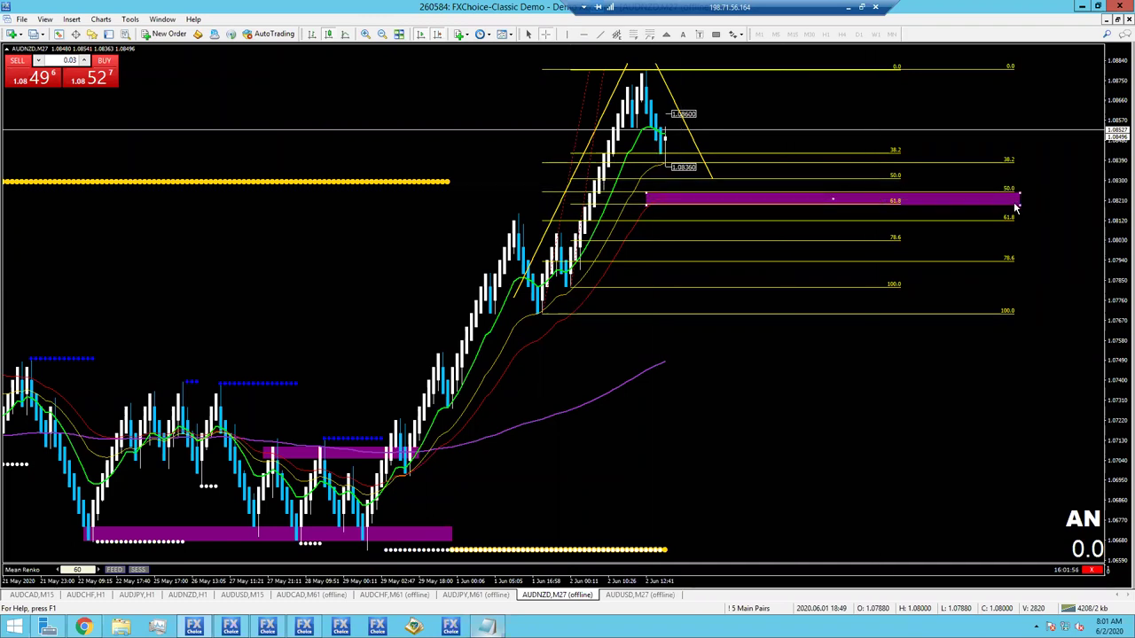
{"action": "left_click", "coordinate": [1016, 208]}
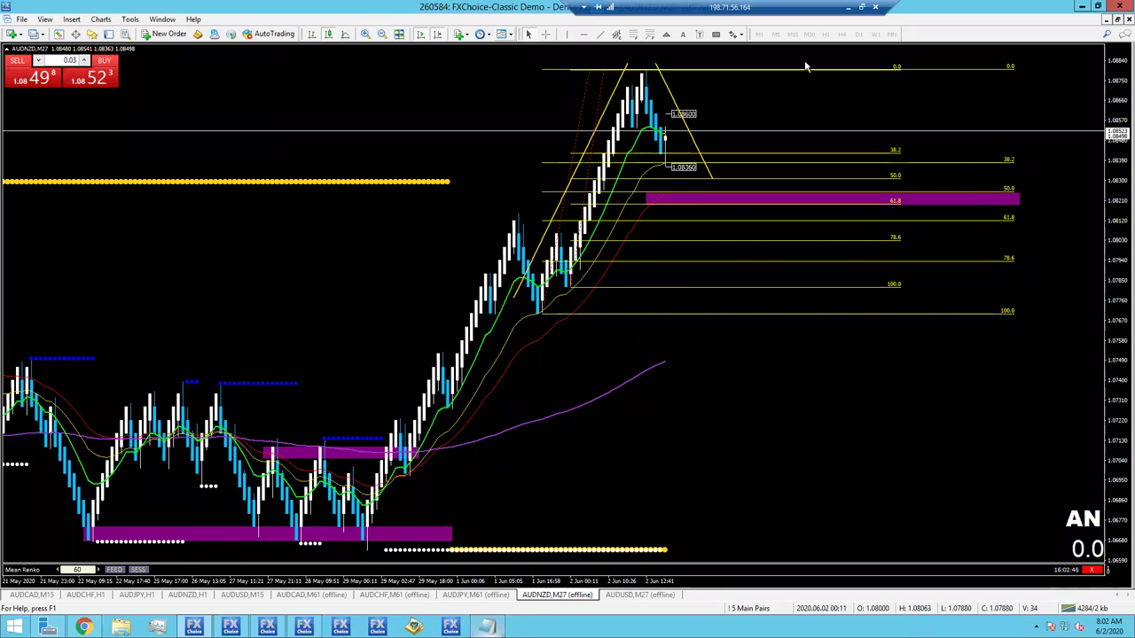
- On the AUDUSD M27 chart, delete the old yellow trend line along the earlier rally
{"action": "left_click", "coordinate": [617, 599]}
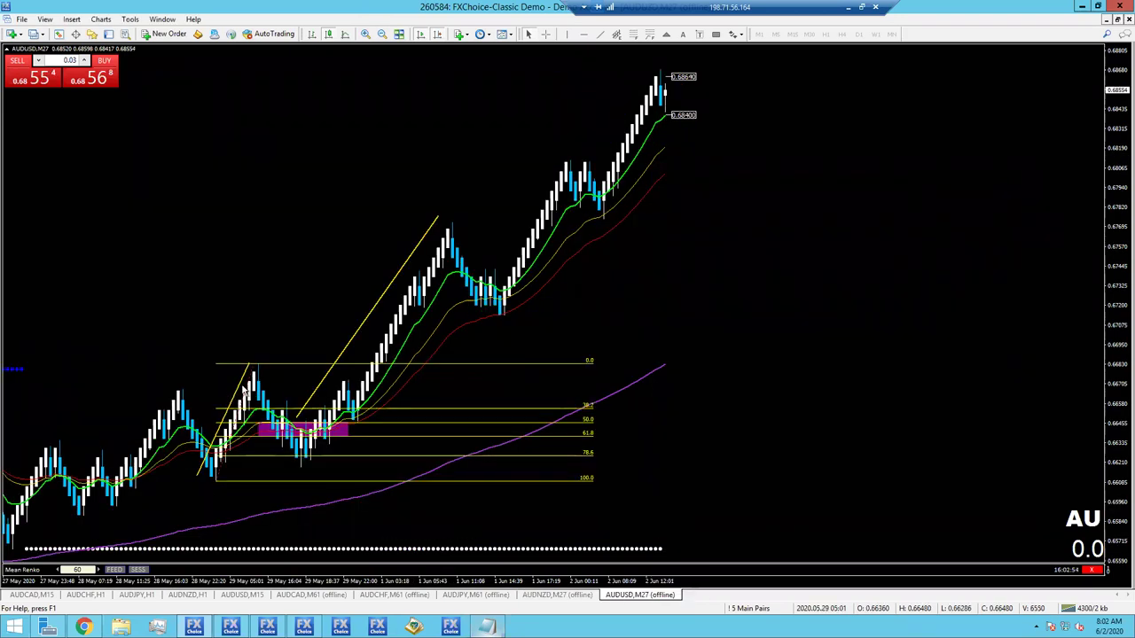
{"action": "middle_click", "coordinate": [321, 403]}
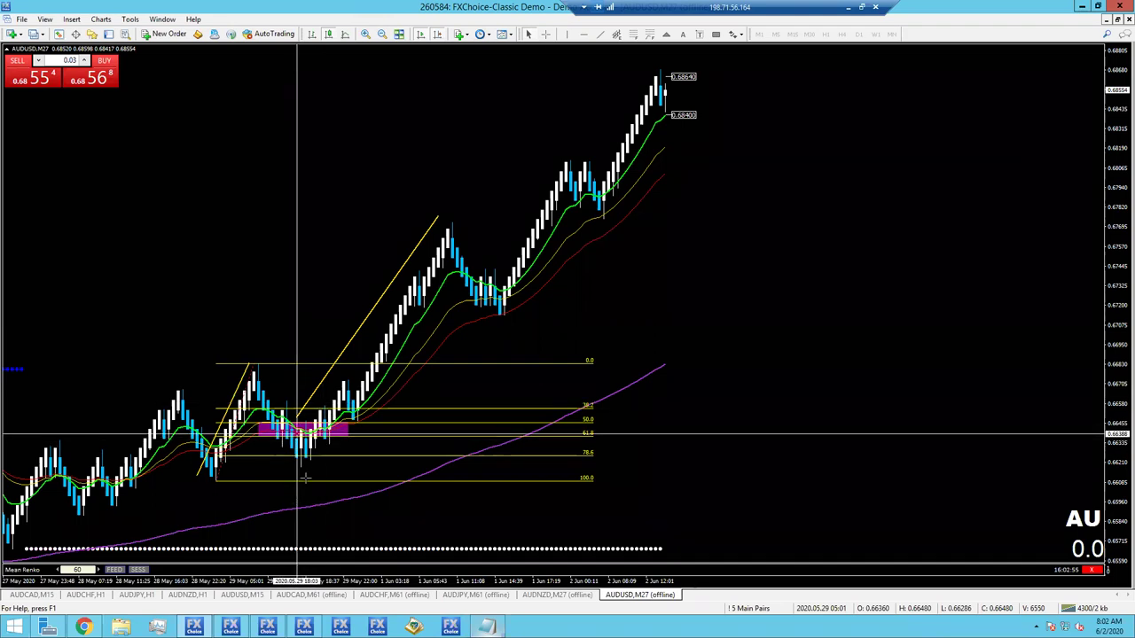
{"action": "double_click", "coordinate": [421, 251]}
{"action": "key", "text": "Delete"}
- Draw yellow trend lines on AUDUSD along the latest rally and along the pullback from its high
{"action": "left_click", "coordinate": [600, 34]}
{"action": "left_click_drag", "start_coordinate": [591, 200], "coordinate": [645, 69]}
{"action": "left_click", "coordinate": [600, 34]}
{"action": "left_click_drag", "start_coordinate": [679, 76], "coordinate": [696, 125]}
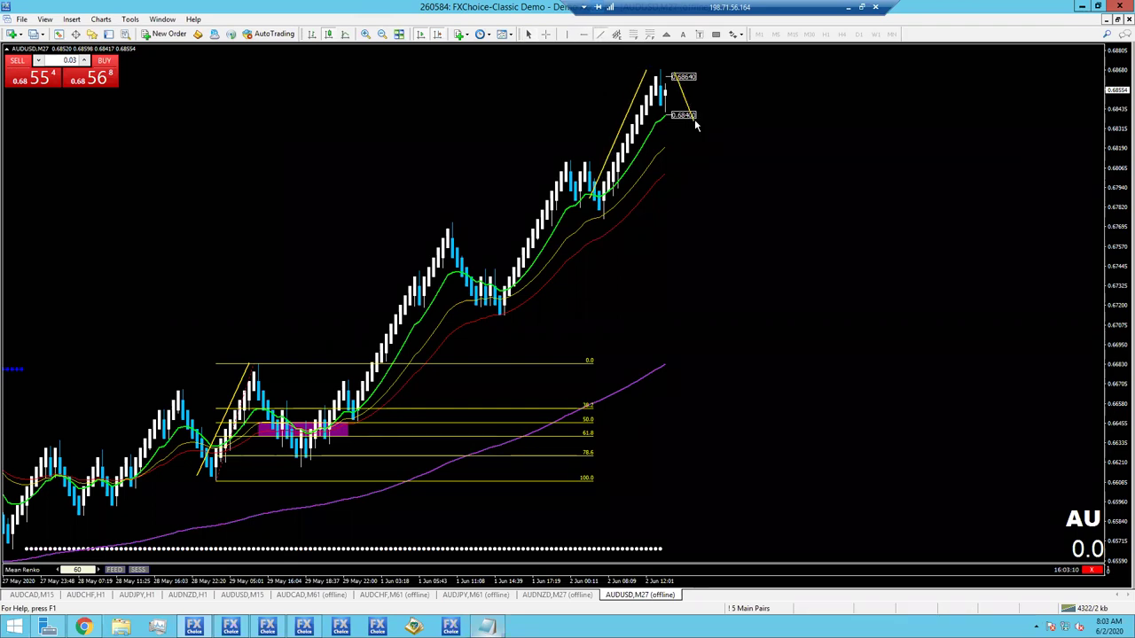
- Draw a Fibonacci retracement on AUDUSD from the last swing low to the high and a purple rectangle between 50.0 and 61.8
{"action": "left_click", "coordinate": [633, 34]}
{"action": "left_click_drag", "start_coordinate": [605, 222], "coordinate": [634, 70]}
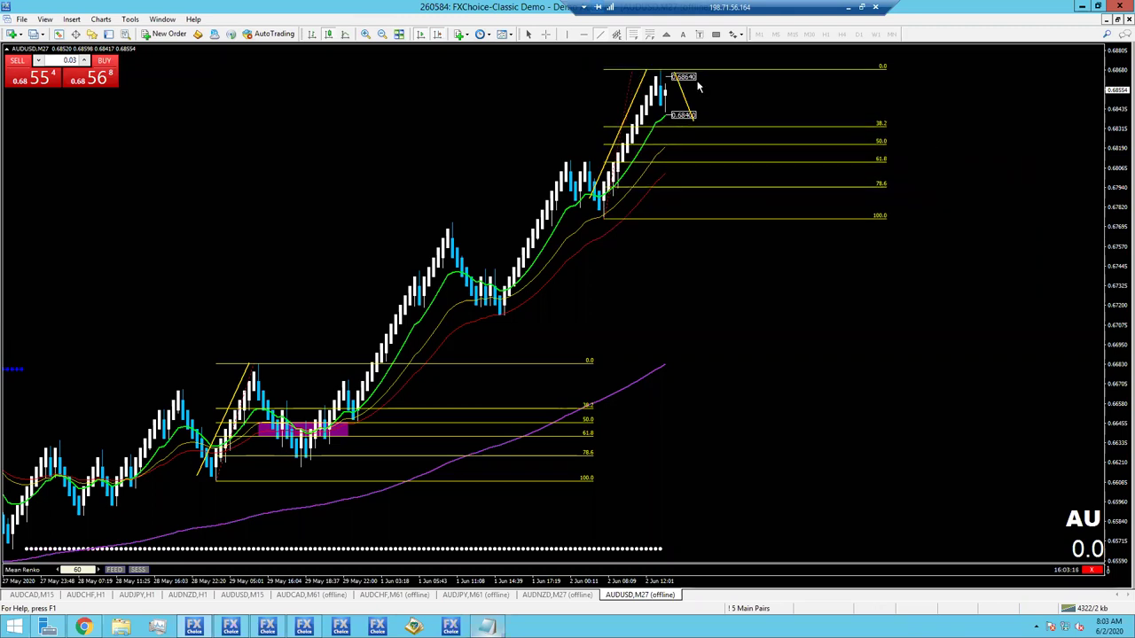
{"action": "left_click", "coordinate": [714, 36]}
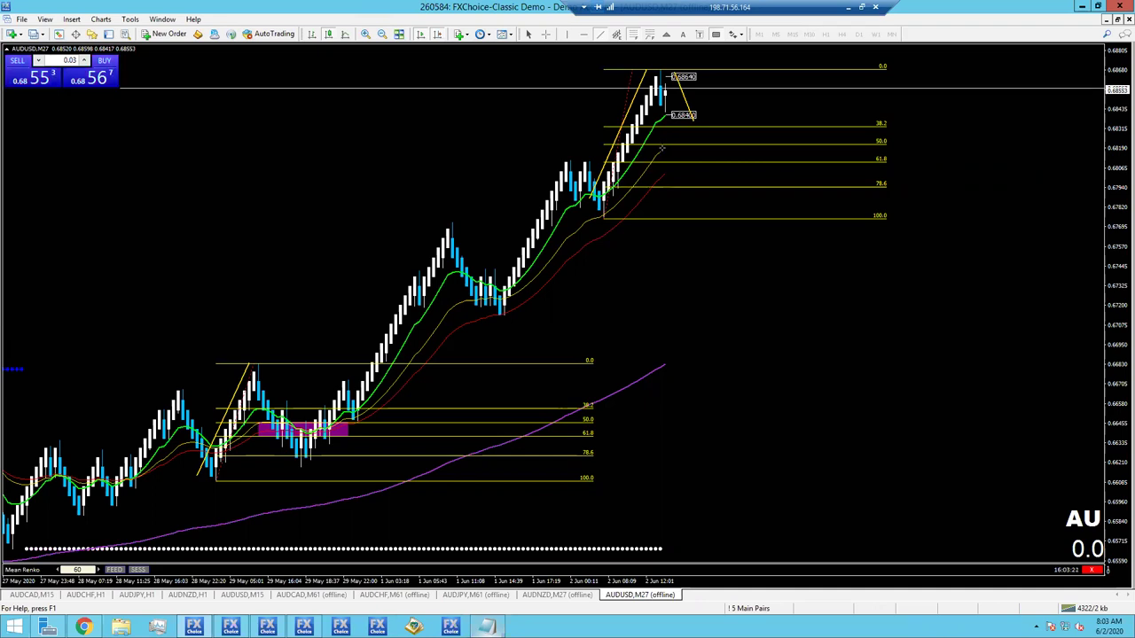
{"action": "left_click_drag", "start_coordinate": [802, 158], "coordinate": [876, 159]}
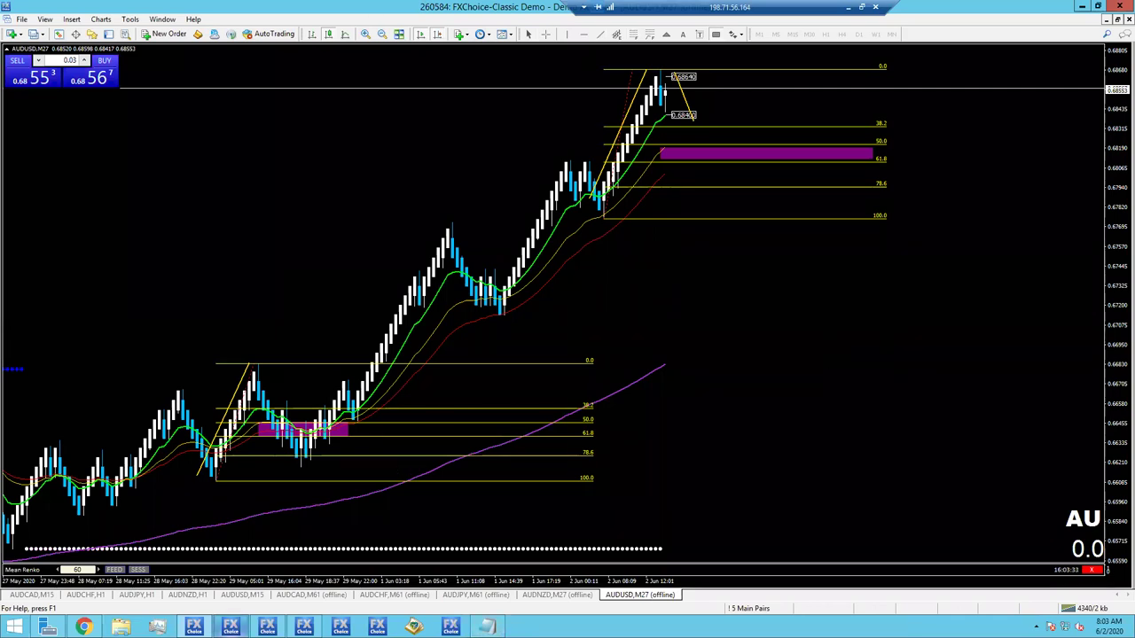
- Switch to the terminal with the CADCHF M61 chart and measure its rally to the high and the drop towards the green zone
{"action": "left_click", "coordinate": [231, 627]}
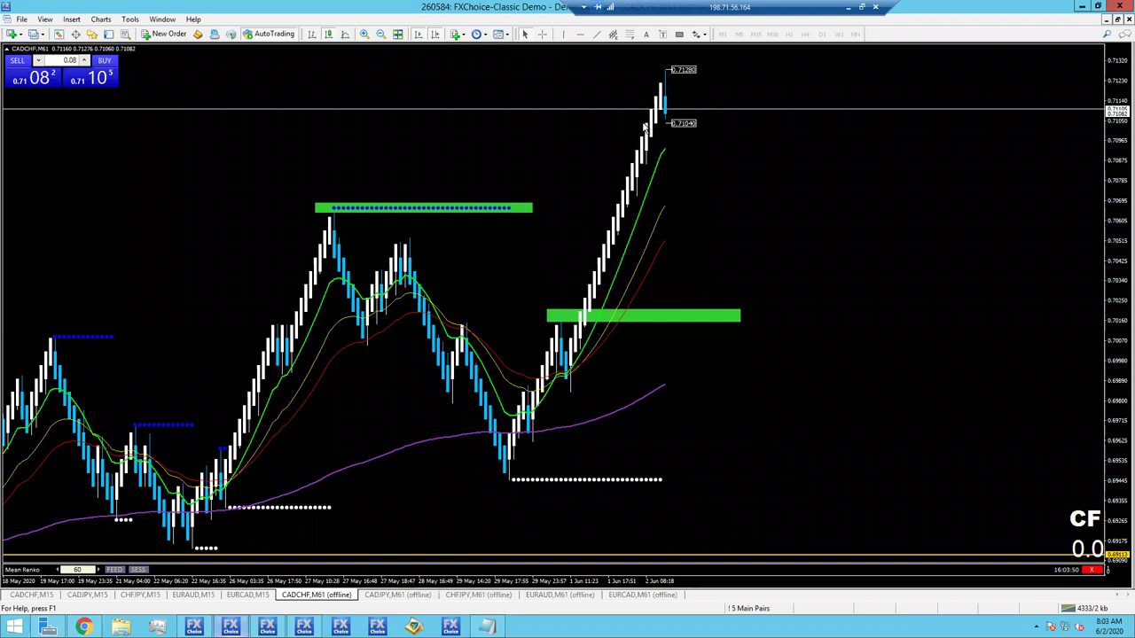
{"action": "left_click_drag", "start_coordinate": [441, 454], "coordinate": [649, 85]}
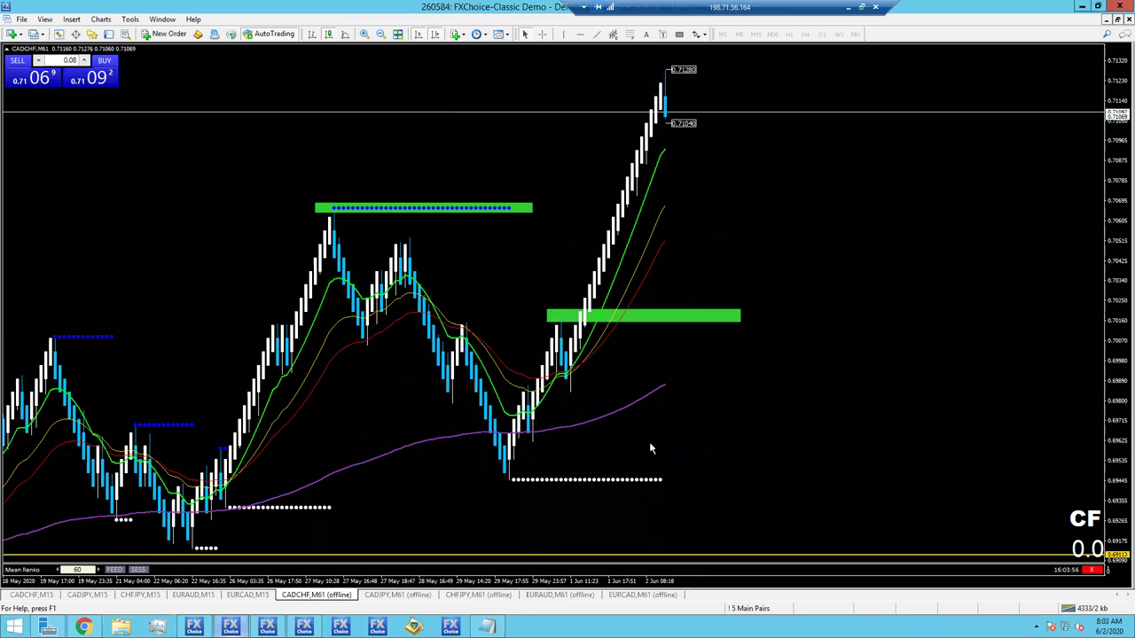
{"action": "middle_click", "coordinate": [538, 384]}
{"action": "left_click_drag", "start_coordinate": [520, 344], "coordinate": [648, 88]}
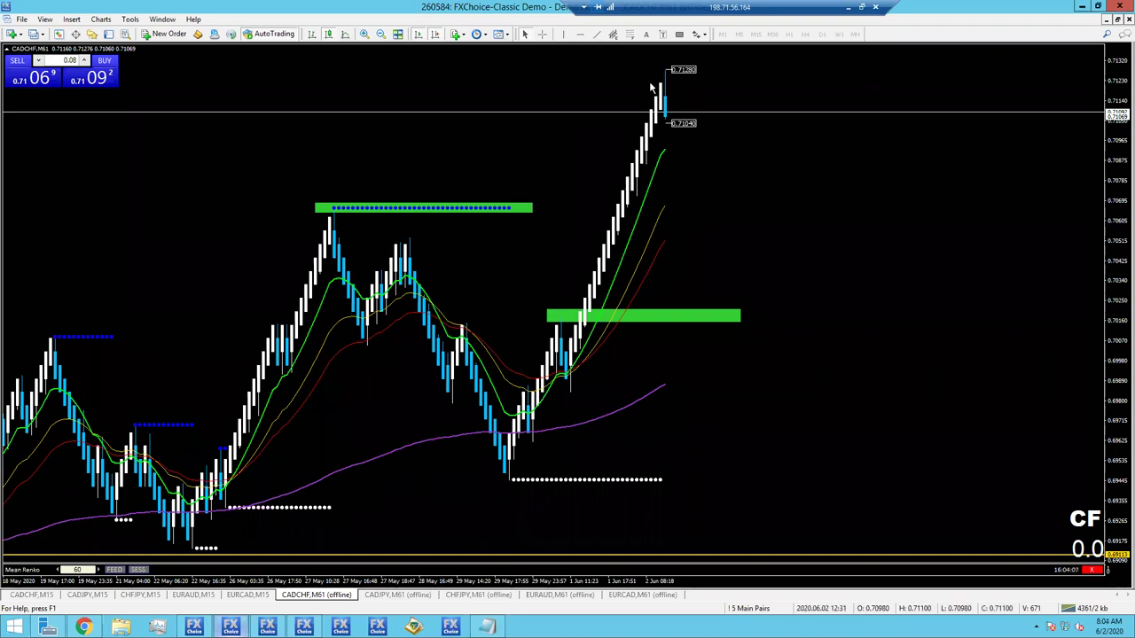
{"action": "middle_click", "coordinate": [656, 87]}
{"action": "left_click_drag", "start_coordinate": [657, 105], "coordinate": [698, 287]}
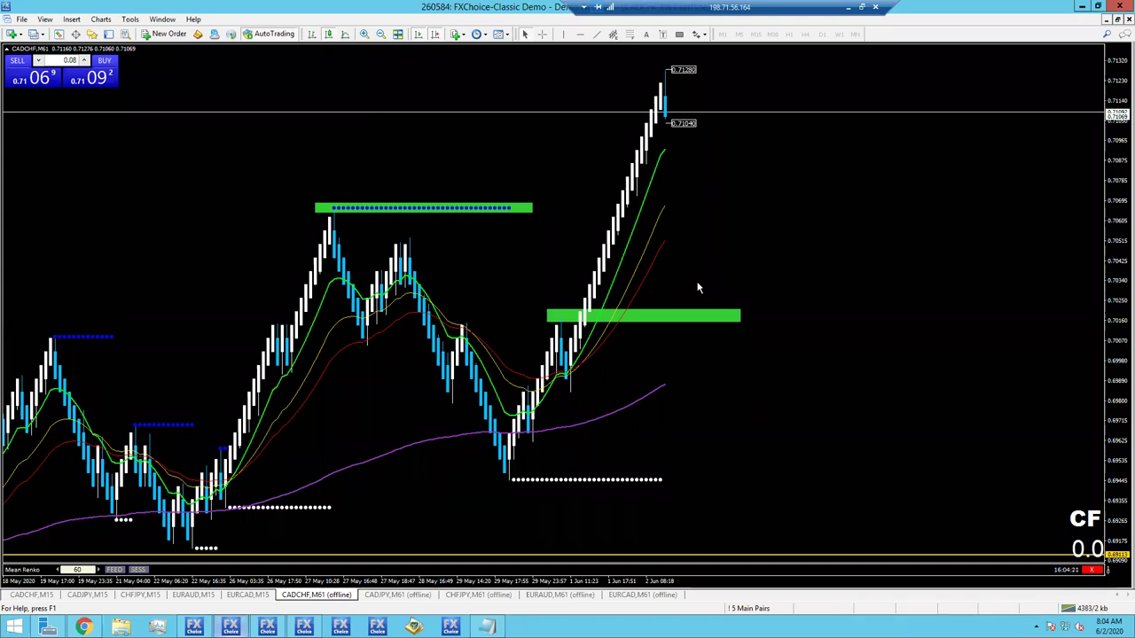
- Measure CADCHF again with the crosshair, from the major swing low to the high and from the high down past the moving averages
{"action": "middle_click", "coordinate": [467, 462]}
{"action": "left_click_drag", "start_coordinate": [467, 462], "coordinate": [638, 62]}
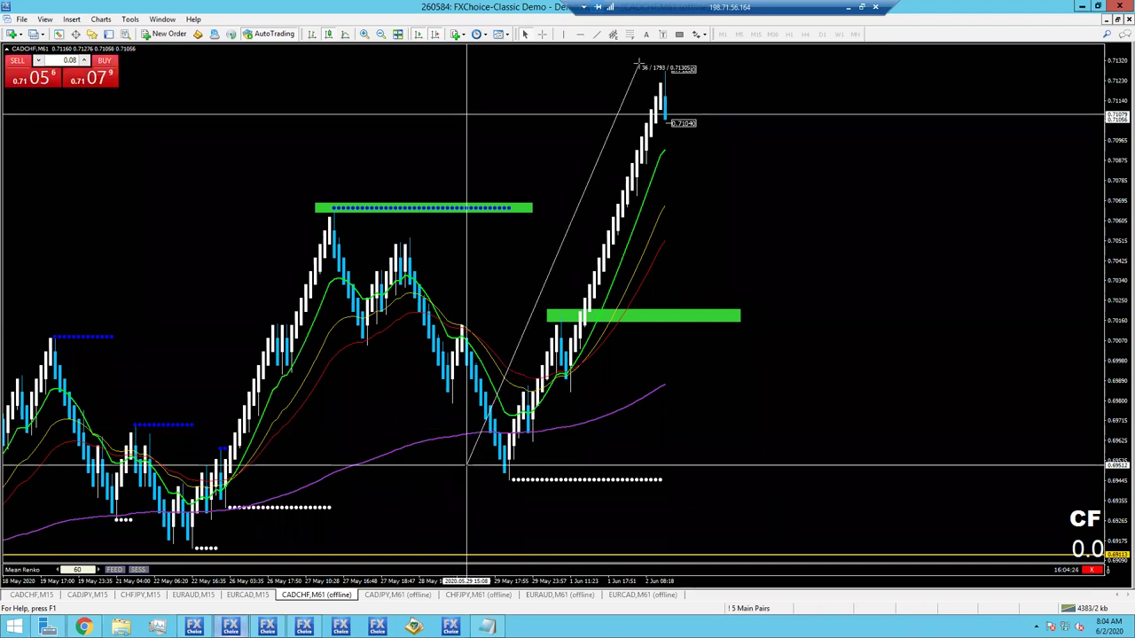
{"action": "left_click_drag", "start_coordinate": [638, 62], "coordinate": [638, 62]}
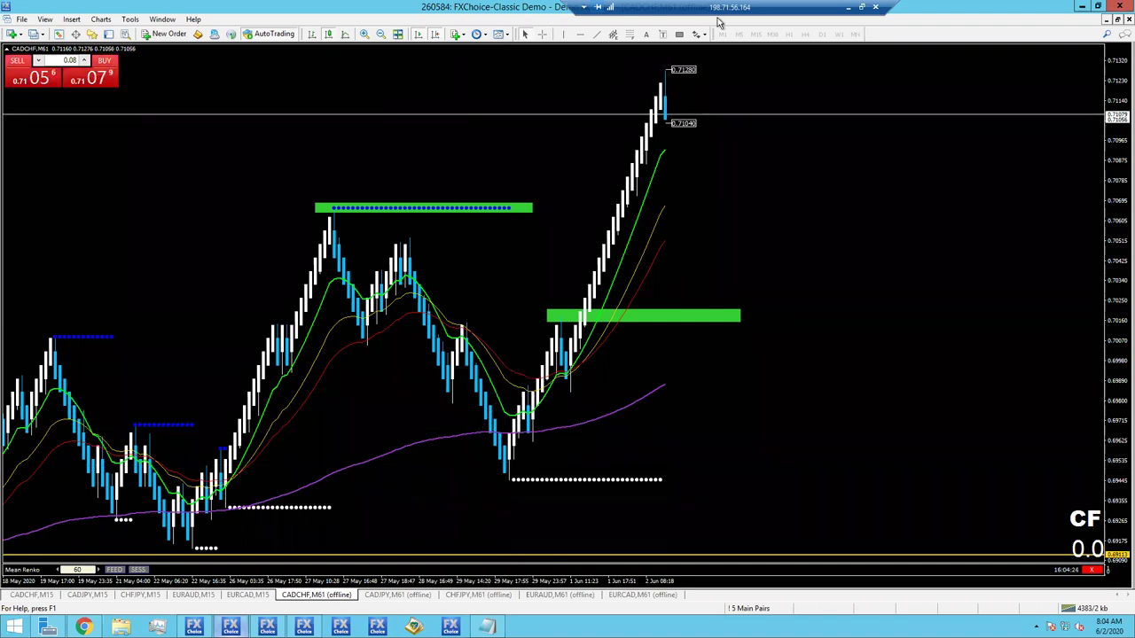
{"action": "middle_click", "coordinate": [656, 265]}
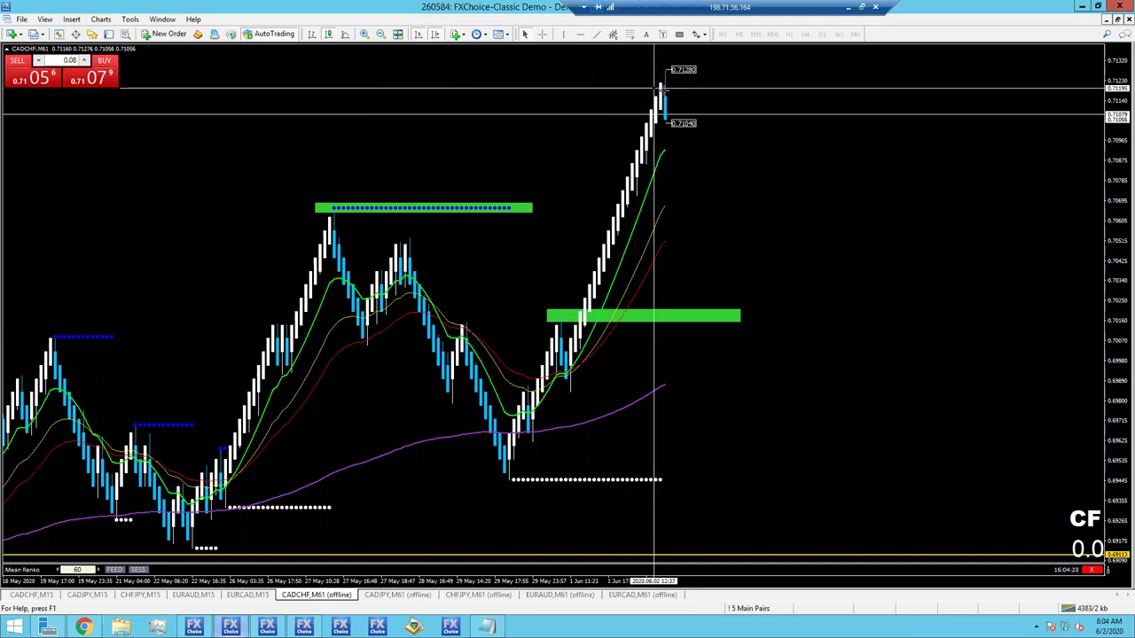
{"action": "left_click_drag", "start_coordinate": [660, 88], "coordinate": [700, 241]}
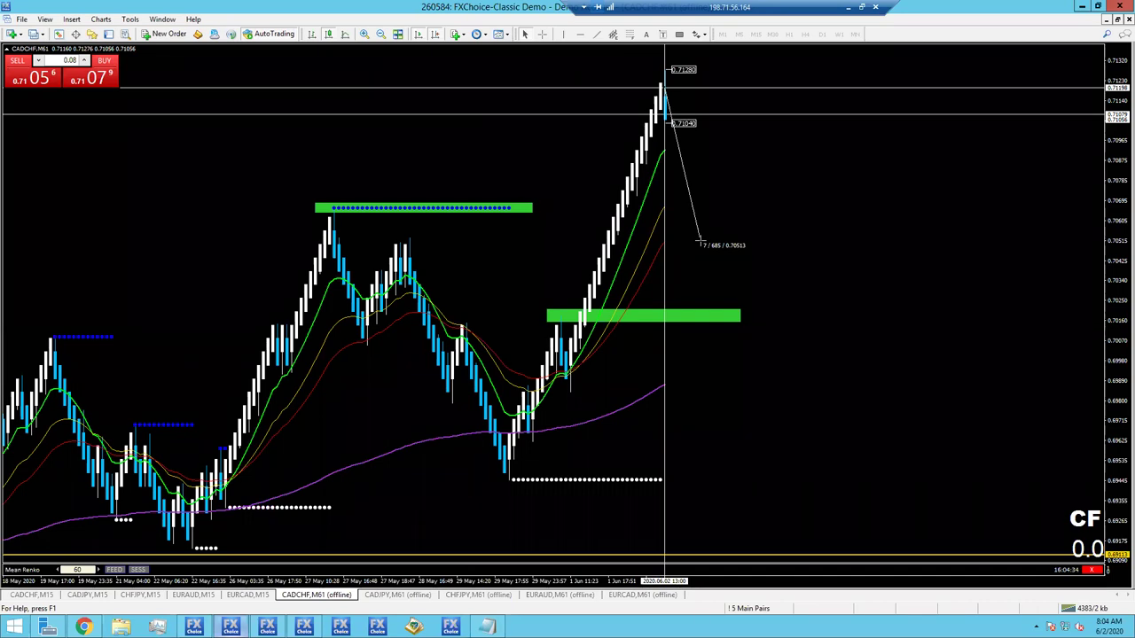
{"action": "left_click_drag", "start_coordinate": [700, 241], "coordinate": [751, 69]}
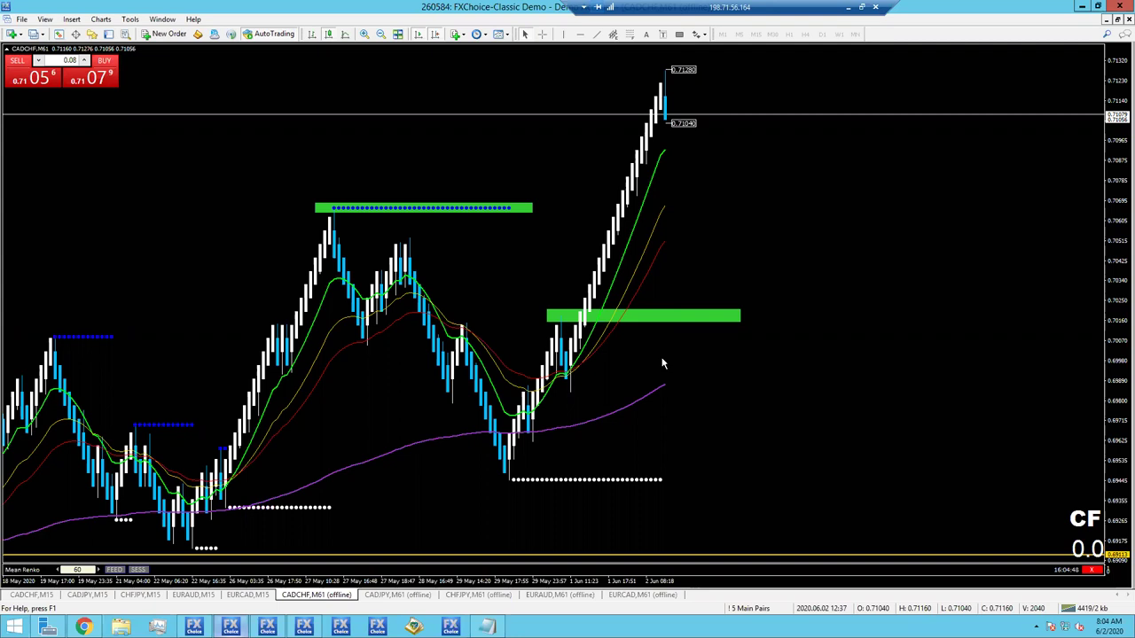
- Open the CADJPY M61 chart and measure the latest rally from its last swing low to the high with the crosshair
{"action": "left_click", "coordinate": [384, 597]}
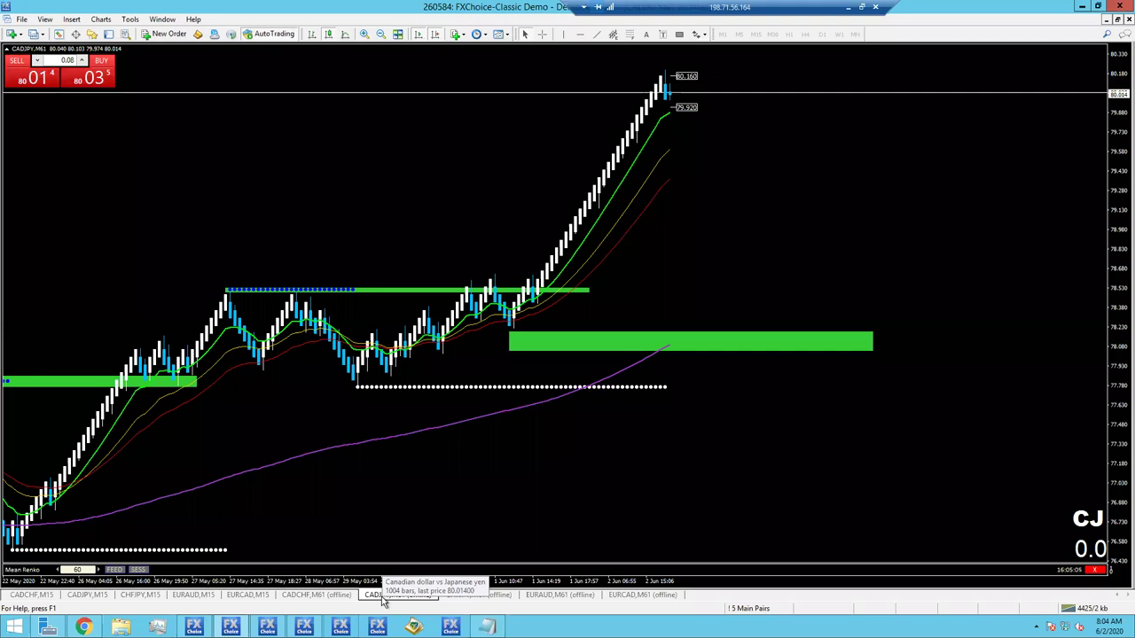
{"action": "middle_click", "coordinate": [535, 270]}
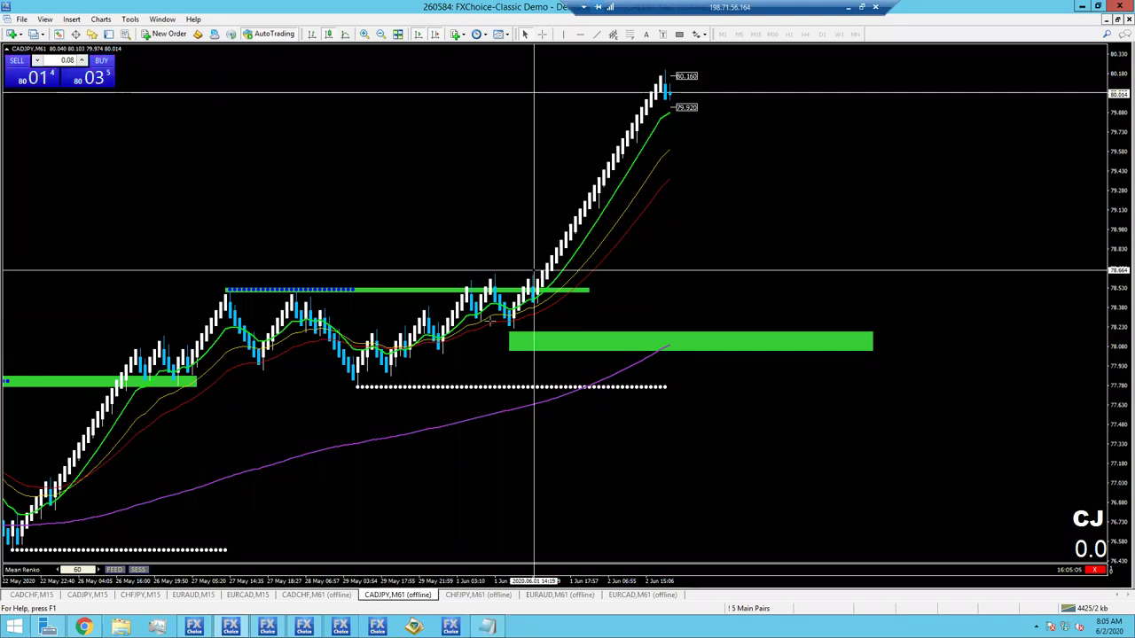
{"action": "left_click_drag", "start_coordinate": [491, 324], "coordinate": [647, 77]}
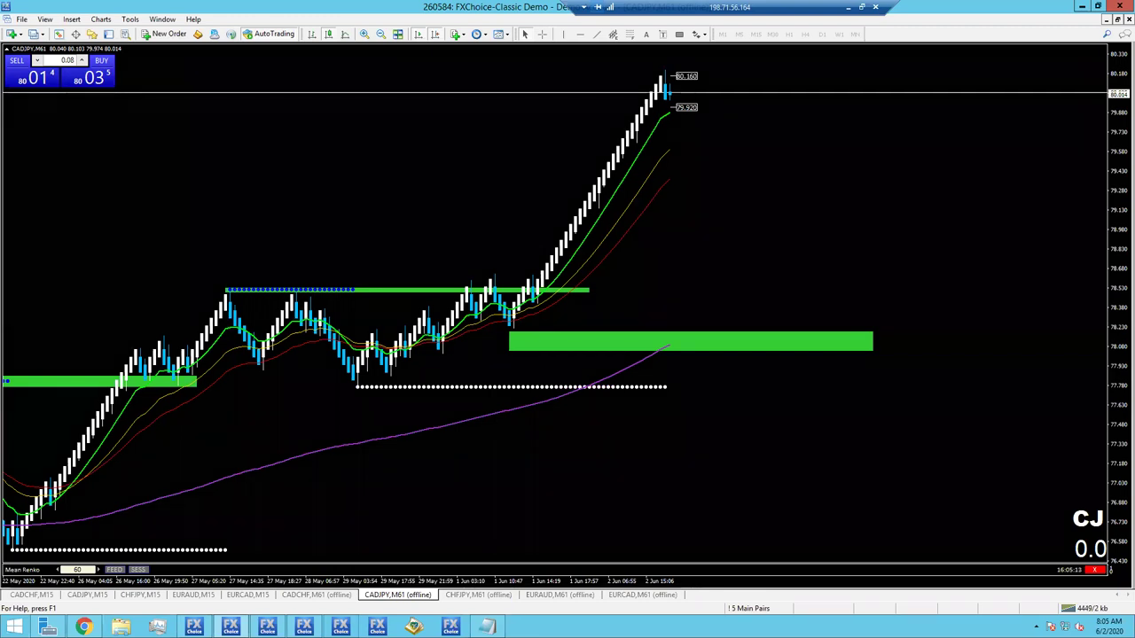
- Sketch a red rise, pullback and long rally beside the CADJPY price, with arrows pointing at the sketched rally and the real one
{"action": "mouse_move", "coordinate": [696, 384]}
{"action": "left_mouse_down"}
{"action": "mouse_move", "coordinate": [774, 263]}
{"action": "mouse_move", "coordinate": [798, 356]}
{"action": "left_mouse_up"}
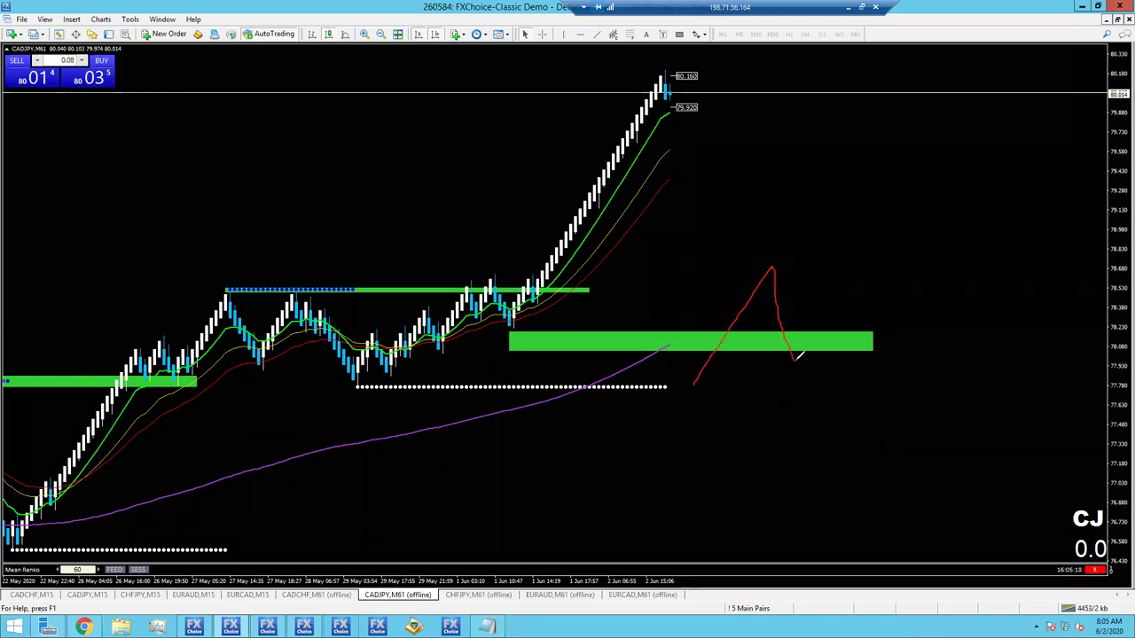
{"action": "left_click_drag", "start_coordinate": [798, 355], "coordinate": [896, 67]}
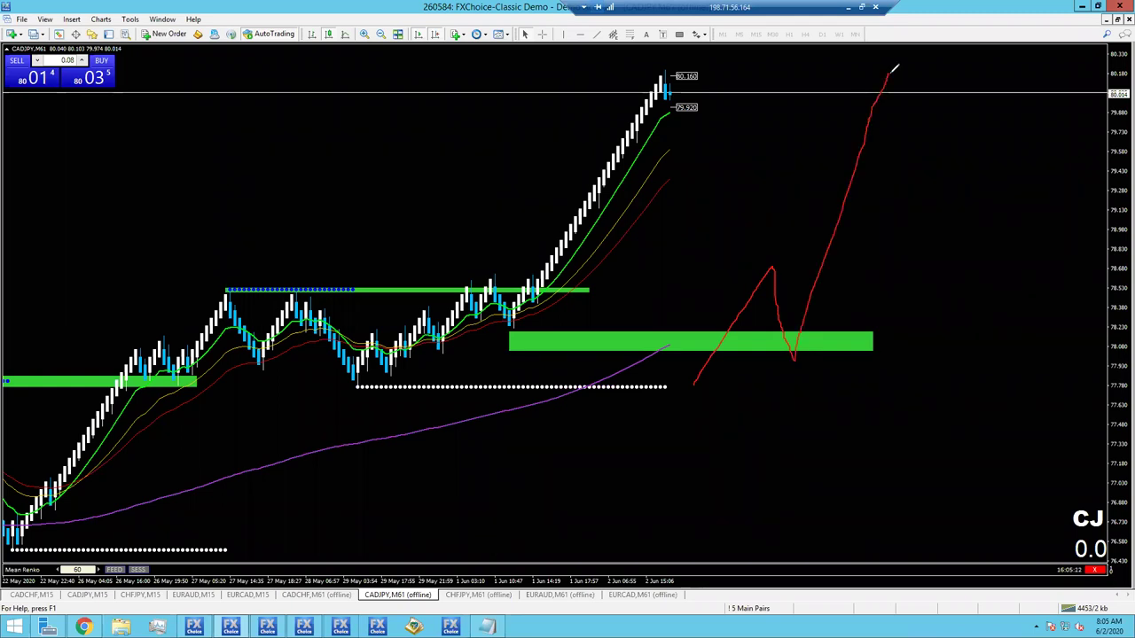
{"action": "mouse_move", "coordinate": [722, 136]}
{"action": "left_mouse_down"}
{"action": "mouse_move", "coordinate": [760, 137]}
{"action": "mouse_move", "coordinate": [835, 184]}
{"action": "mouse_move", "coordinate": [792, 201]}
{"action": "left_mouse_up"}
{"action": "mouse_move", "coordinate": [476, 110]}
{"action": "left_mouse_down"}
{"action": "mouse_move", "coordinate": [606, 161]}
{"action": "mouse_move", "coordinate": [590, 178]}
{"action": "left_mouse_up"}
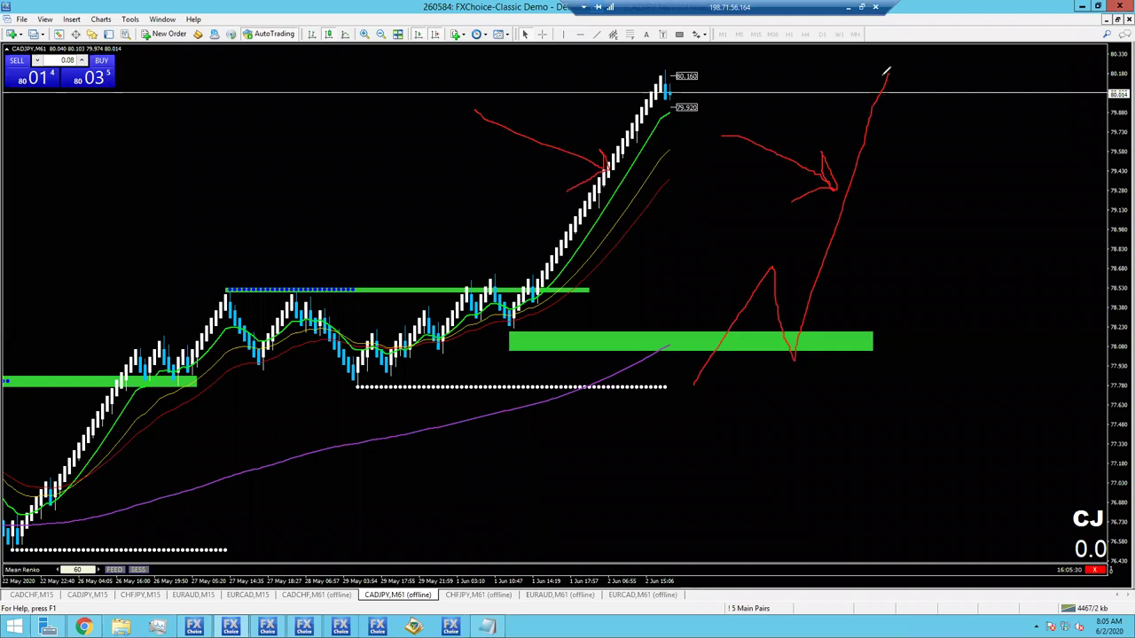
- Extend the freehand price projection on the CADJPY chart with a pullback and a renewed rally, marking the rally with an arrow
{"action": "left_click_drag", "start_coordinate": [886, 75], "coordinate": [921, 199]}
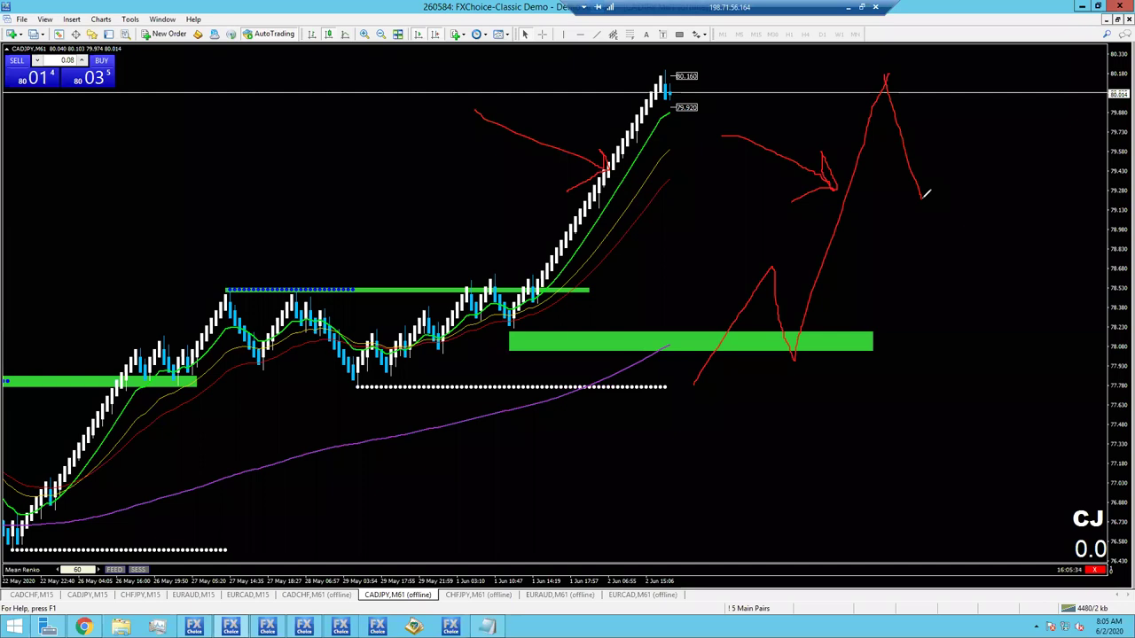
{"action": "left_click_drag", "start_coordinate": [921, 198], "coordinate": [951, 53]}
{"action": "left_click_drag", "start_coordinate": [966, 124], "coordinate": [1031, 139]}
{"action": "mouse_move", "coordinate": [976, 107]}
{"action": "left_mouse_down"}
{"action": "mouse_move", "coordinate": [956, 126]}
{"action": "mouse_move", "coordinate": [979, 140]}
{"action": "left_mouse_up"}
- Sketch a pullback to a horizontal level with a rebound beside the CADJPY price, circle the projected peak, and clear all freehand annotations
{"action": "left_click_drag", "start_coordinate": [714, 198], "coordinate": [712, 202]}
{"action": "mouse_move", "coordinate": [826, 216]}
{"action": "left_mouse_down"}
{"action": "mouse_move", "coordinate": [656, 210]}
{"action": "mouse_move", "coordinate": [767, 65]}
{"action": "mouse_move", "coordinate": [771, 89]}
{"action": "left_mouse_up"}
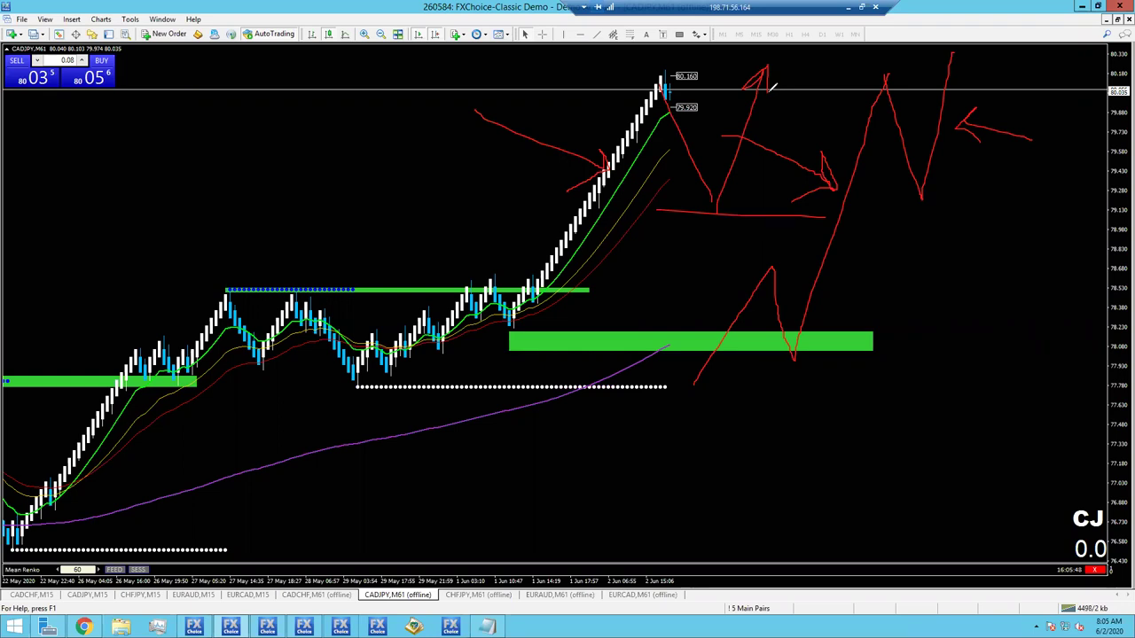
{"action": "mouse_move", "coordinate": [977, 322]}
{"action": "left_mouse_down"}
{"action": "mouse_move", "coordinate": [846, 228]}
{"action": "mouse_move", "coordinate": [843, 248]}
{"action": "mouse_move", "coordinate": [858, 235]}
{"action": "left_mouse_up"}
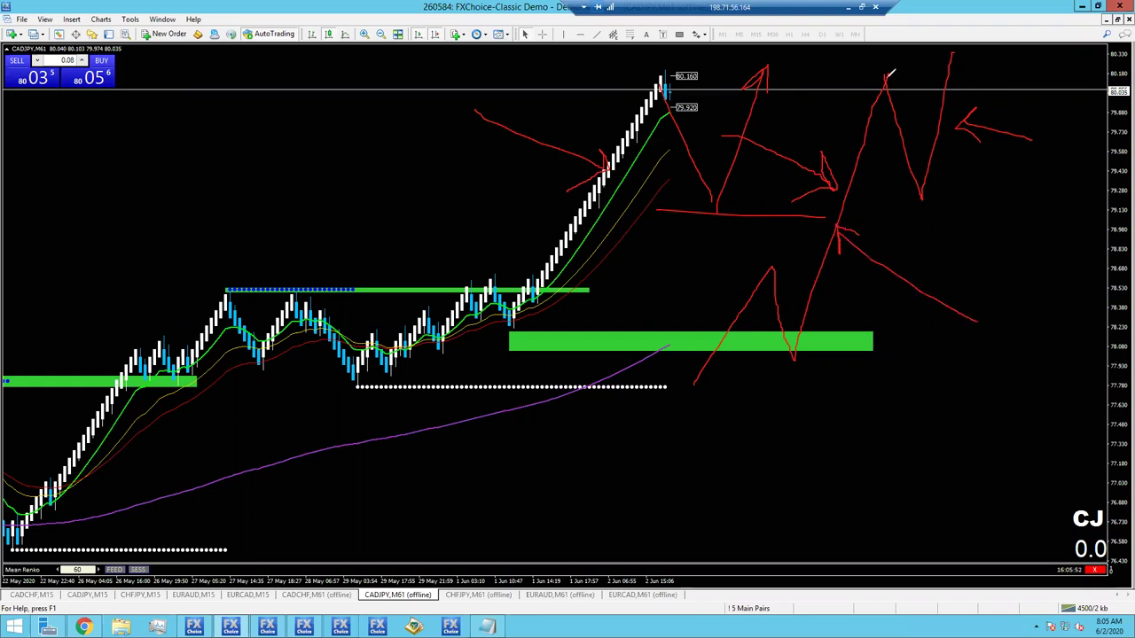
{"action": "mouse_move", "coordinate": [890, 56]}
{"action": "left_mouse_down"}
{"action": "mouse_move", "coordinate": [859, 83]}
{"action": "mouse_move", "coordinate": [897, 117]}
{"action": "mouse_move", "coordinate": [916, 65]}
{"action": "mouse_move", "coordinate": [904, 55]}
{"action": "left_mouse_up"}
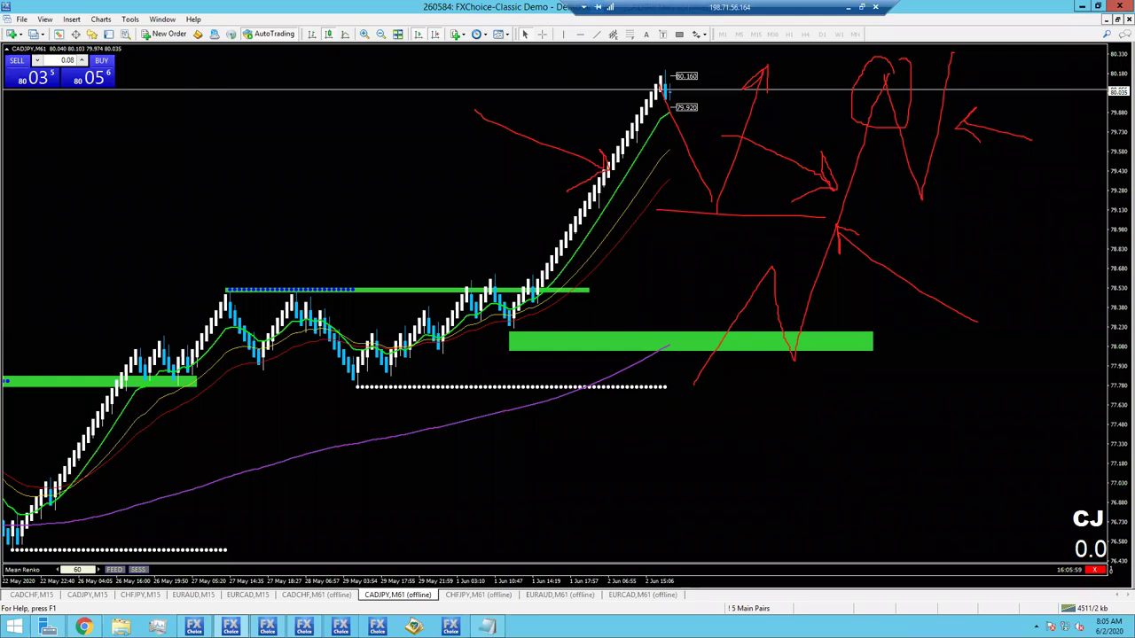
{"action": "key", "text": "Escape"}
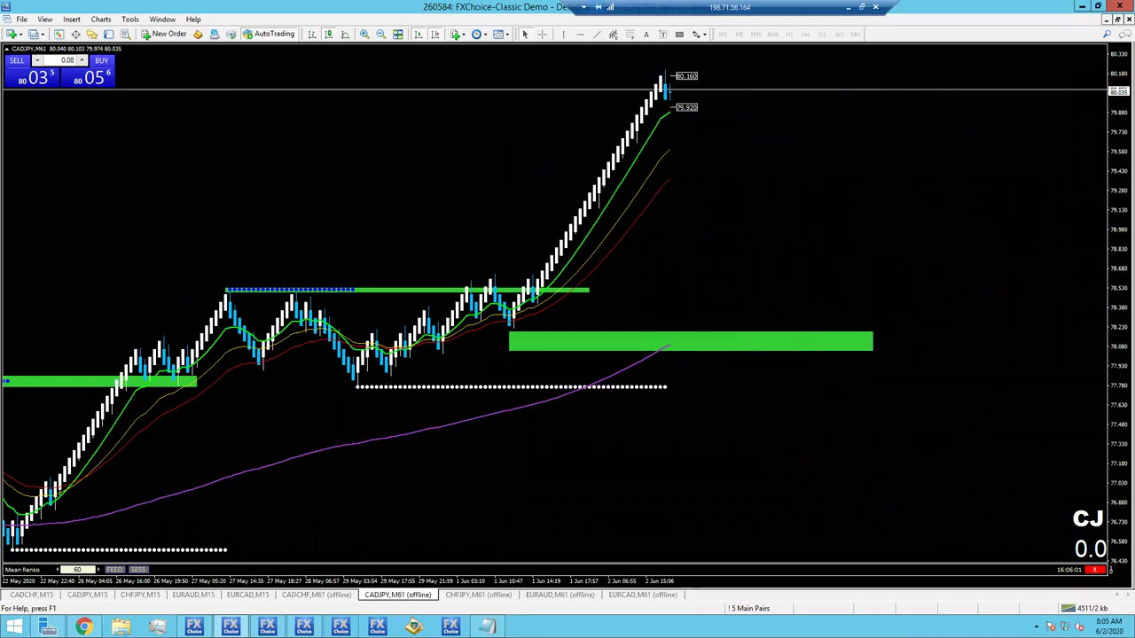
- Open the CHFJPY,M61 chart and delete the yellow horizontal line at 111.600
{"action": "left_click", "coordinate": [470, 595]}
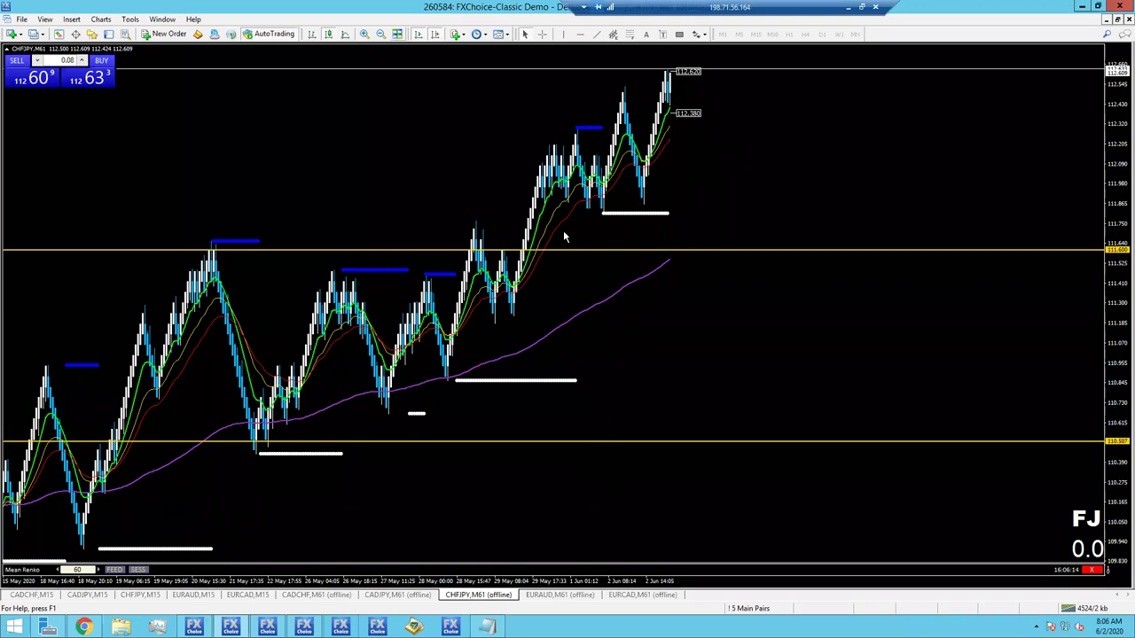
{"action": "left_click", "coordinate": [381, 33]}
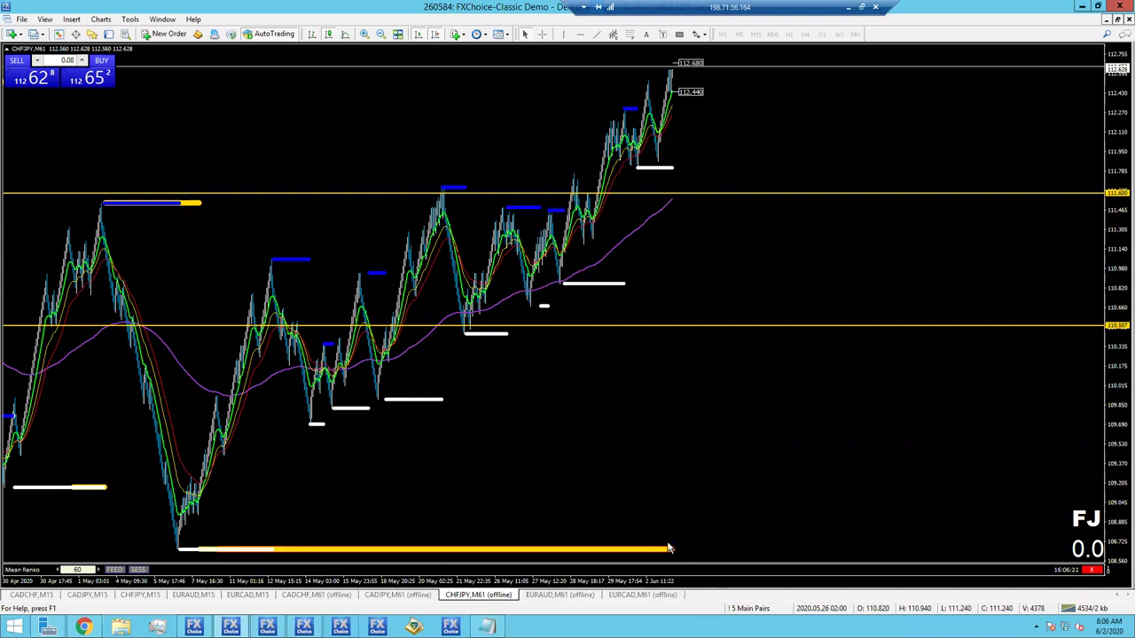
{"action": "middle_click", "coordinate": [663, 550]}
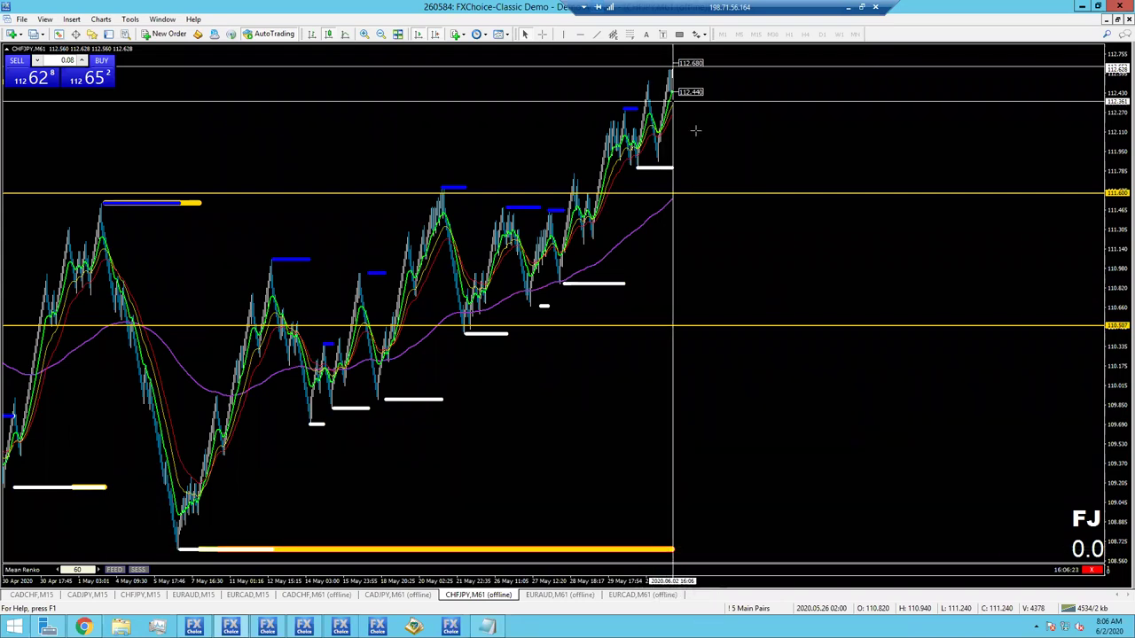
{"action": "middle_click", "coordinate": [695, 130]}
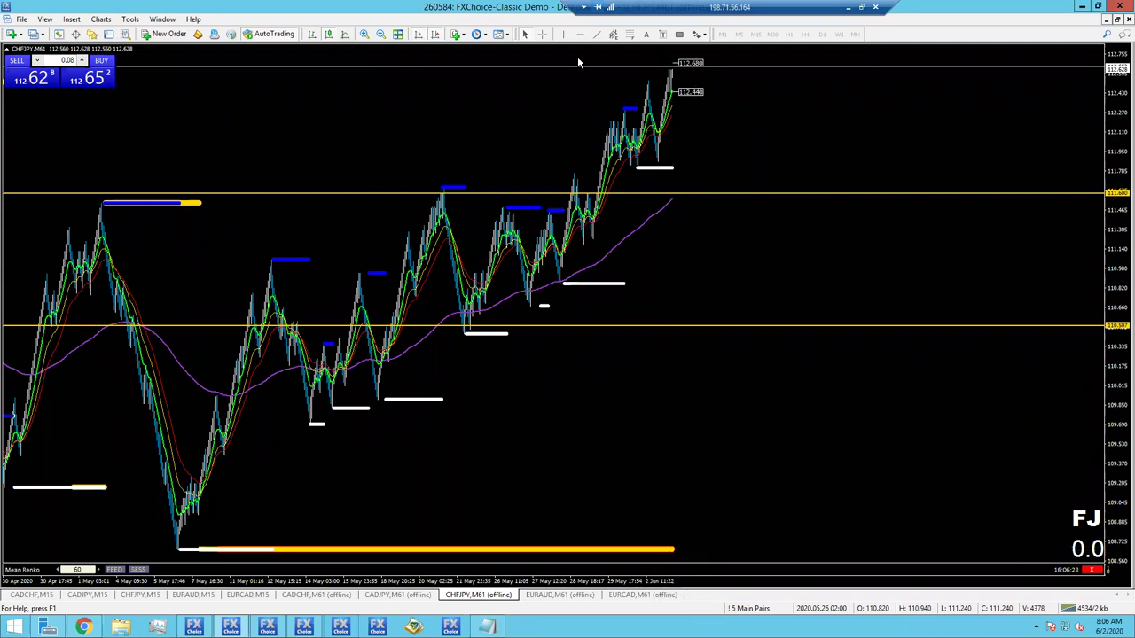
{"action": "left_click", "coordinate": [366, 34]}
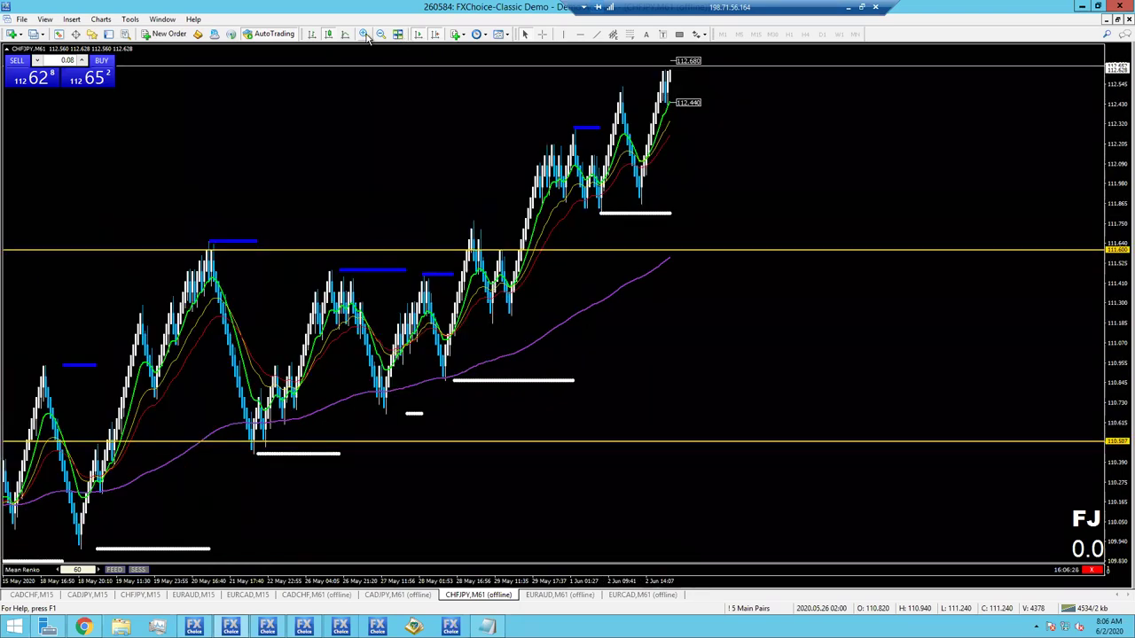
{"action": "left_click", "coordinate": [366, 34]}
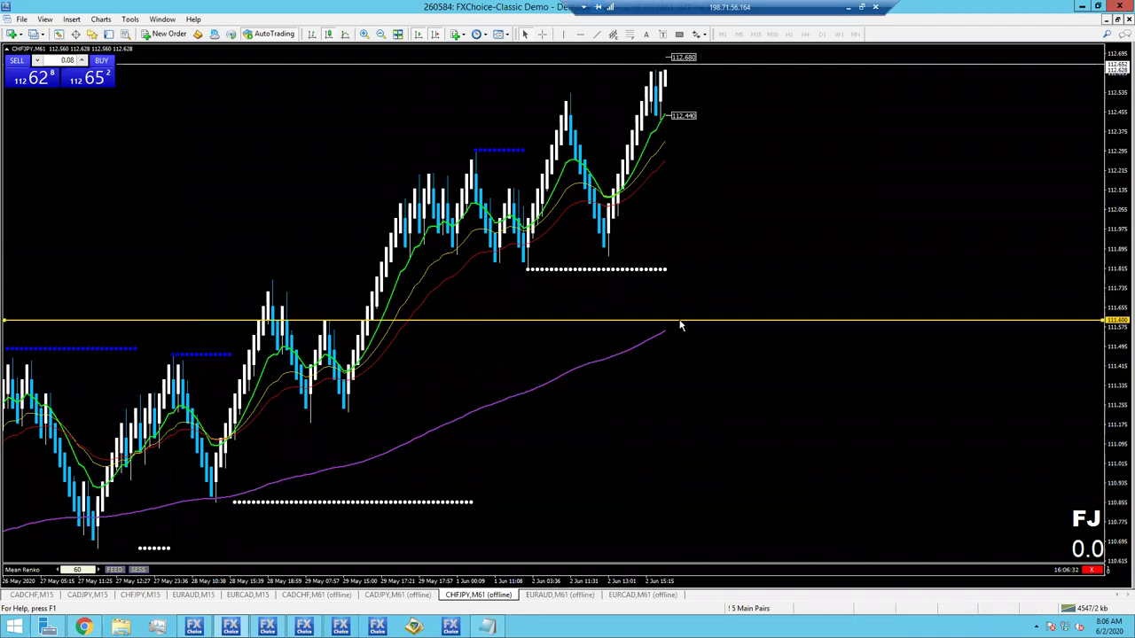
{"action": "key", "text": "BackSpace"}
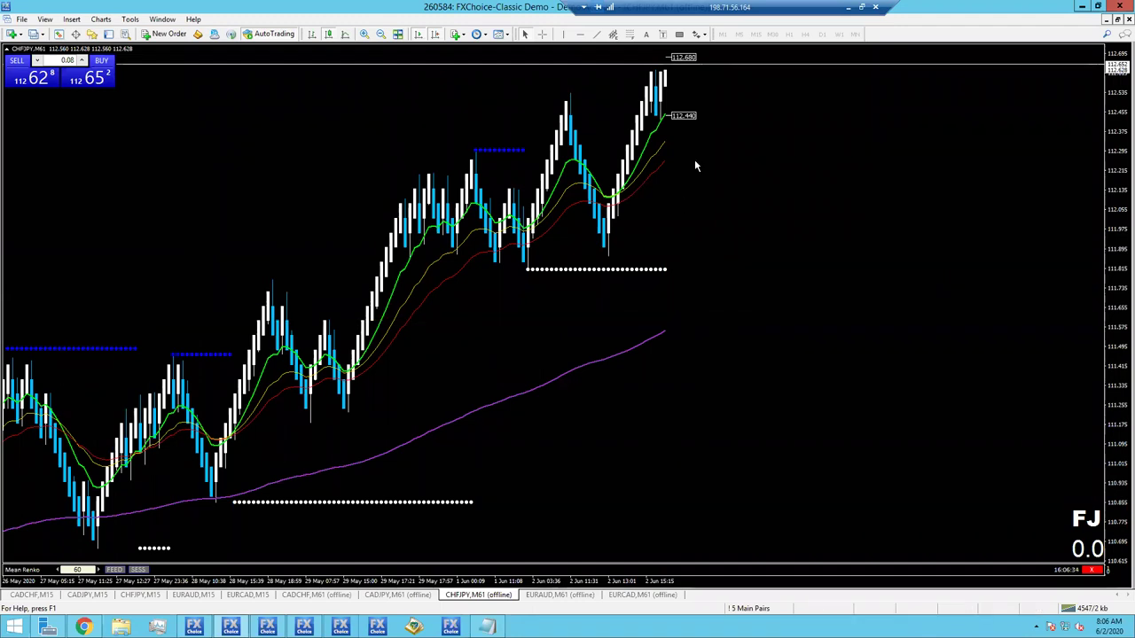
- Inspect the latest CHFJPY price swing with the crosshair
{"action": "middle_click", "coordinate": [624, 64]}
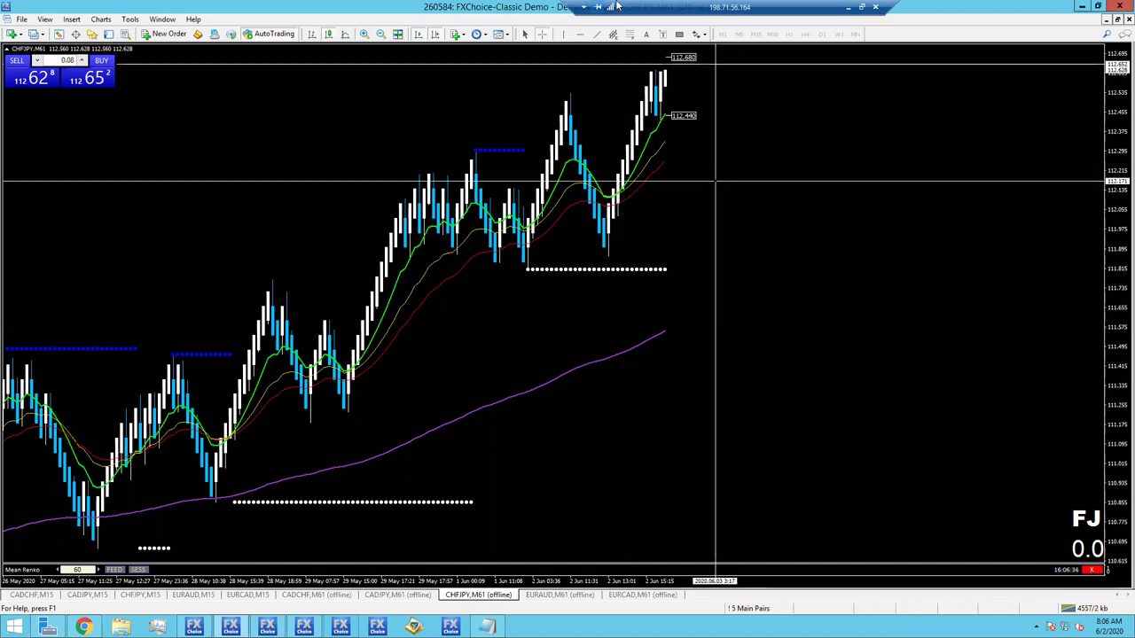
{"action": "key", "text": "Escape"}
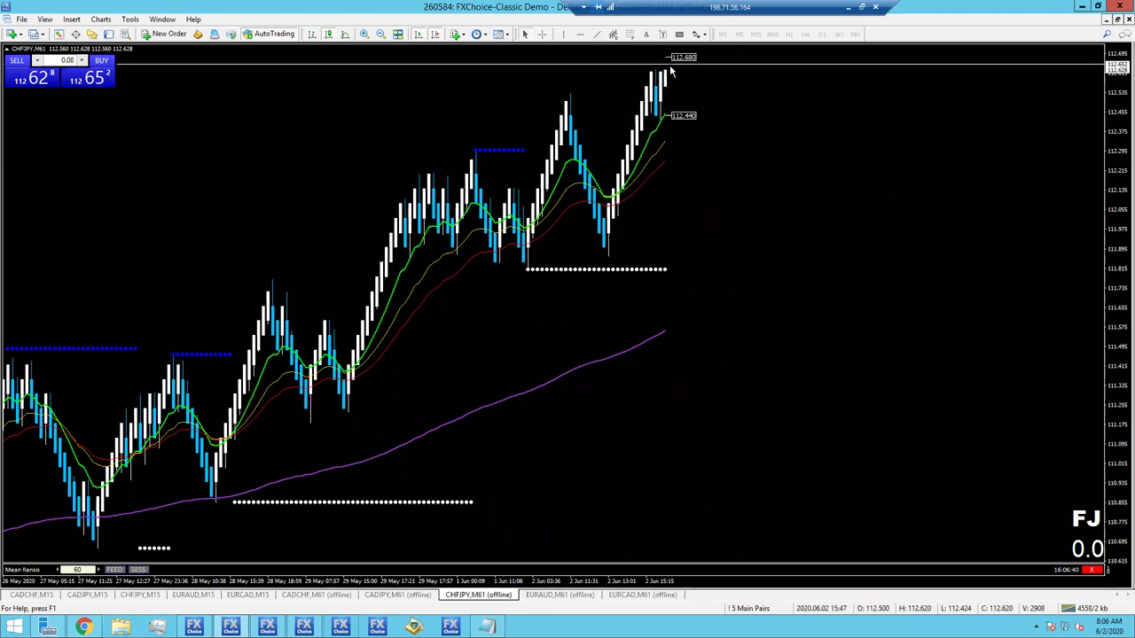
{"action": "middle_click", "coordinate": [609, 117]}
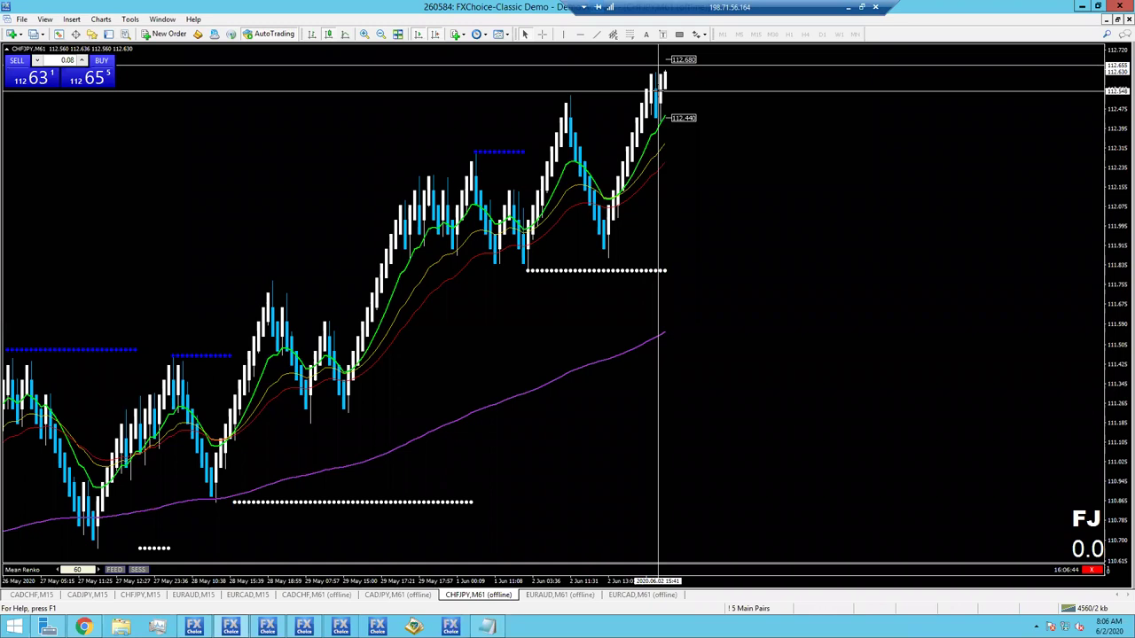
{"action": "middle_click", "coordinate": [658, 92]}
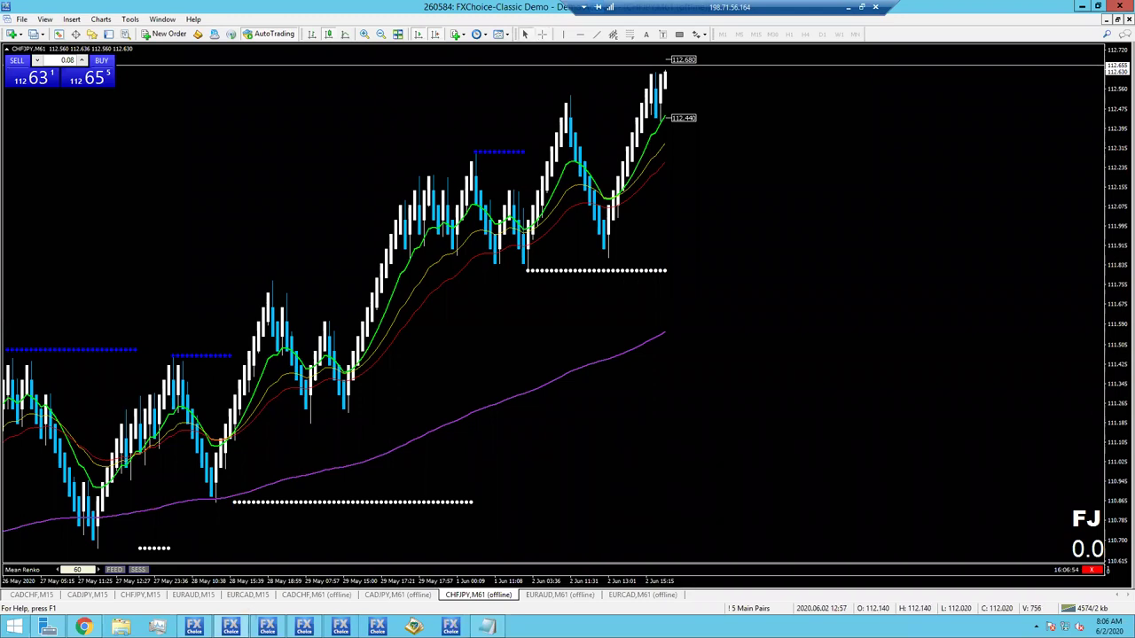
- Review the AUDUSD,M27, AUDJPY,M61 and AUDCAD,M61 charts in the other trading terminal window
{"action": "key", "text": "ctrl+F6"}
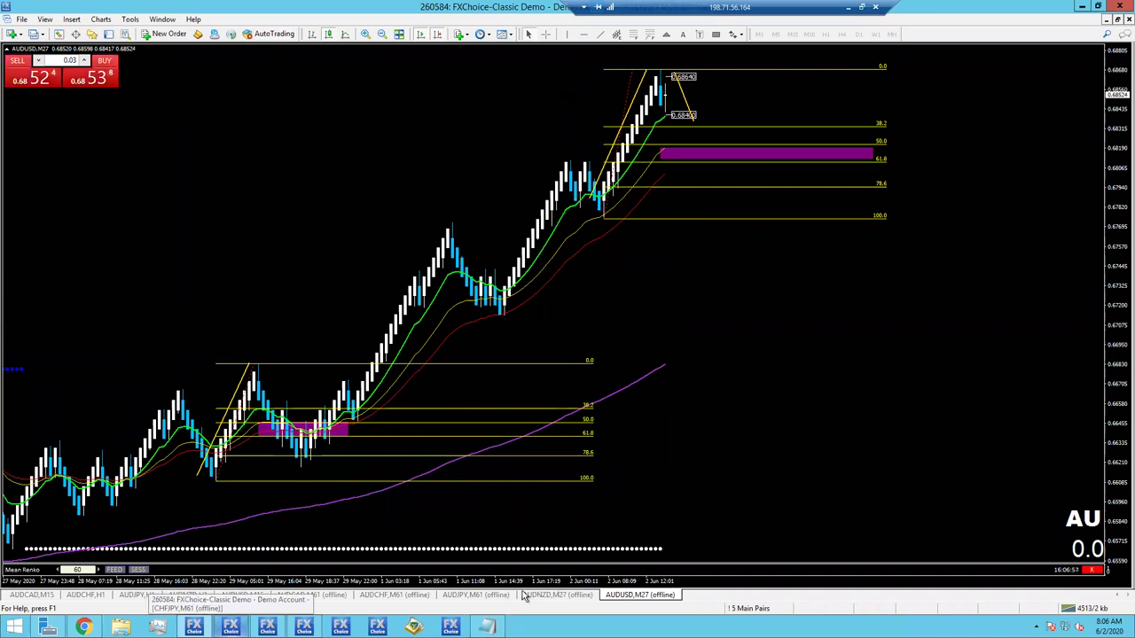
{"action": "key", "text": "ctrl+F6"}
{"action": "key", "text": "ctrl+F6"}
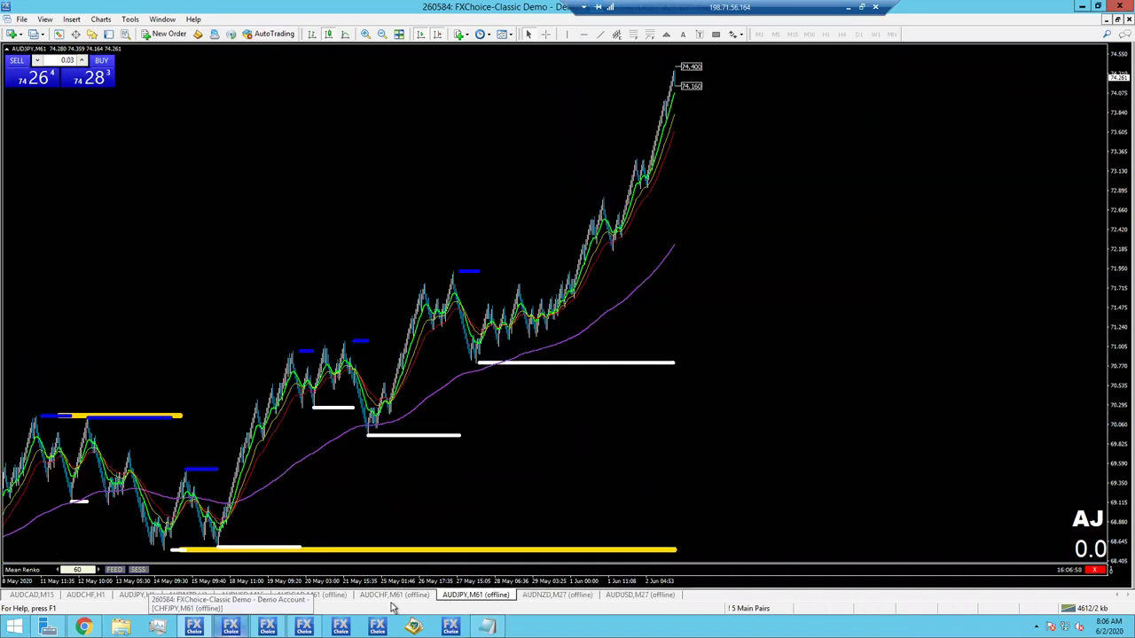
{"action": "left_click", "coordinate": [366, 599]}
{"action": "left_click", "coordinate": [326, 598]}
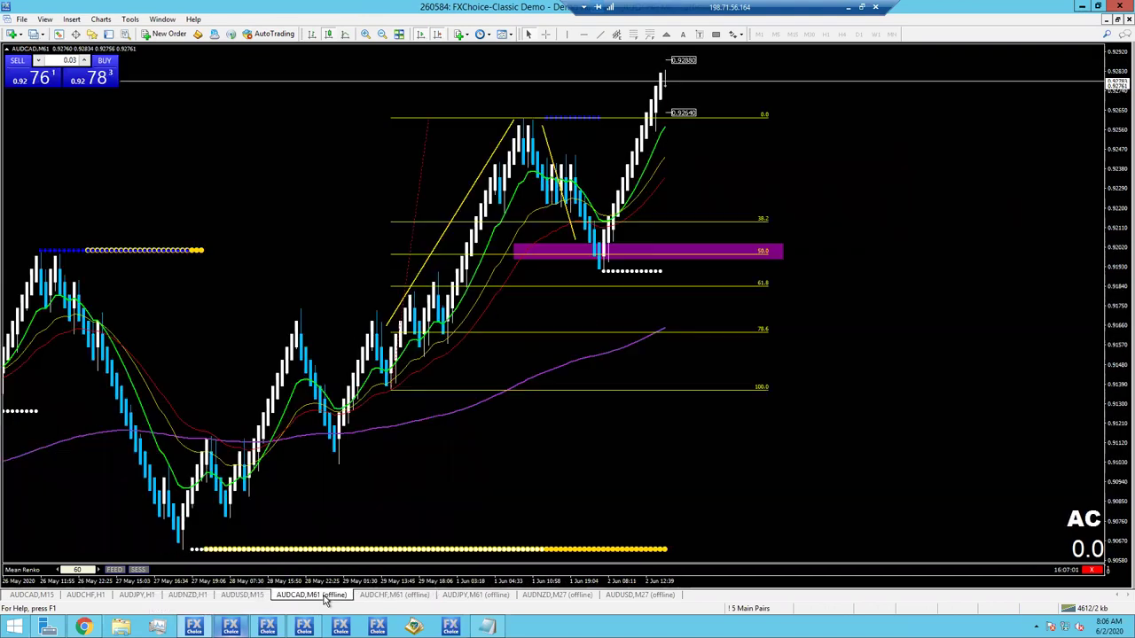
- Add the entries "AN - 123" and "AU - 123" above XAU under Levels/123 in the Notepad notes
{"action": "left_click", "coordinate": [486, 626]}
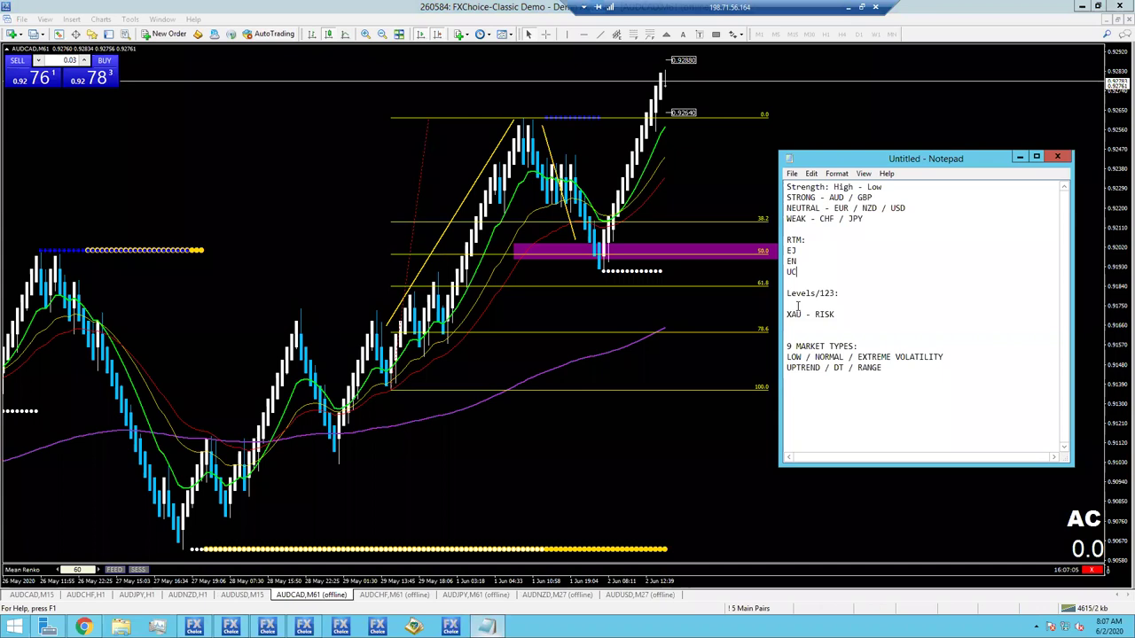
{"action": "left_click", "coordinate": [797, 306]}
{"action": "type", "text": "AN "}
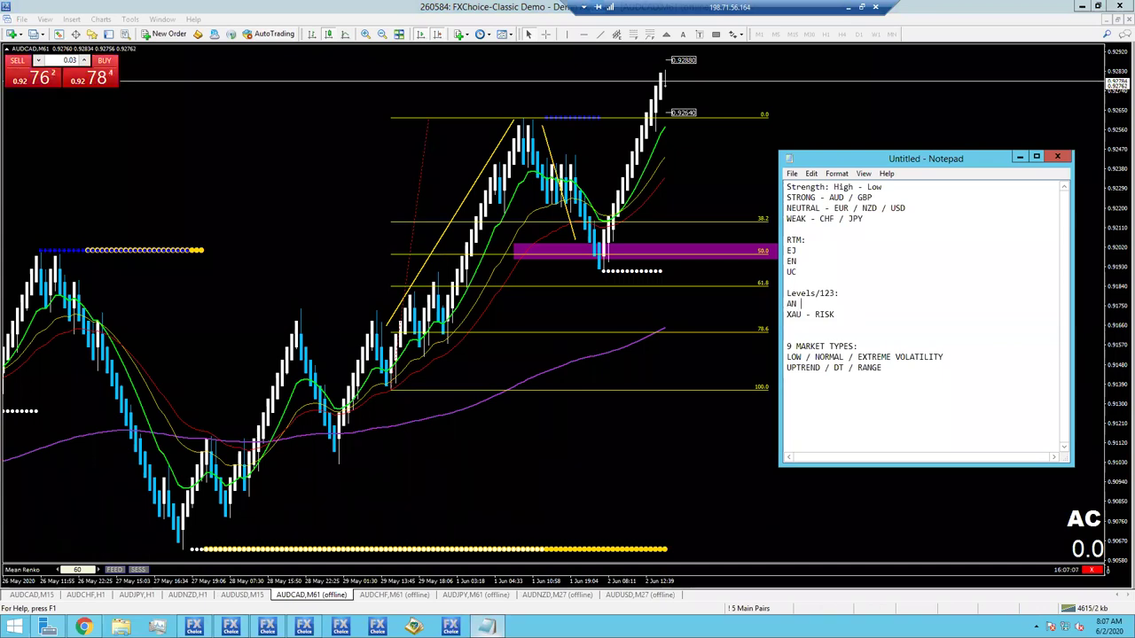
{"action": "type", "text": "- 123"}
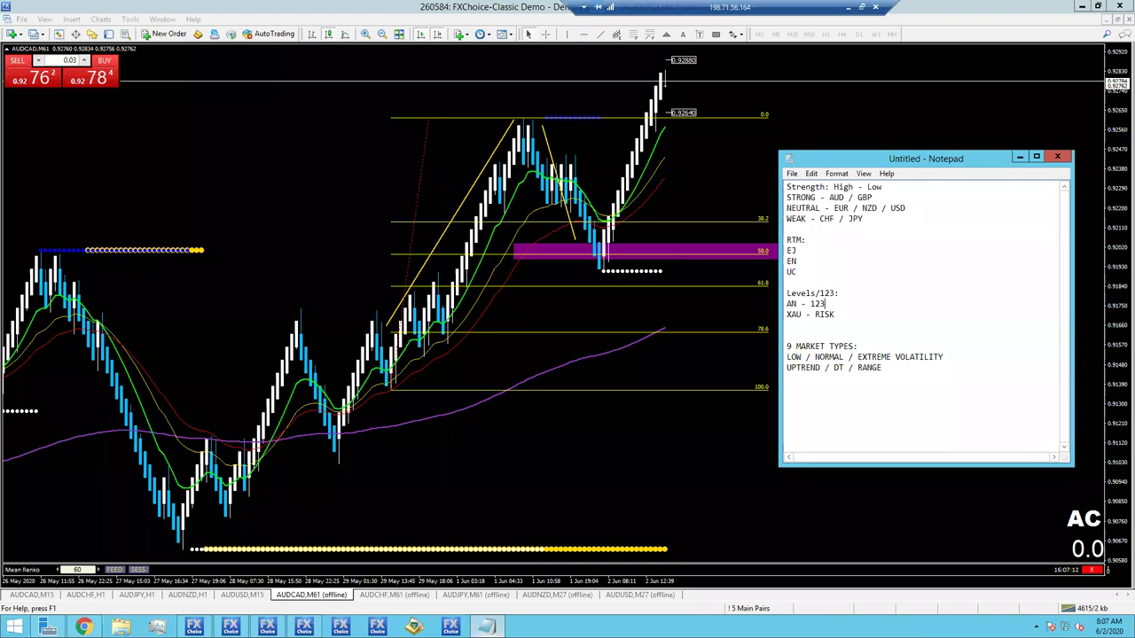
{"action": "key", "text": "Return"}
{"action": "type", "text": "AZ -"}
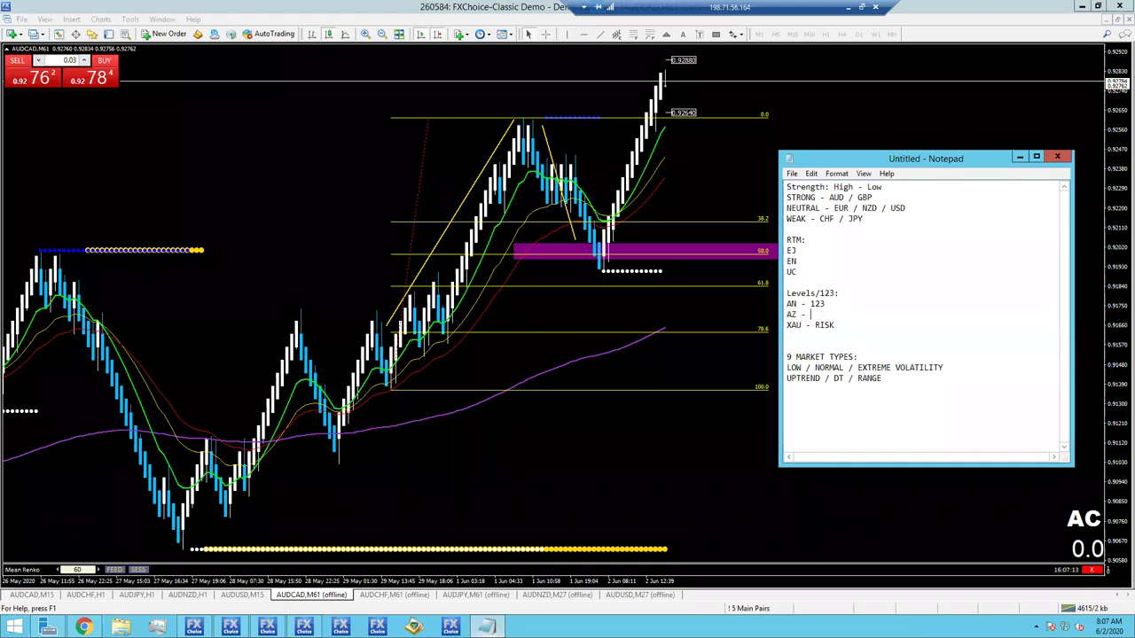
{"action": "key", "text": "BackSpace"}
{"action": "key", "text": "BackSpace"}
{"action": "type", "text": "U - 123"}
{"action": "left_click", "coordinate": [568, 497]}
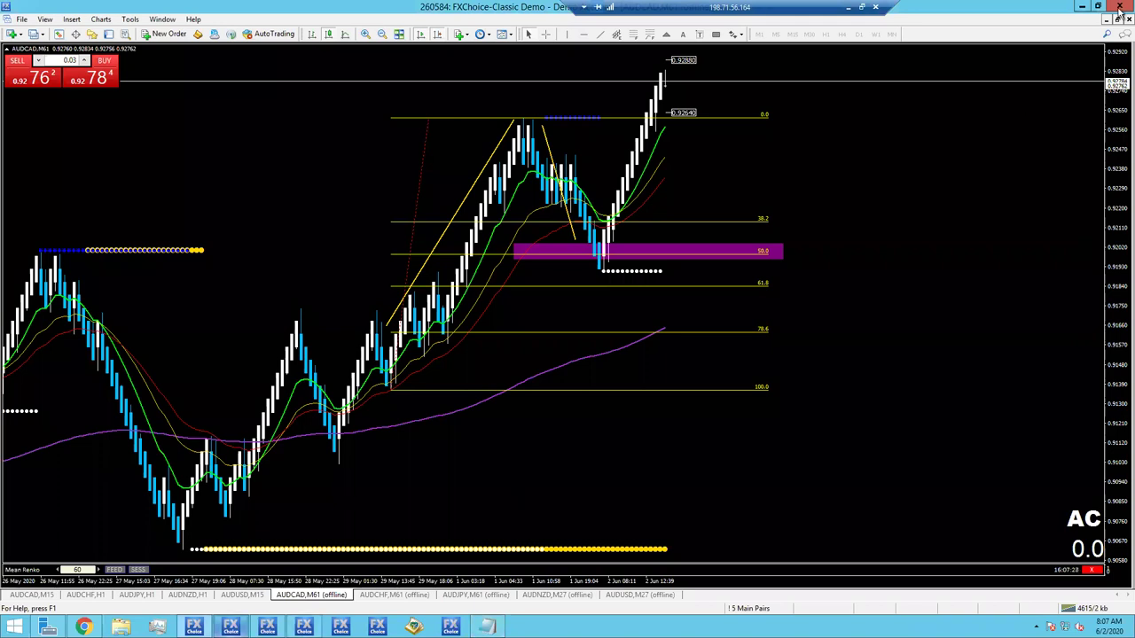
- Open the EURAUD,M61 chart and draw a Fibonacci retracement from the 2 June swing high down to the latest low
{"action": "left_click", "coordinate": [231, 627]}
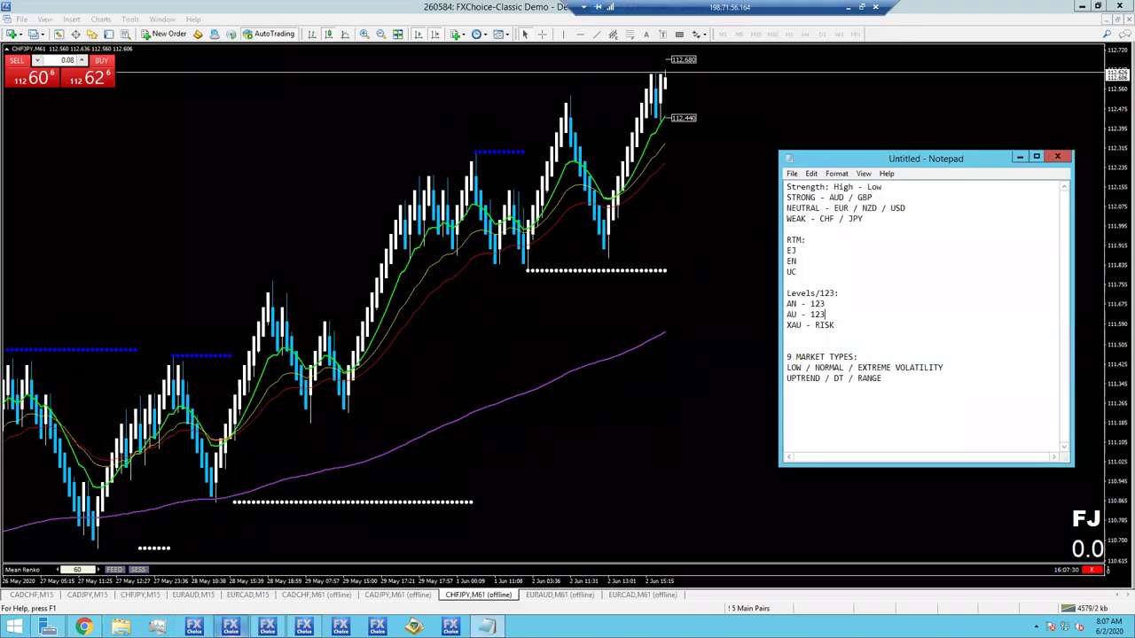
{"action": "left_click", "coordinate": [269, 610]}
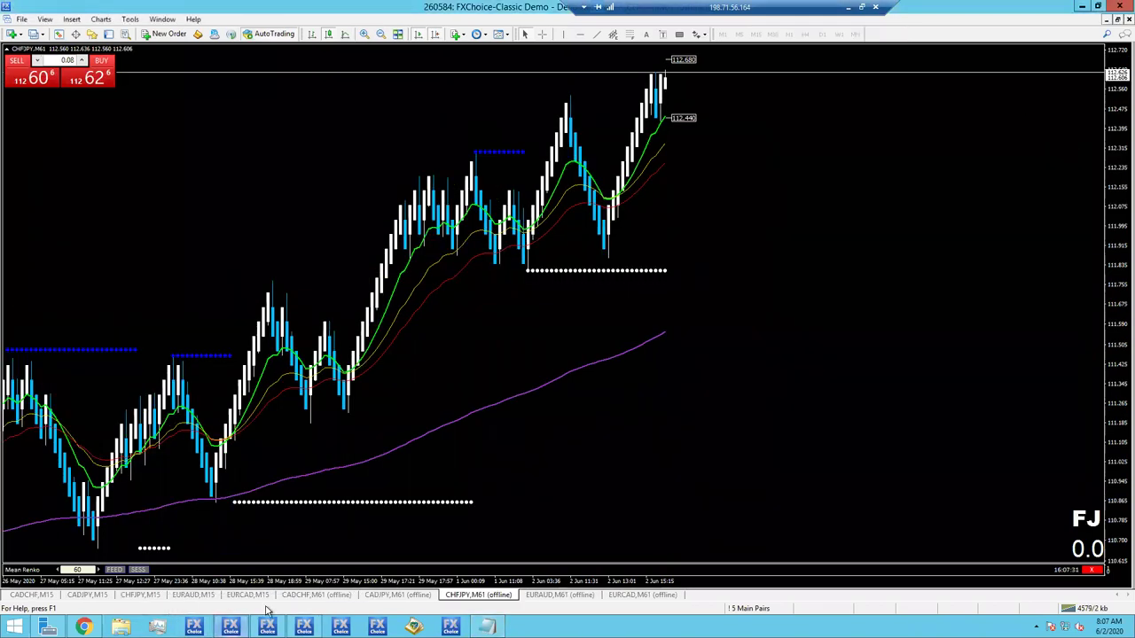
{"action": "left_click", "coordinate": [555, 595]}
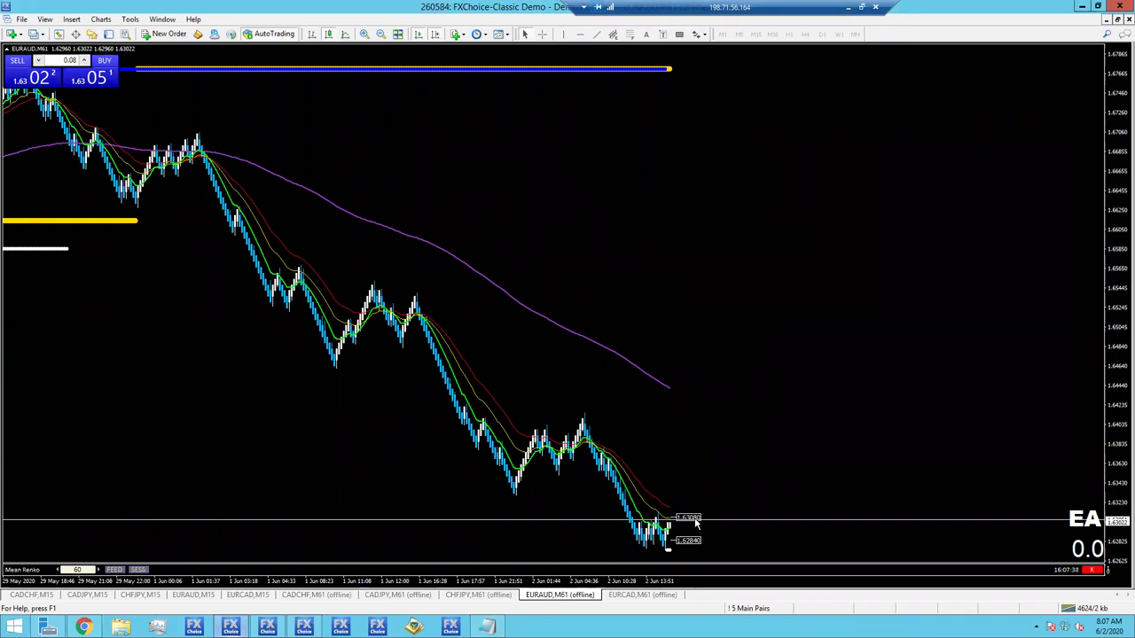
{"action": "scroll", "coordinate": [726, 462], "scroll_direction": "up", "scroll_amount": 2}
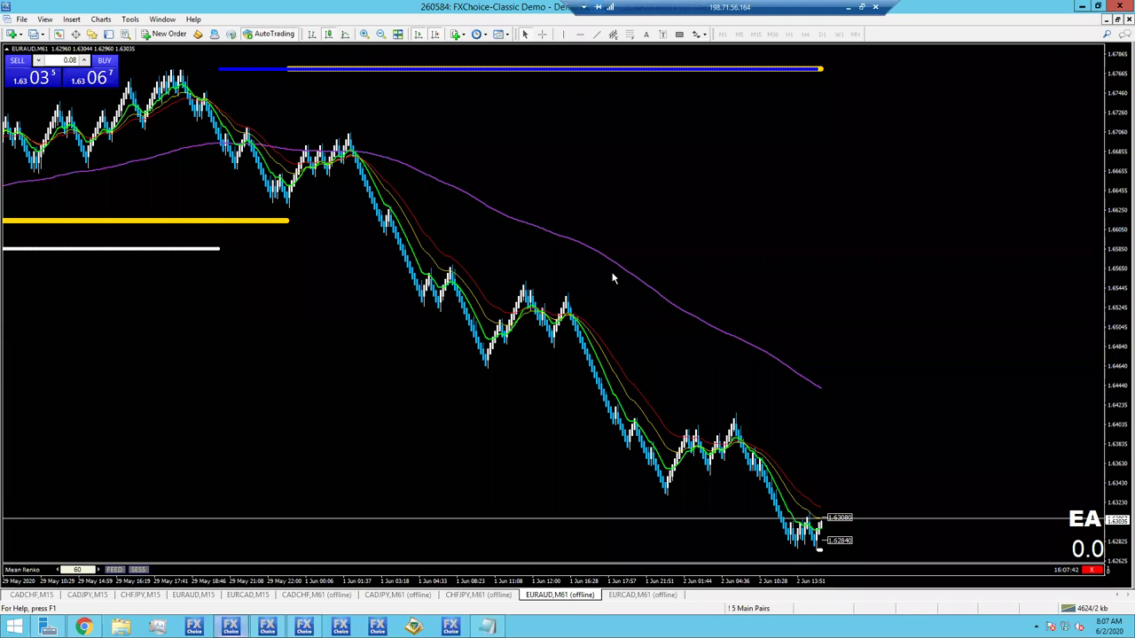
{"action": "left_click", "coordinate": [364, 33]}
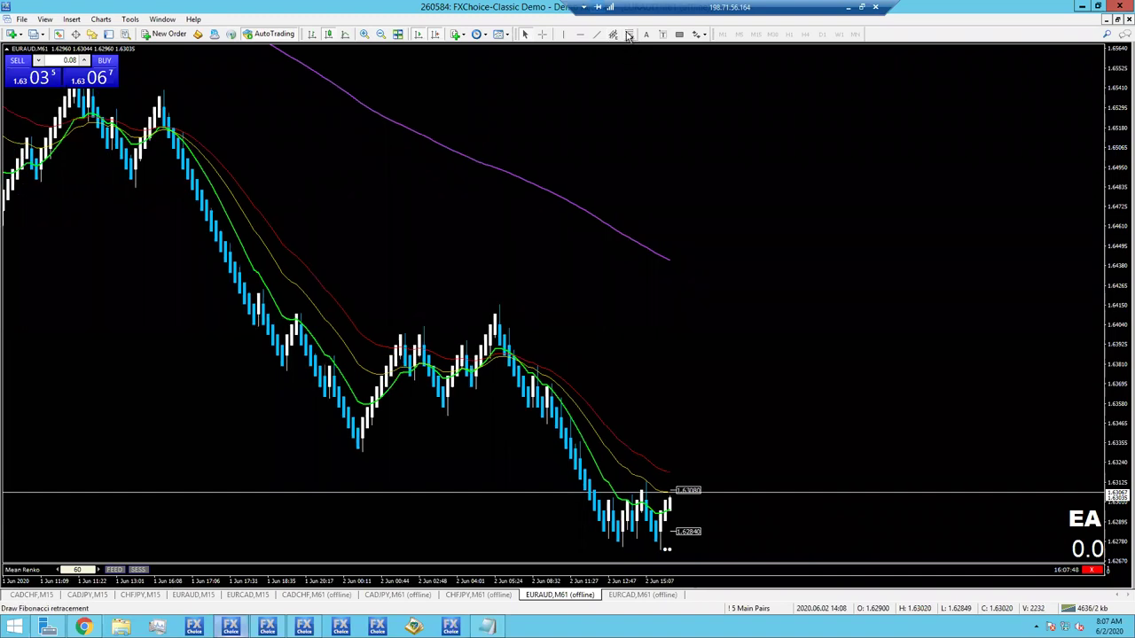
{"action": "left_click_drag", "start_coordinate": [502, 308], "coordinate": [552, 551]}
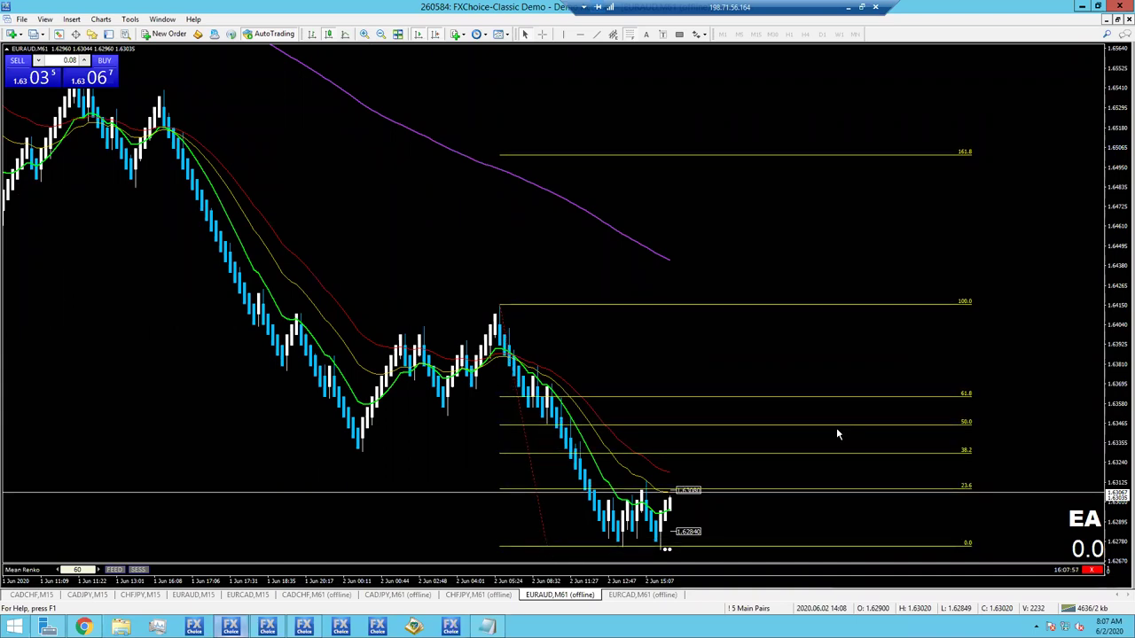
- Draw a falling trend line along the last EURAUD down move, from near the swing high to just below the 0.0 level
{"action": "left_click", "coordinate": [595, 34]}
{"action": "left_click_drag", "start_coordinate": [466, 314], "coordinate": [543, 482]}
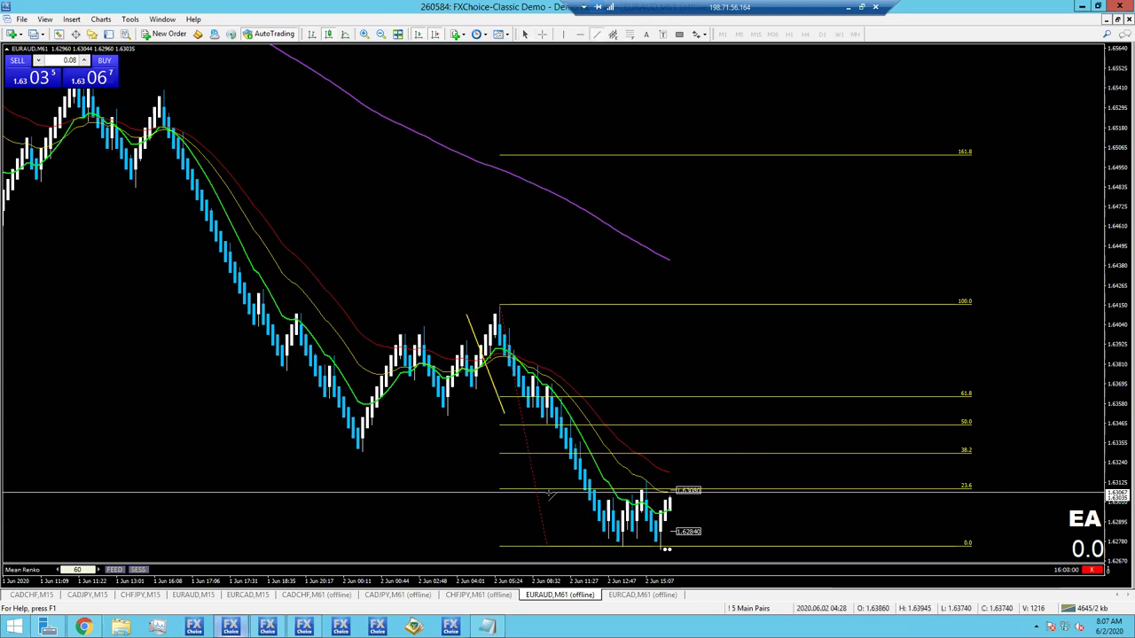
{"action": "left_click_drag", "start_coordinate": [603, 552], "coordinate": [604, 552]}
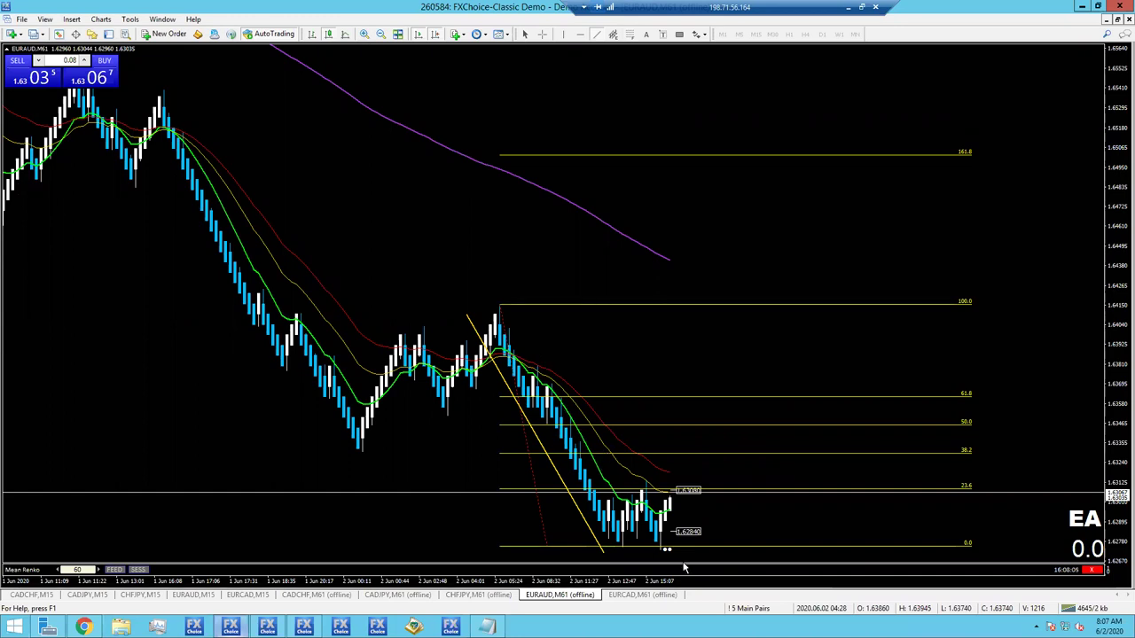
- Draw a rising trend line from the EURAUD low and a green rectangle marking the zone between the 50.0 and 61.8 levels
{"action": "left_click", "coordinate": [601, 35]}
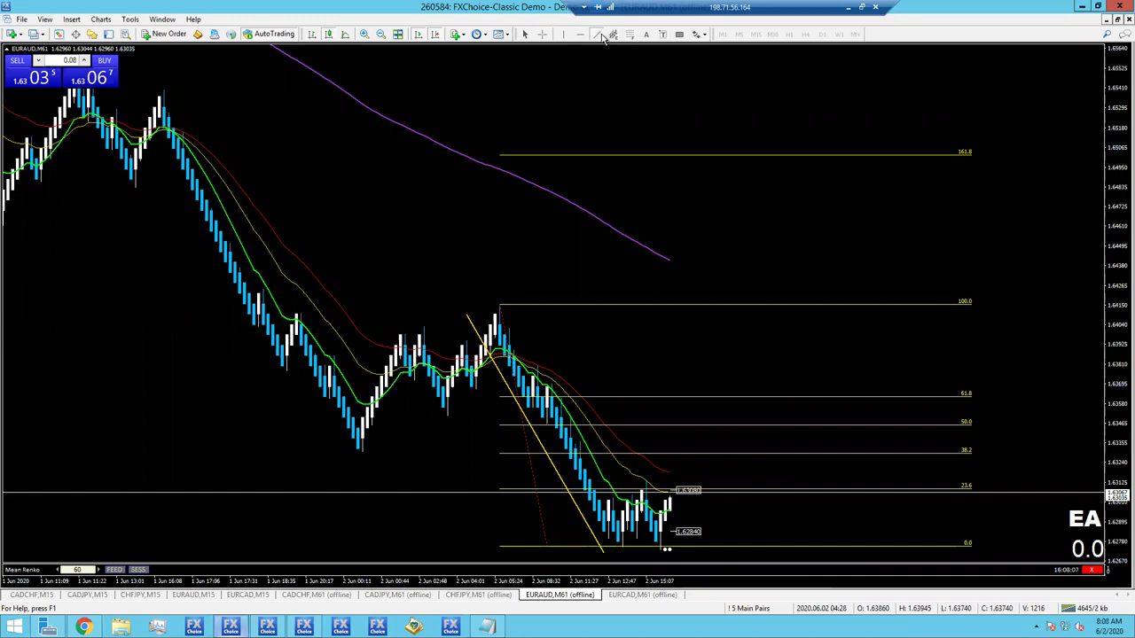
{"action": "left_click_drag", "start_coordinate": [688, 544], "coordinate": [731, 409]}
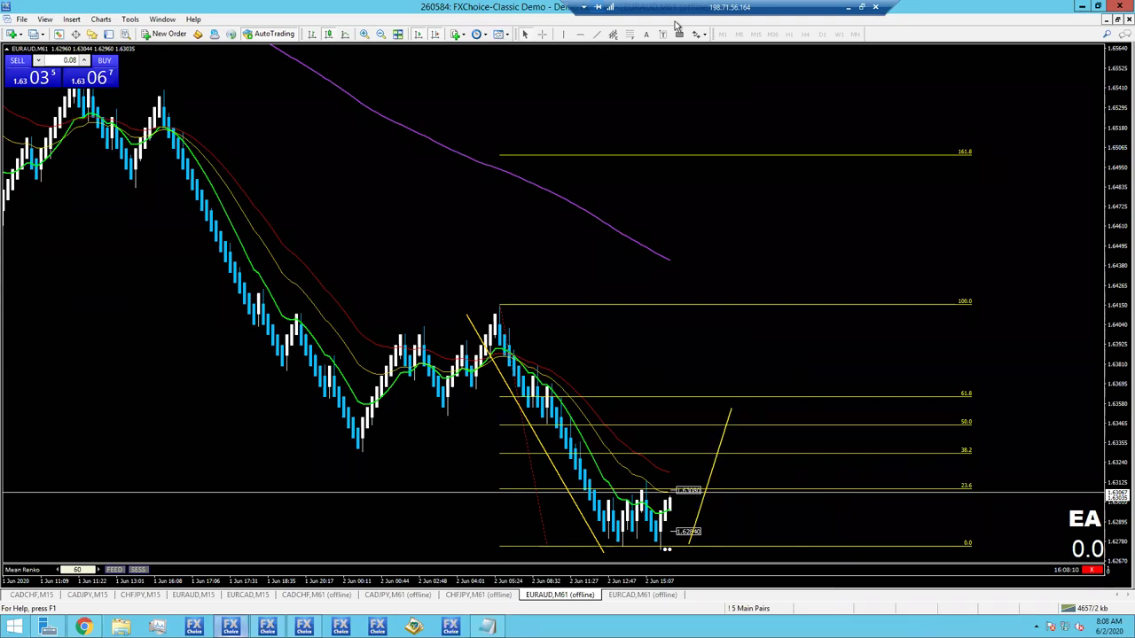
{"action": "left_click_drag", "start_coordinate": [678, 400], "coordinate": [848, 418]}
{"action": "middle_click", "coordinate": [678, 423]}
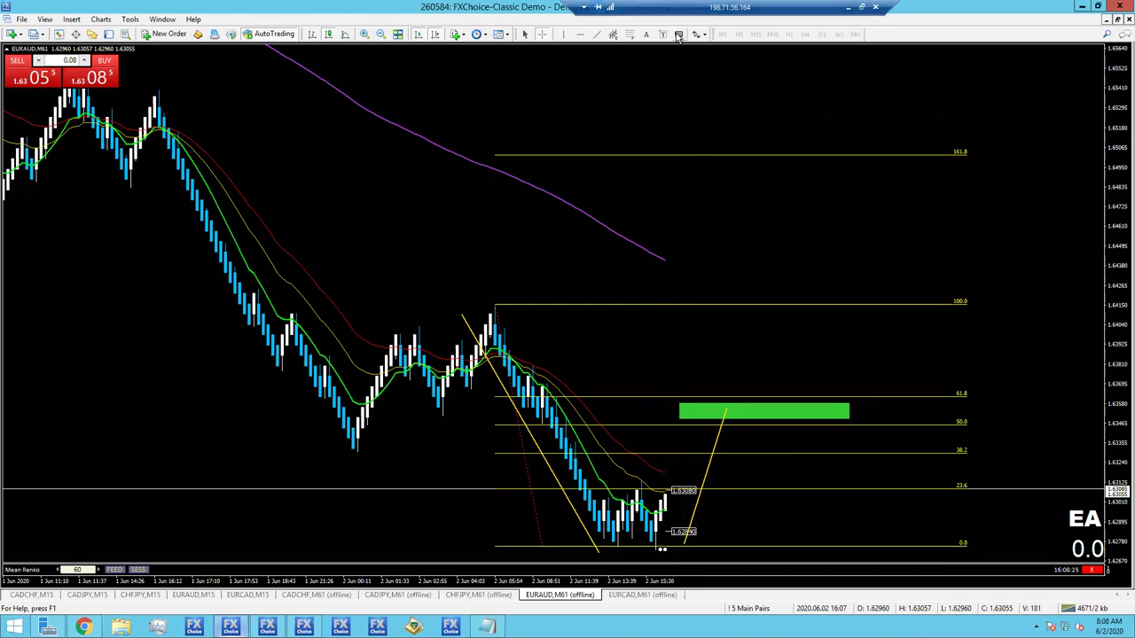
- Draw a green rectangle along the 0.0 level on the EURAUD chart and check it against the zone near the 61.8 level
{"action": "mouse_move", "coordinate": [631, 539]}
{"action": "left_mouse_down"}
{"action": "mouse_move", "coordinate": [838, 542]}
{"action": "mouse_move", "coordinate": [893, 556]}
{"action": "left_mouse_up"}
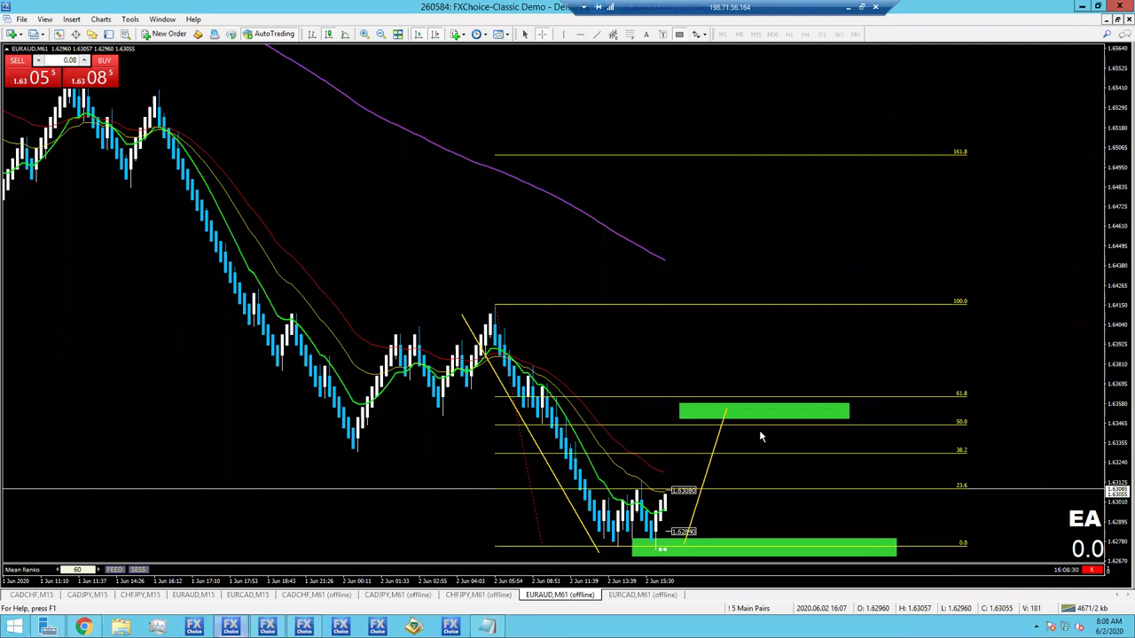
{"action": "middle_click", "coordinate": [704, 406]}
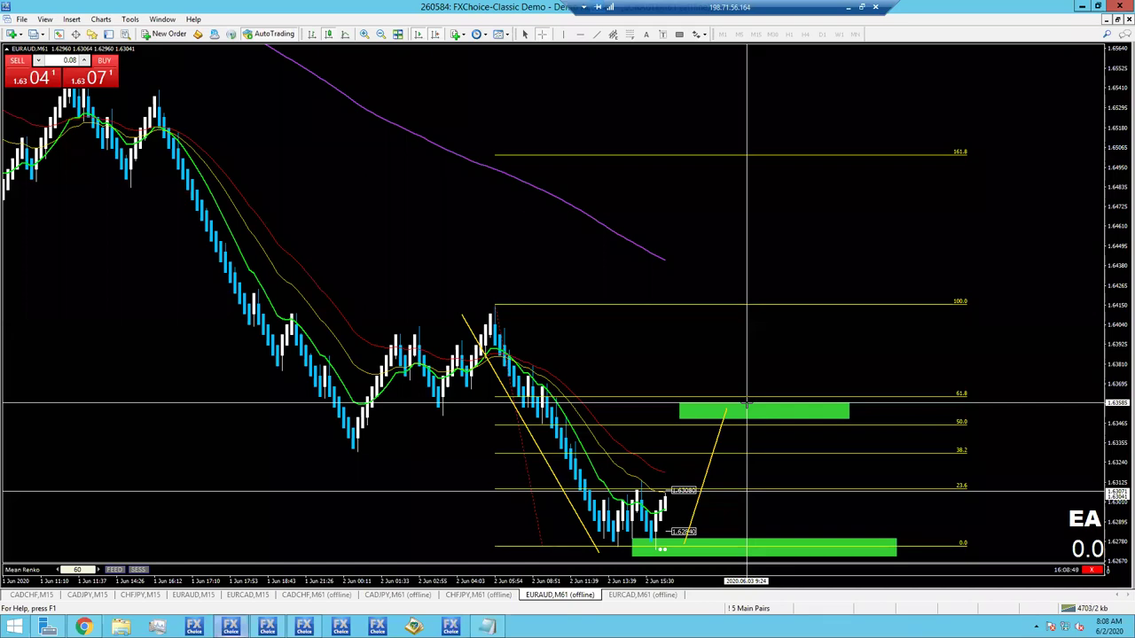
{"action": "middle_click", "coordinate": [438, 258]}
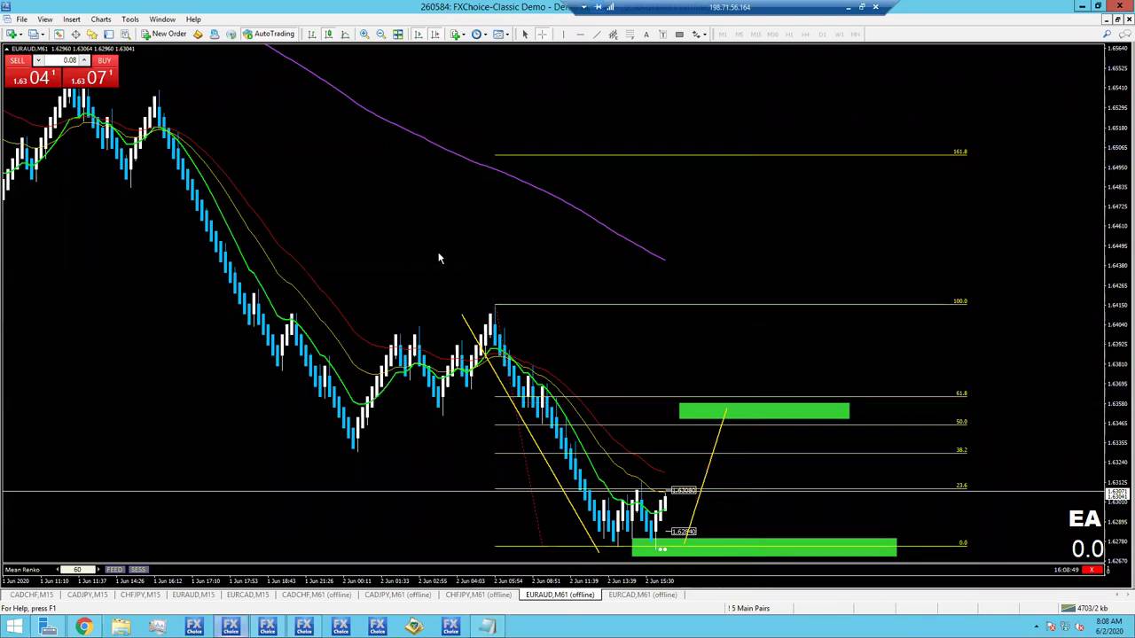
{"action": "scroll", "coordinate": [431, 249], "scroll_direction": "up", "scroll_amount": 3}
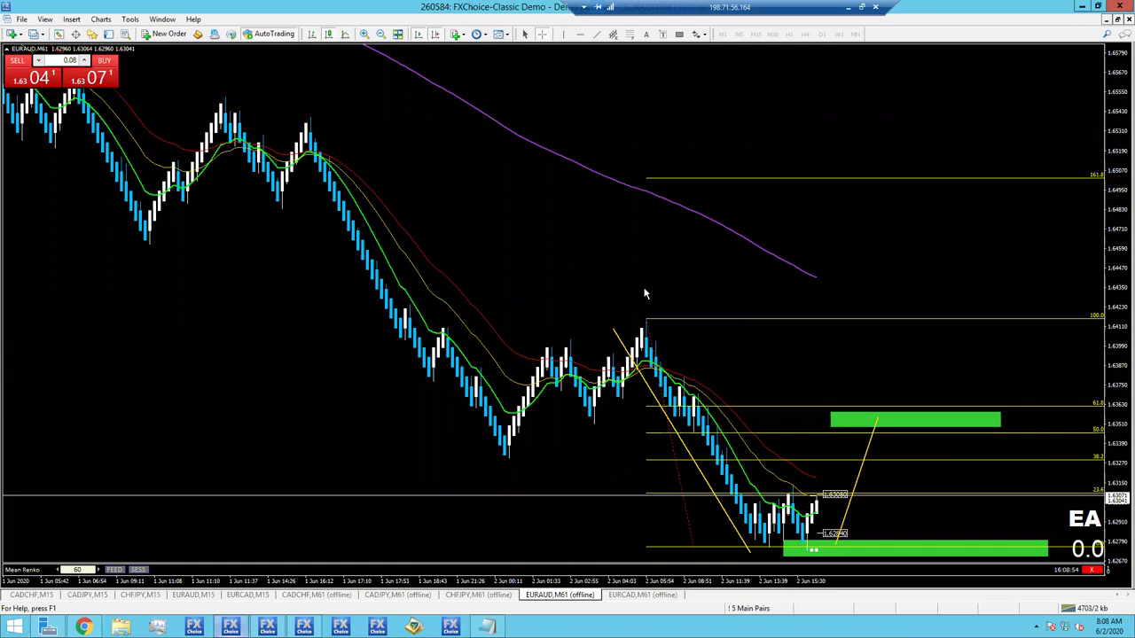
{"action": "scroll", "coordinate": [638, 291], "scroll_direction": "down", "scroll_amount": 3}
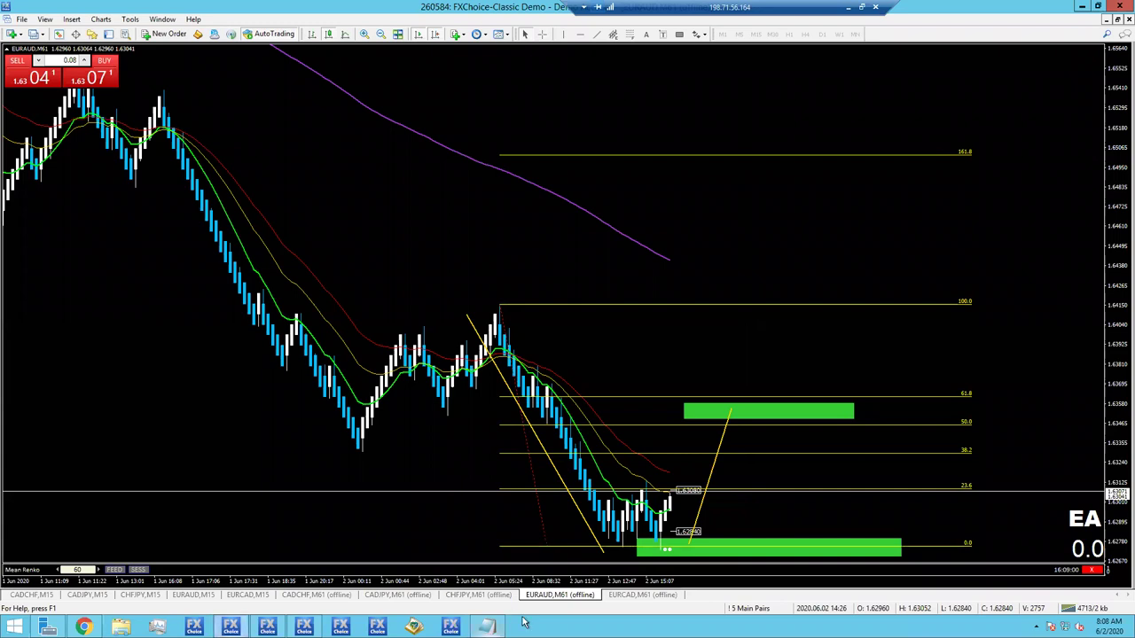
- Add the entry "EA - LEVEL" below "AU - 123" in the Levels/123 list of the Notepad notes
{"action": "left_click", "coordinate": [486, 626]}
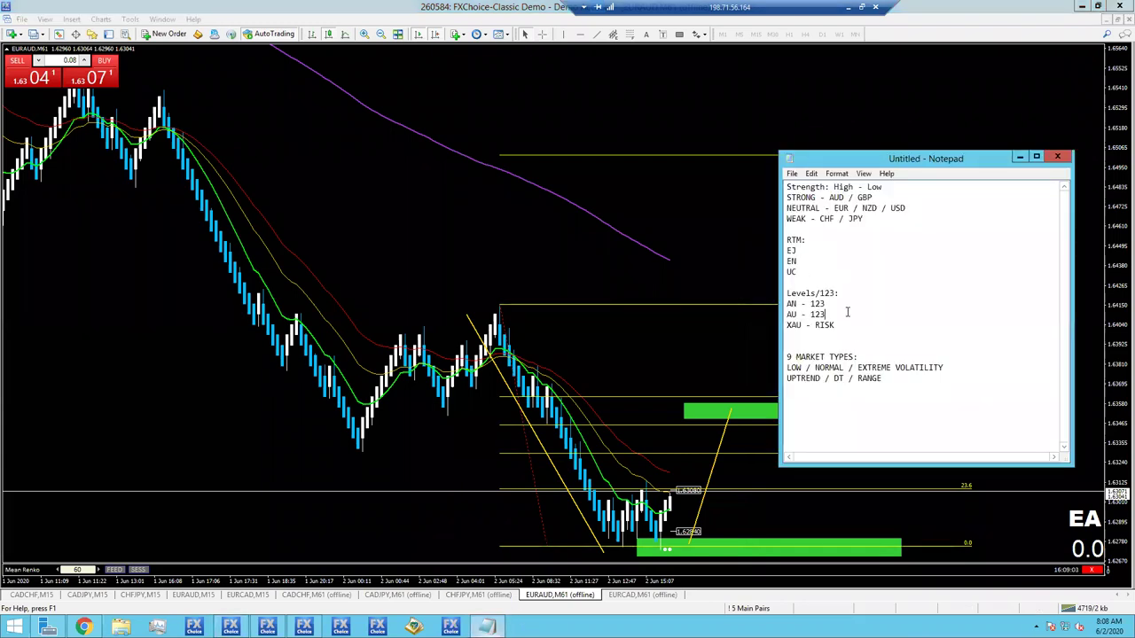
{"action": "key", "text": "Return"}
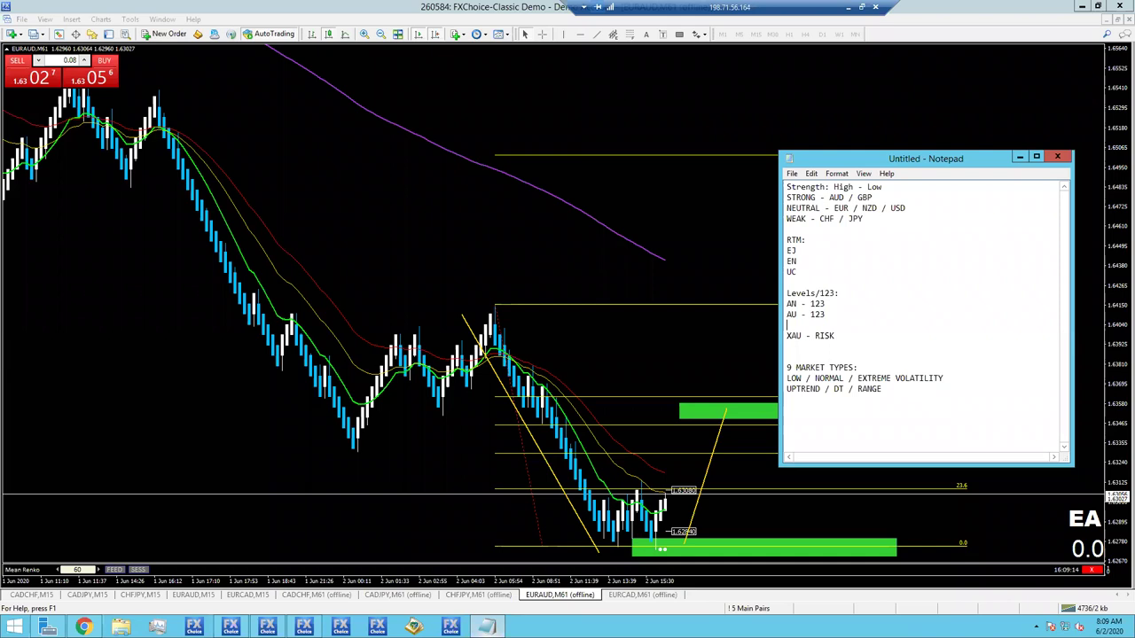
{"action": "type", "text": "EA - LEVEL"}
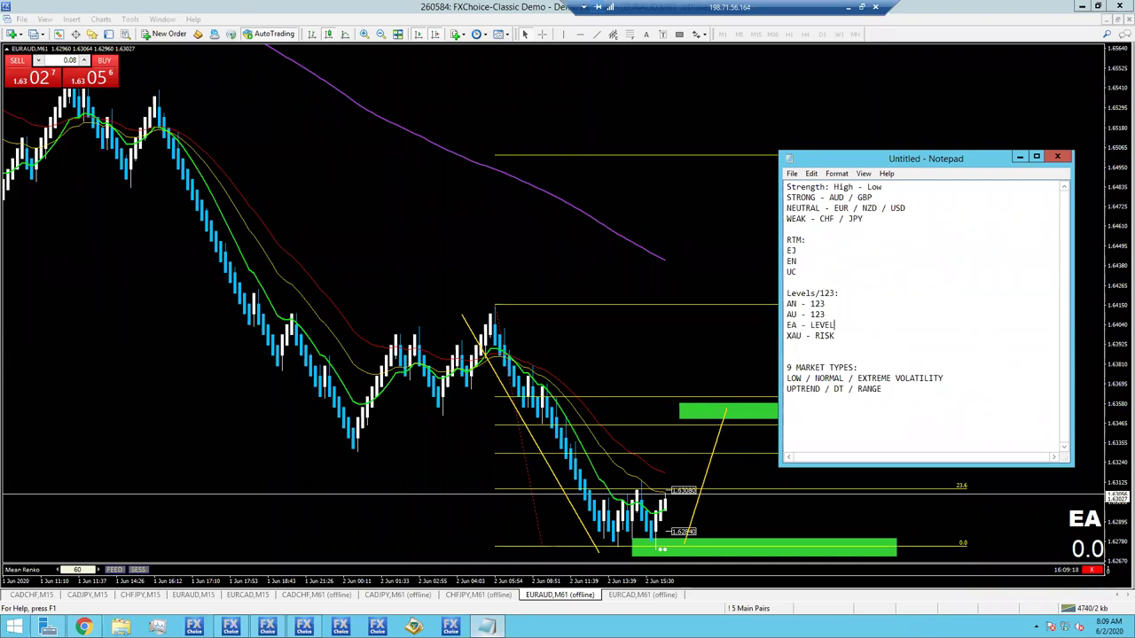
- View the EURAUD chart at a Mean Renko size of 120, and return it to 60
{"action": "left_click", "coordinate": [510, 259]}
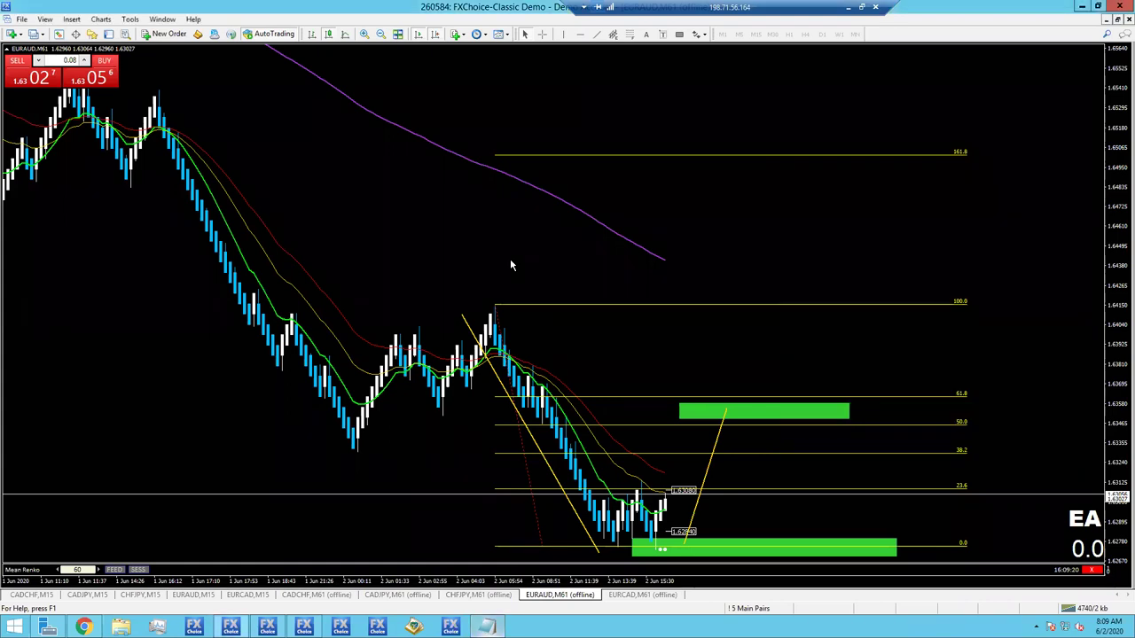
{"action": "left_click", "coordinate": [100, 570]}
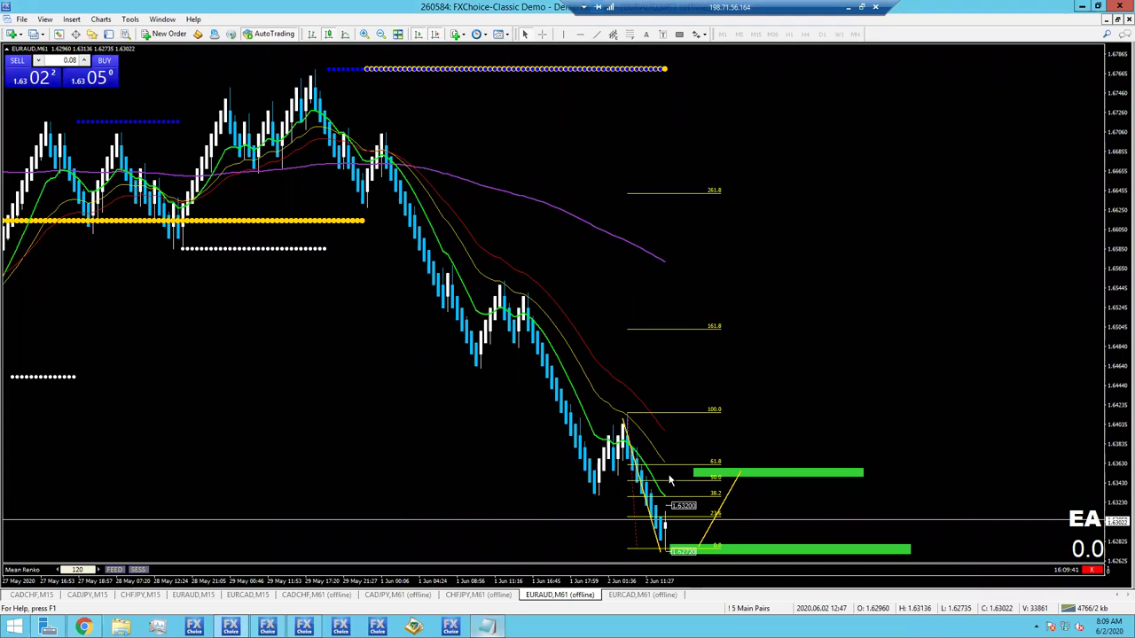
{"action": "left_click", "coordinate": [59, 571]}
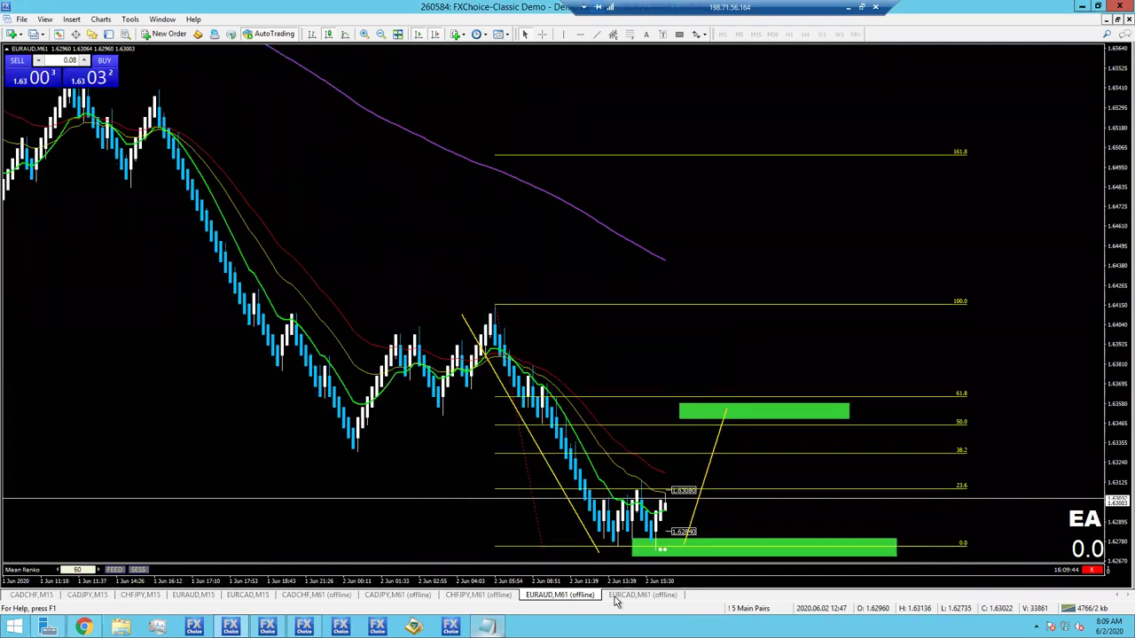
- Open the EURCAD,M61 chart and load the "! 0 a EMA Levels" template to clear the old drawings
{"action": "left_click", "coordinate": [619, 599]}
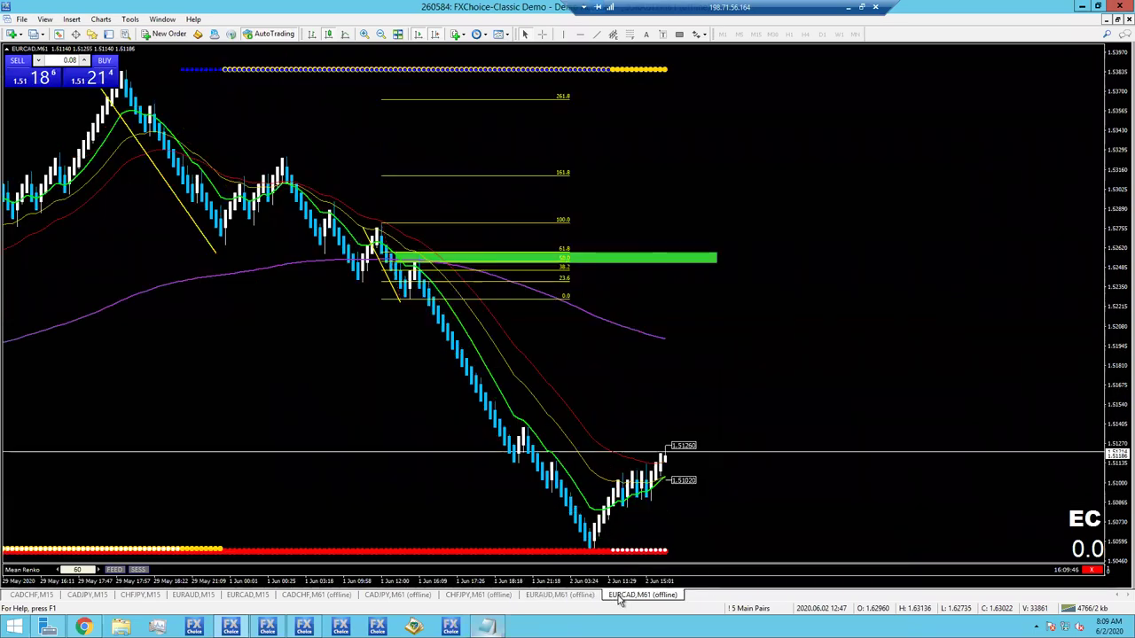
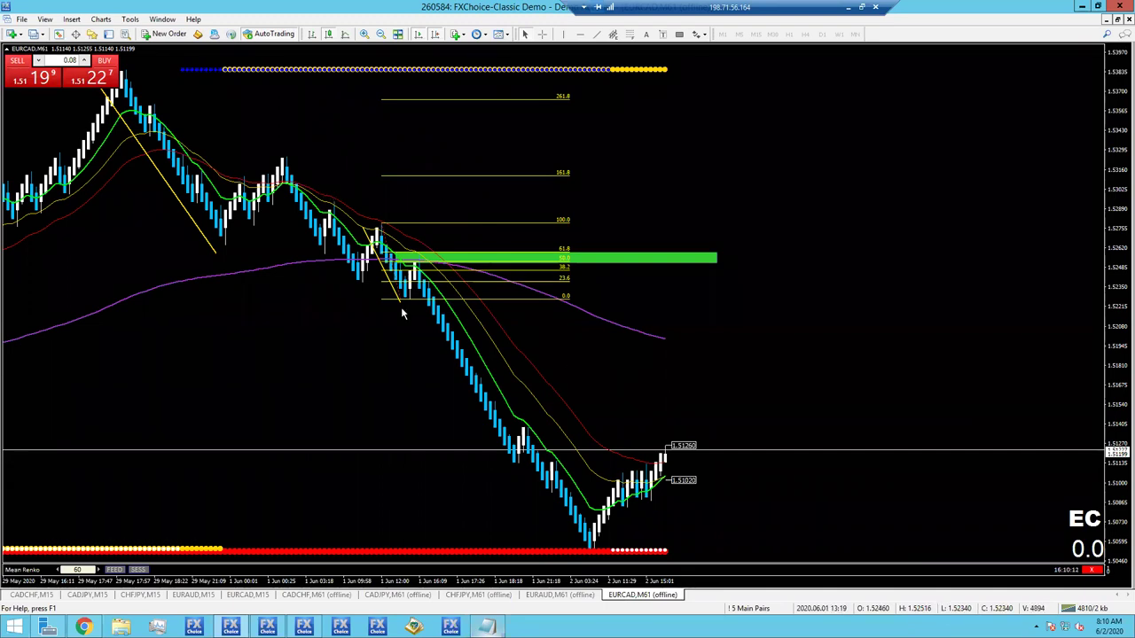
{"action": "middle_click", "coordinate": [413, 251]}
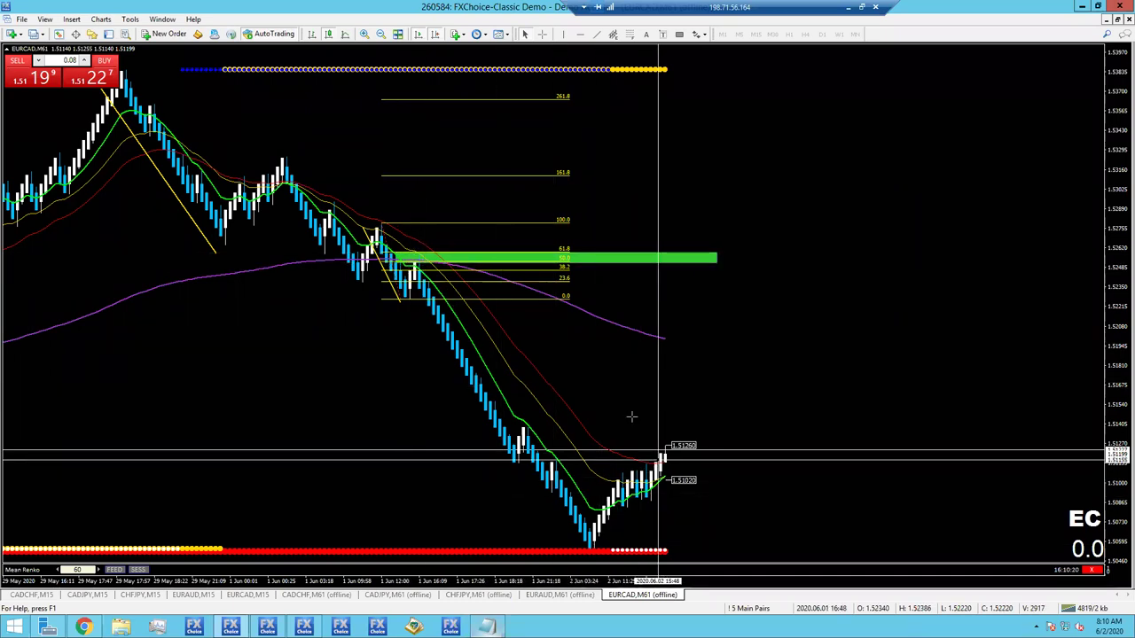
{"action": "left_click", "coordinate": [502, 34]}
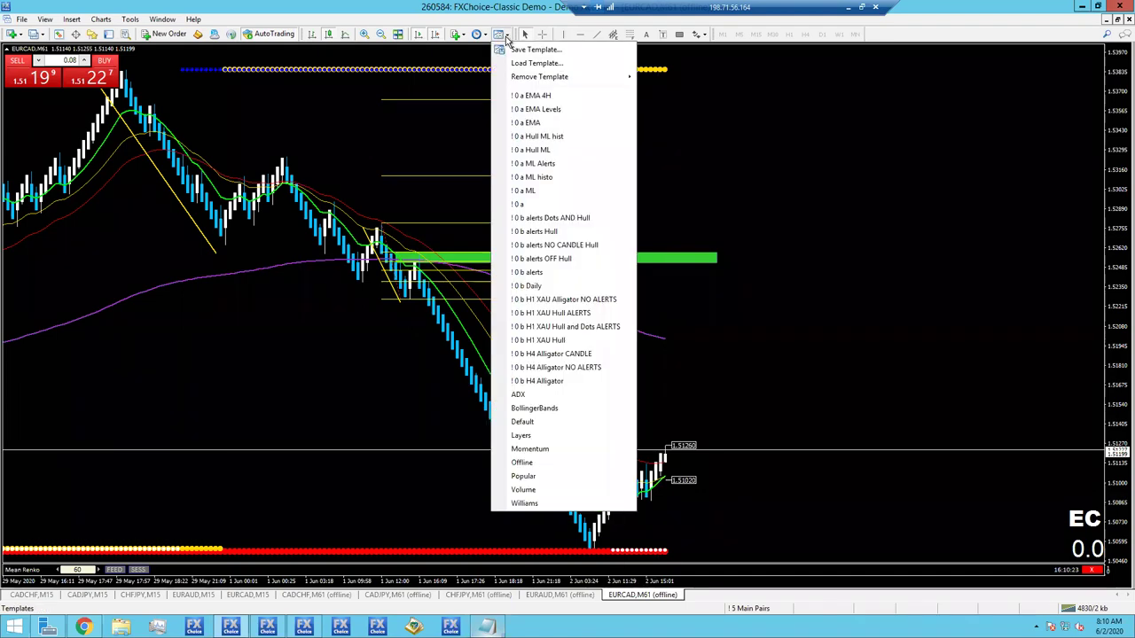
{"action": "left_click", "coordinate": [533, 109]}
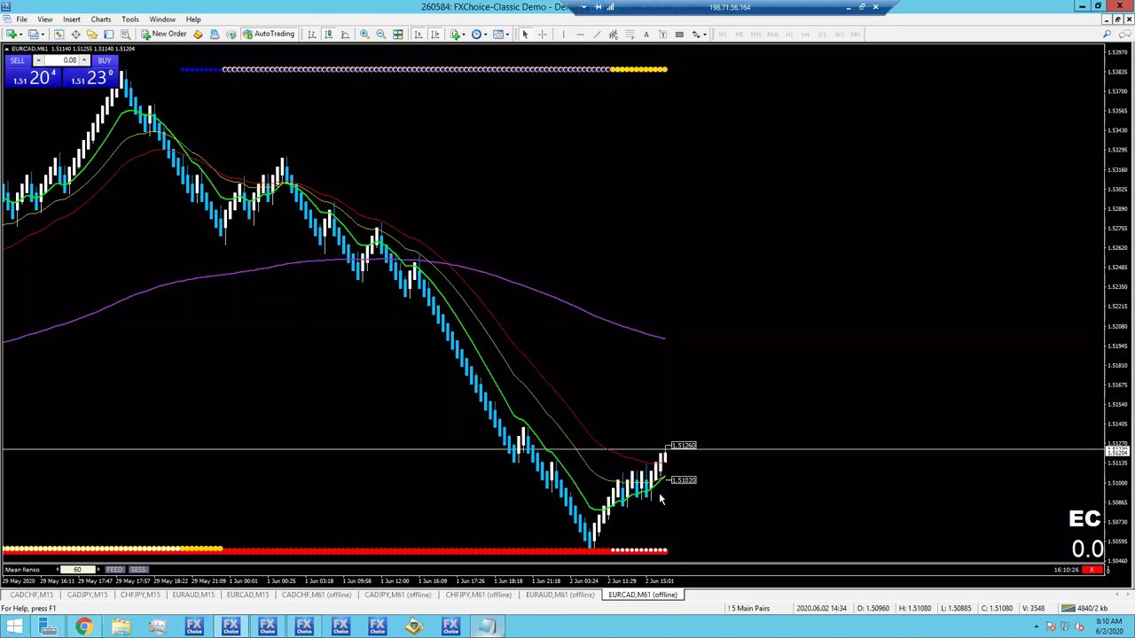
- Draw a wide green rectangle along the EURCAD low and a smaller one above current price, between about 1.51405 and 1.51540
{"action": "left_click", "coordinate": [679, 33]}
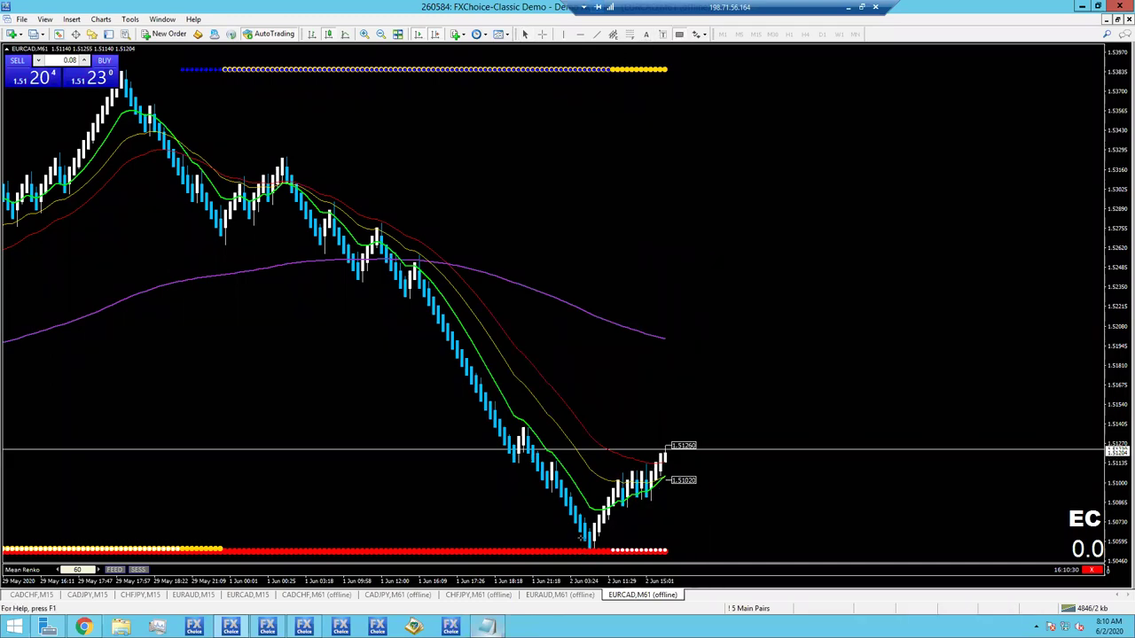
{"action": "left_click_drag", "start_coordinate": [830, 540], "coordinate": [915, 556]}
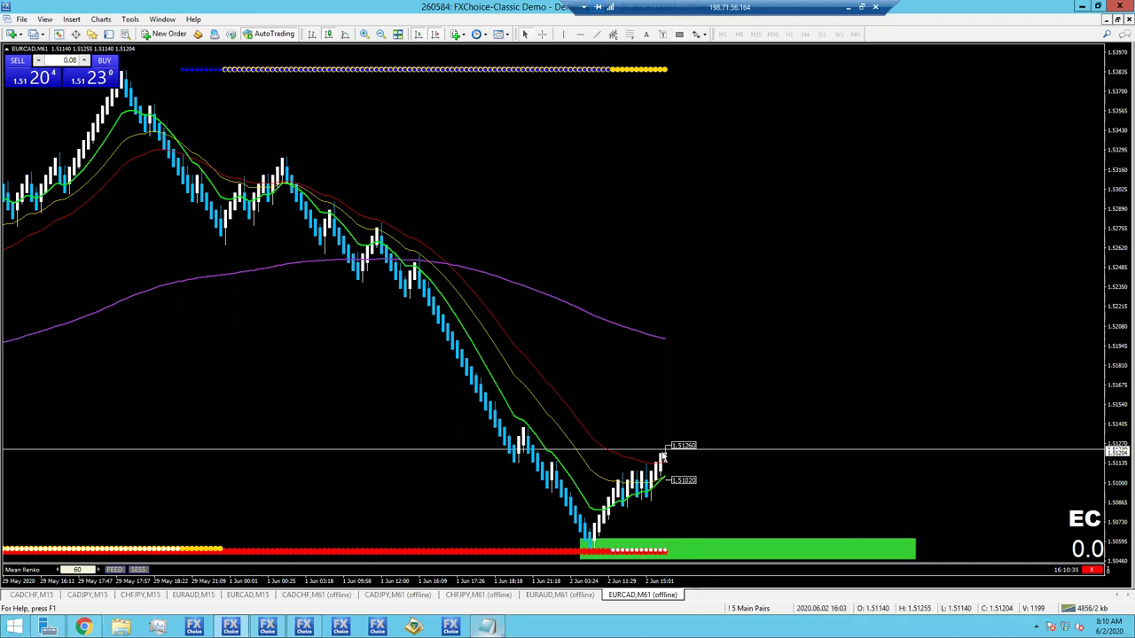
{"action": "middle_click", "coordinate": [1033, 455]}
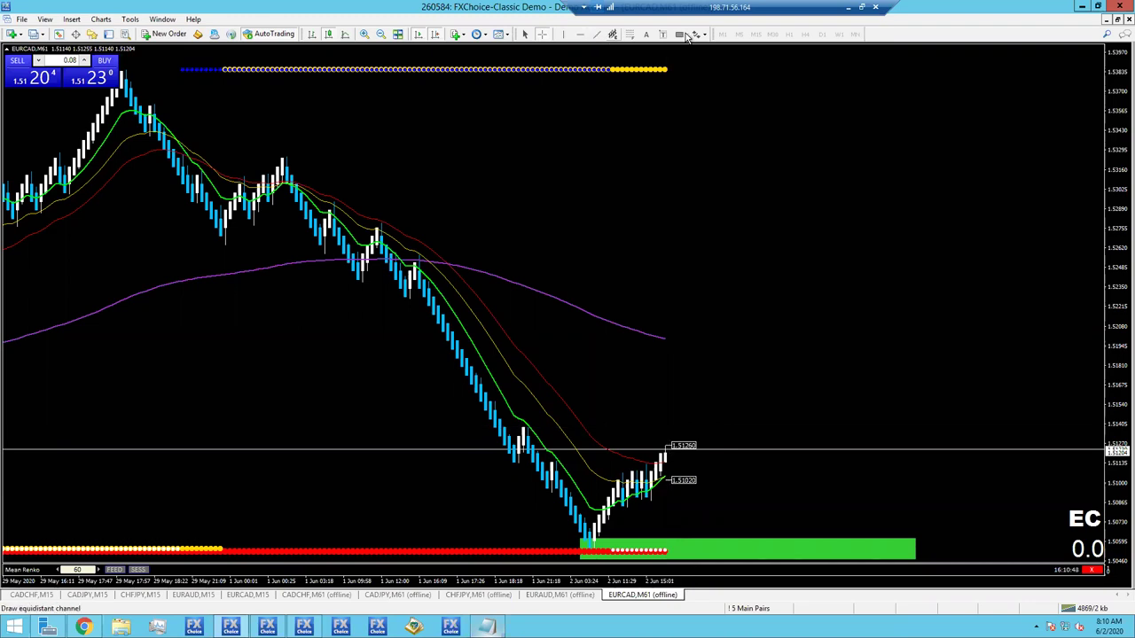
{"action": "left_click_drag", "start_coordinate": [699, 400], "coordinate": [741, 416]}
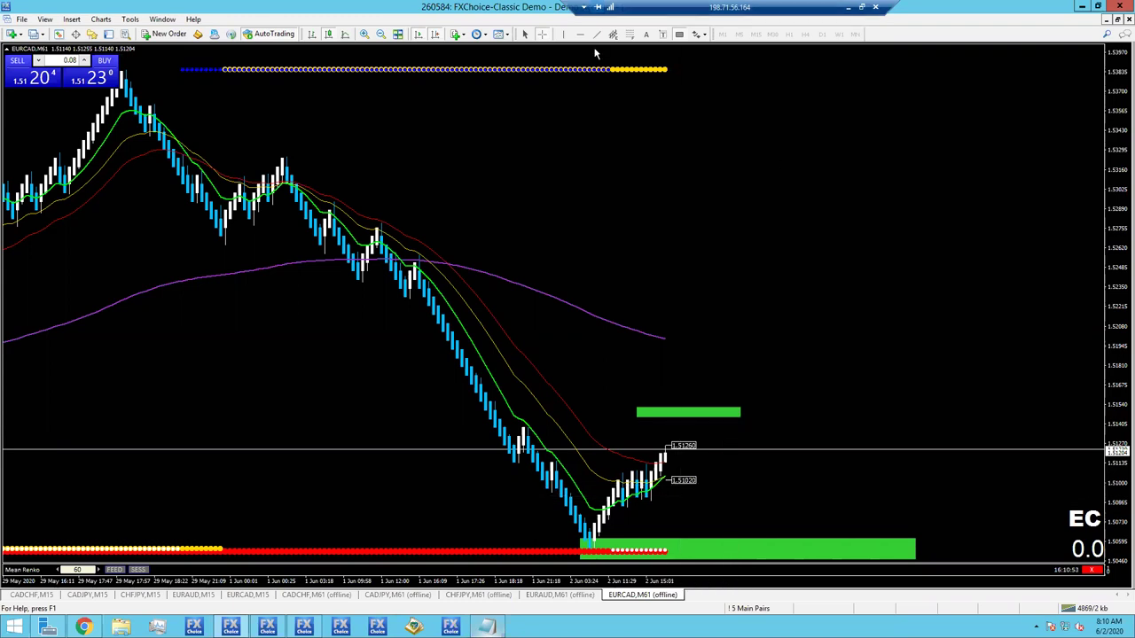
- Draw a zigzag of trend lines on EURCAD: up to the small rectangle, down to the low zone, and up to about 1.529
{"action": "left_click_drag", "start_coordinate": [571, 537], "coordinate": [641, 417]}
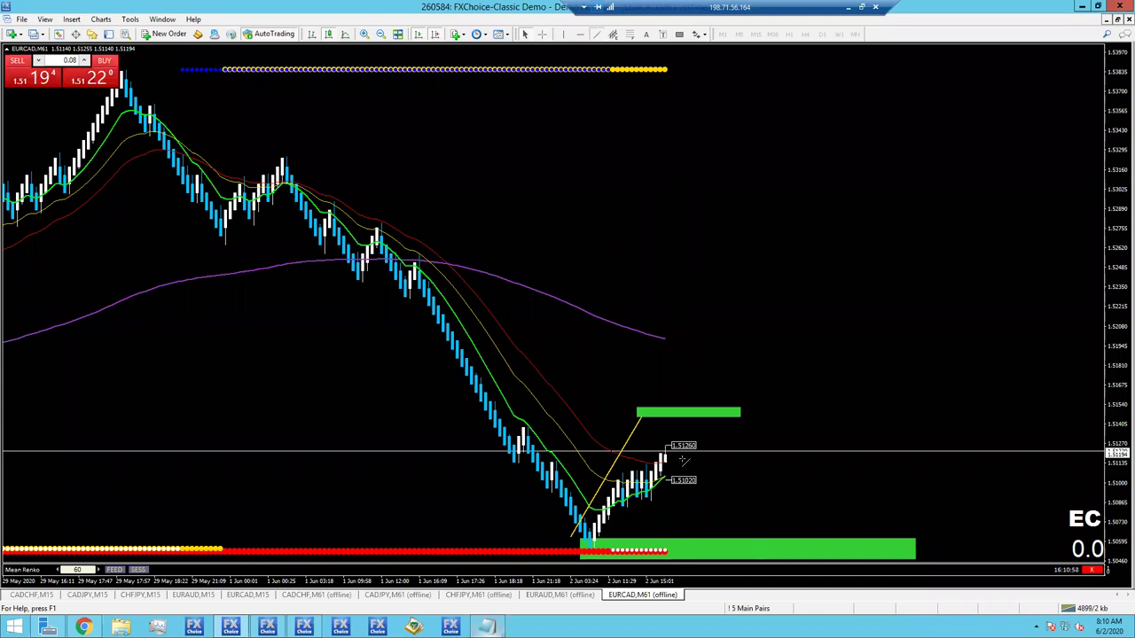
{"action": "mouse_move", "coordinate": [682, 461]}
{"action": "left_mouse_down"}
{"action": "mouse_move", "coordinate": [715, 530]}
{"action": "mouse_move", "coordinate": [689, 421]}
{"action": "mouse_move", "coordinate": [725, 555]}
{"action": "mouse_move", "coordinate": [727, 540]}
{"action": "mouse_move", "coordinate": [737, 543]}
{"action": "left_mouse_up"}
{"action": "left_click", "coordinate": [603, 34]}
{"action": "left_click_drag", "start_coordinate": [735, 532], "coordinate": [777, 366]}
{"action": "left_click_drag", "start_coordinate": [795, 217], "coordinate": [798, 203]}
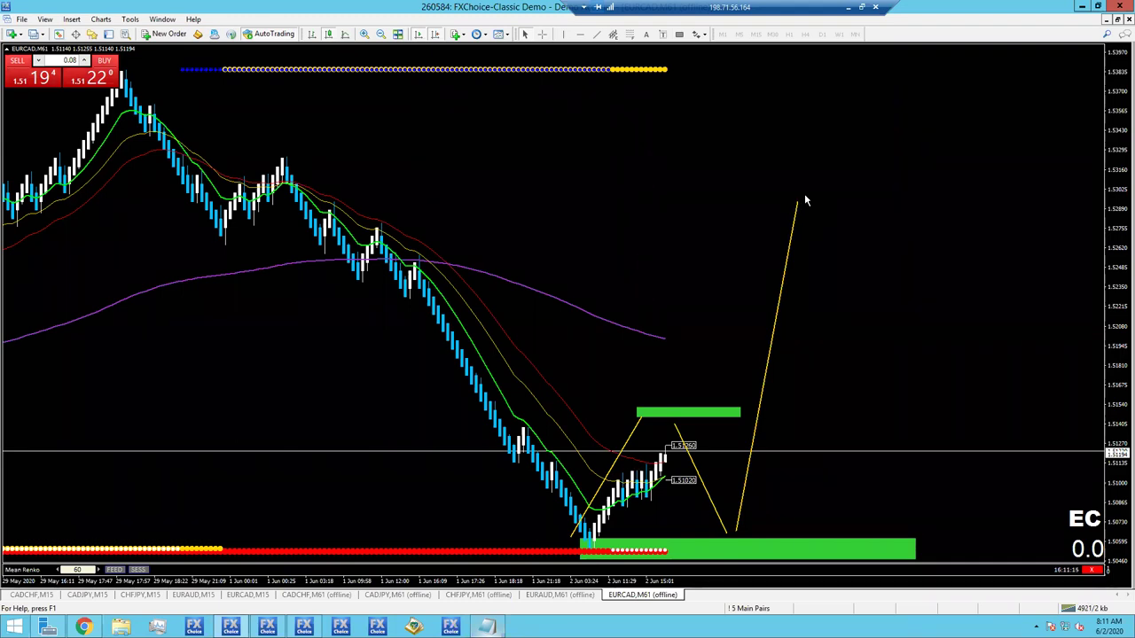
- Add the entry "EC - LEVEL" below "EA - LEVEL" in the Levels/123 list of the Notepad notes
{"action": "key", "text": "alt+Tab"}
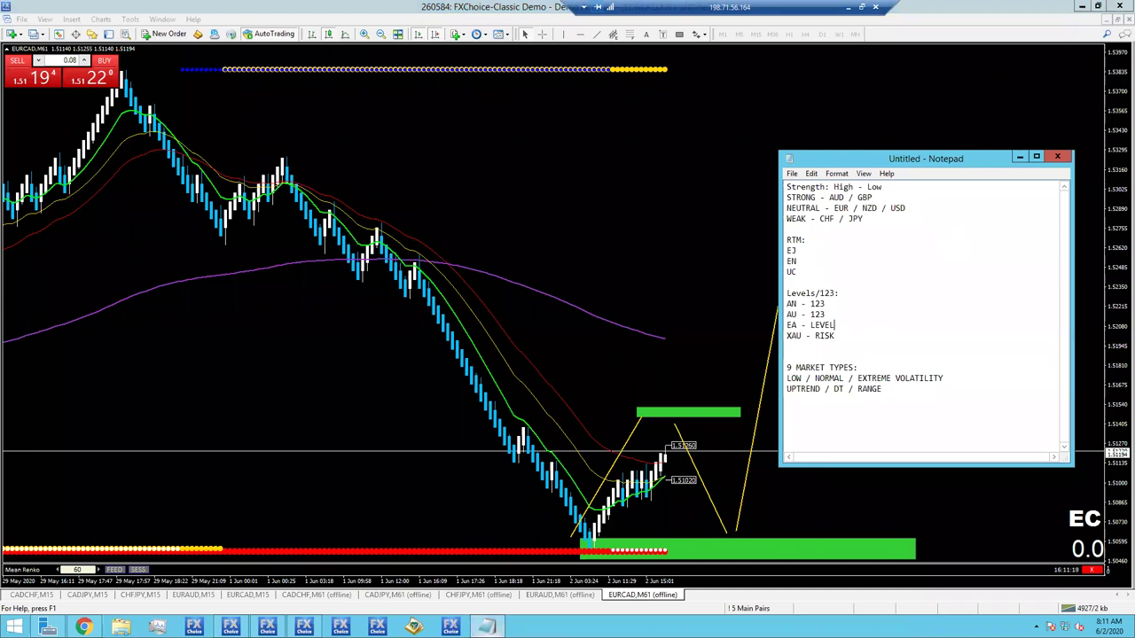
{"action": "key", "text": "Return"}
{"action": "type", "text": "EC - LEVEL"}
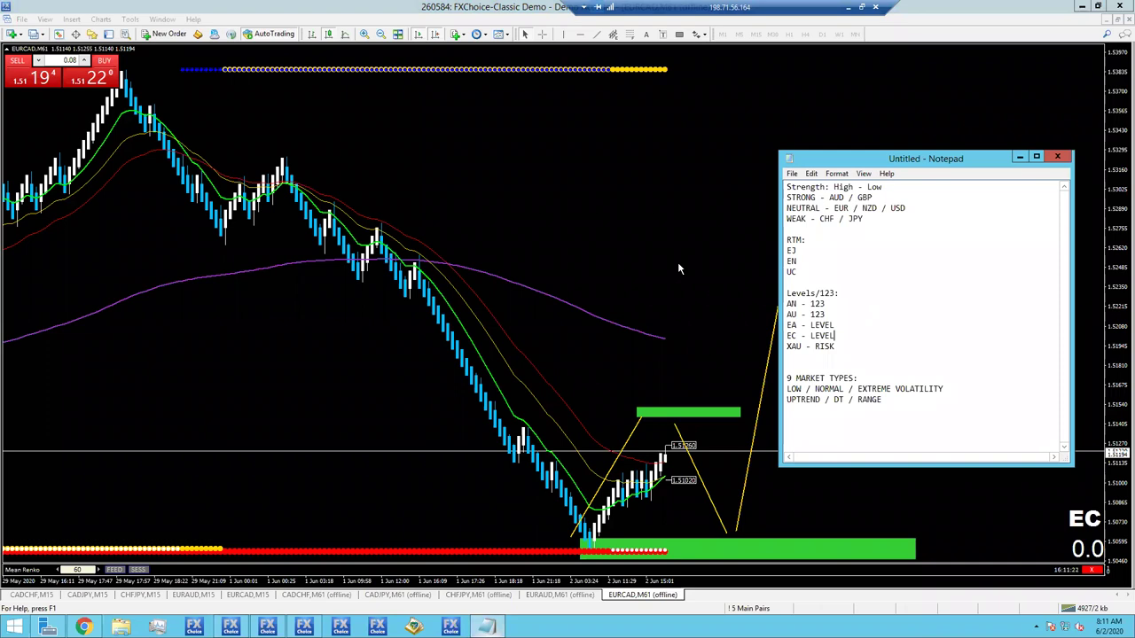
- Switch to the EURCHF,M27 chart and examine the latest rise from the 61.8 zone to the recent high
{"action": "key", "text": "alt+Tab"}
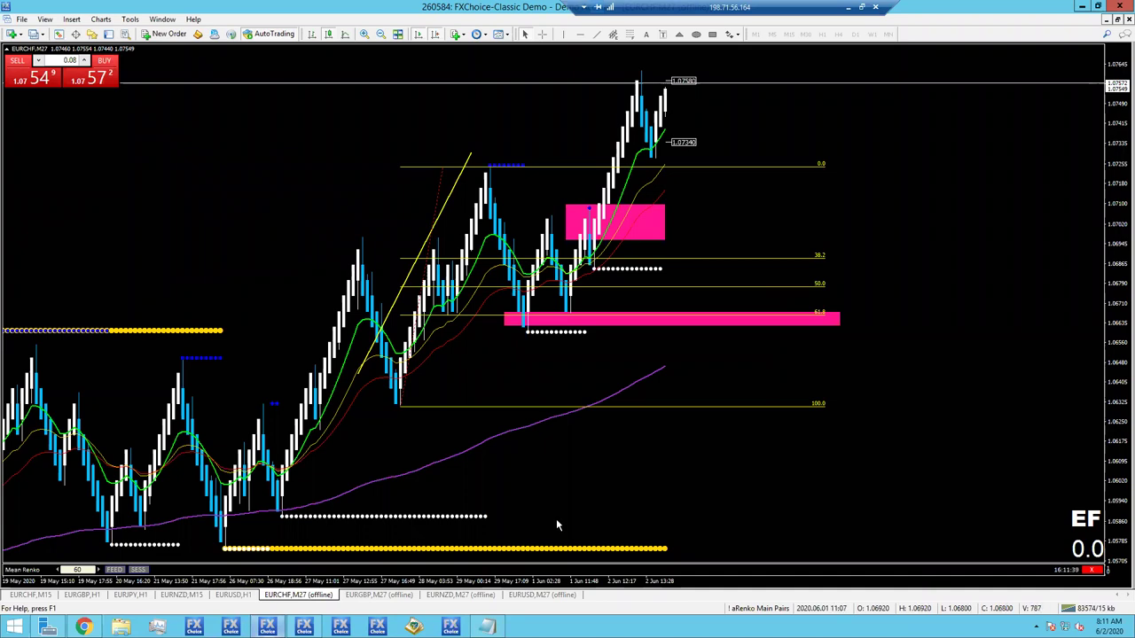
{"action": "middle_click", "coordinate": [526, 302]}
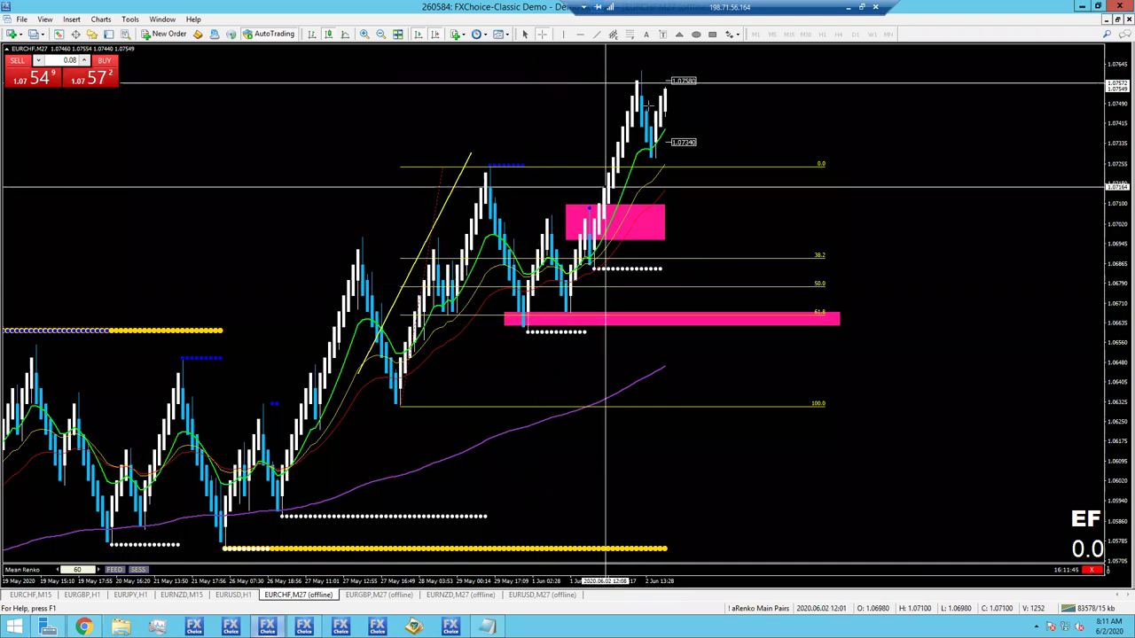
{"action": "left_click_drag", "start_coordinate": [553, 281], "coordinate": [670, 96]}
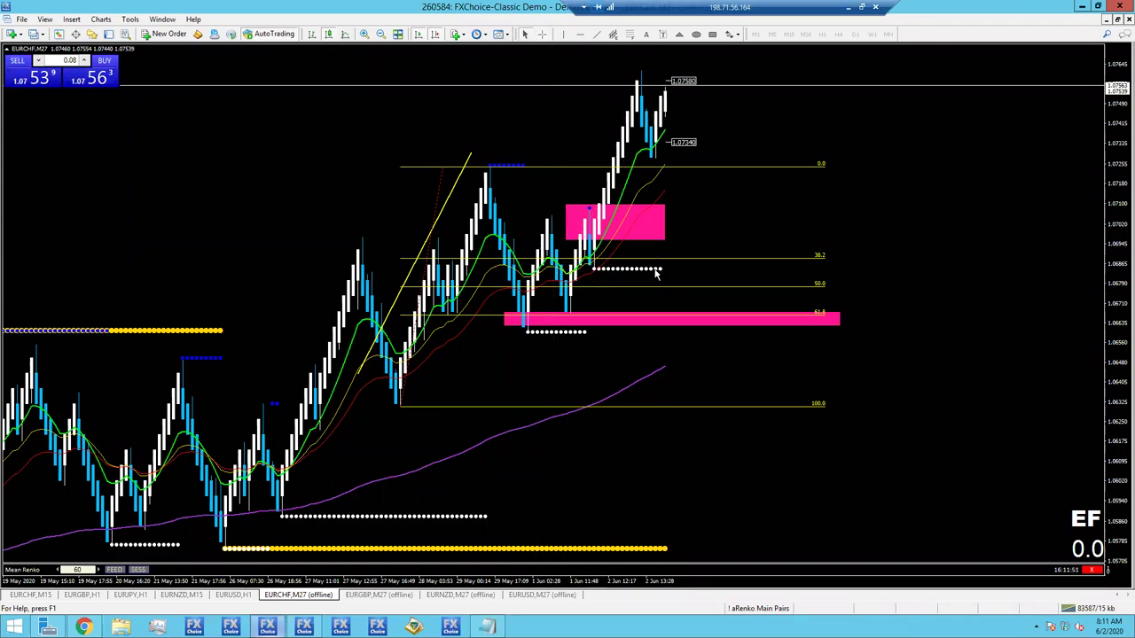
- Open the EURGBP,M27 chart, draw a pink rectangle around 0.89315 near the purple average, and a falling trend line along the last down move
{"action": "left_click", "coordinate": [367, 596]}
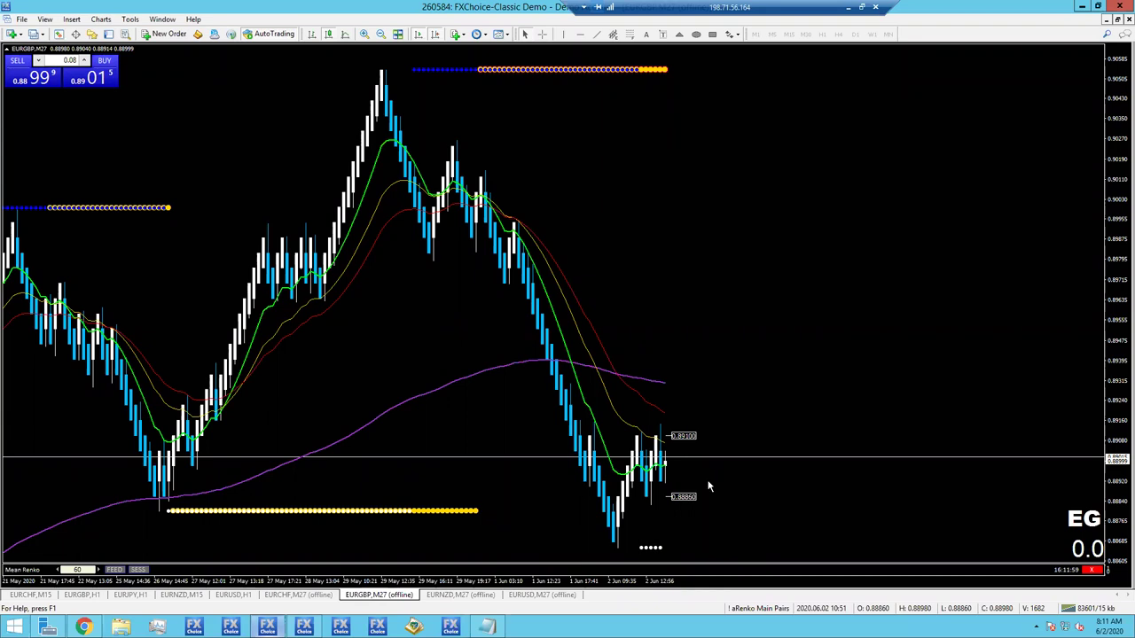
{"action": "middle_click", "coordinate": [638, 470]}
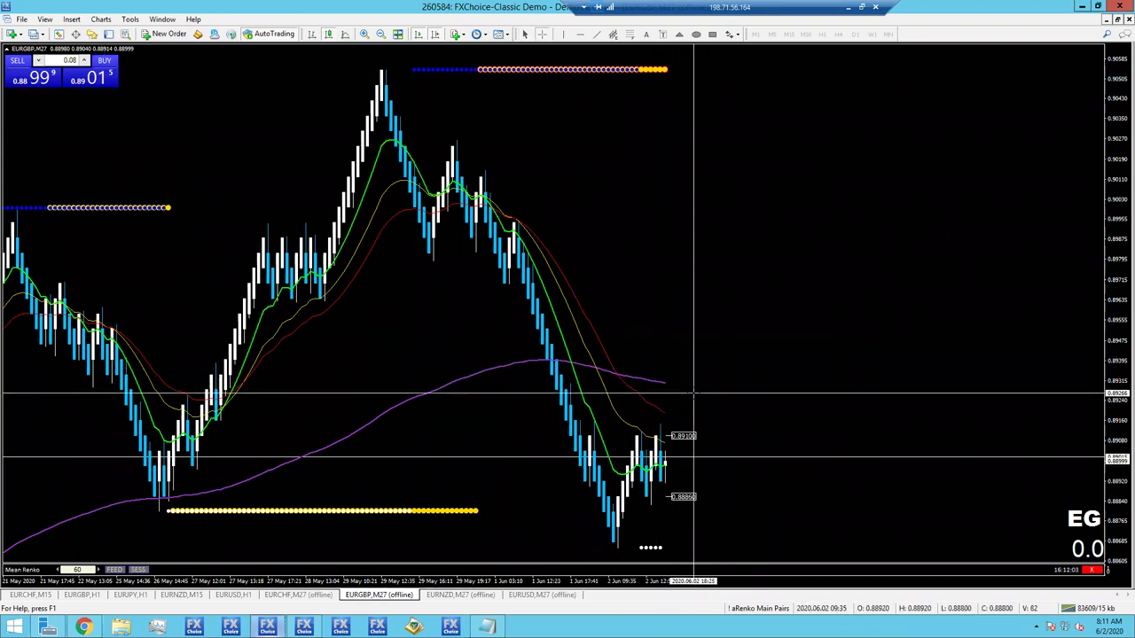
{"action": "middle_click", "coordinate": [692, 393]}
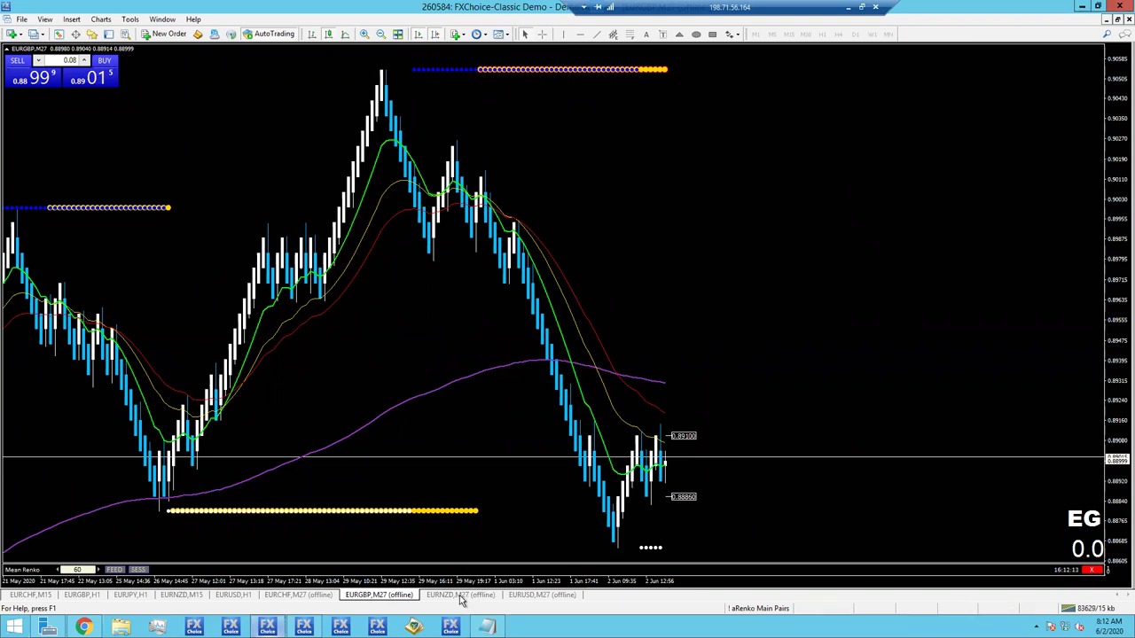
{"action": "middle_click", "coordinate": [627, 411]}
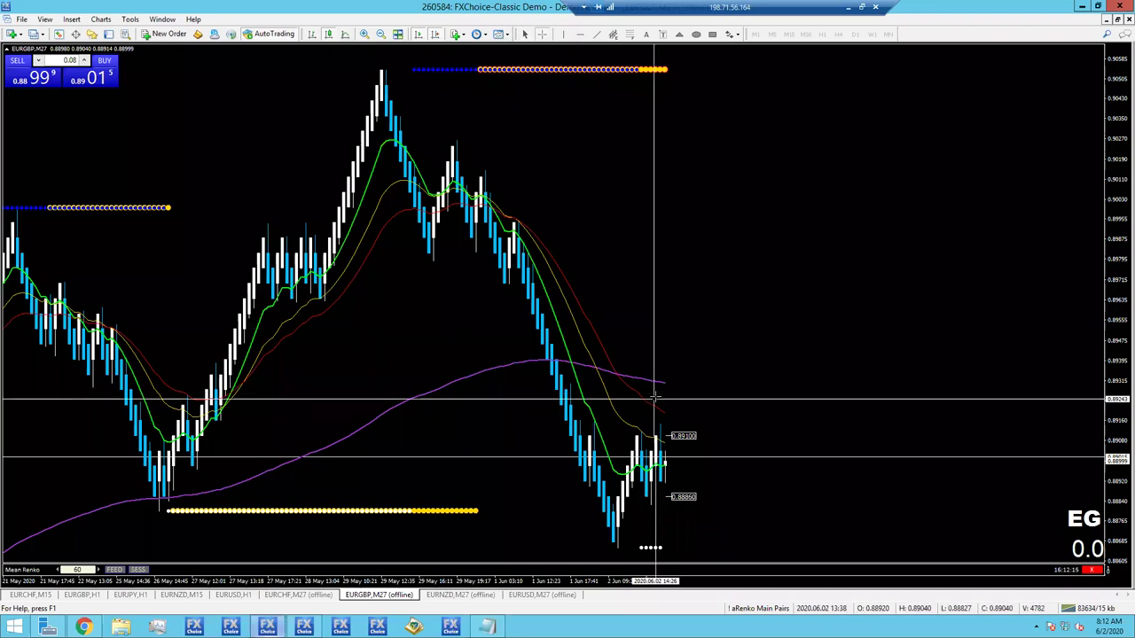
{"action": "left_click", "coordinate": [735, 476]}
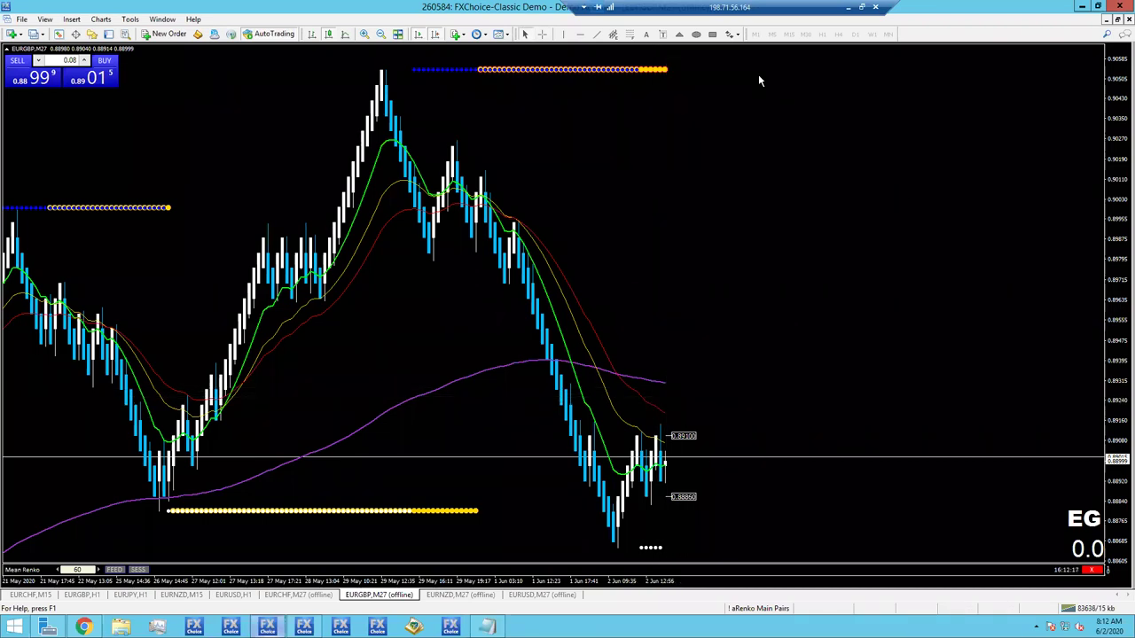
{"action": "left_click", "coordinate": [714, 36]}
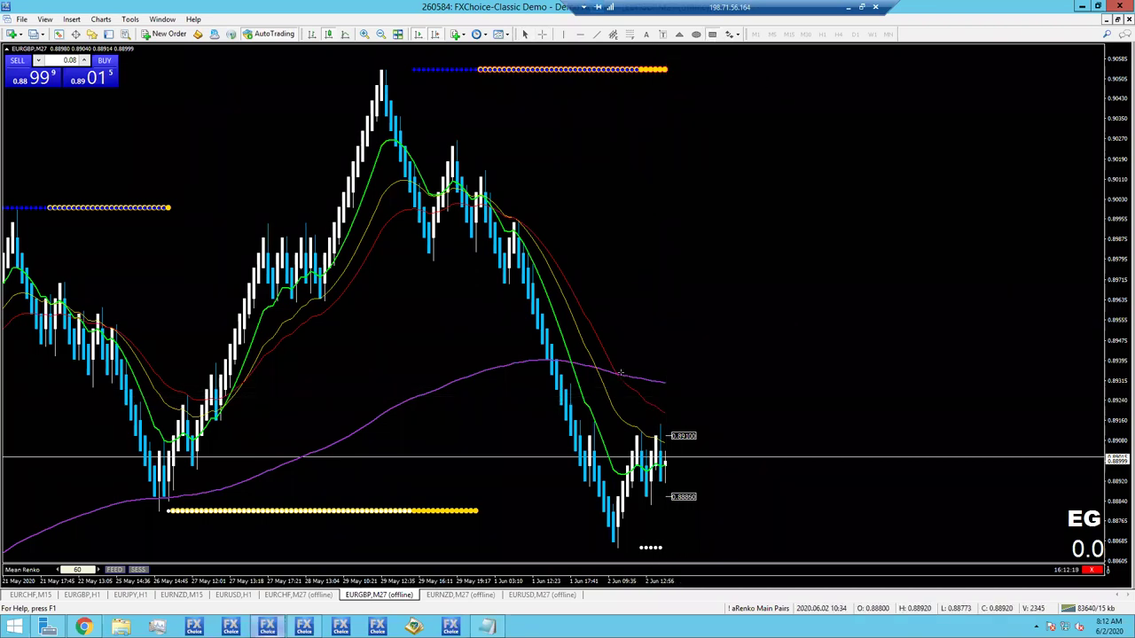
{"action": "left_click_drag", "start_coordinate": [622, 373], "coordinate": [910, 391]}
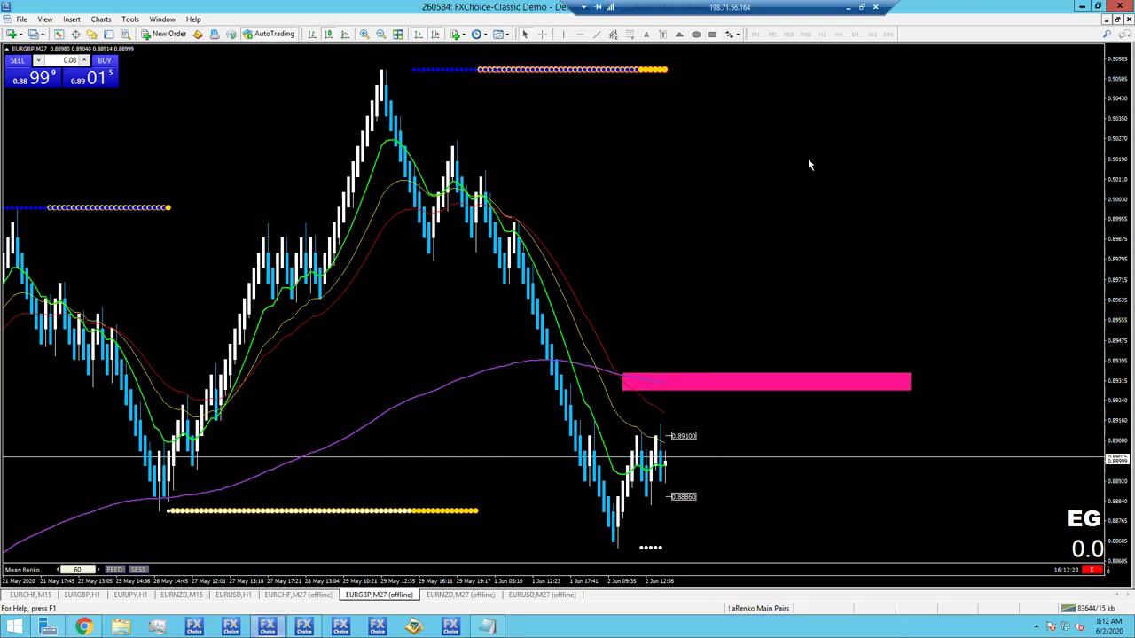
{"action": "left_click_drag", "start_coordinate": [502, 278], "coordinate": [594, 547]}
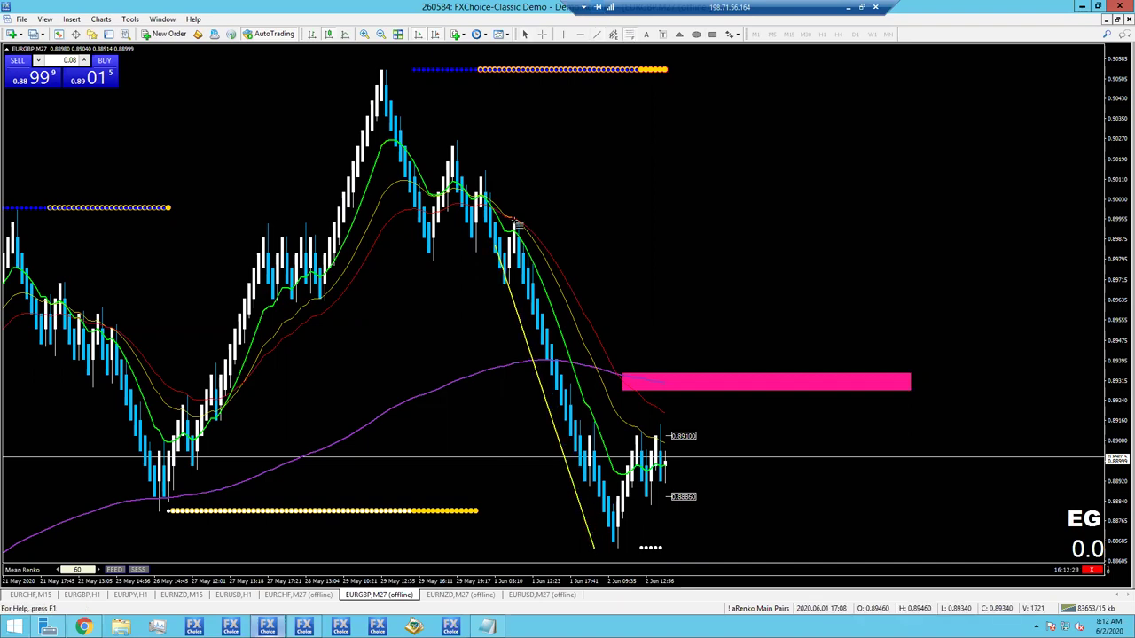
- Add a Fibonacci retracement over EURGBP's last drop, from about 0.8995 to 0.8866, and a falling trend line from below the pink rectangle to about 0.8869
{"action": "left_click_drag", "start_coordinate": [532, 291], "coordinate": [554, 546]}
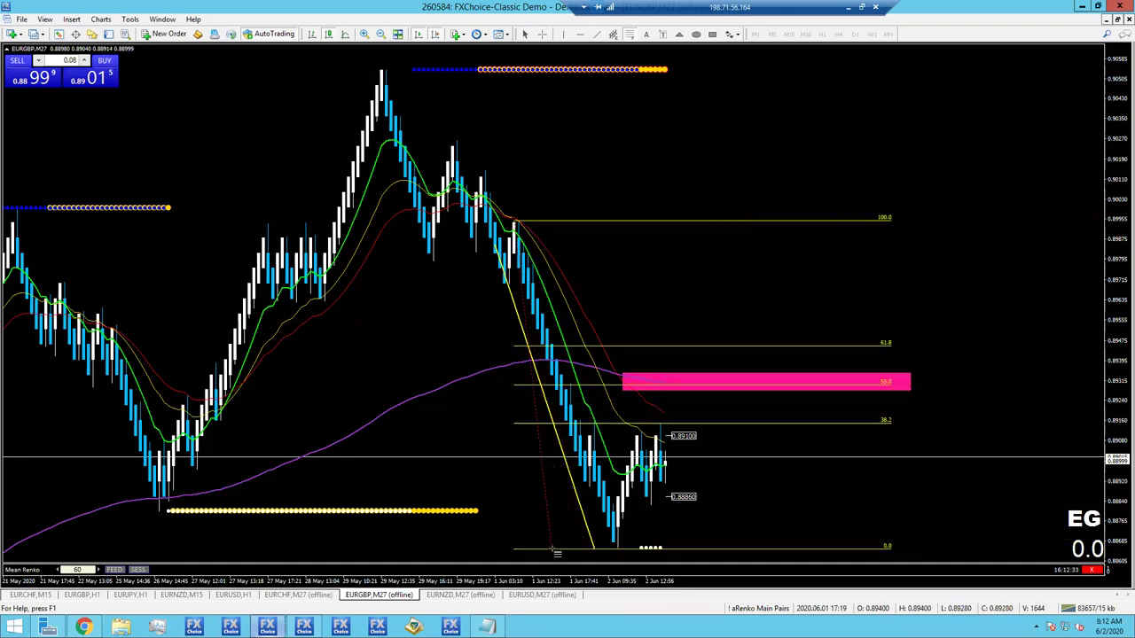
{"action": "middle_click", "coordinate": [784, 361]}
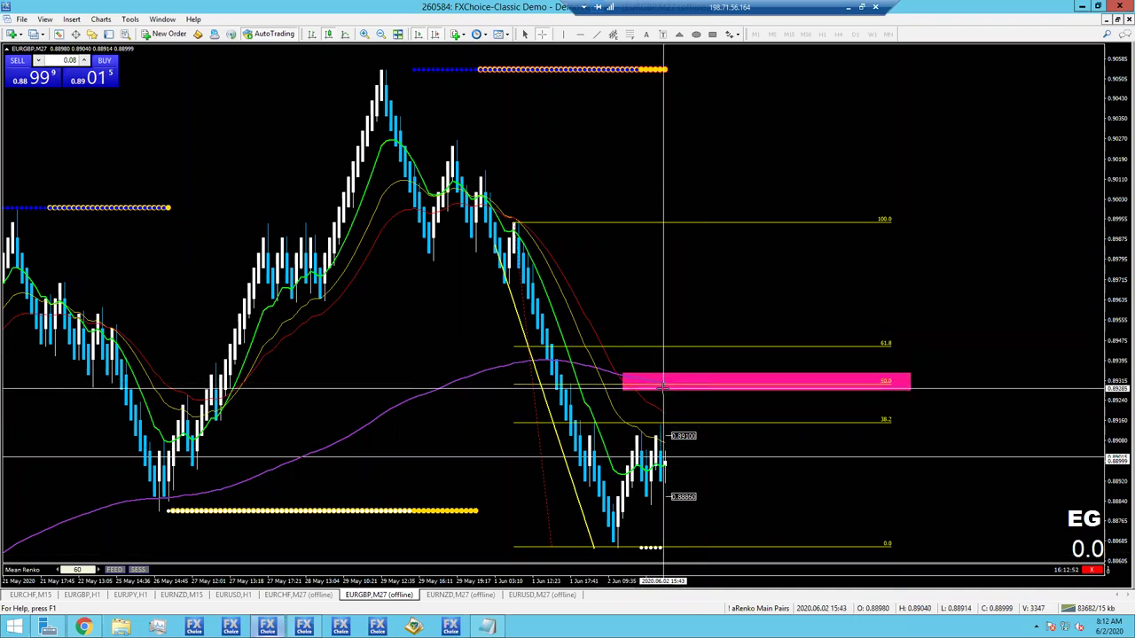
{"action": "left_click", "coordinate": [585, 37]}
{"action": "left_click_drag", "start_coordinate": [680, 408], "coordinate": [726, 537]}
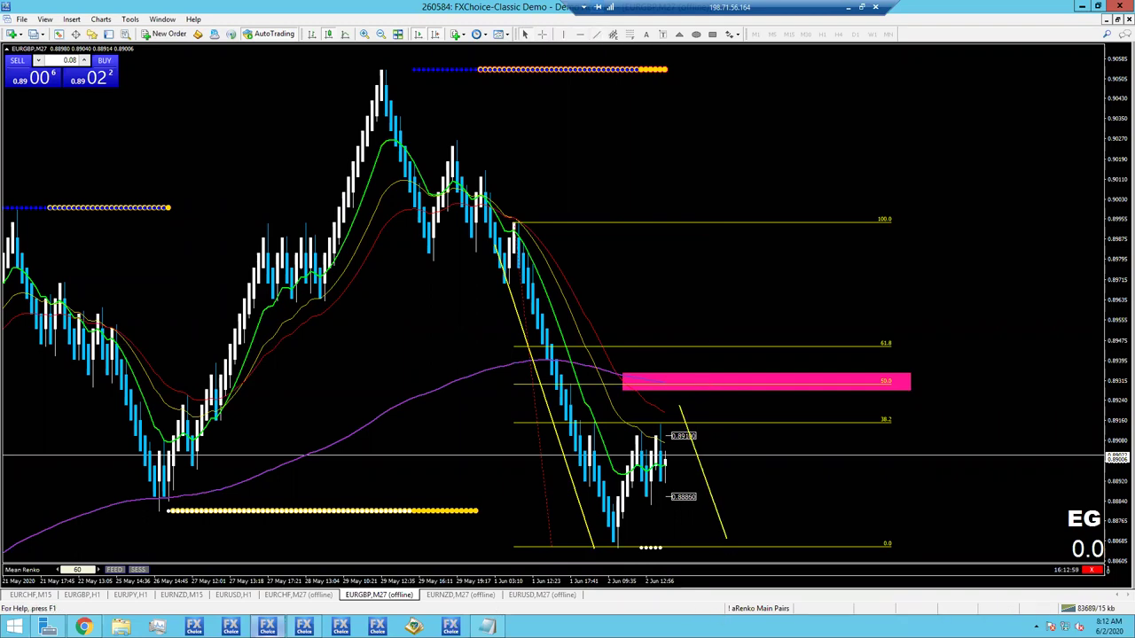
- Add the entry "EG - 123" below "EC - LEVEL" in the Levels/123 list of the Notepad notes, followed by a new empty line
{"action": "key", "text": "alt+Tab"}
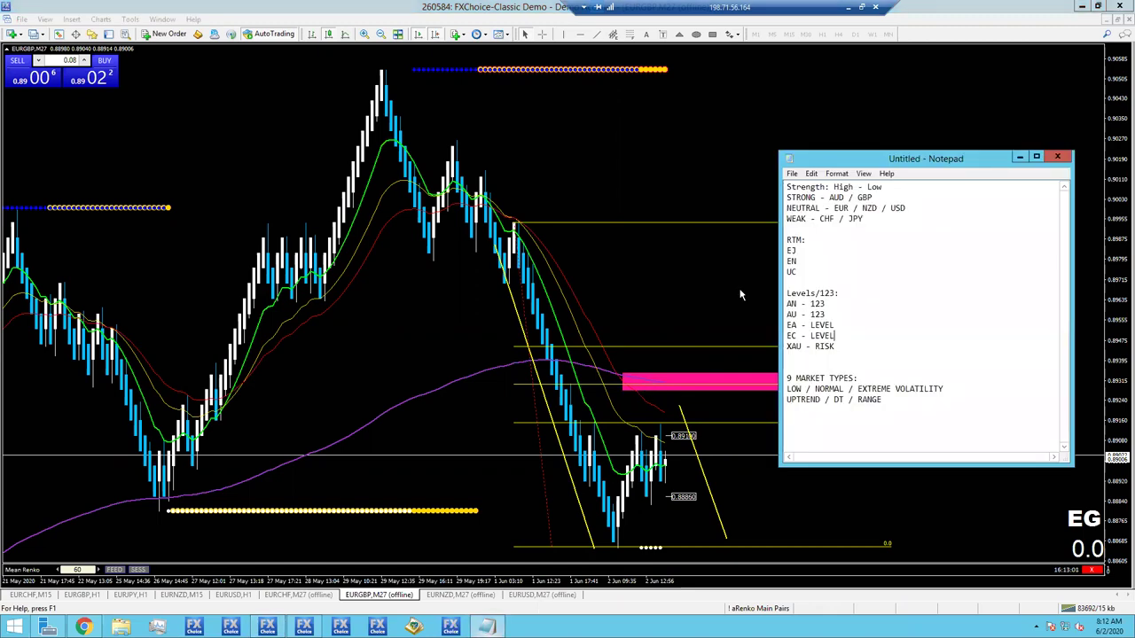
{"action": "key", "text": "Return"}
{"action": "type", "text": "EG"}
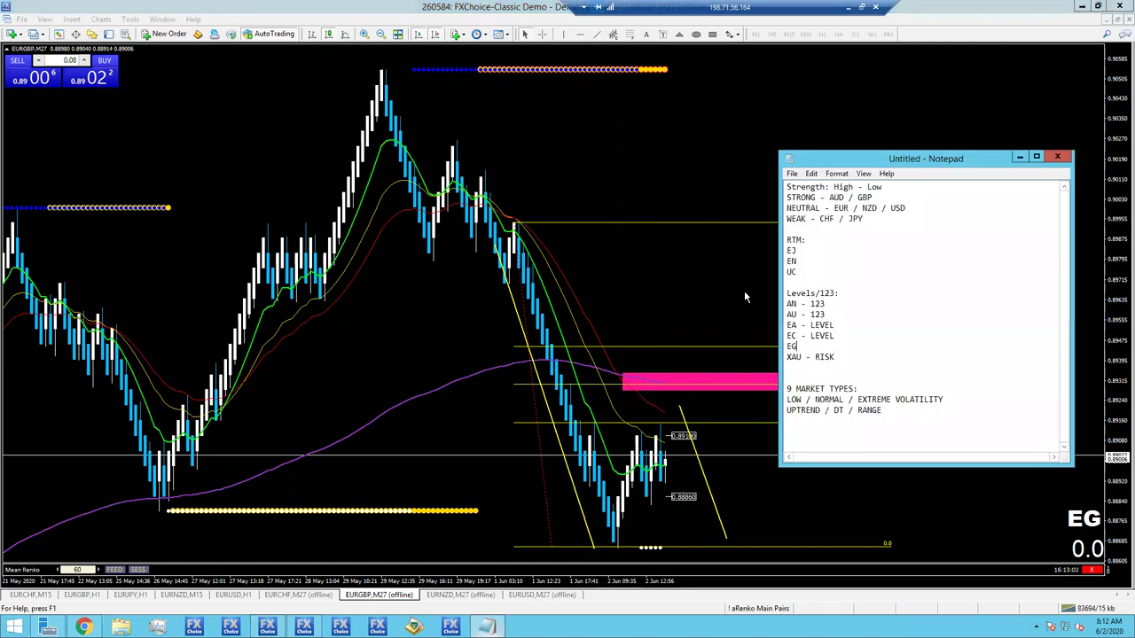
{"action": "type", "text": " - "}
{"action": "type", "text": "LEV"}
{"action": "key", "text": "BackSpace"}
{"action": "key", "text": "BackSpace"}
{"action": "key", "text": "BackSpace"}
{"action": "type", "text": "12"}
{"action": "key", "text": "Return"}
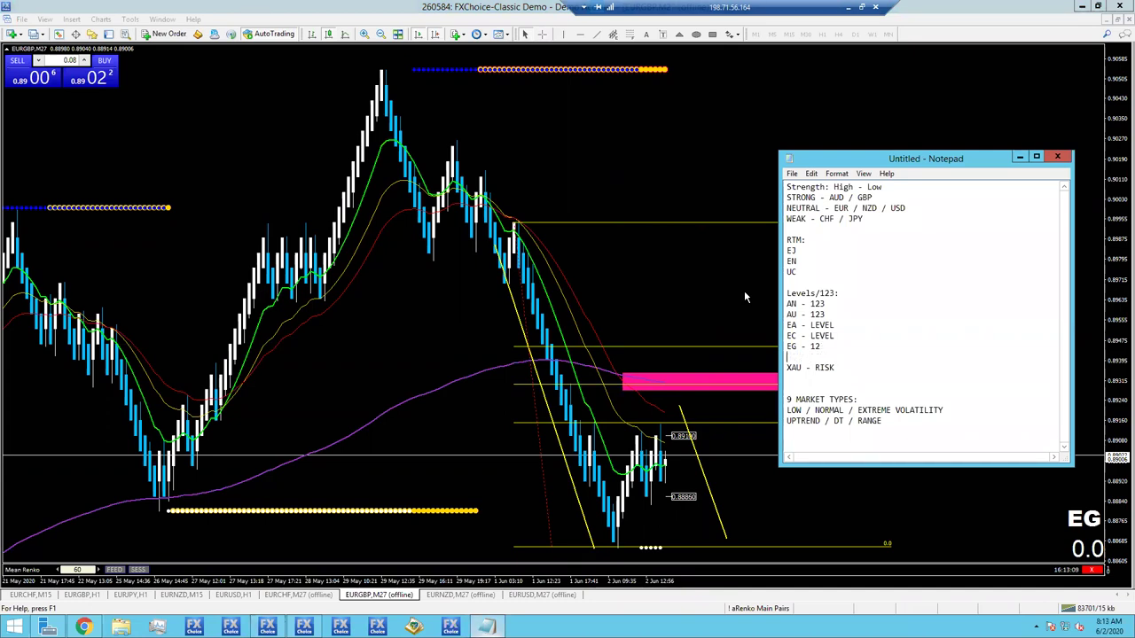
{"action": "key", "text": "BackSpace"}
{"action": "type", "text": "3"}
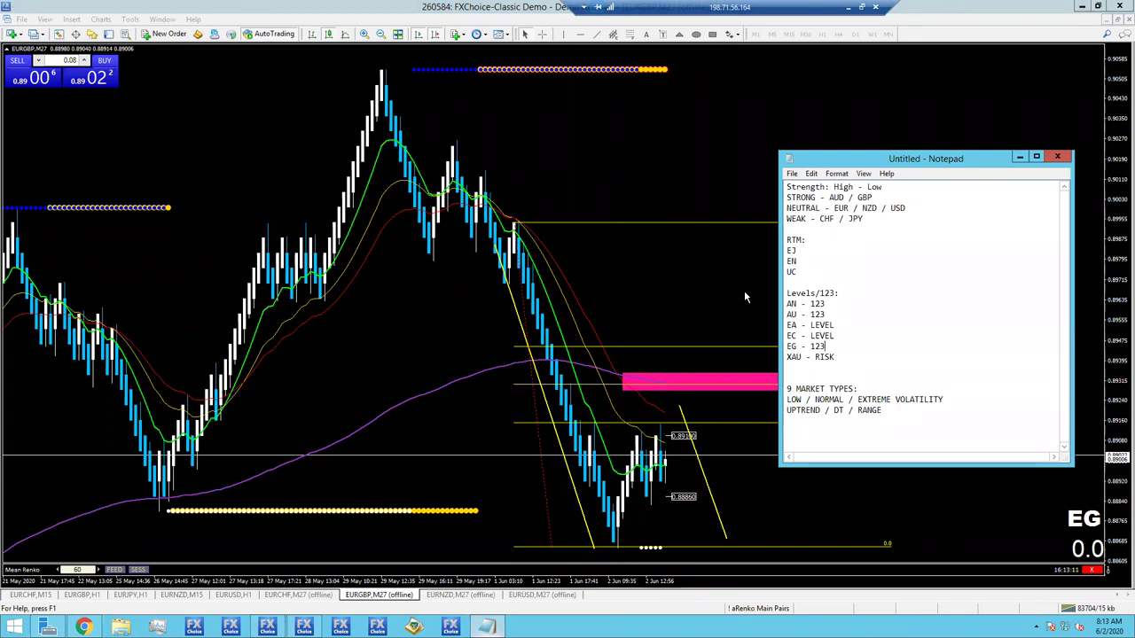
{"action": "key", "text": "Return"}
- Switch to the EURNZD,M27 chart and review it alongside the Levels/123 entries in the Notepad notes
{"action": "left_click", "coordinate": [720, 293]}
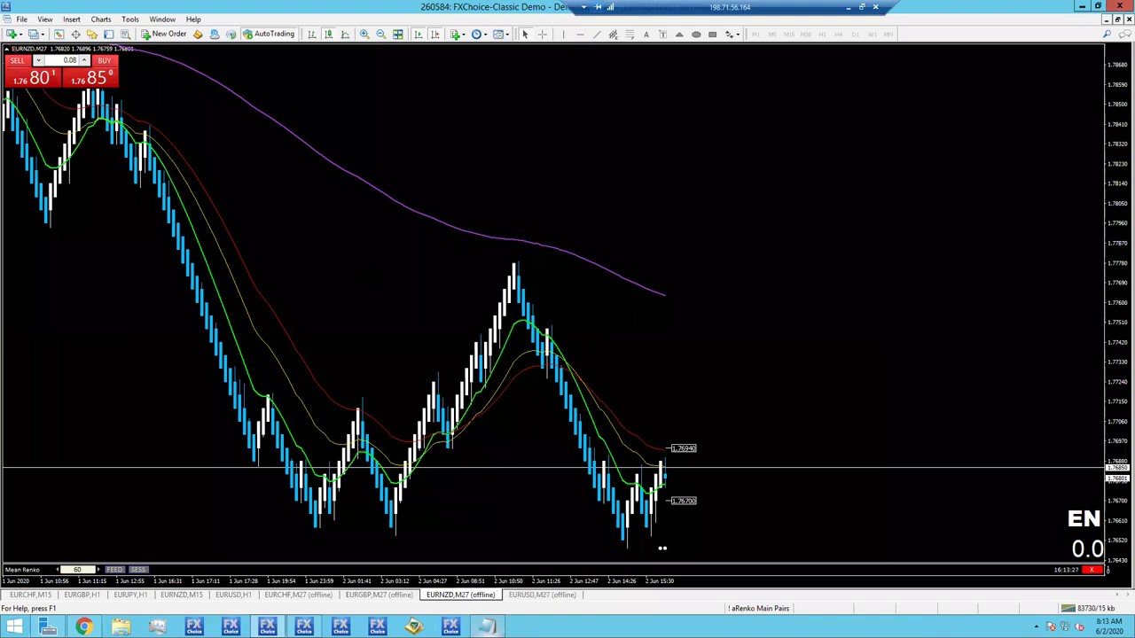
{"action": "left_click", "coordinate": [486, 627]}
{"action": "left_click_drag", "start_coordinate": [788, 304], "coordinate": [841, 354]}
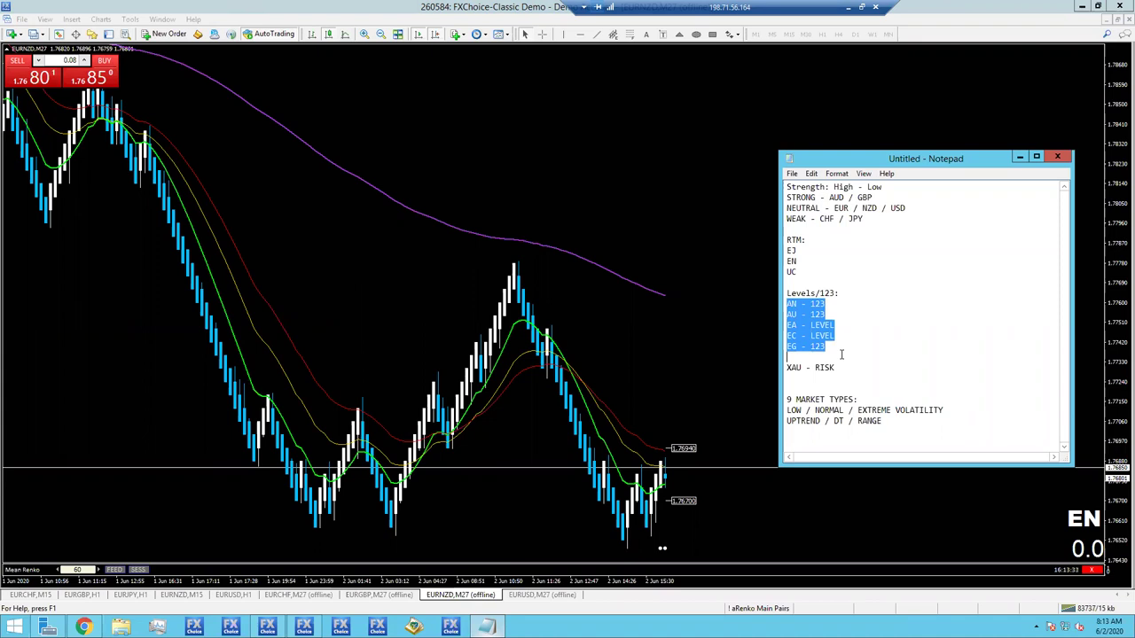
{"action": "left_click", "coordinate": [621, 438]}
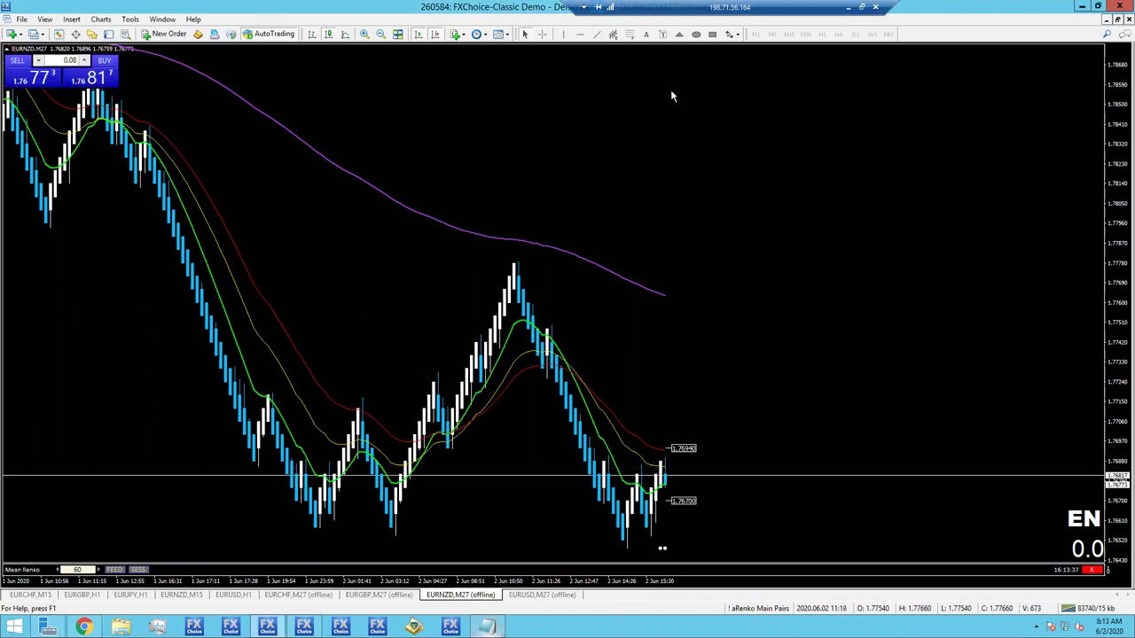
{"action": "left_click_drag", "start_coordinate": [692, 6], "coordinate": [467, 6]}
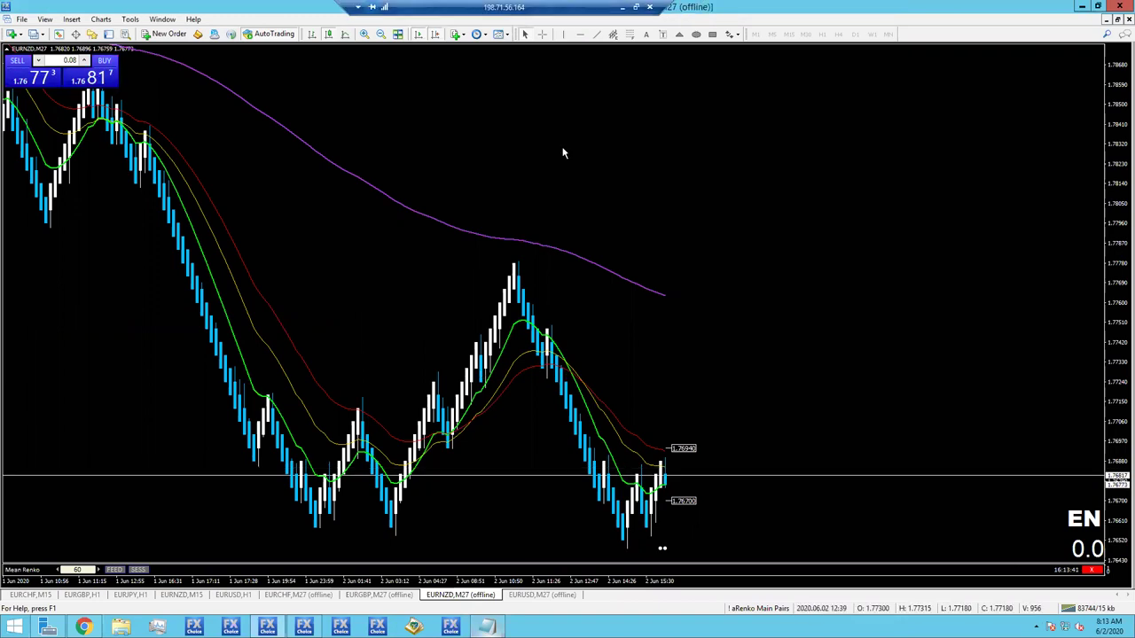
- On the EURUSD,M27 chart, add a Fibonacci retracement from about 1.1100 to 1.1188 and a pink rectangle across its 50.0 level from the earlier high
{"action": "left_click", "coordinate": [533, 596]}
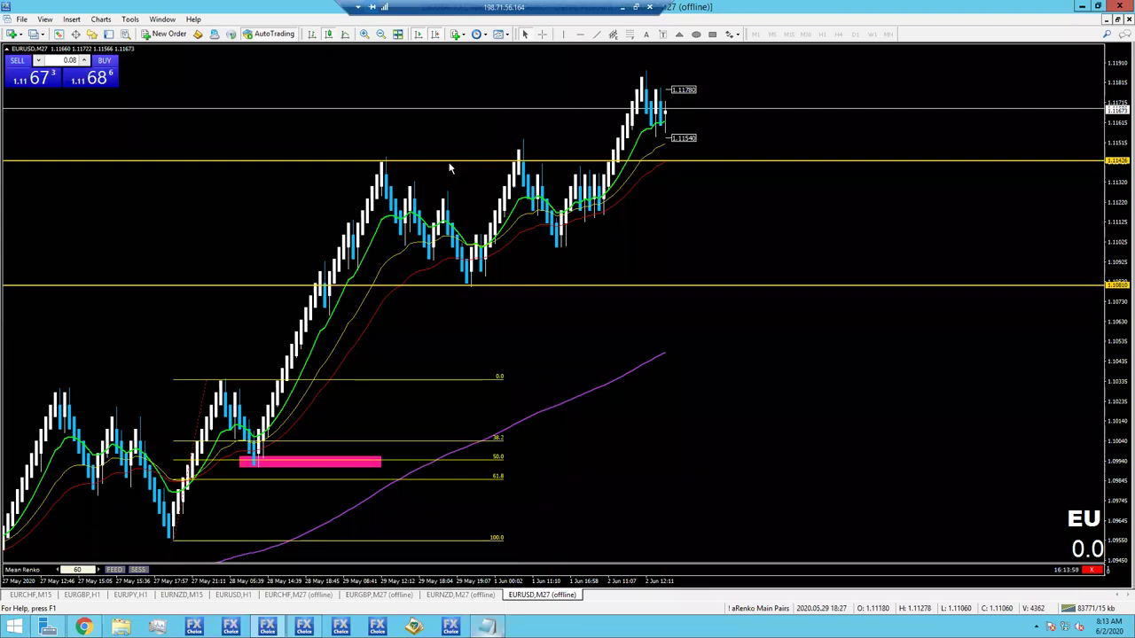
{"action": "mouse_move", "coordinate": [564, 217]}
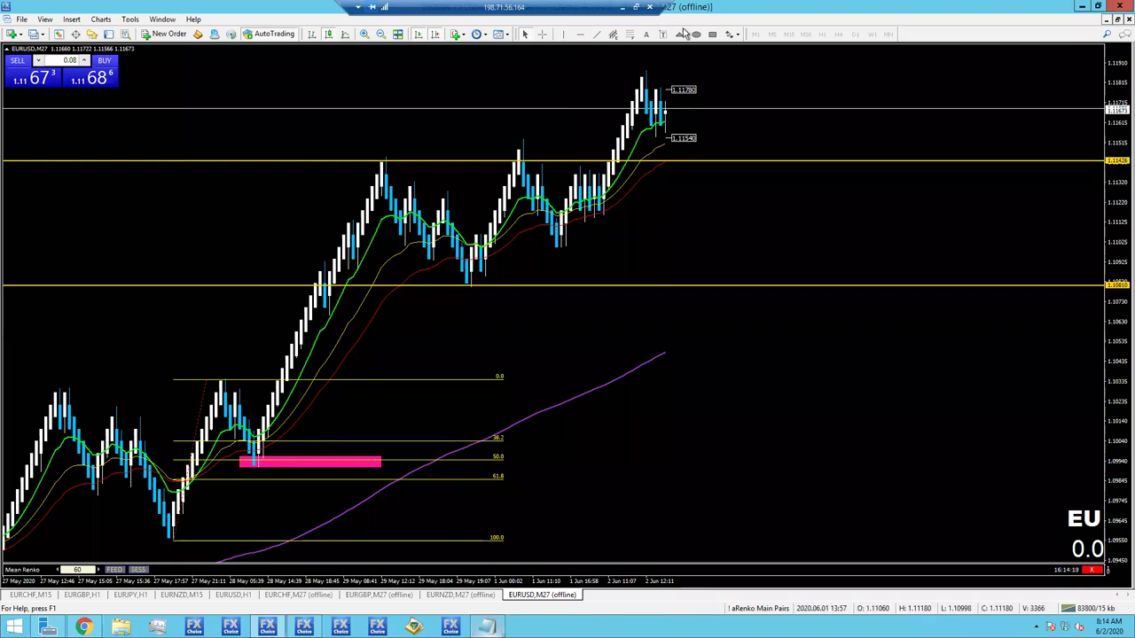
{"action": "left_click", "coordinate": [629, 34]}
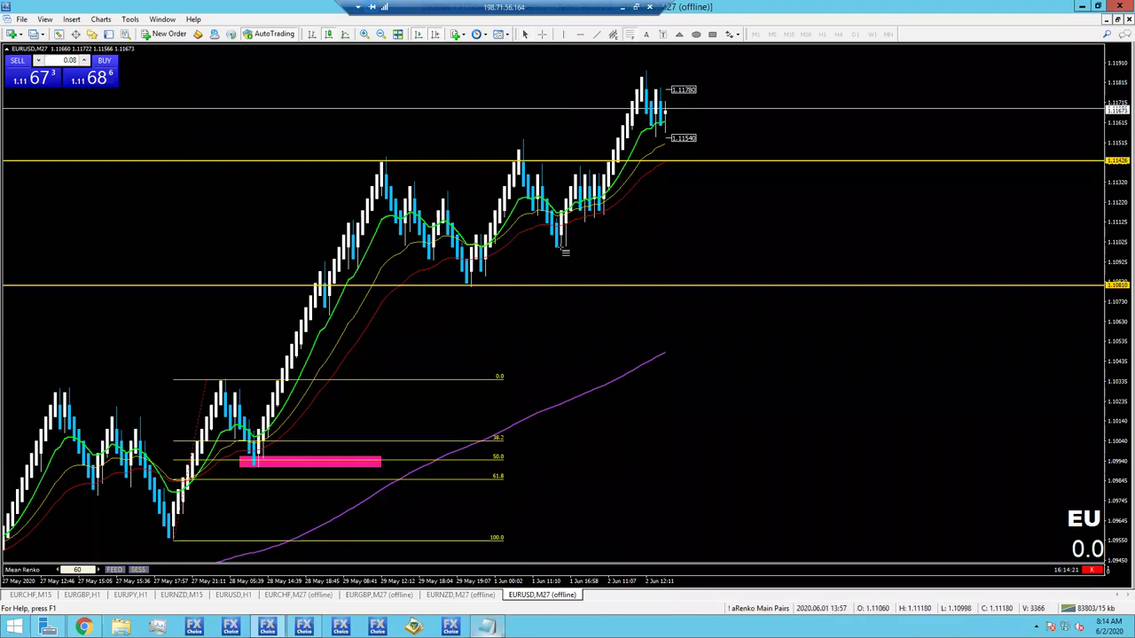
{"action": "mouse_move", "coordinate": [567, 242]}
{"action": "left_mouse_down"}
{"action": "mouse_move", "coordinate": [636, 97]}
{"action": "mouse_move", "coordinate": [621, 53]}
{"action": "mouse_move", "coordinate": [599, 75]}
{"action": "left_mouse_up"}
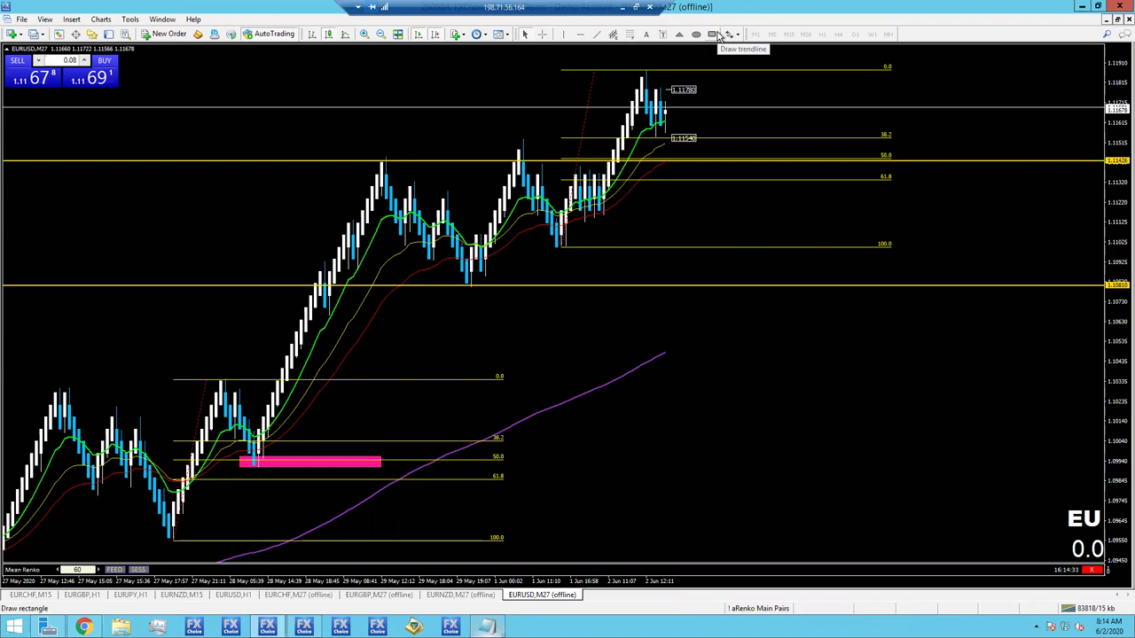
{"action": "mouse_move", "coordinate": [381, 163]}
{"action": "left_mouse_down"}
{"action": "mouse_move", "coordinate": [754, 133]}
{"action": "mouse_move", "coordinate": [964, 149]}
{"action": "left_mouse_up"}
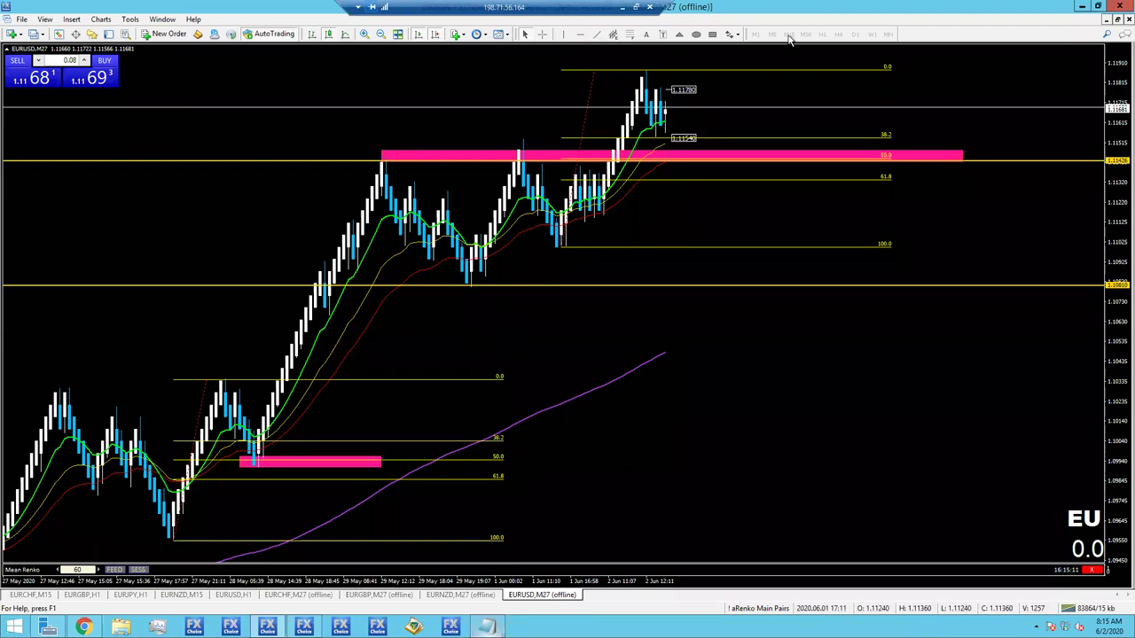
- Draw a V of trend lines on EURUSD: down through the pink rectangle to about 1.1134, and back up to about 1.1195
{"action": "left_click", "coordinate": [596, 33]}
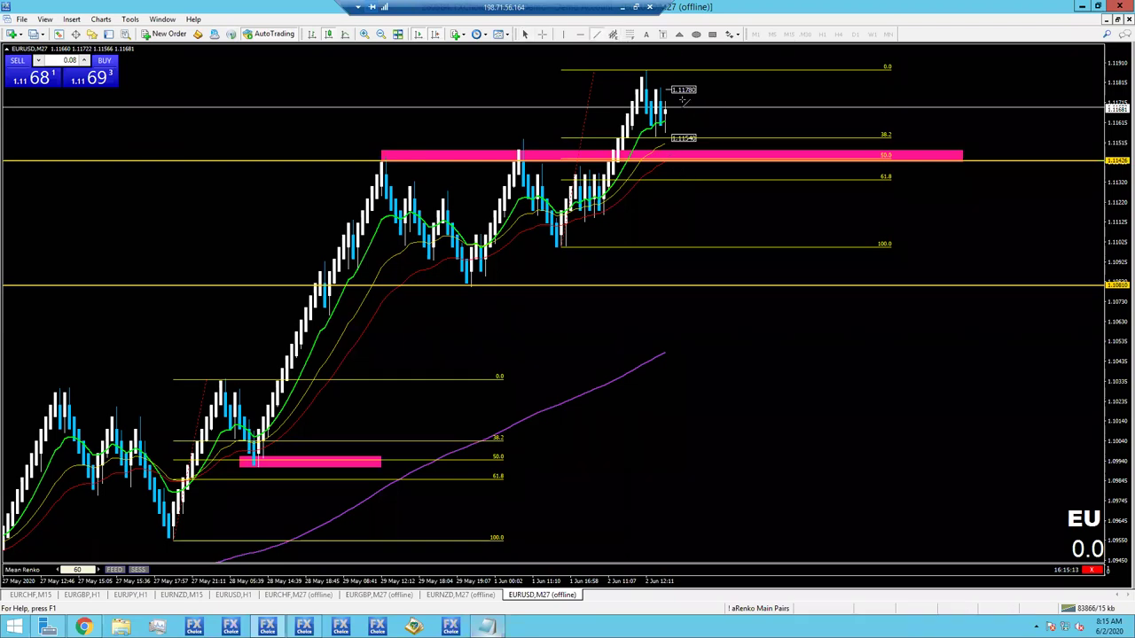
{"action": "left_click_drag", "start_coordinate": [671, 79], "coordinate": [689, 99]}
{"action": "left_click_drag", "start_coordinate": [696, 152], "coordinate": [706, 179]}
{"action": "left_click", "coordinate": [596, 34]}
{"action": "left_click_drag", "start_coordinate": [710, 178], "coordinate": [754, 56]}
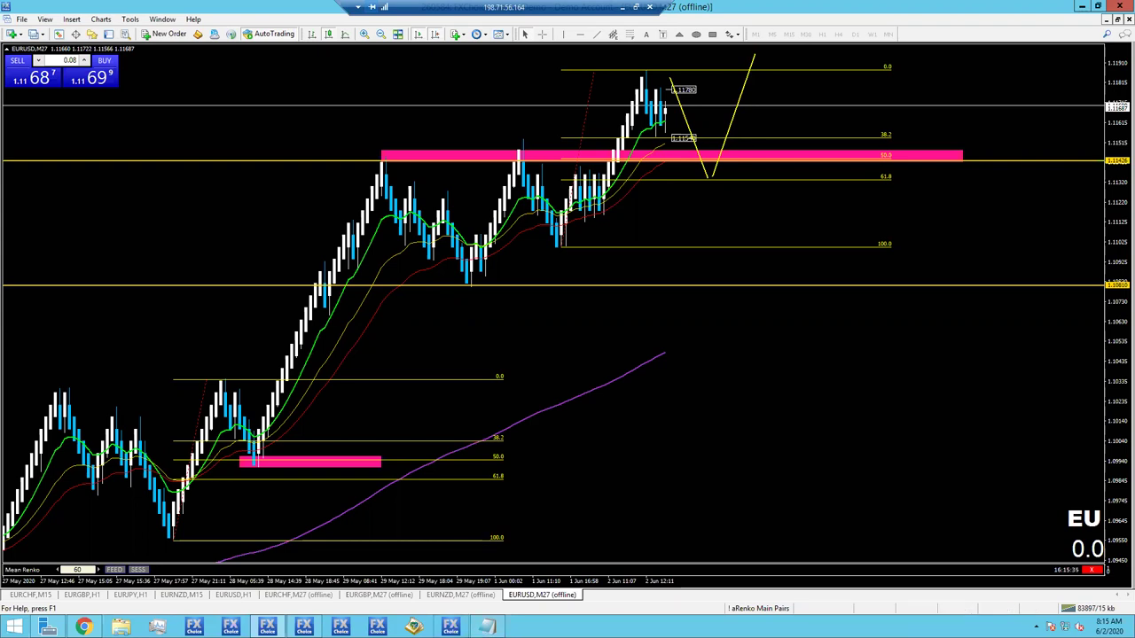
- Add the entry "EU - 123" below "EG - 123" in the Levels/123 list of the Notepad notes, followed by a new empty line
{"action": "key", "text": "alt+Tab"}
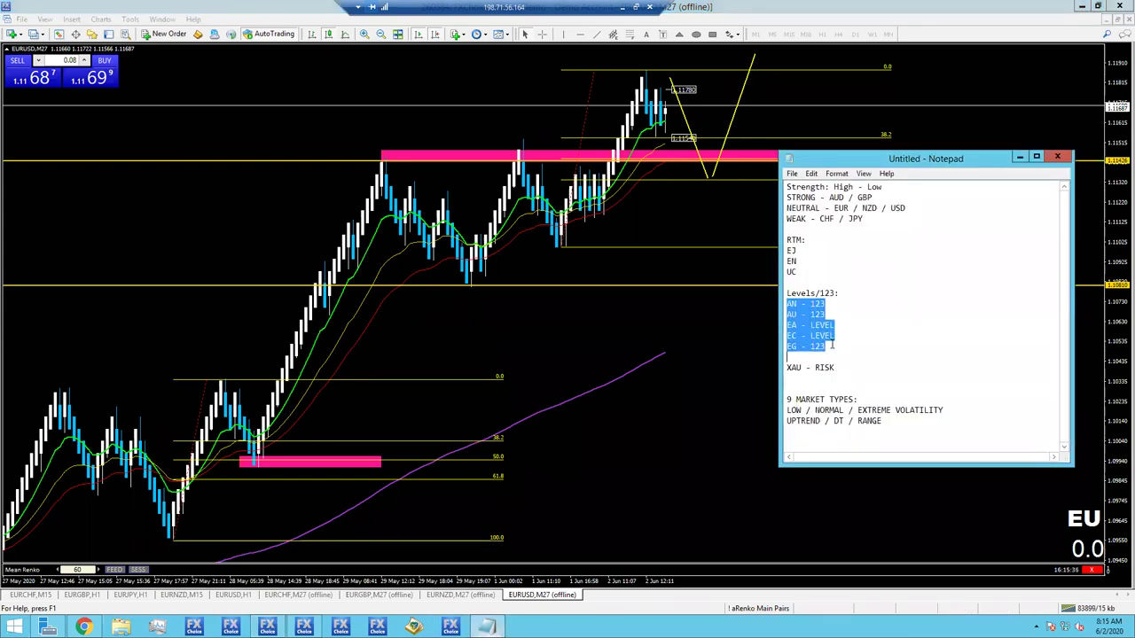
{"action": "left_click", "coordinate": [820, 348]}
{"action": "key", "text": "Down"}
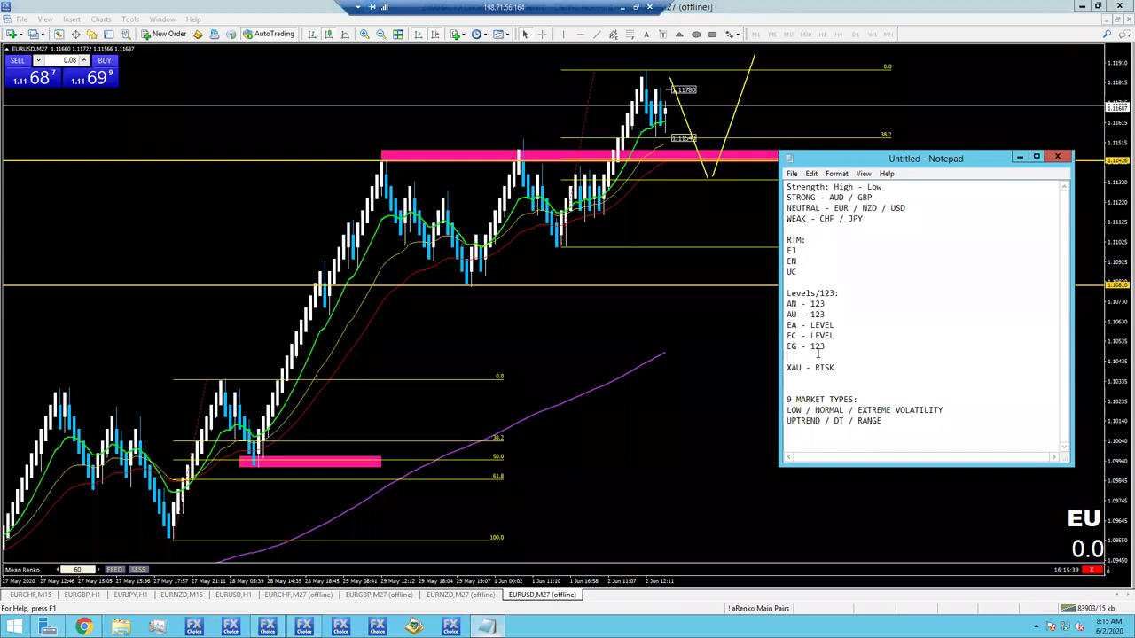
{"action": "type", "text": "EU - 123"}
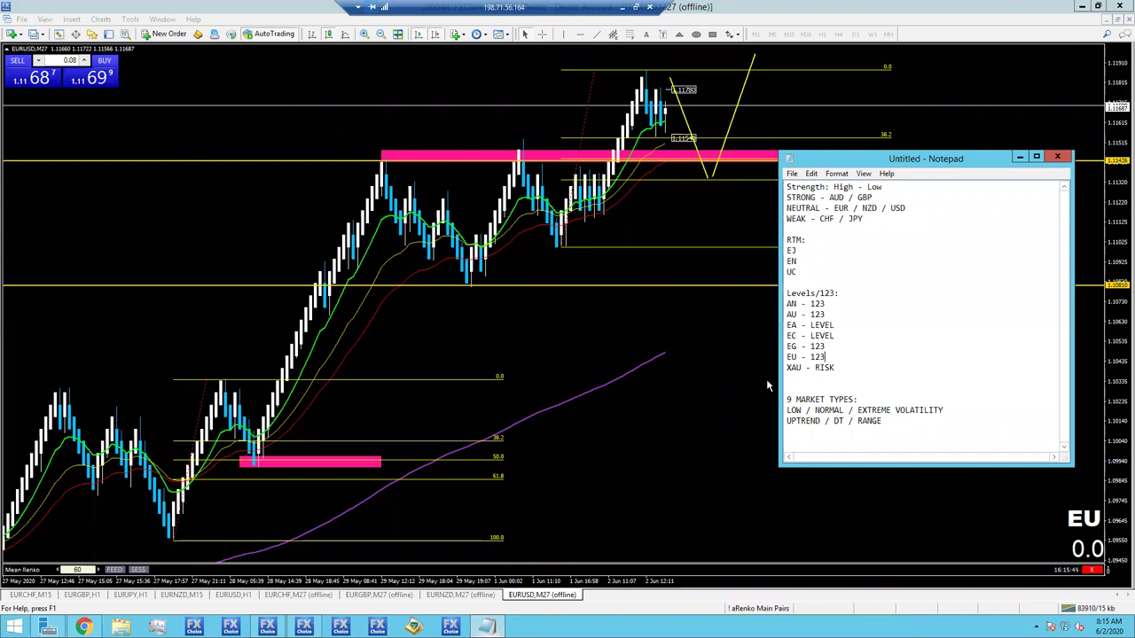
{"action": "key", "text": "Return"}
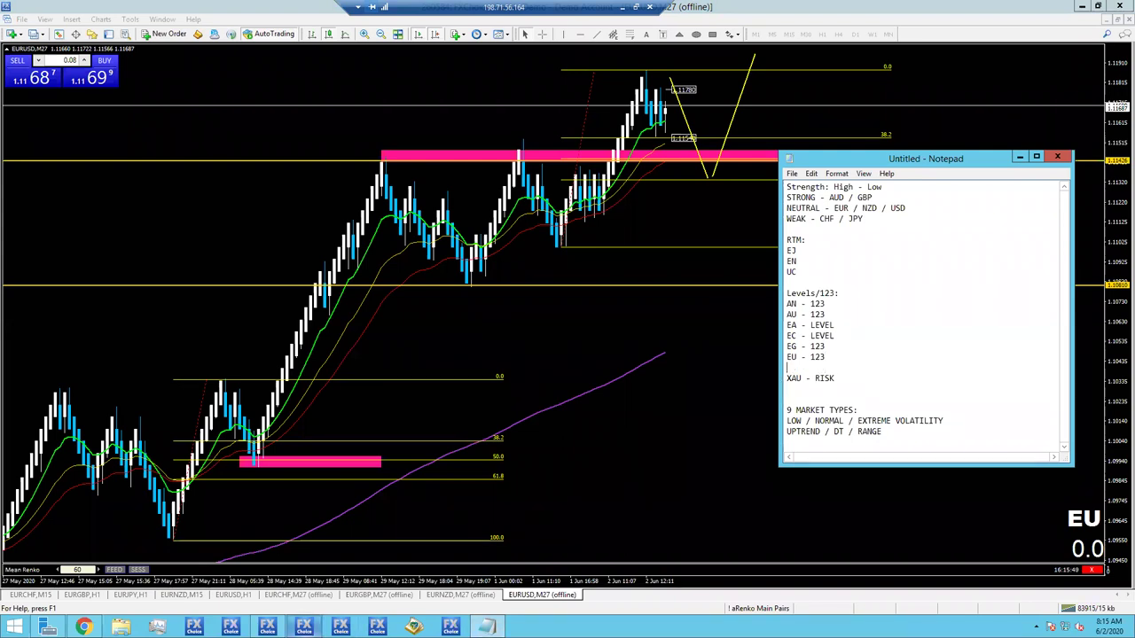
- Switch to the GBP chart window and examine the recent price swings on the GBPAUD,M61 and GBPCAD,M61 charts
{"action": "left_click", "coordinate": [304, 627]}
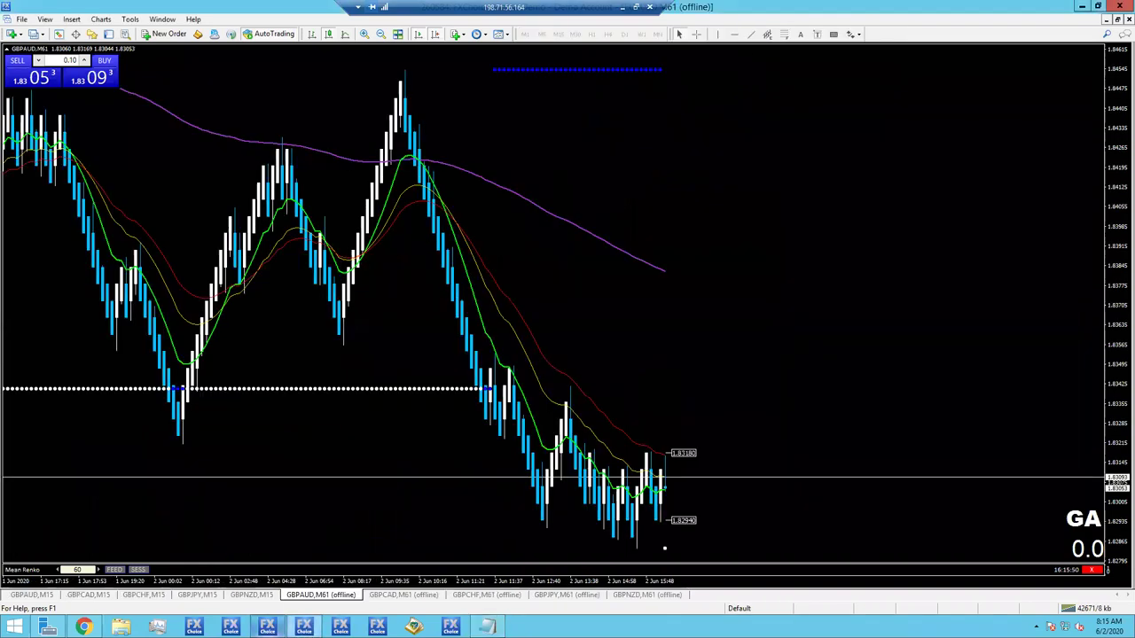
{"action": "left_click", "coordinate": [267, 626]}
{"action": "left_click", "coordinate": [246, 596]}
{"action": "key", "text": "alt+Tab"}
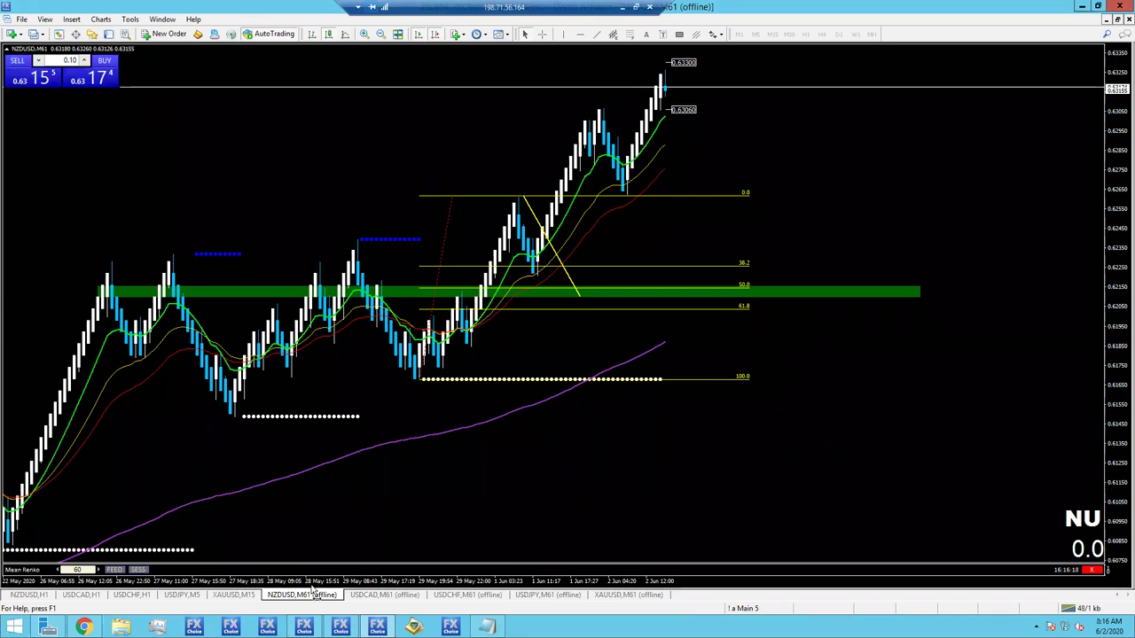
{"action": "left_click", "coordinate": [304, 626]}
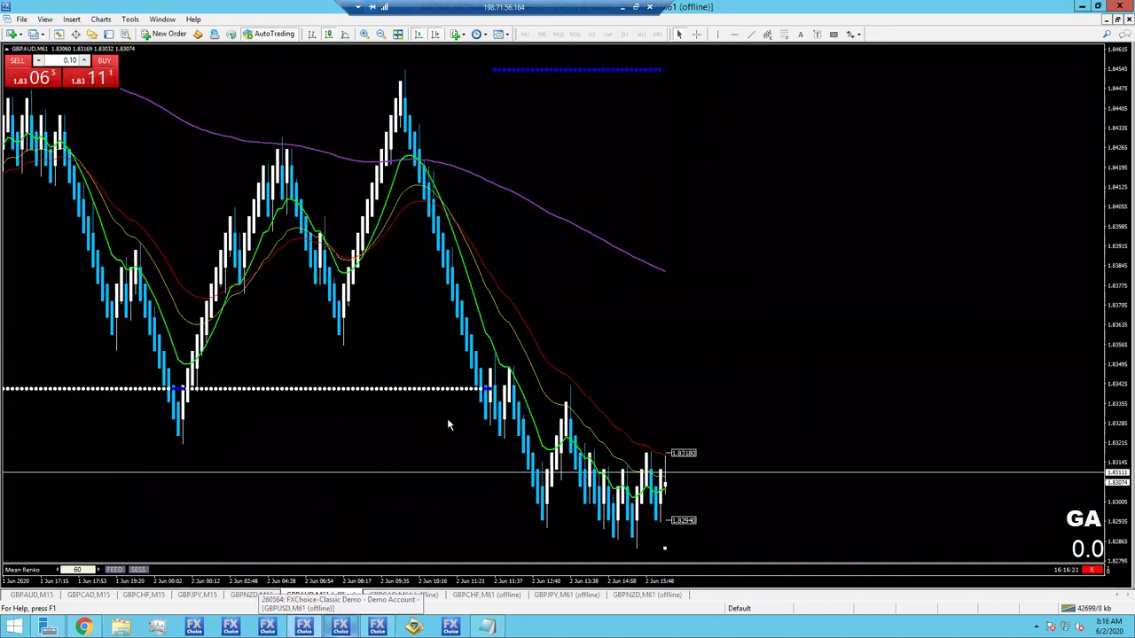
{"action": "scroll", "coordinate": [453, 424], "scroll_direction": "up", "scroll_amount": 3}
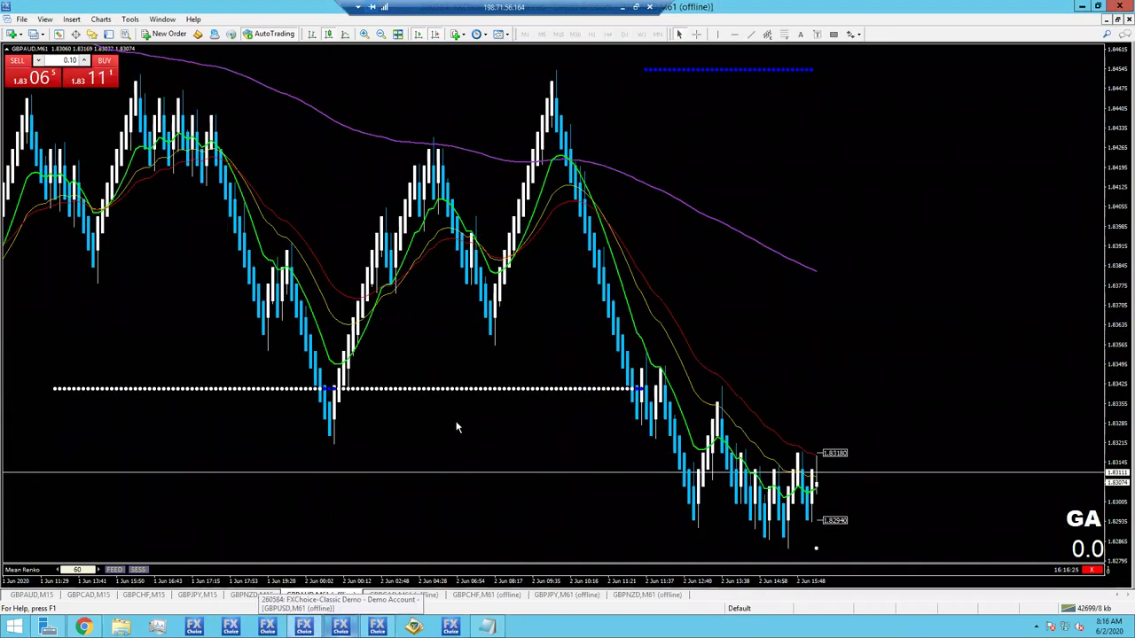
{"action": "middle_click", "coordinate": [556, 120]}
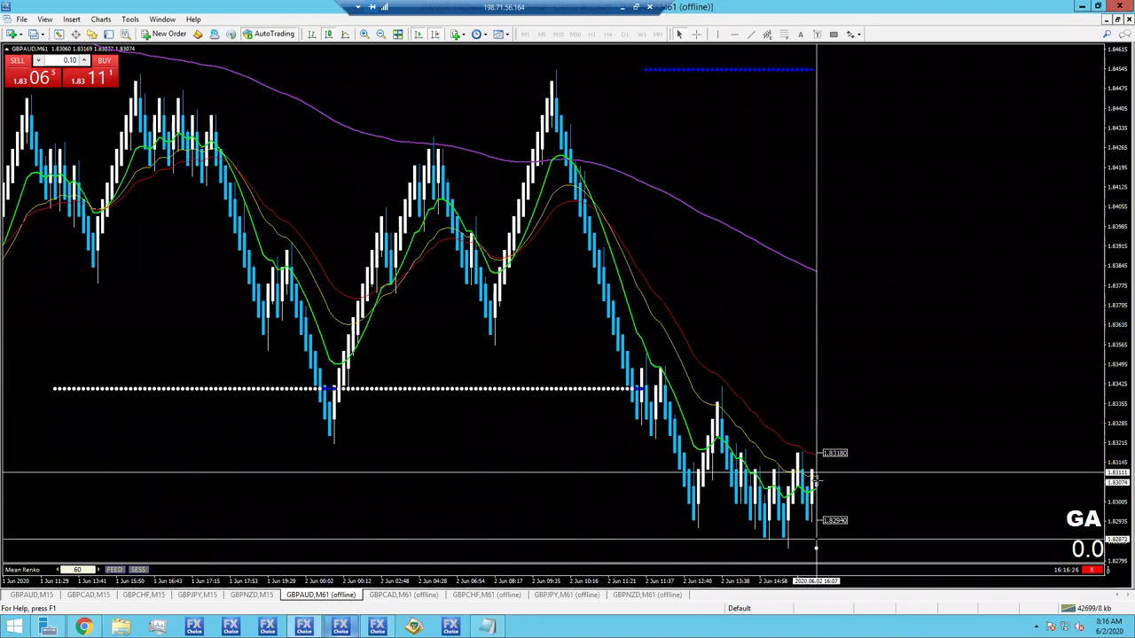
{"action": "left_click", "coordinate": [401, 595]}
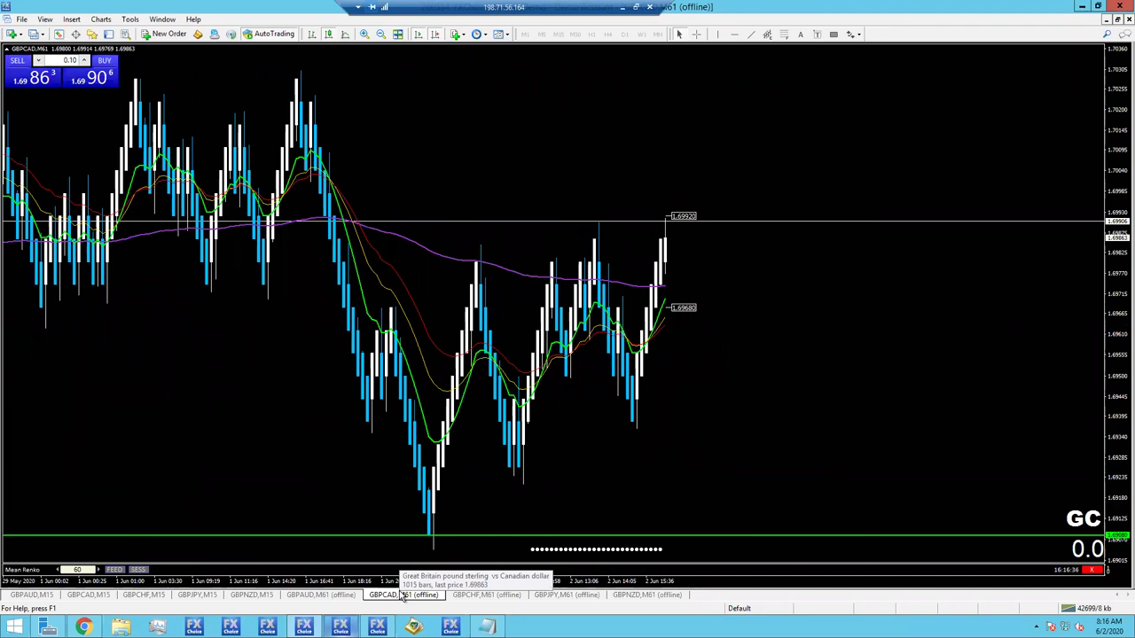
{"action": "middle_click", "coordinate": [403, 340]}
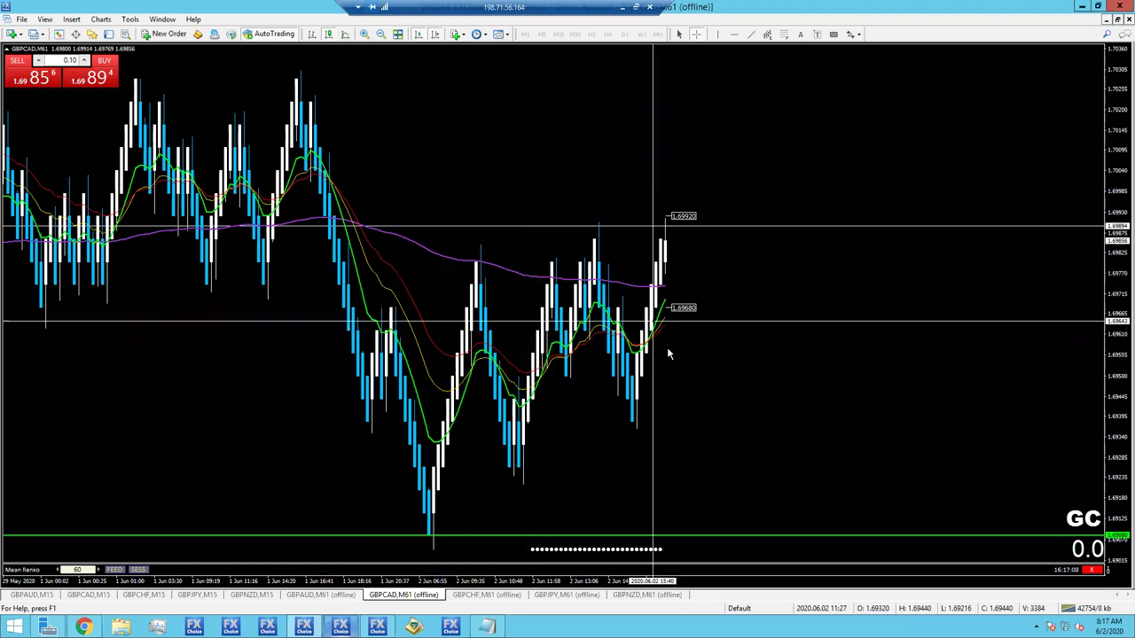
- On the GBPCHF,M61 chart, add a Fibonacci retracement over the last rise, from about 1.1997 to 1.2097, and a green rectangle around its 50.0 level
{"action": "left_click", "coordinate": [483, 594]}
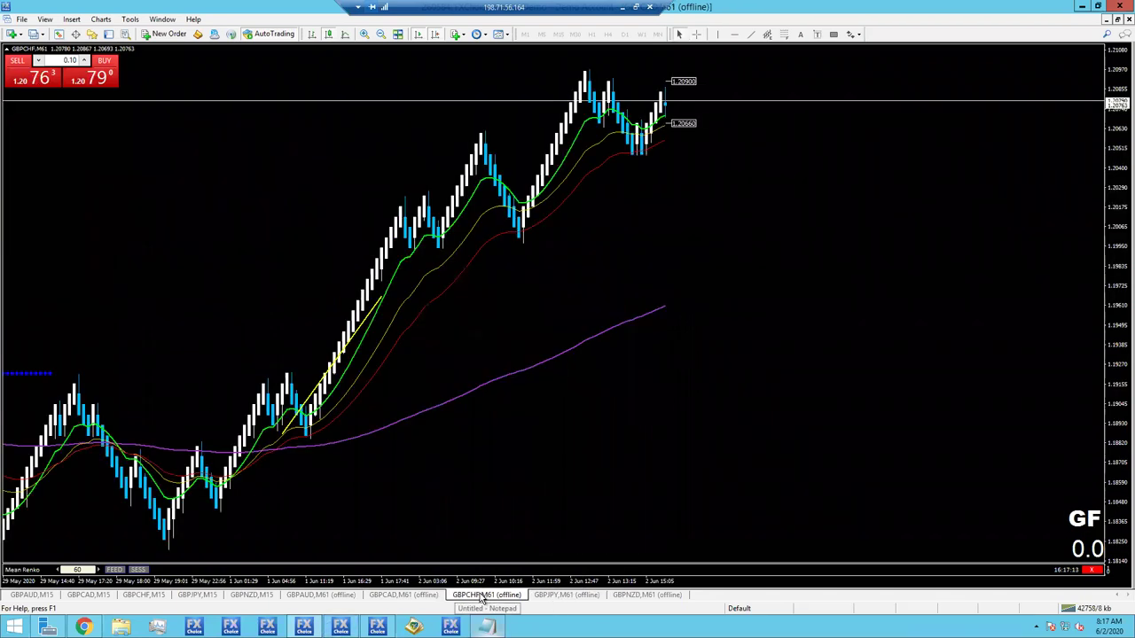
{"action": "middle_click", "coordinate": [370, 375]}
{"action": "left_click_drag", "start_coordinate": [362, 378], "coordinate": [603, 73]}
{"action": "left_click", "coordinate": [605, 76]}
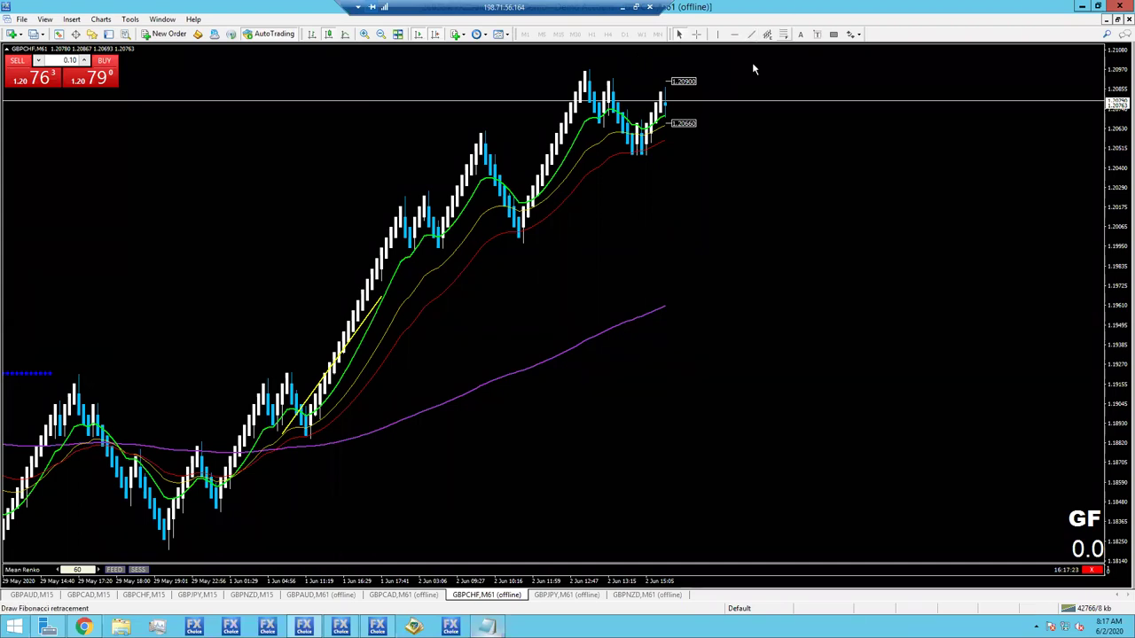
{"action": "left_click_drag", "start_coordinate": [523, 239], "coordinate": [562, 66]}
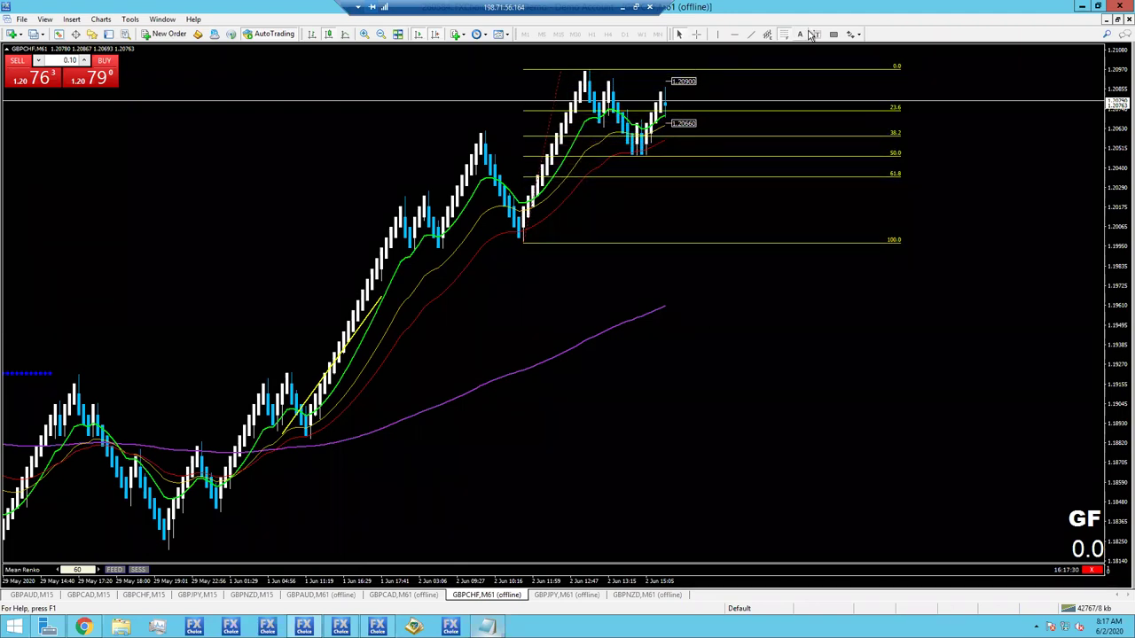
{"action": "left_click", "coordinate": [844, 34]}
{"action": "left_click_drag", "start_coordinate": [844, 139], "coordinate": [909, 157]}
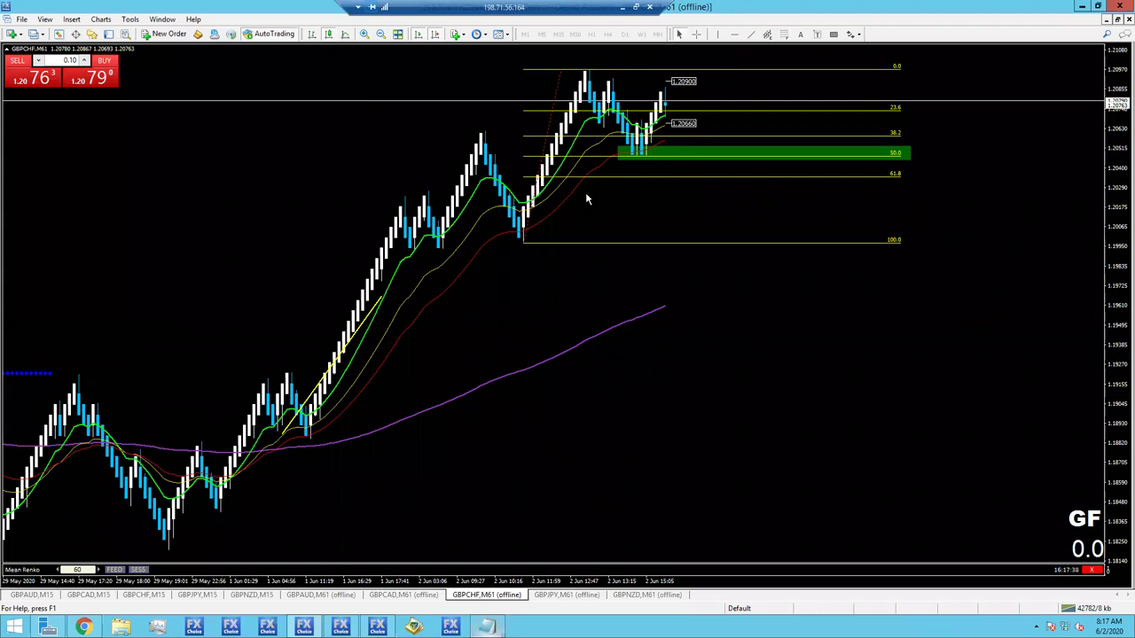
- Draw two trend lines on GBPCHF: up from about 1.2005 to 1.2098, and down from about 1.2100 to 1.2047
{"action": "left_click", "coordinate": [752, 34]}
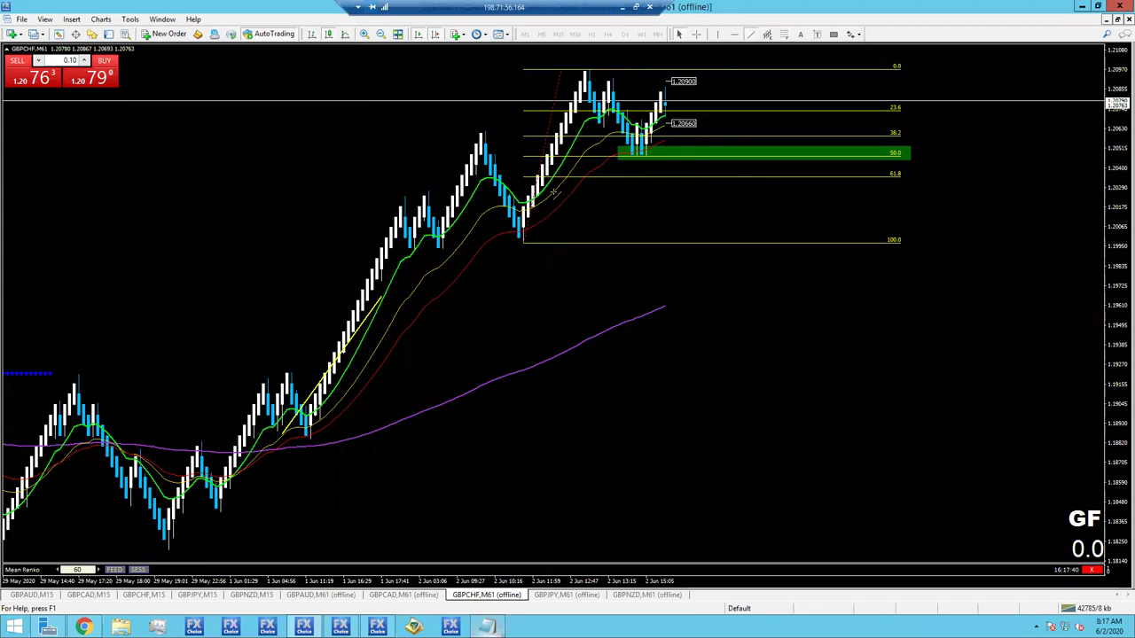
{"action": "left_click_drag", "start_coordinate": [495, 228], "coordinate": [575, 66]}
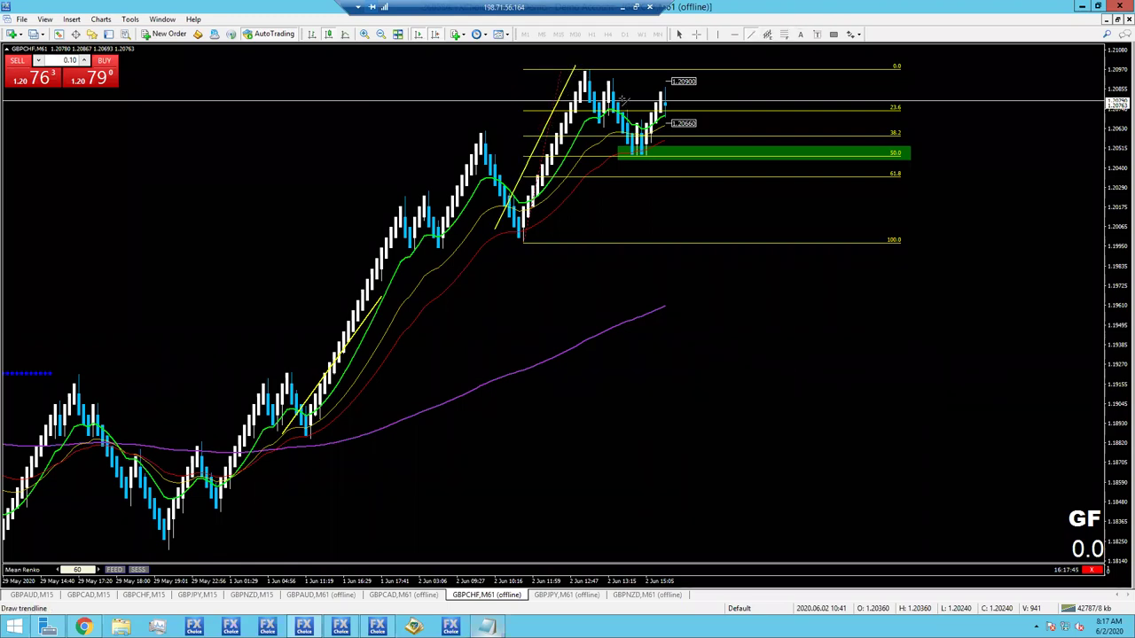
{"action": "left_click_drag", "start_coordinate": [600, 64], "coordinate": [666, 156]}
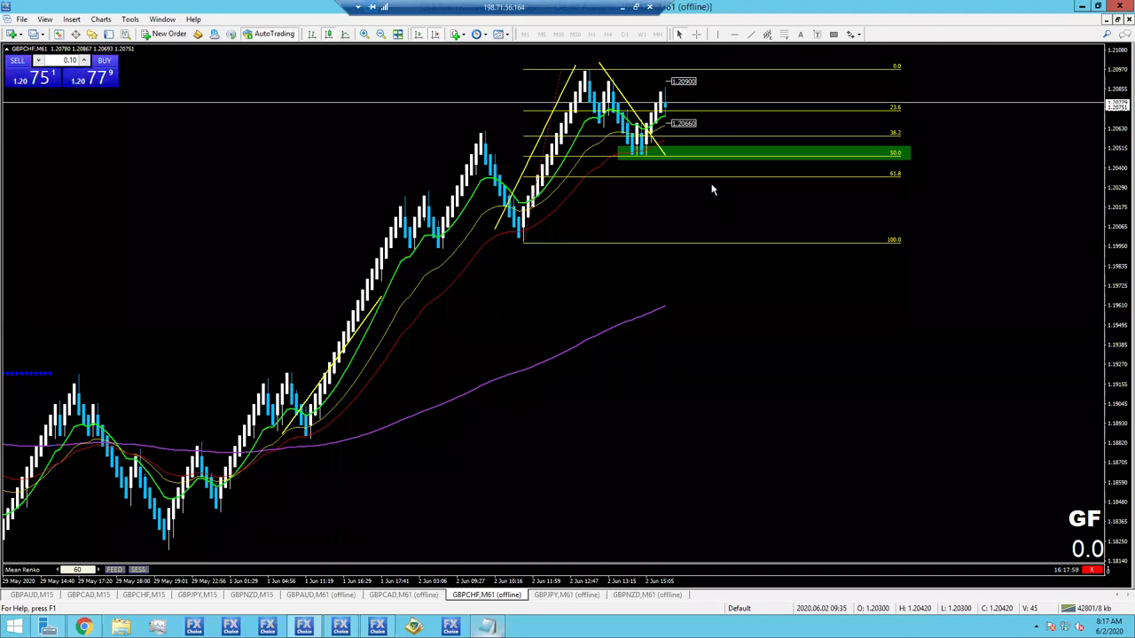
- Place a 0.10 buy limit order on GBPCHF at 1.20661, at the lower Renko price marker
{"action": "middle_click", "coordinate": [633, 96]}
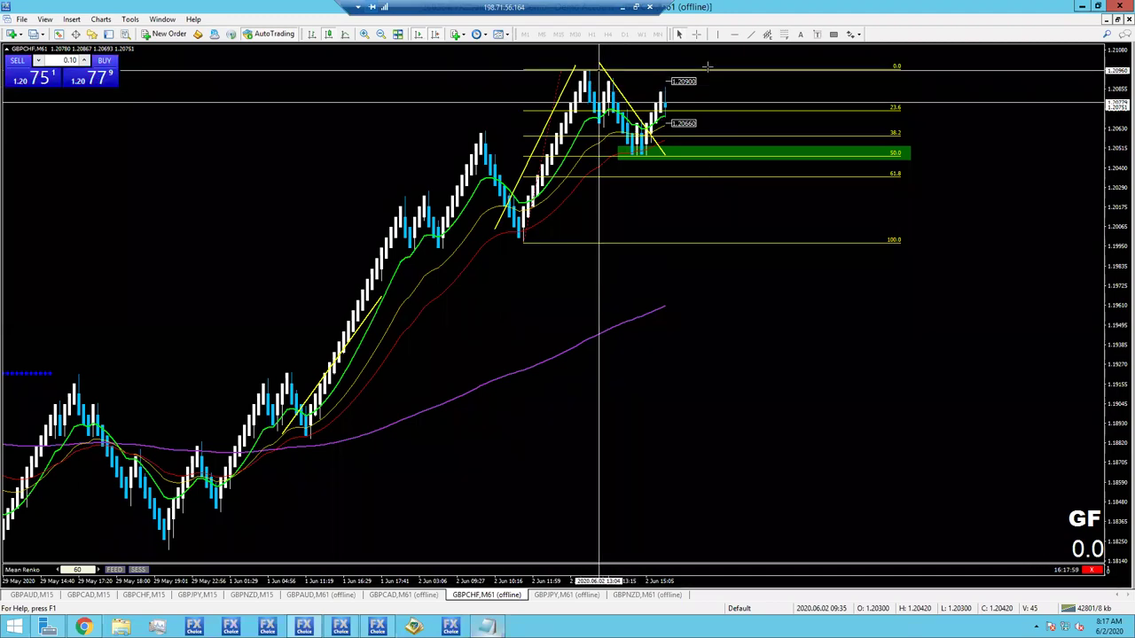
{"action": "middle_click", "coordinate": [699, 126]}
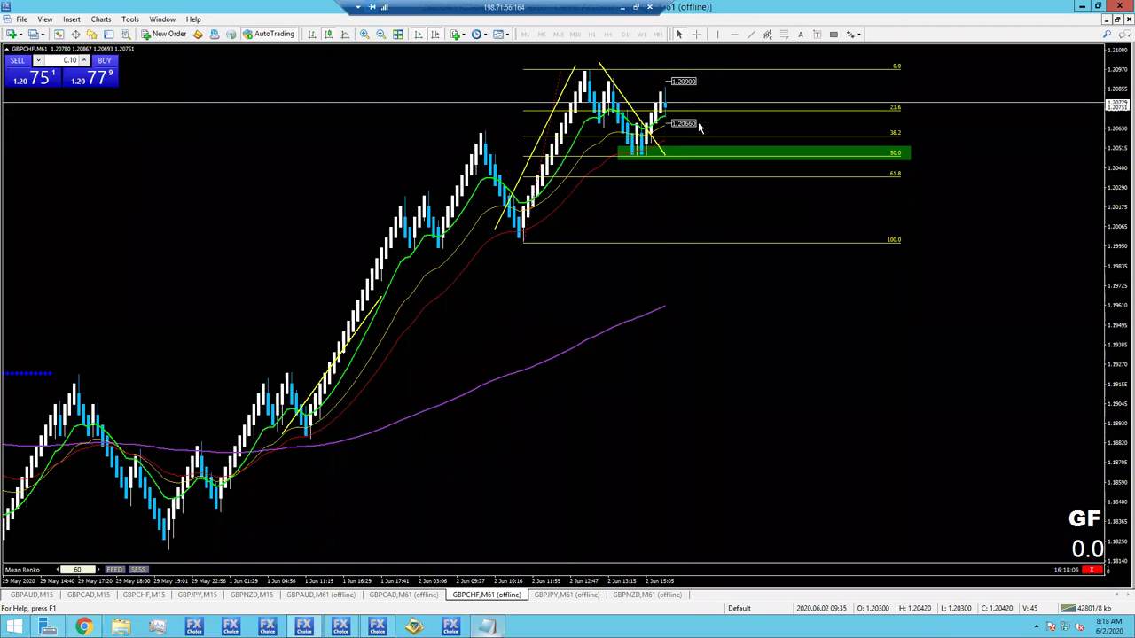
{"action": "right_click", "coordinate": [700, 128]}
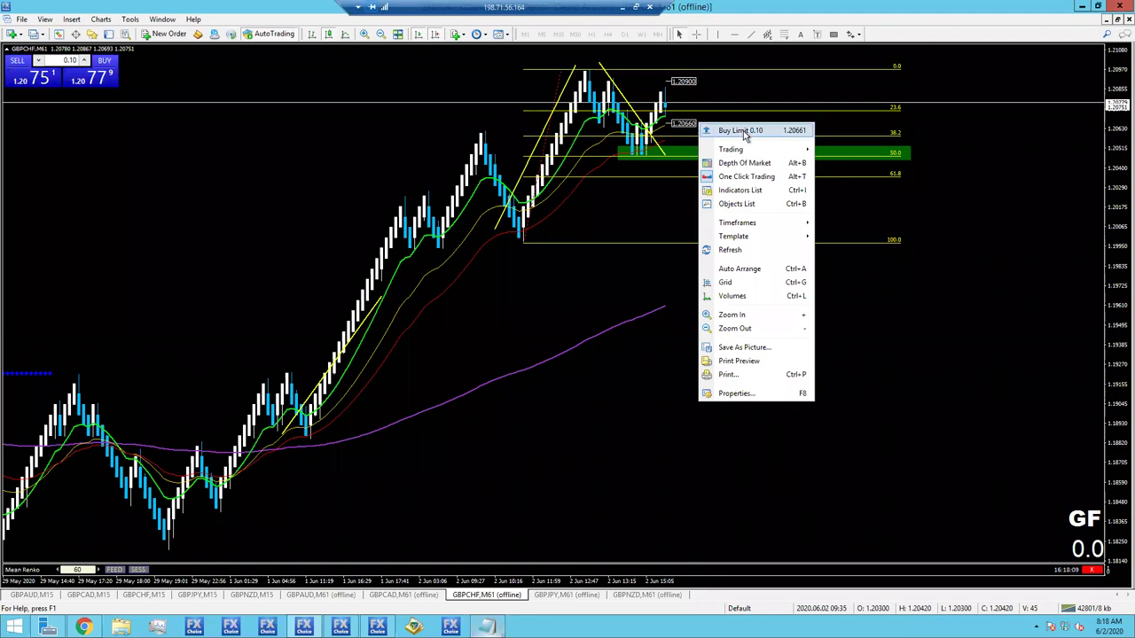
{"action": "left_click", "coordinate": [742, 130]}
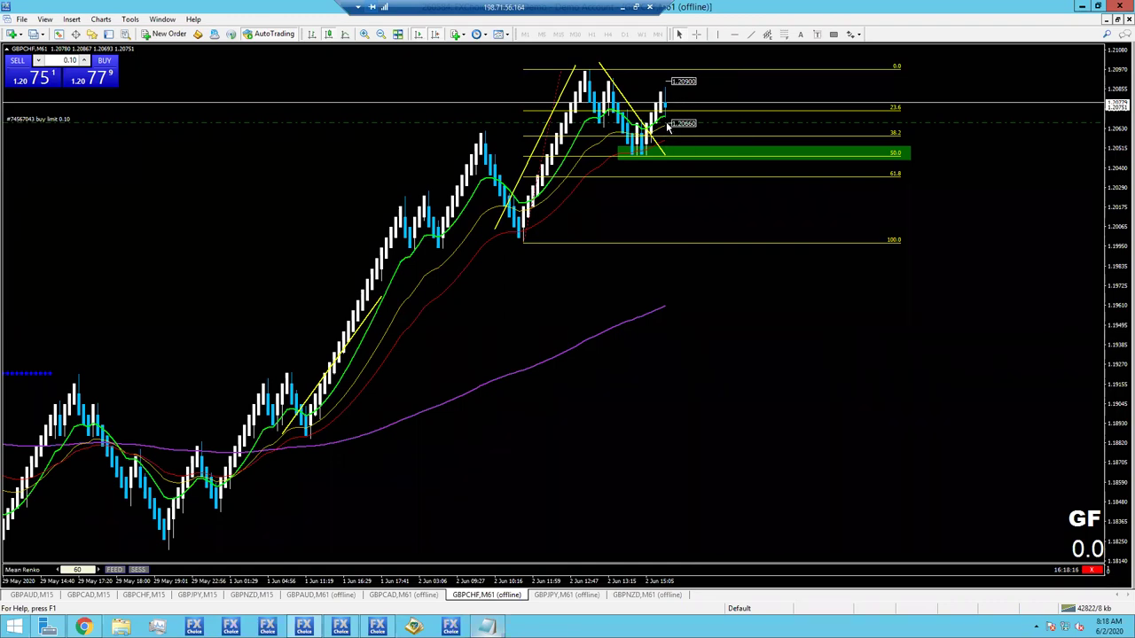
- Modify the GBPCHF buy limit order to add a stop loss at 1.2035
{"action": "right_click", "coordinate": [705, 123]}
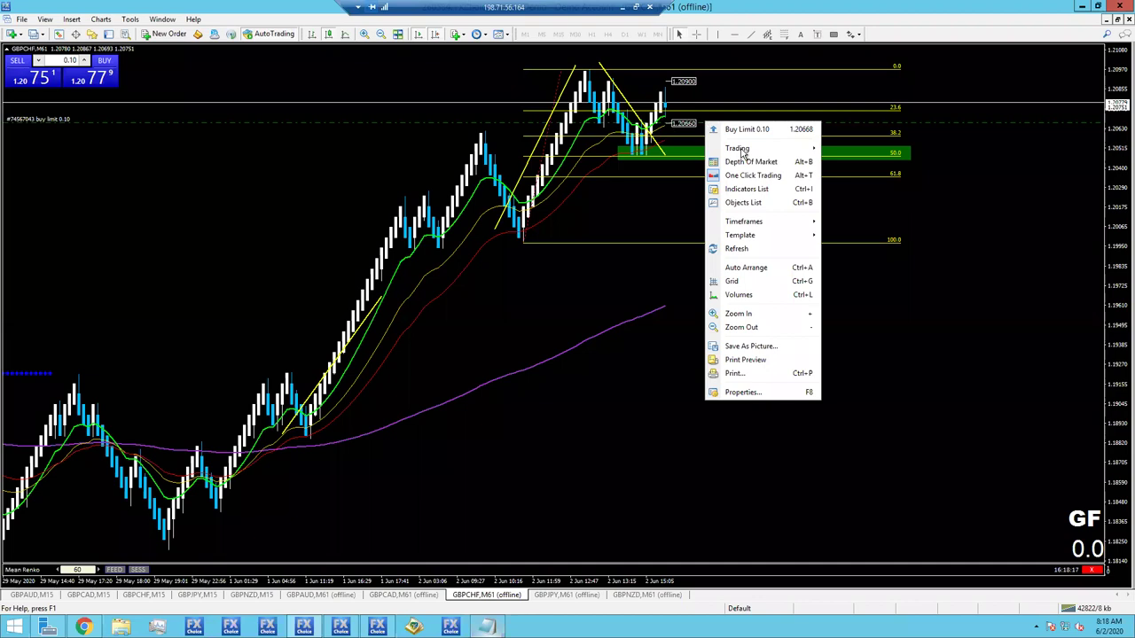
{"action": "right_click", "coordinate": [846, 122]}
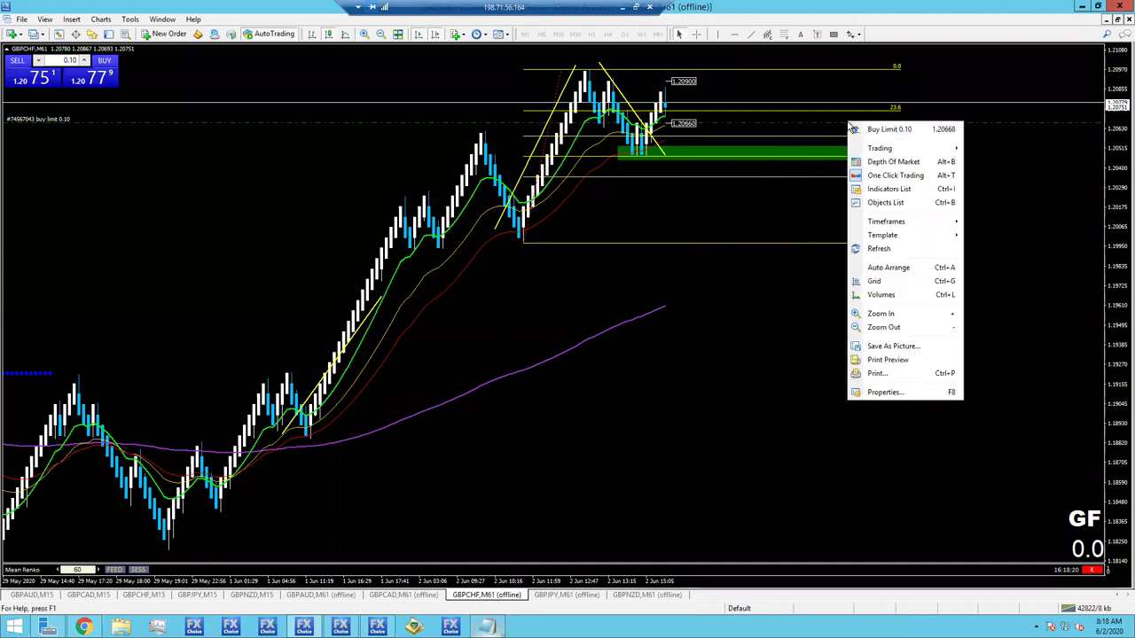
{"action": "right_click", "coordinate": [847, 123]}
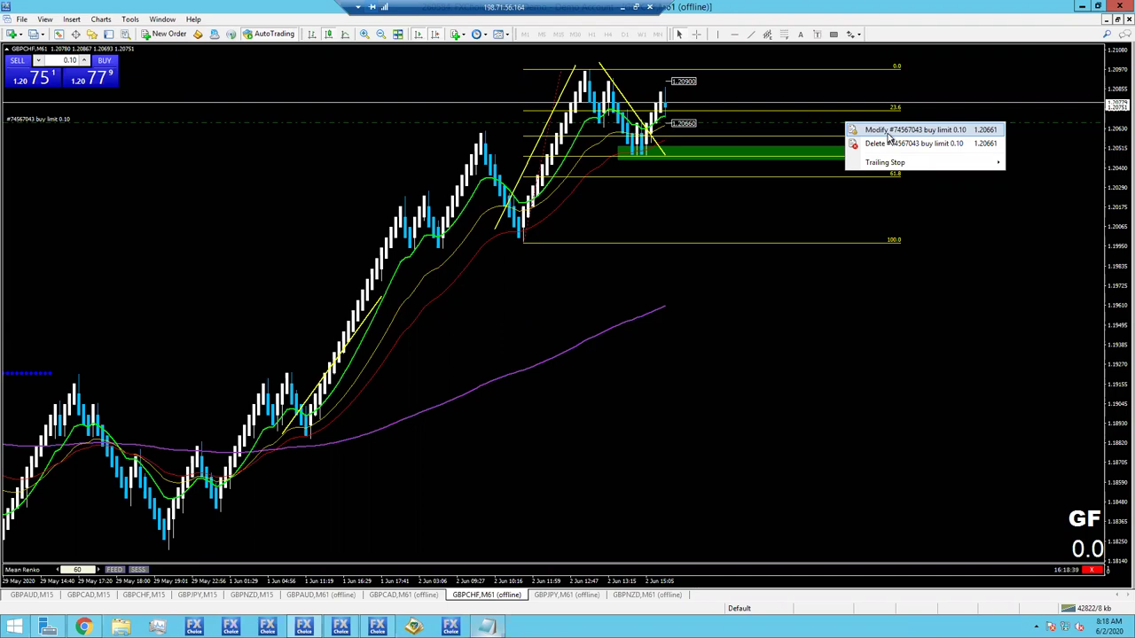
{"action": "left_click", "coordinate": [881, 132]}
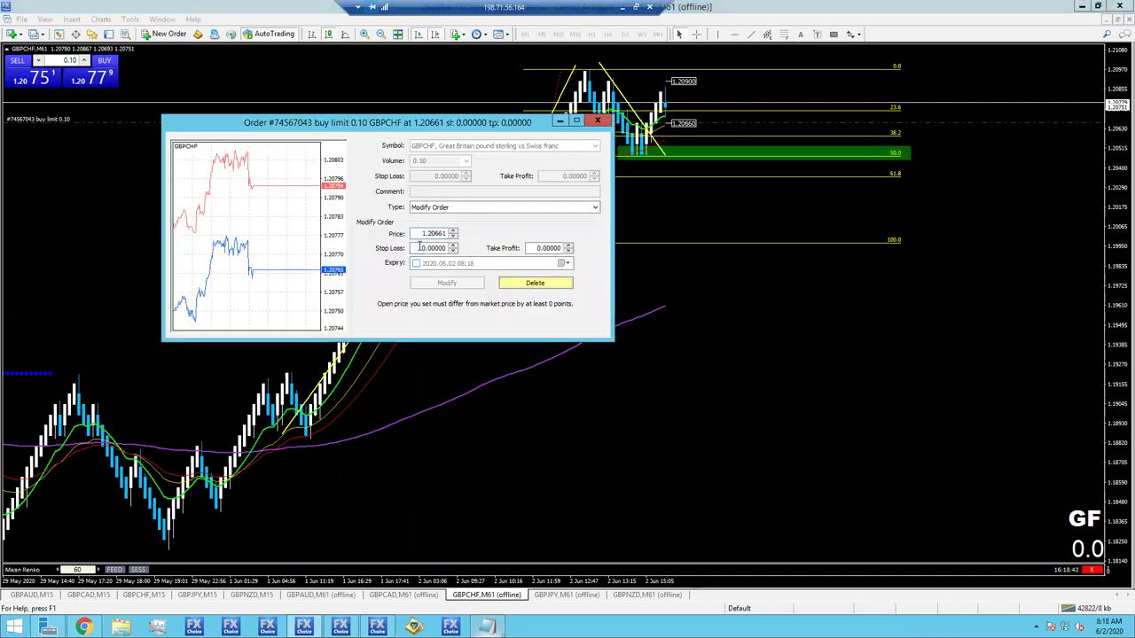
{"action": "double_click", "coordinate": [424, 248]}
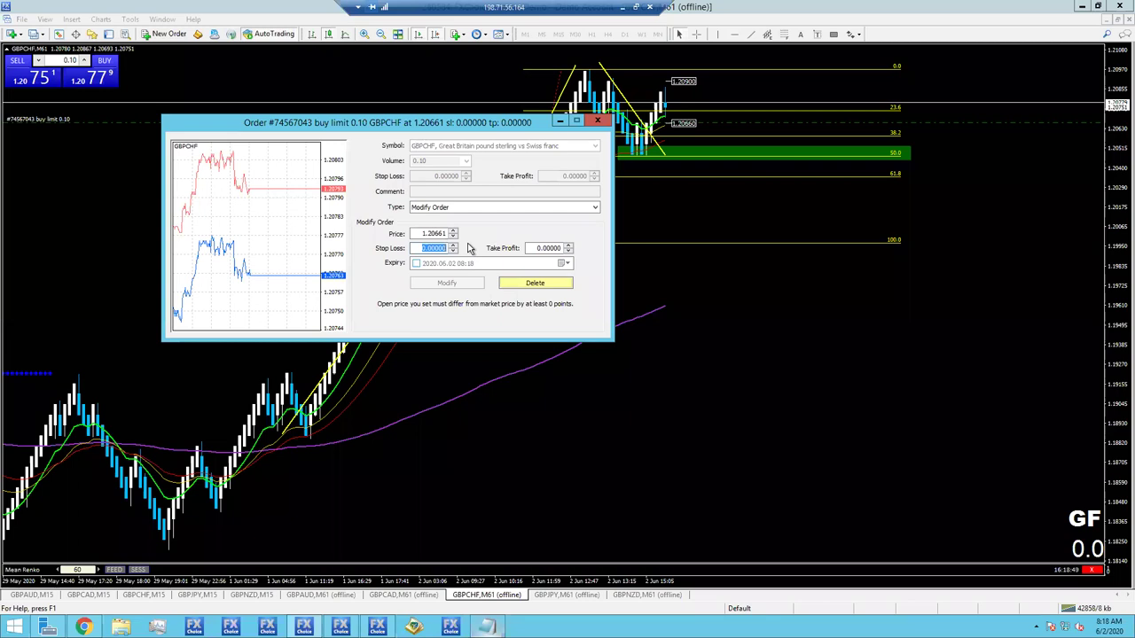
{"action": "type", "text": "1.2035"}
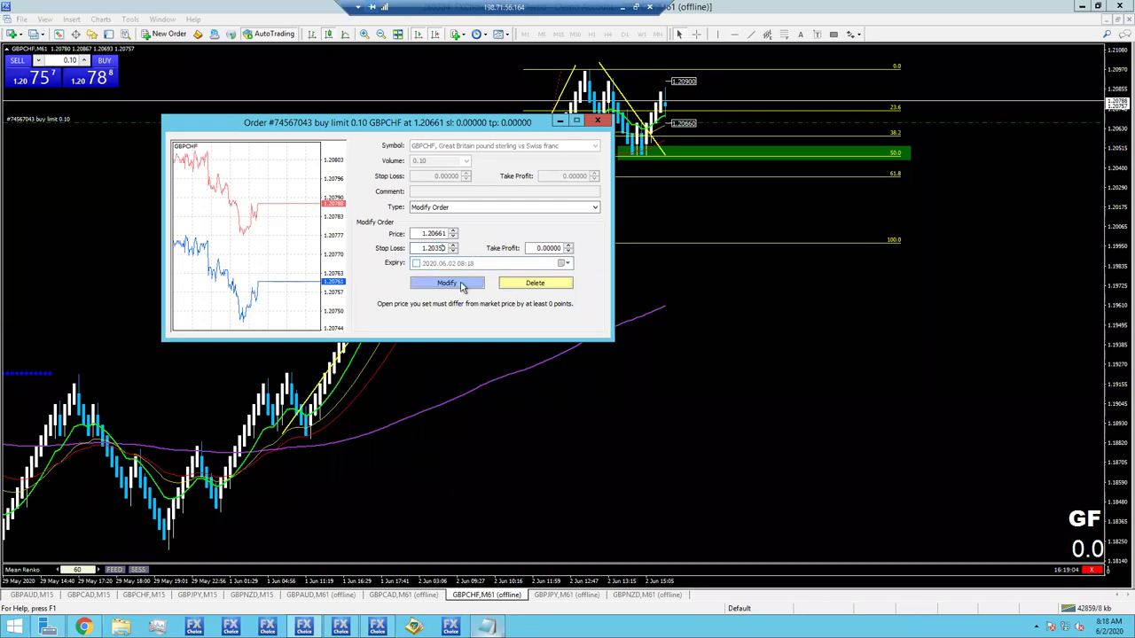
{"action": "left_click", "coordinate": [460, 284]}
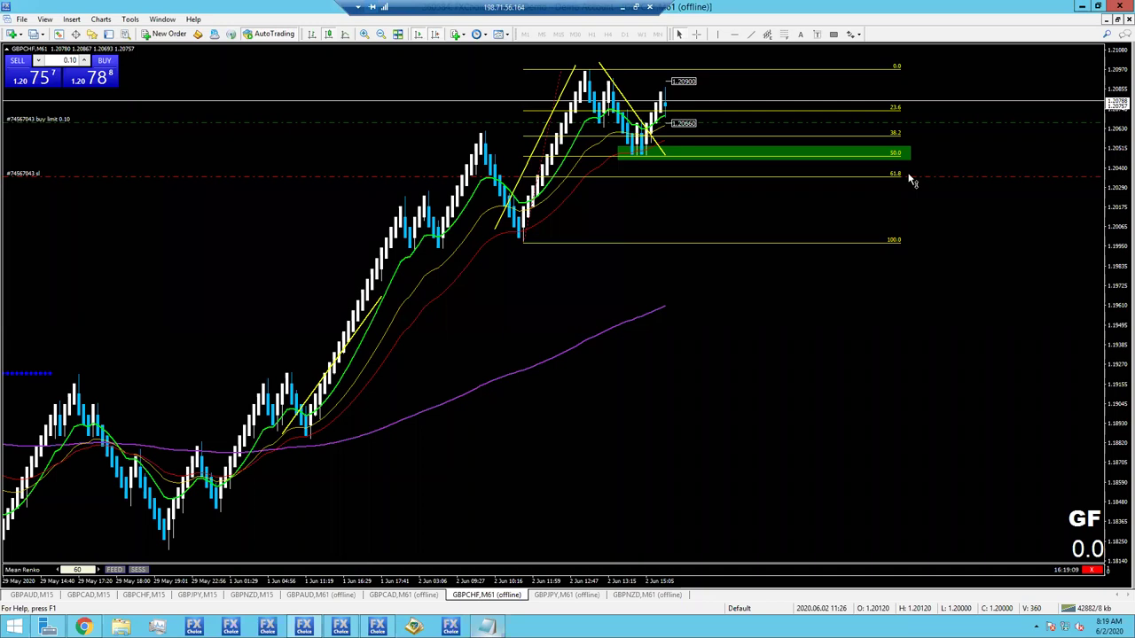
- Lower the order's stop loss to about 1.2030, below the 61.8 level, and measure from the entry to the current price
{"action": "middle_click", "coordinate": [643, 177]}
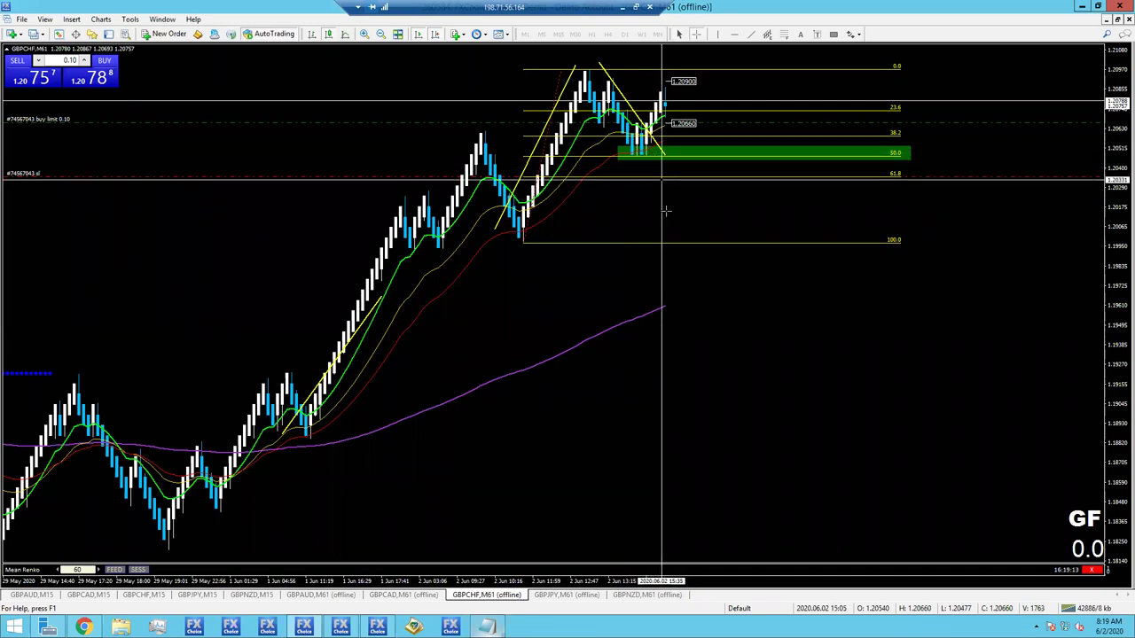
{"action": "middle_click", "coordinate": [666, 211]}
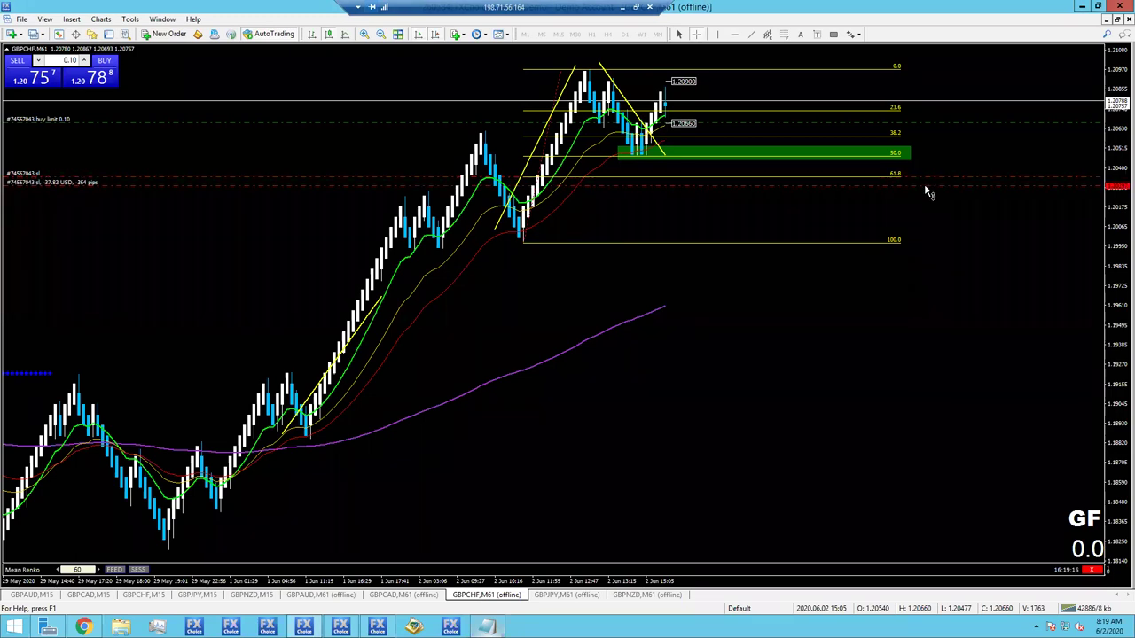
{"action": "left_click_drag", "start_coordinate": [924, 177], "coordinate": [925, 187]}
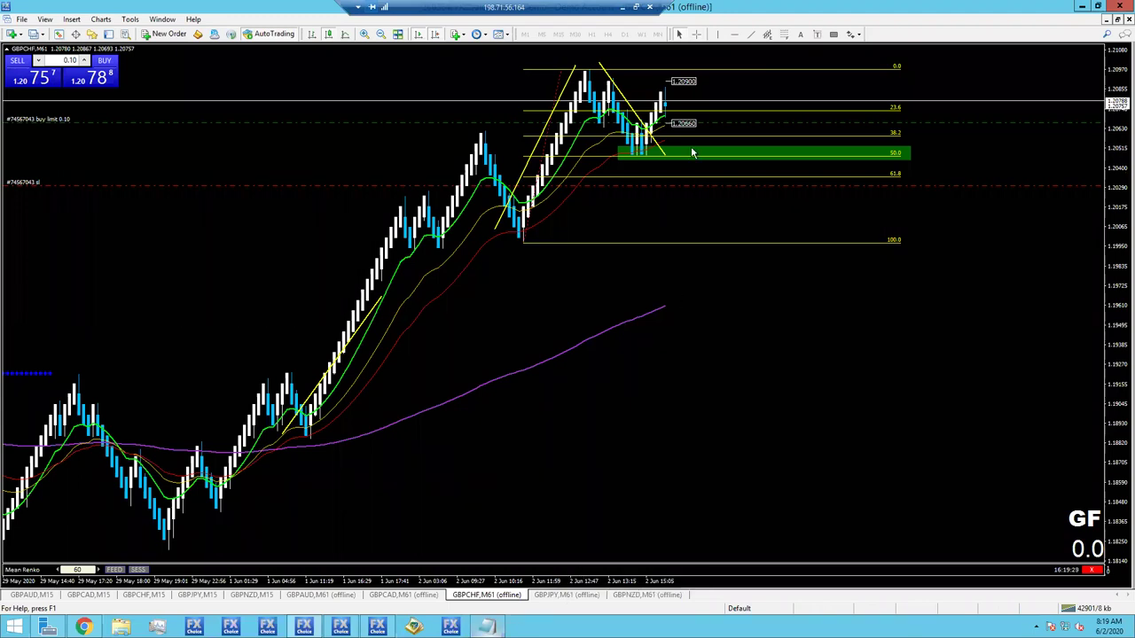
{"action": "middle_click", "coordinate": [685, 118]}
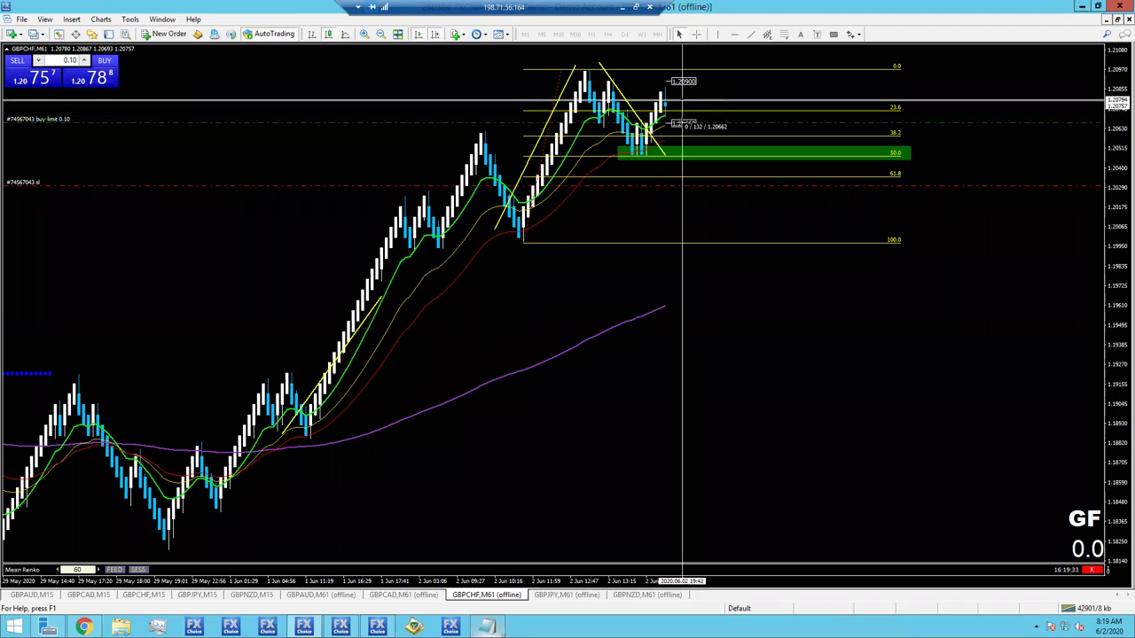
{"action": "middle_click", "coordinate": [683, 124]}
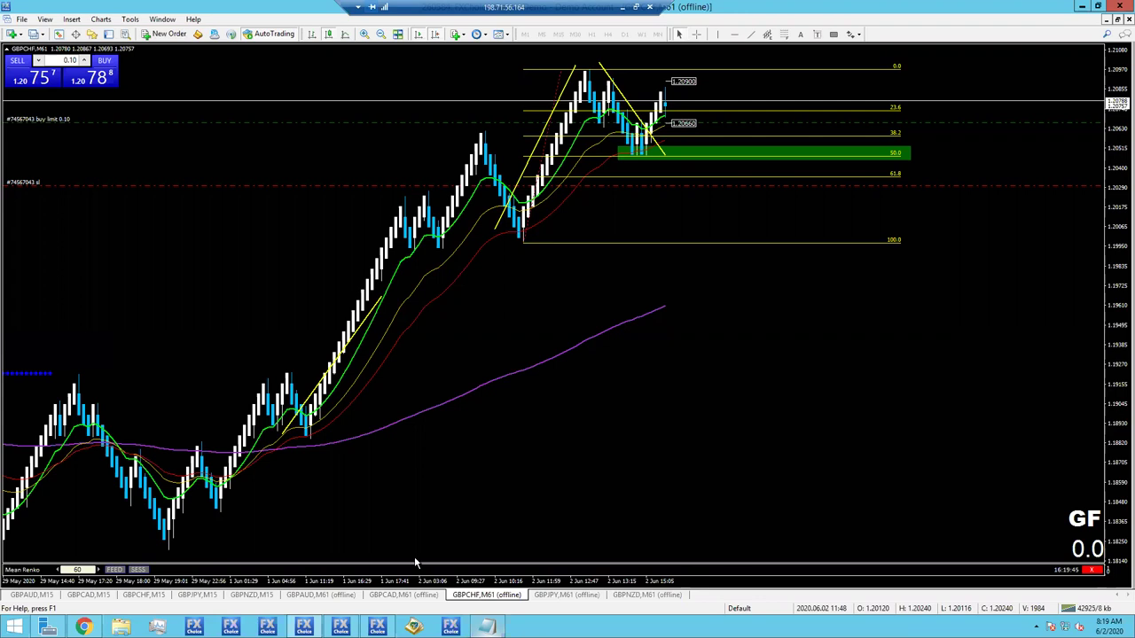
- On the GBPJPY,M61 chart, measure the long rise and draw a trend line beside the latest upswing, from about 135.17 to 136.11
{"action": "left_click", "coordinate": [575, 597]}
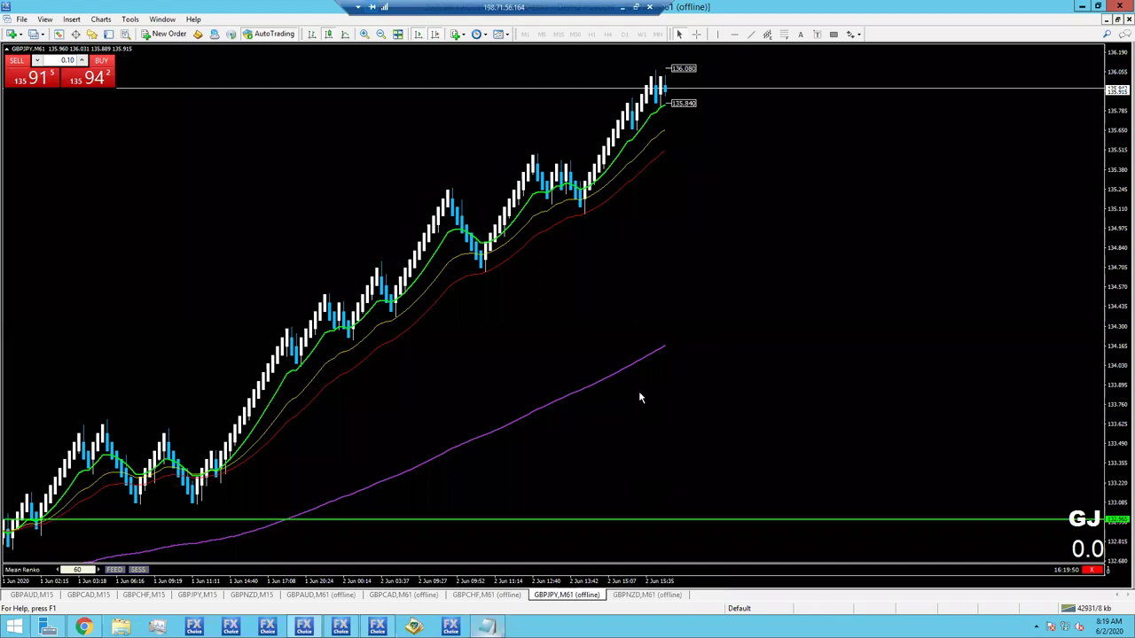
{"action": "middle_click", "coordinate": [460, 230]}
{"action": "left_click_drag", "start_coordinate": [197, 403], "coordinate": [607, 65]}
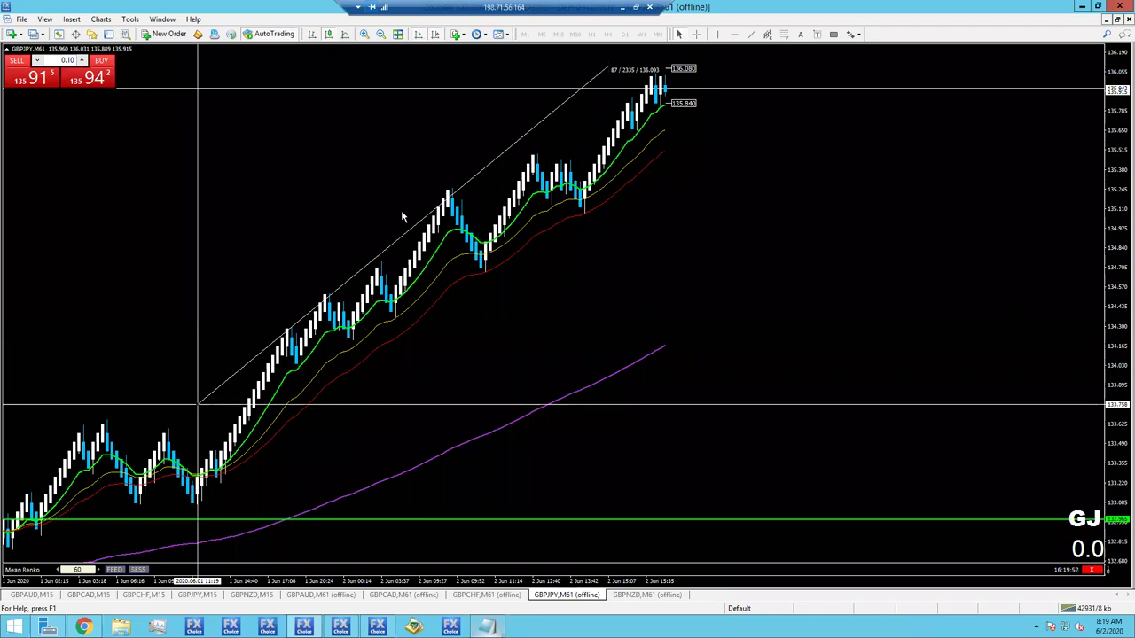
{"action": "left_click", "coordinate": [549, 140]}
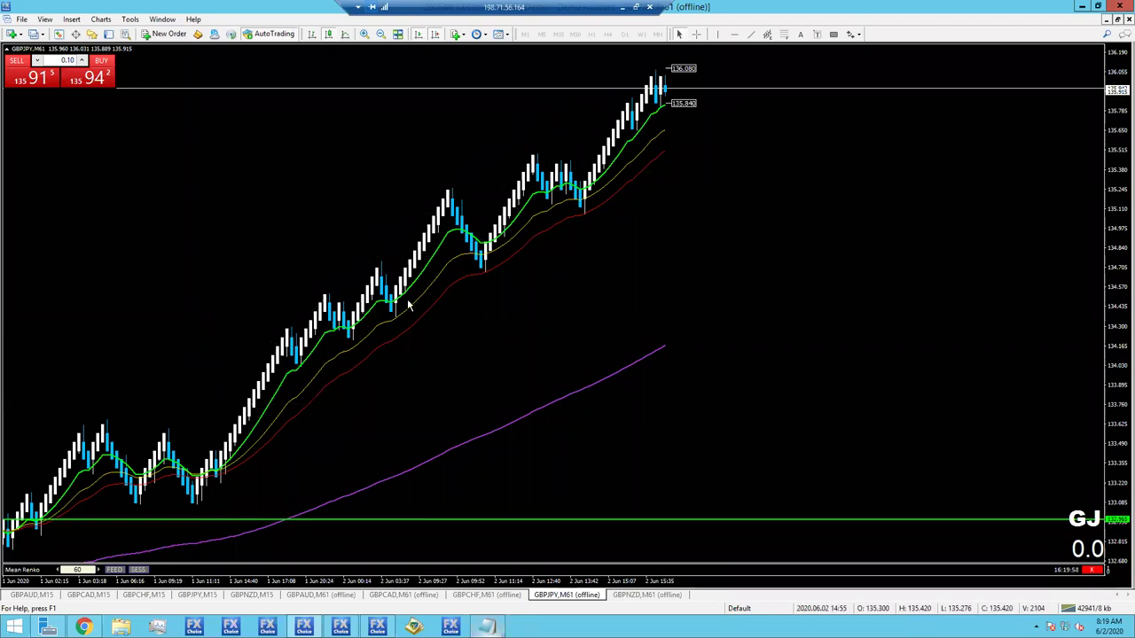
{"action": "middle_click", "coordinate": [375, 329]}
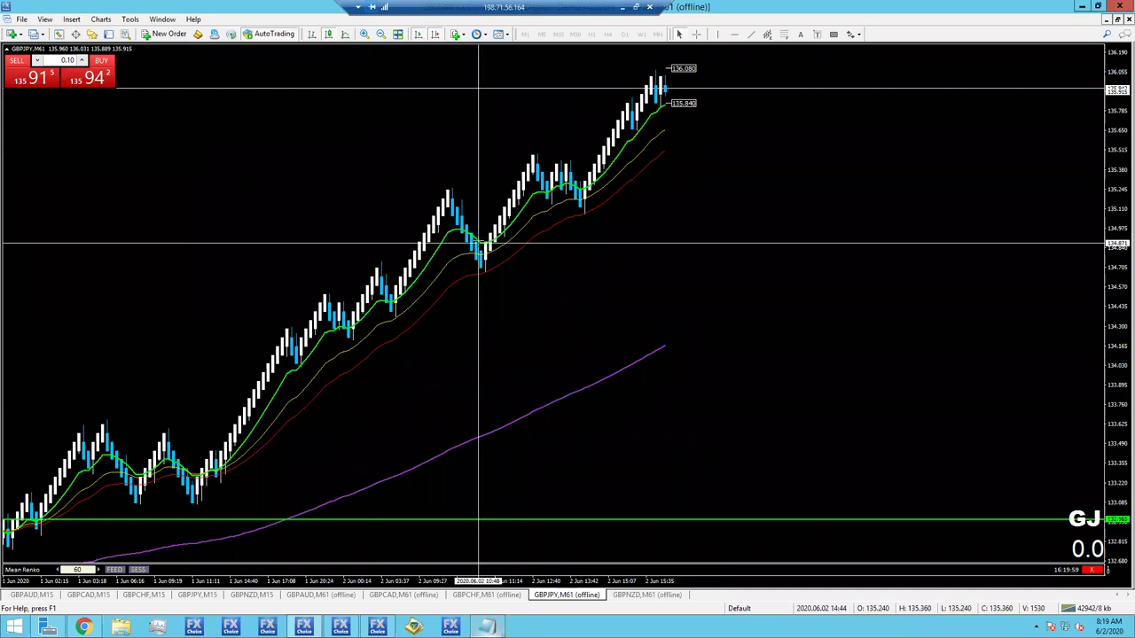
{"action": "middle_click", "coordinate": [435, 209]}
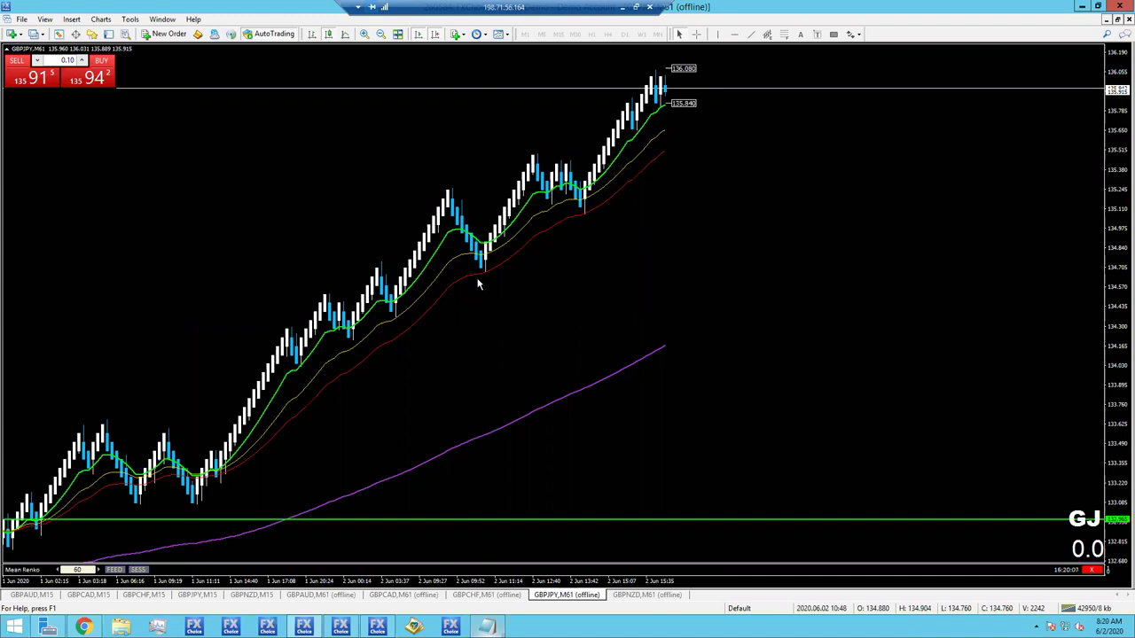
{"action": "left_click", "coordinate": [752, 34]}
{"action": "left_click_drag", "start_coordinate": [558, 200], "coordinate": [642, 63]}
- Switch to the GBPNZD,M61 chart and examine its earlier highs and lows back to 29 May at a wider scale
{"action": "left_click", "coordinate": [647, 596]}
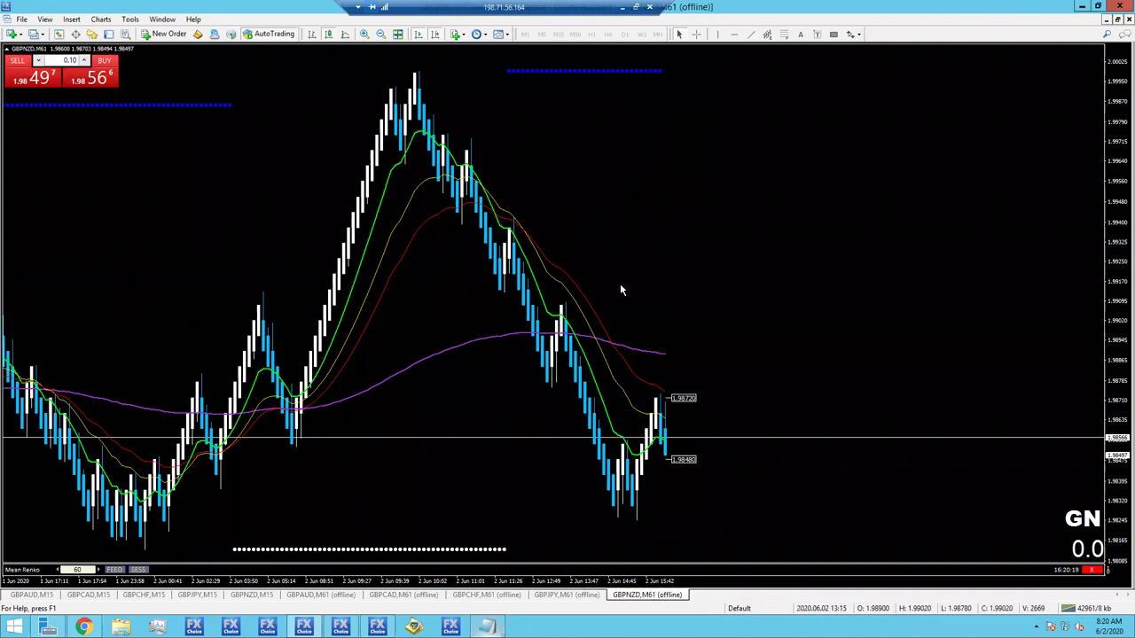
{"action": "scroll", "coordinate": [642, 283], "scroll_direction": "up", "scroll_amount": 10}
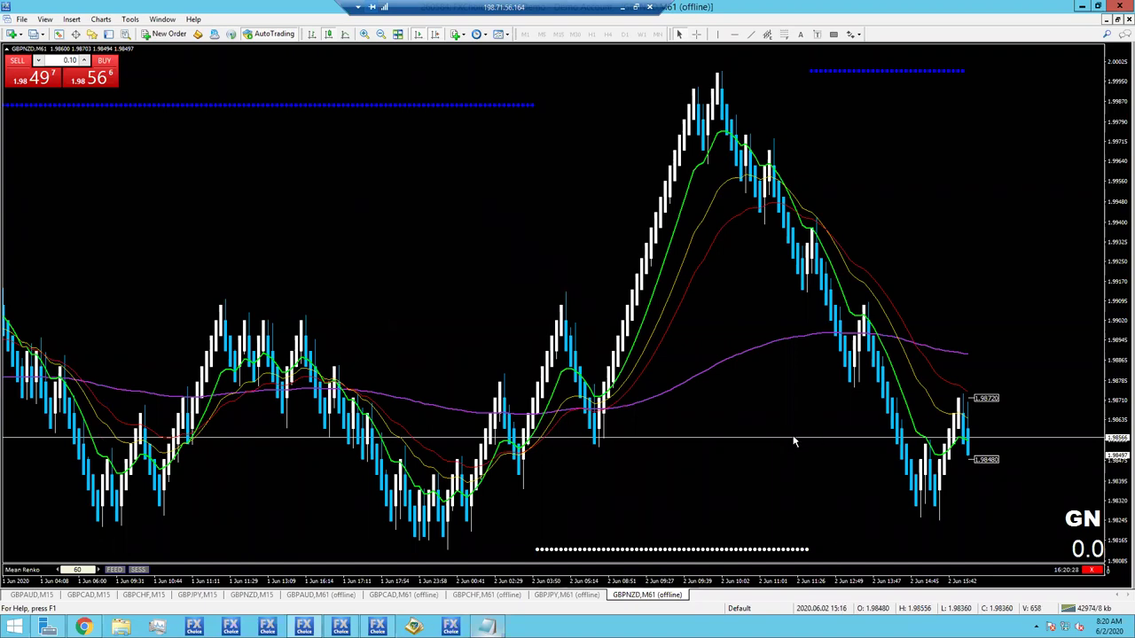
{"action": "scroll", "coordinate": [620, 477], "scroll_direction": "down", "scroll_amount": 5}
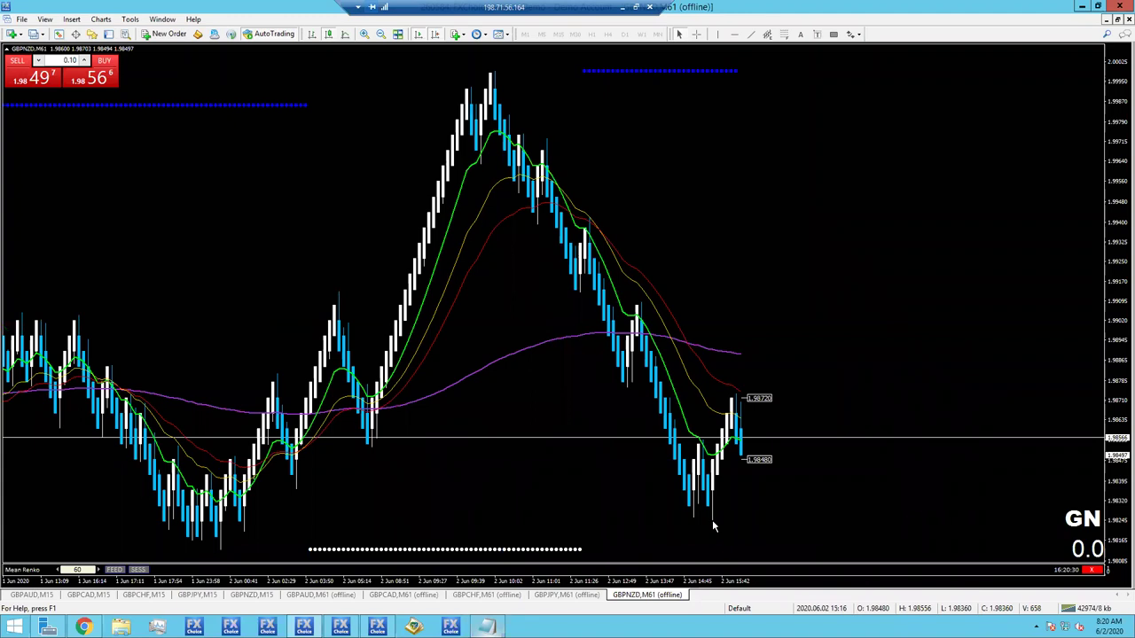
{"action": "left_click", "coordinate": [380, 34]}
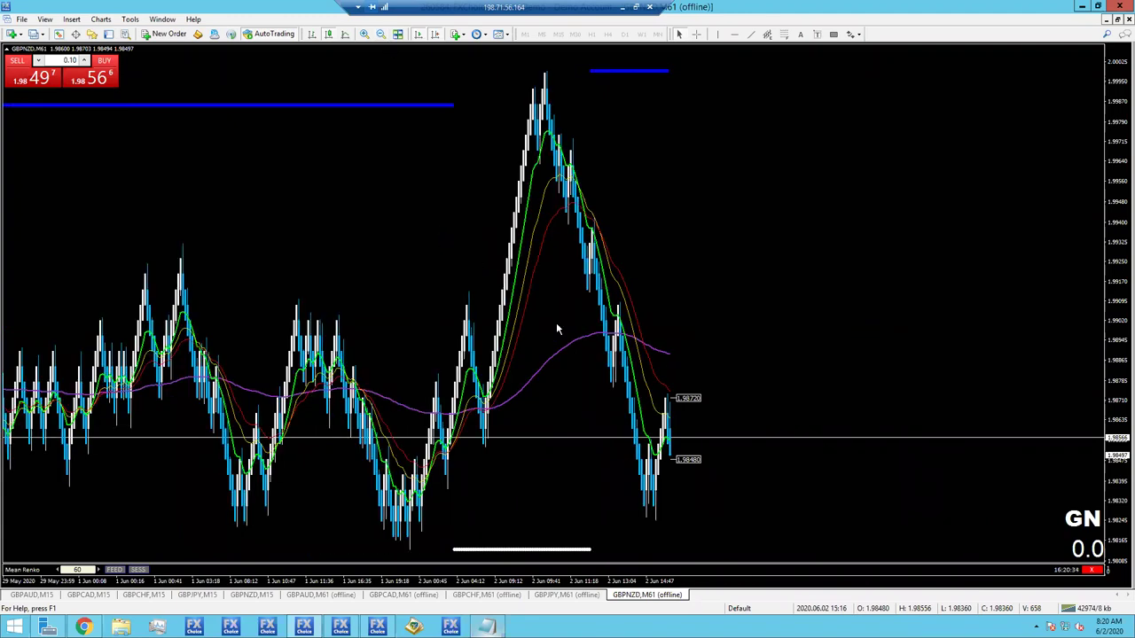
{"action": "scroll", "coordinate": [556, 322], "scroll_direction": "up", "scroll_amount": 3}
{"action": "scroll", "coordinate": [483, 362], "scroll_direction": "up", "scroll_amount": 3}
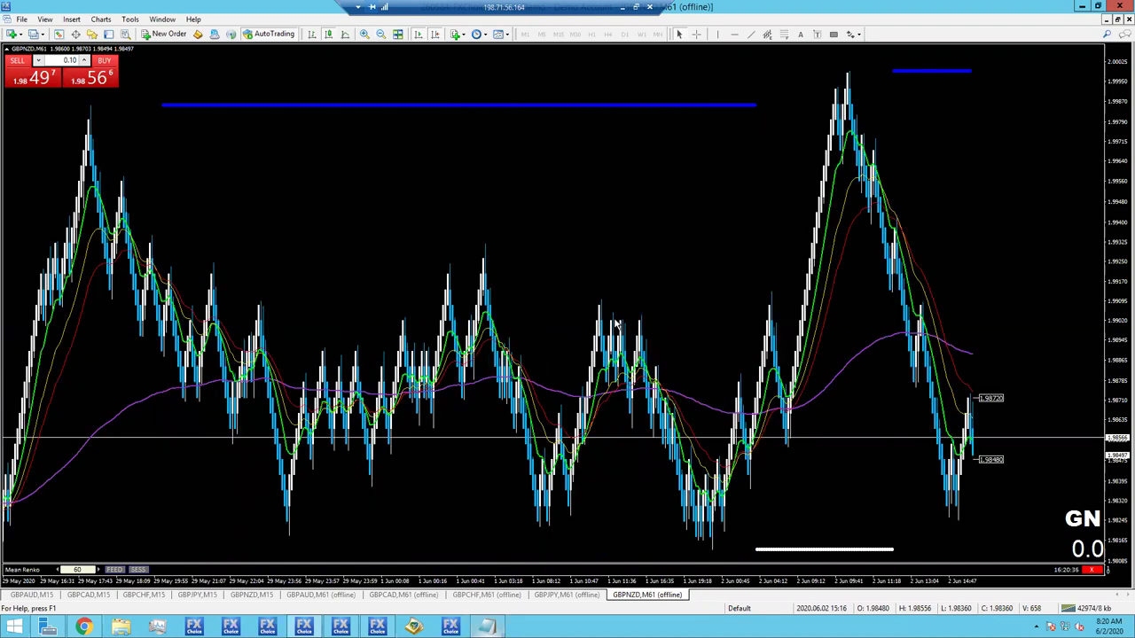
- Add horizontal lines on GBPNZD at the previous highs, about 1.9980, and at the previous lows, about 1.9818
{"action": "middle_click", "coordinate": [718, 511]}
{"action": "left_click_drag", "start_coordinate": [723, 510], "coordinate": [958, 484]}
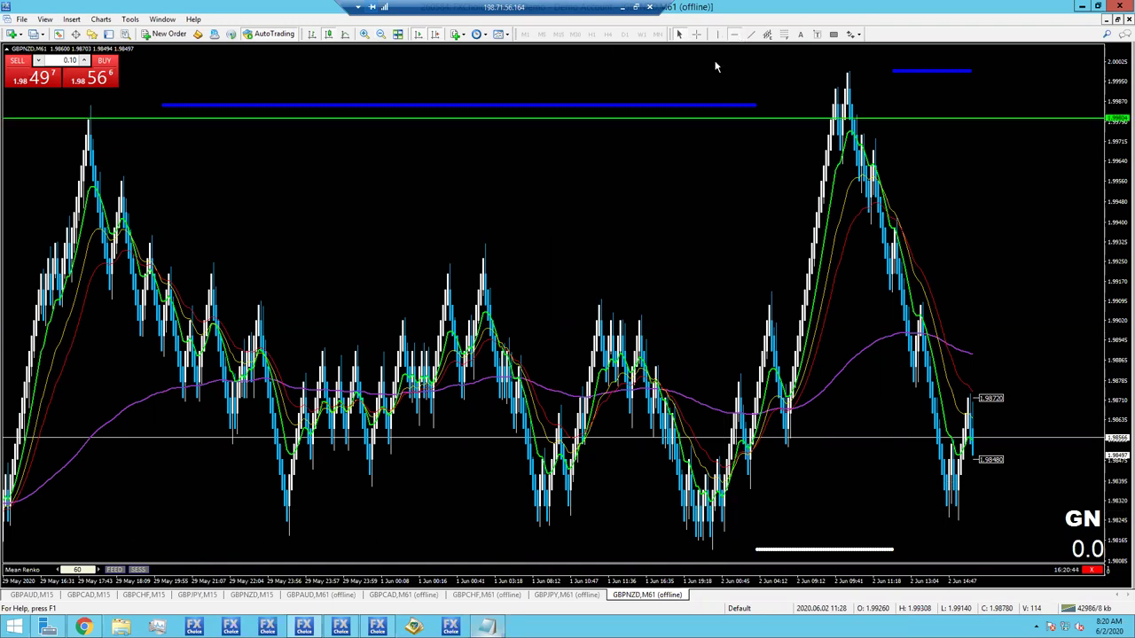
{"action": "left_click", "coordinate": [735, 35]}
{"action": "left_click", "coordinate": [688, 537]}
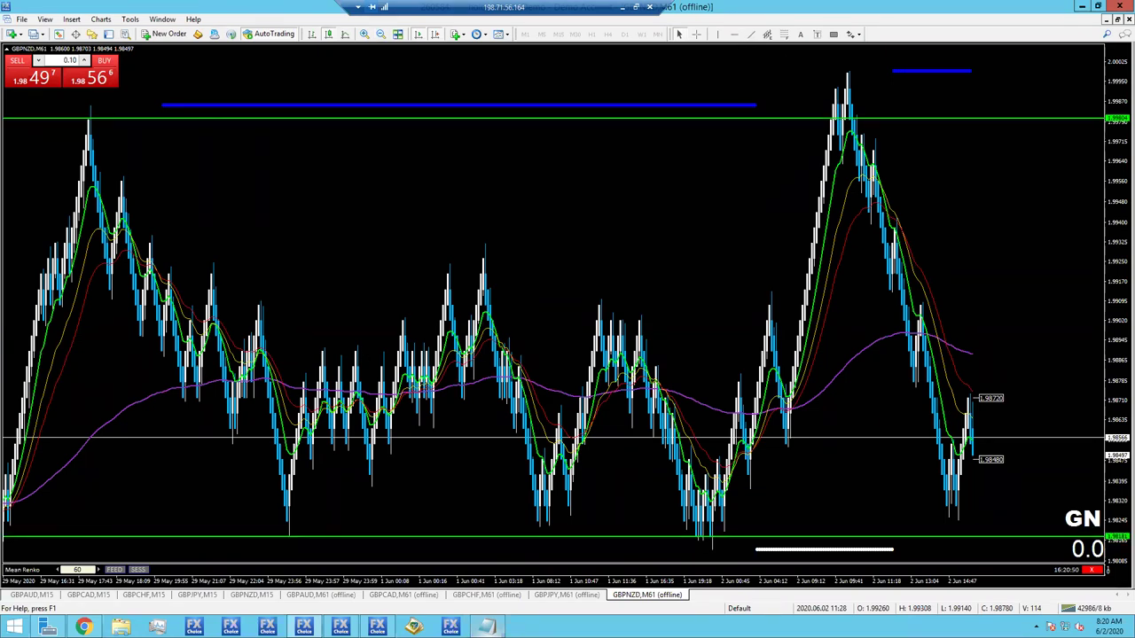
{"action": "middle_click", "coordinate": [795, 259]}
{"action": "scroll", "coordinate": [795, 259], "scroll_direction": "down", "scroll_amount": 5}
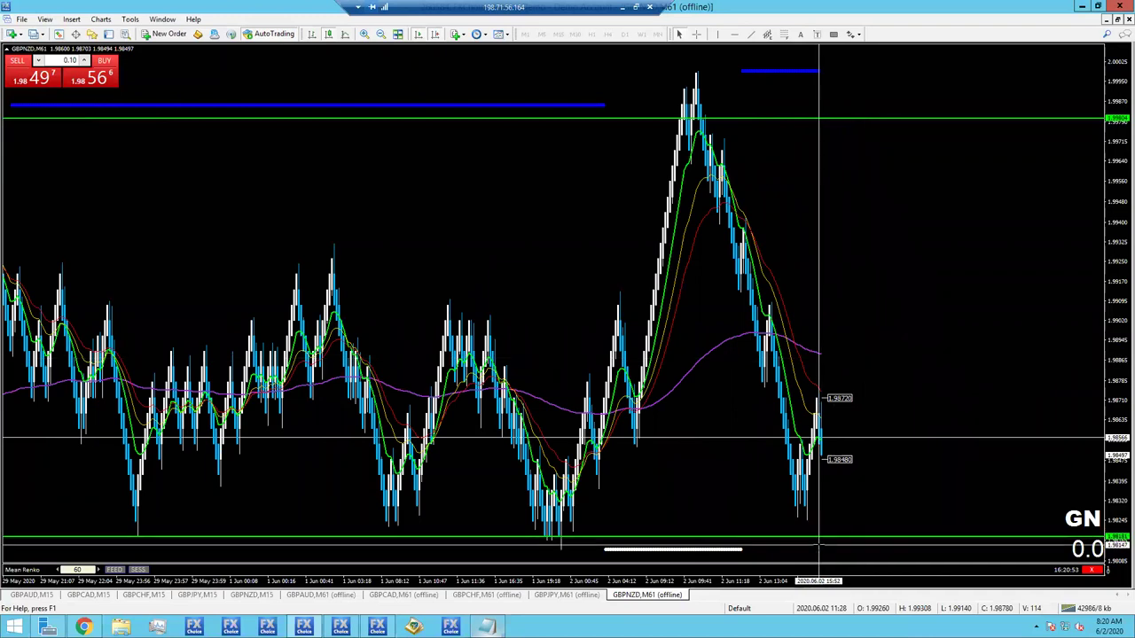
{"action": "middle_click", "coordinate": [890, 239]}
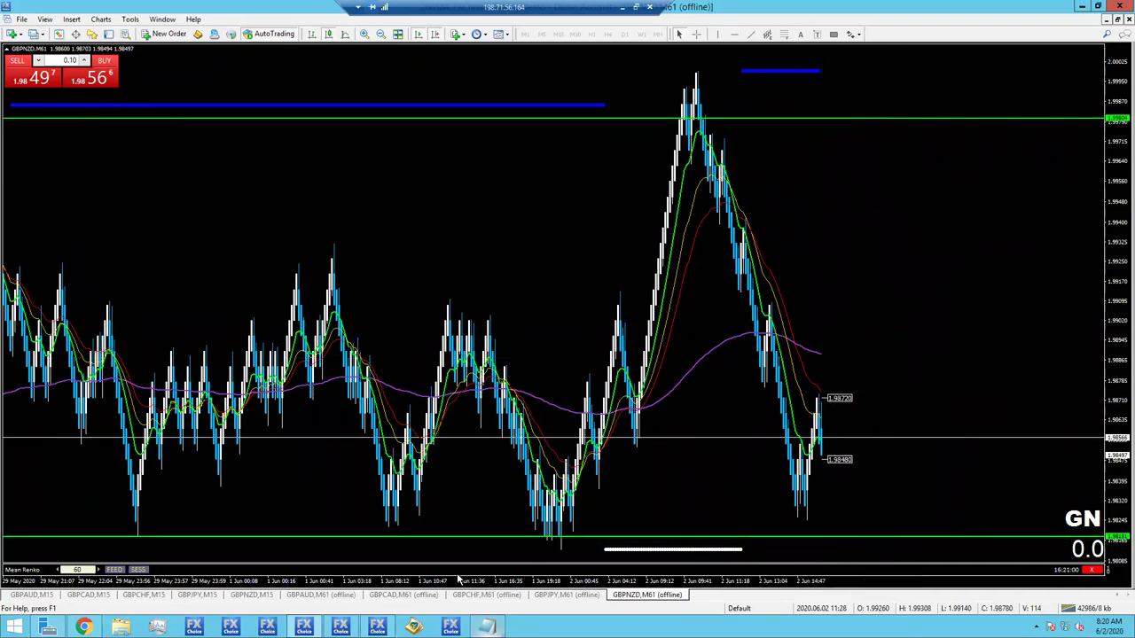
- Switch to the chart window that holds the GBPUSD,M61 chart
{"action": "left_click", "coordinate": [340, 627]}
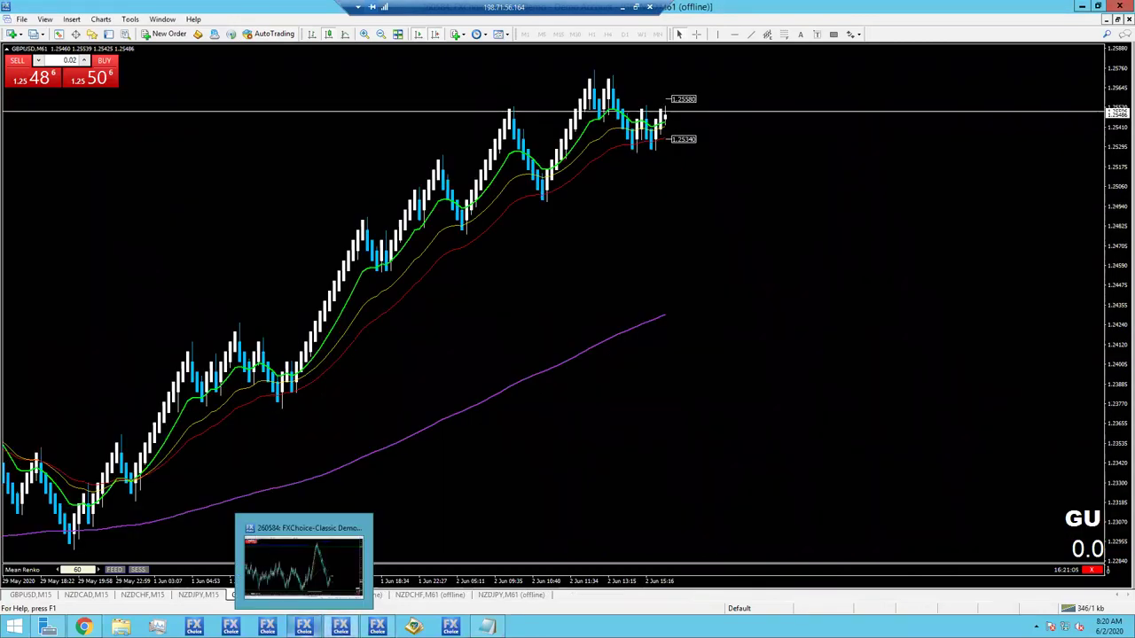
{"action": "left_click", "coordinate": [304, 627]}
{"action": "left_click", "coordinate": [1118, 8]}
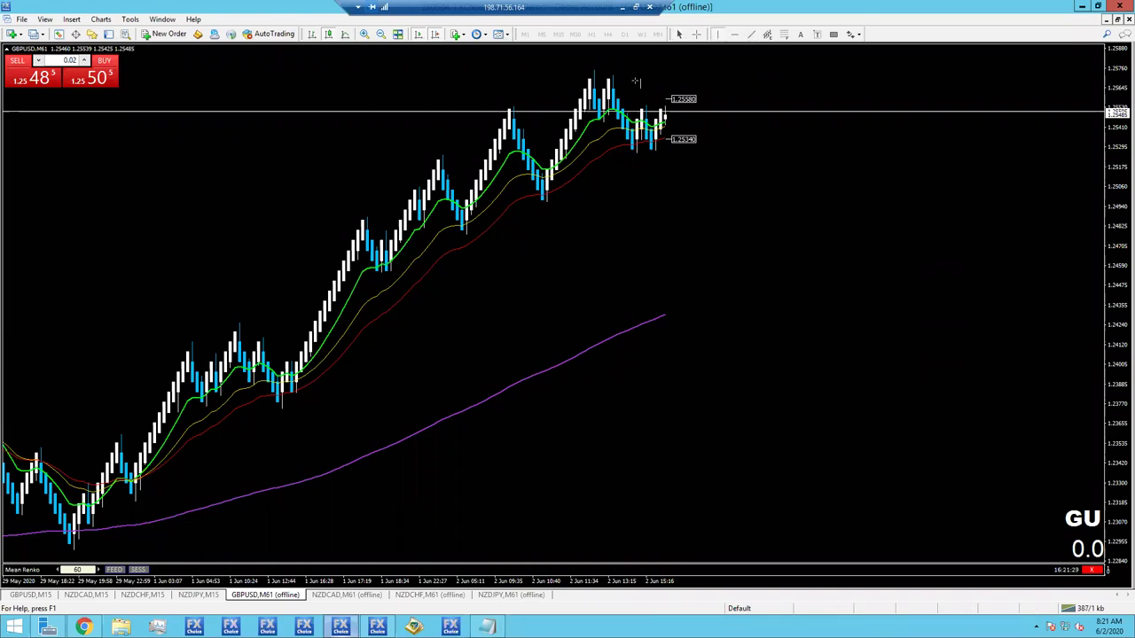
- On GBPUSD, add a vertical line at the second peak and horizontal lines at about 1.2571 and 1.2526, and measure down from the latest bar
{"action": "left_click", "coordinate": [608, 78]}
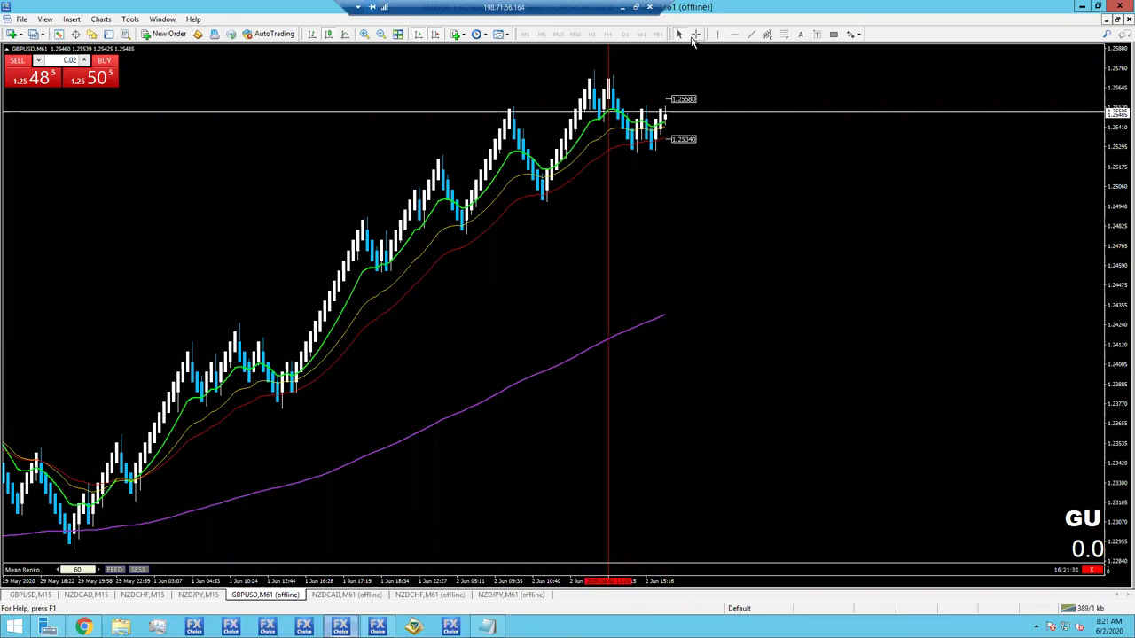
{"action": "left_click", "coordinate": [614, 77]}
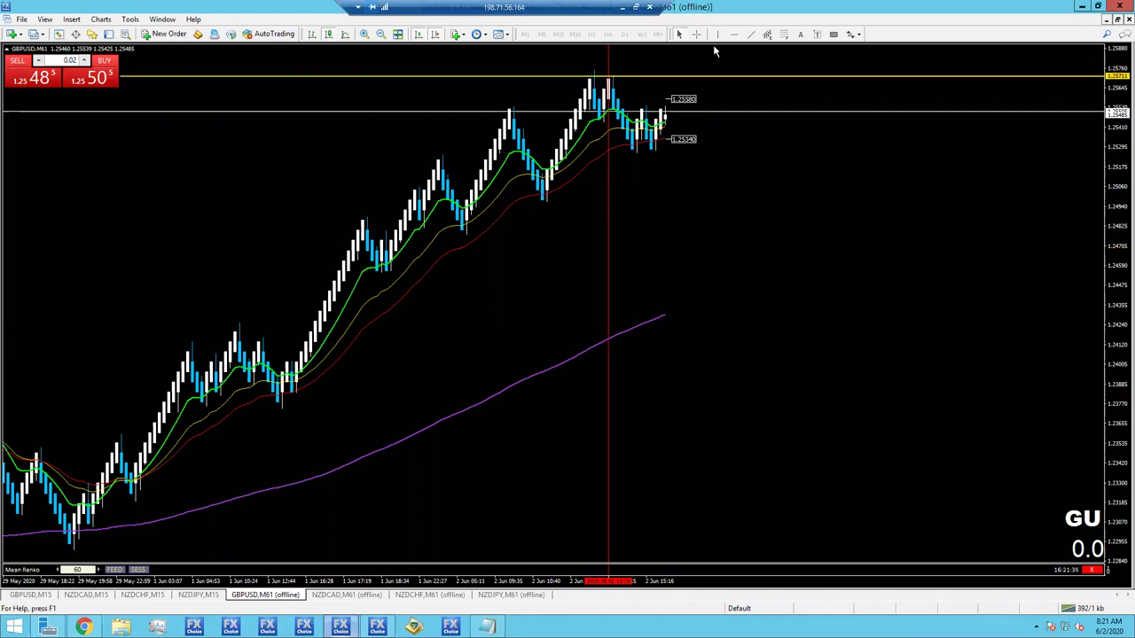
{"action": "left_click", "coordinate": [637, 152]}
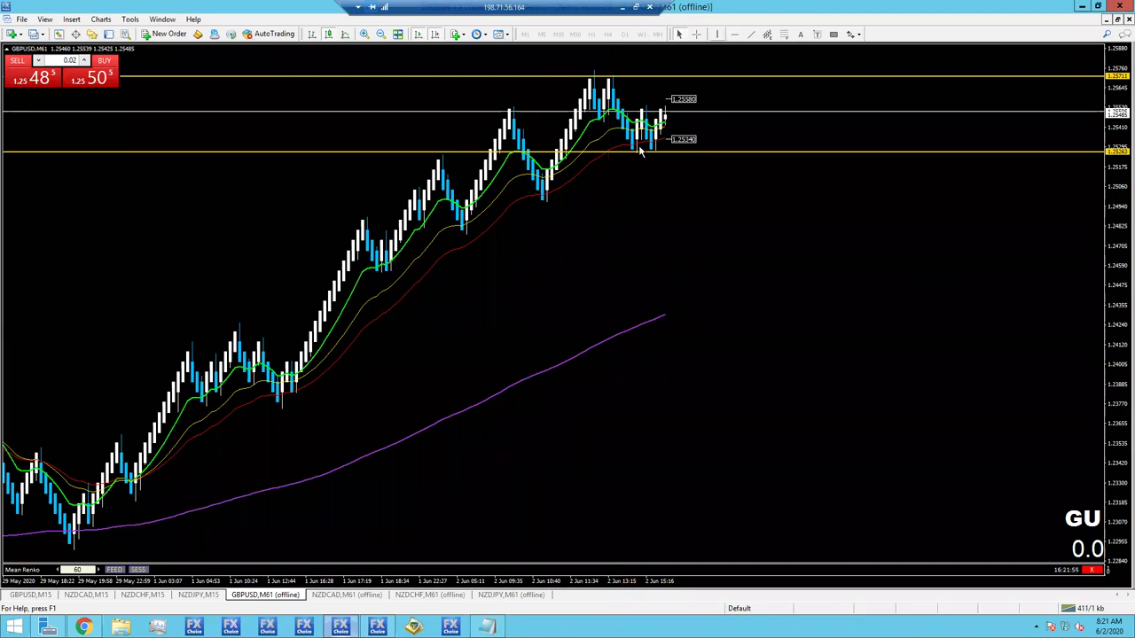
{"action": "middle_click", "coordinate": [655, 105]}
{"action": "left_click_drag", "start_coordinate": [655, 104], "coordinate": [698, 275]}
- Switch to the NZDCAD,M61 chart and draw rectangles at the latest high, about 0.8554–0.8558, and around the moving averages, about 0.8519–0.8525
{"action": "left_click", "coordinate": [321, 598]}
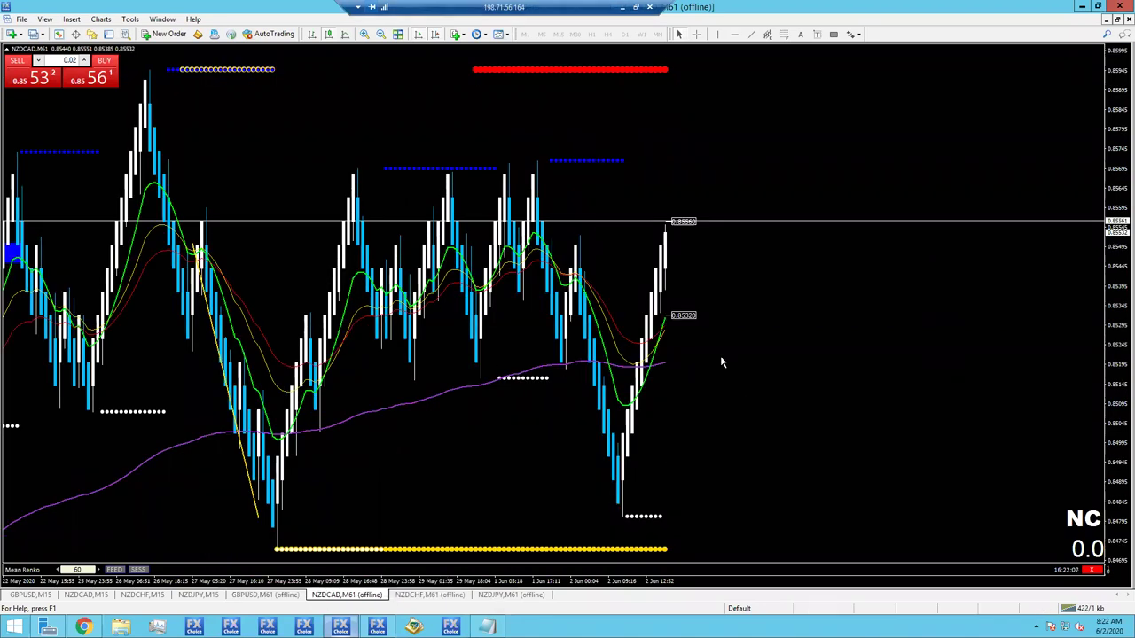
{"action": "middle_click", "coordinate": [663, 55]}
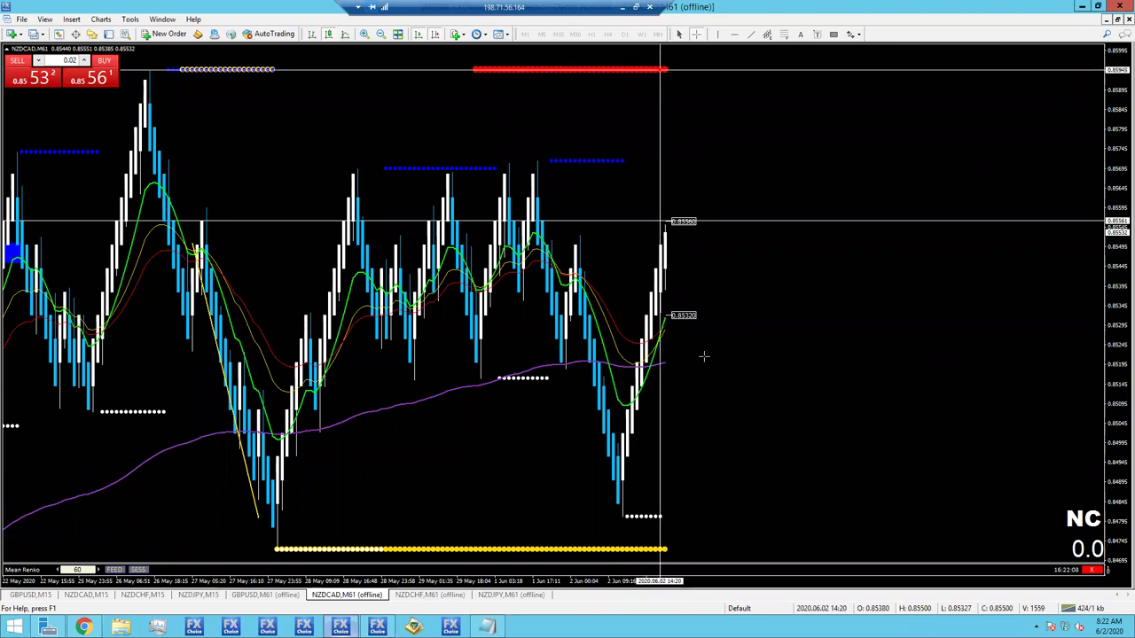
{"action": "left_click", "coordinate": [791, 273]}
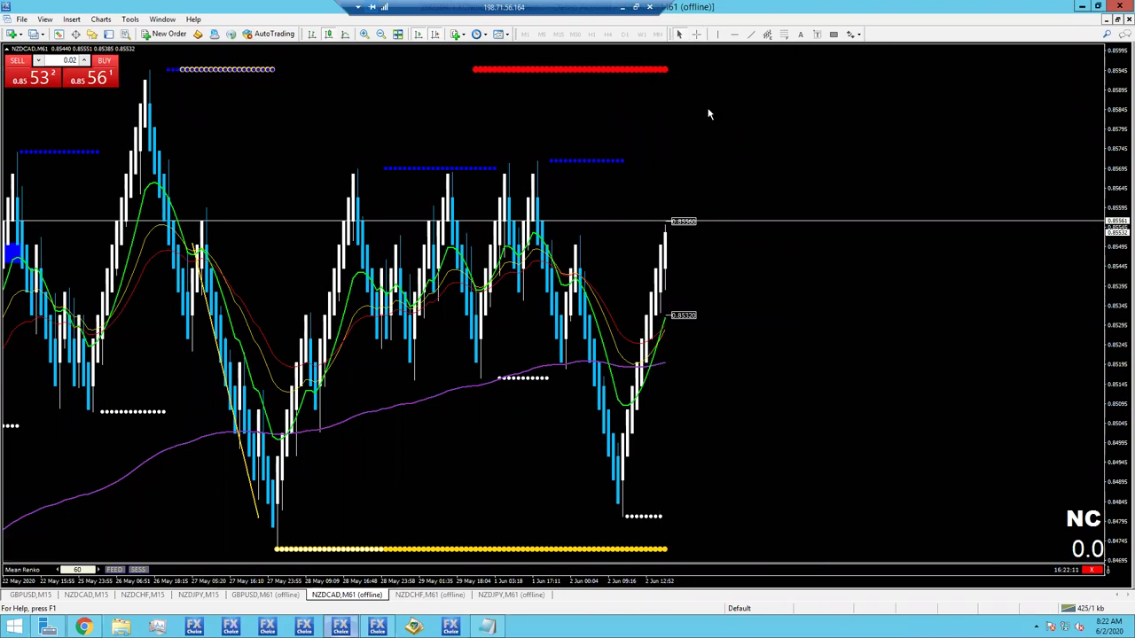
{"action": "left_click", "coordinate": [833, 34]}
{"action": "left_click_drag", "start_coordinate": [627, 213], "coordinate": [830, 232]}
{"action": "left_click", "coordinate": [833, 34]}
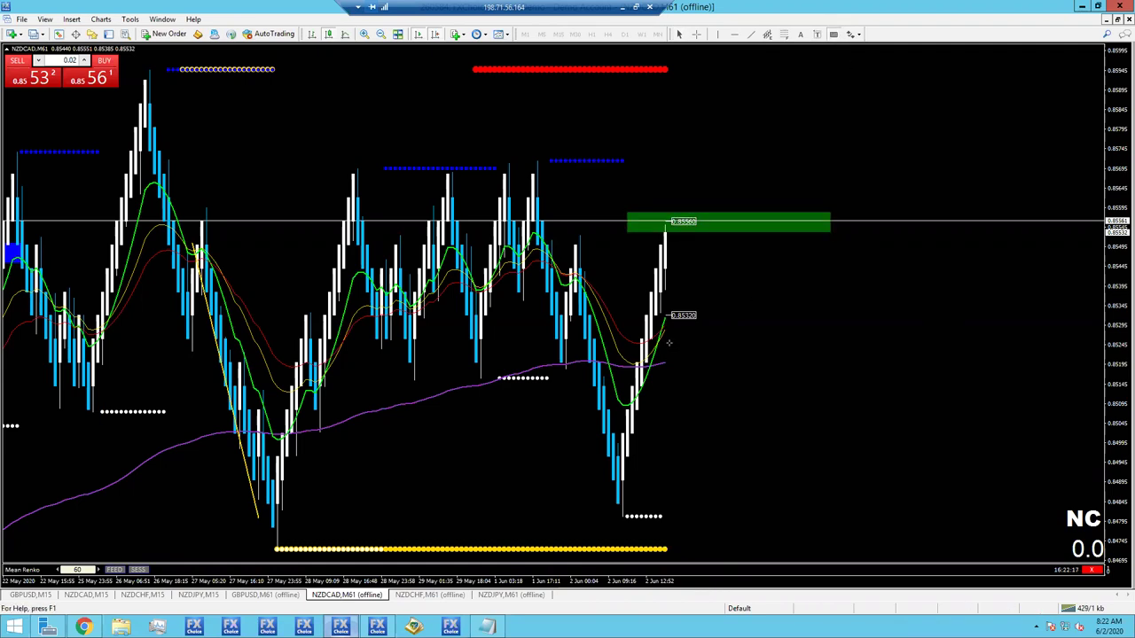
{"action": "left_click_drag", "start_coordinate": [668, 342], "coordinate": [878, 367]}
- Draw two connected trend lines on NZDCAD, falling from about 0.8555 to the lower rectangle near 0.8523 and rising to about 0.8585
{"action": "left_click", "coordinate": [751, 33]}
{"action": "mouse_move", "coordinate": [673, 227]}
{"action": "left_mouse_down"}
{"action": "mouse_move", "coordinate": [740, 334]}
{"action": "mouse_move", "coordinate": [735, 350]}
{"action": "left_mouse_up"}
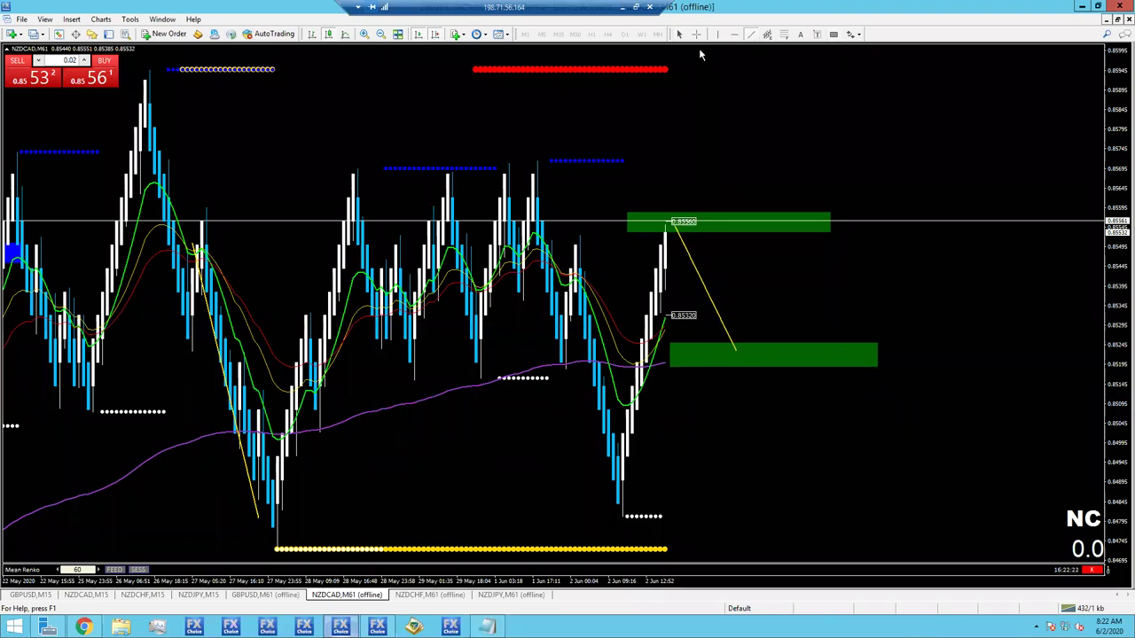
{"action": "left_click", "coordinate": [750, 35]}
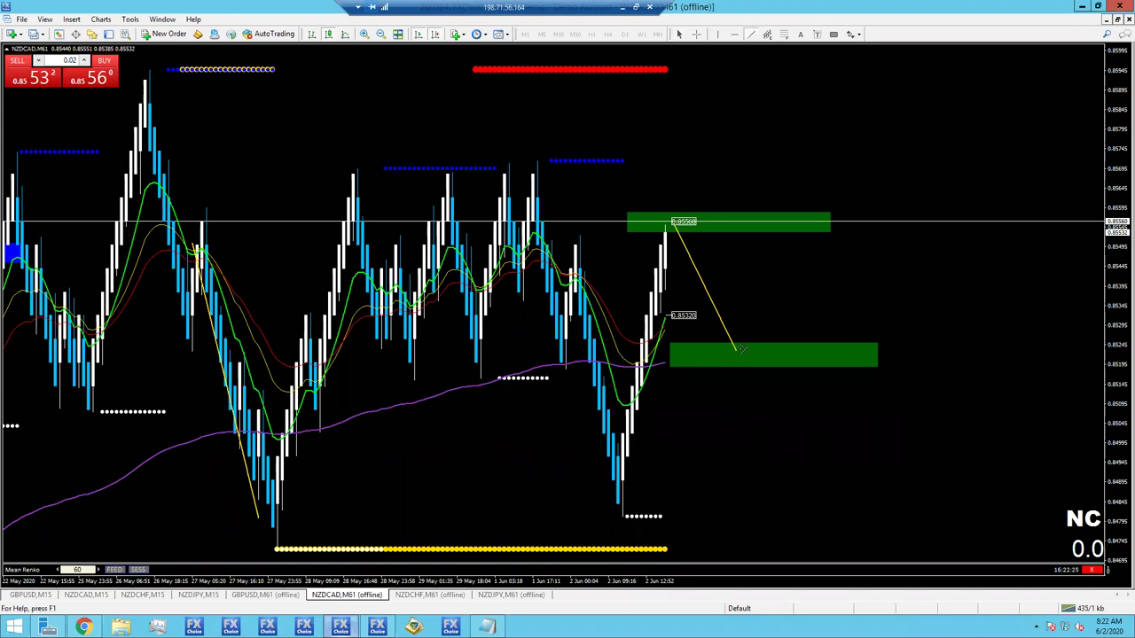
{"action": "left_click_drag", "start_coordinate": [736, 349], "coordinate": [805, 107]}
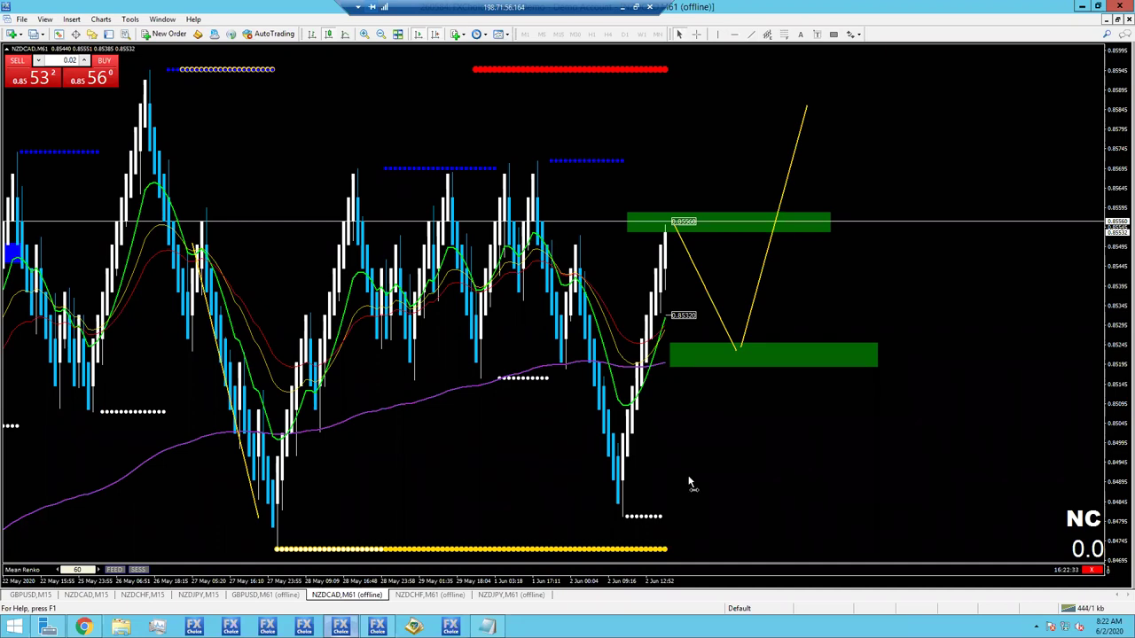
- Switch to the NZDCHF,M61 chart and draw a trend line beside the latest upswing, from about 0.6021 to 0.6088
{"action": "left_click", "coordinate": [426, 594]}
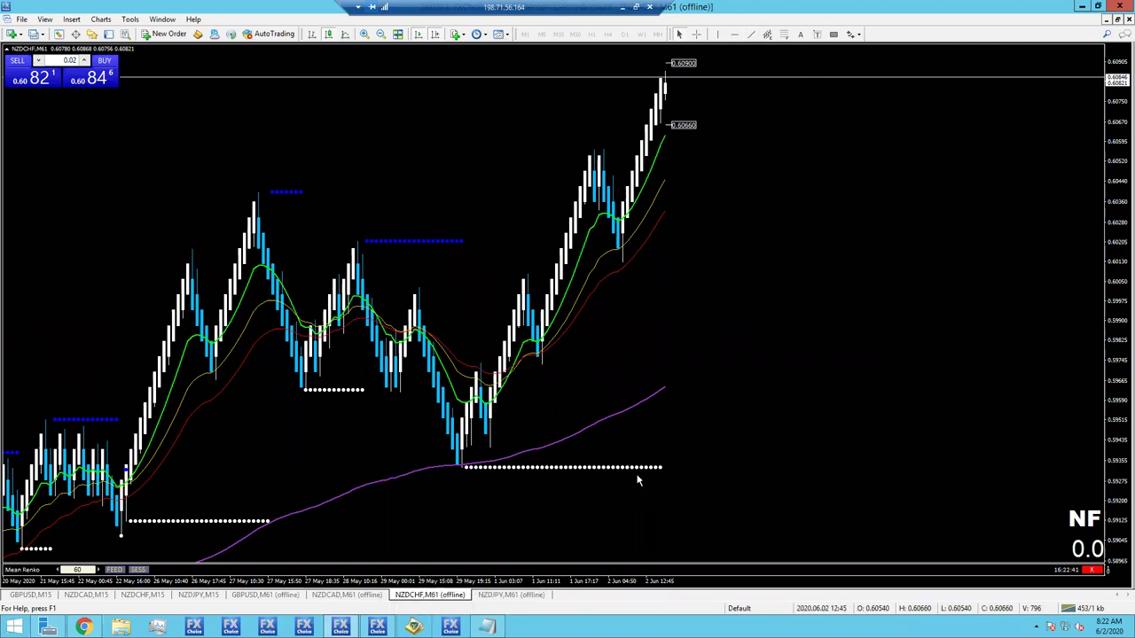
{"action": "left_click", "coordinate": [746, 35]}
{"action": "left_click_drag", "start_coordinate": [599, 243], "coordinate": [649, 67]}
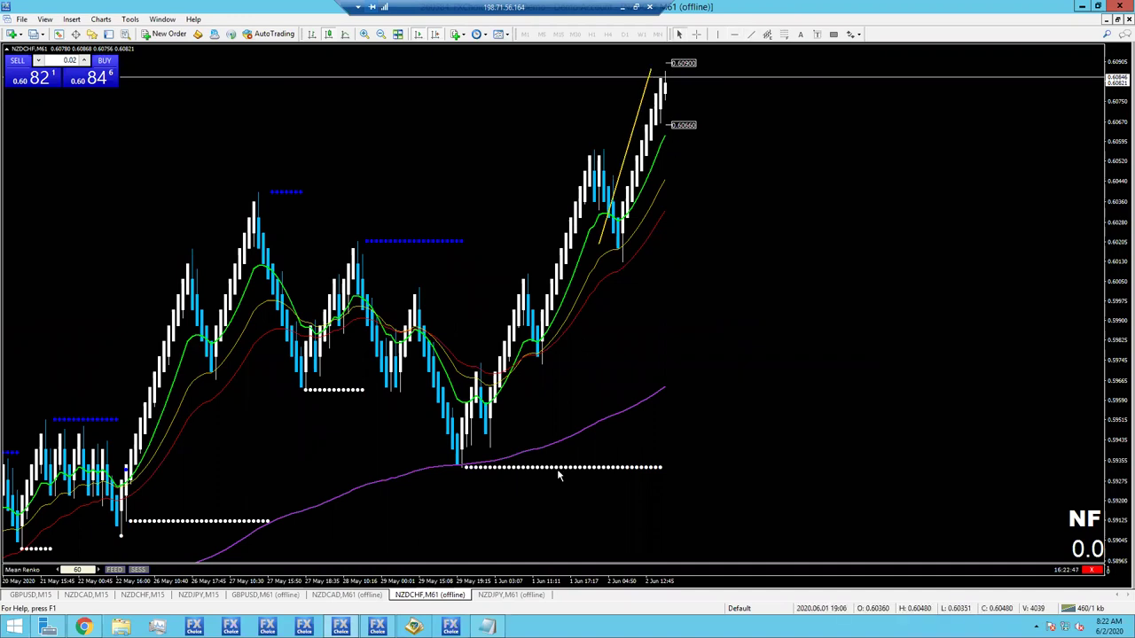
- Switch to the NZDJPY,M61 chart and draw a trend line beside the latest upswing, from about 67.56 to 68.58
{"action": "left_click", "coordinate": [511, 594]}
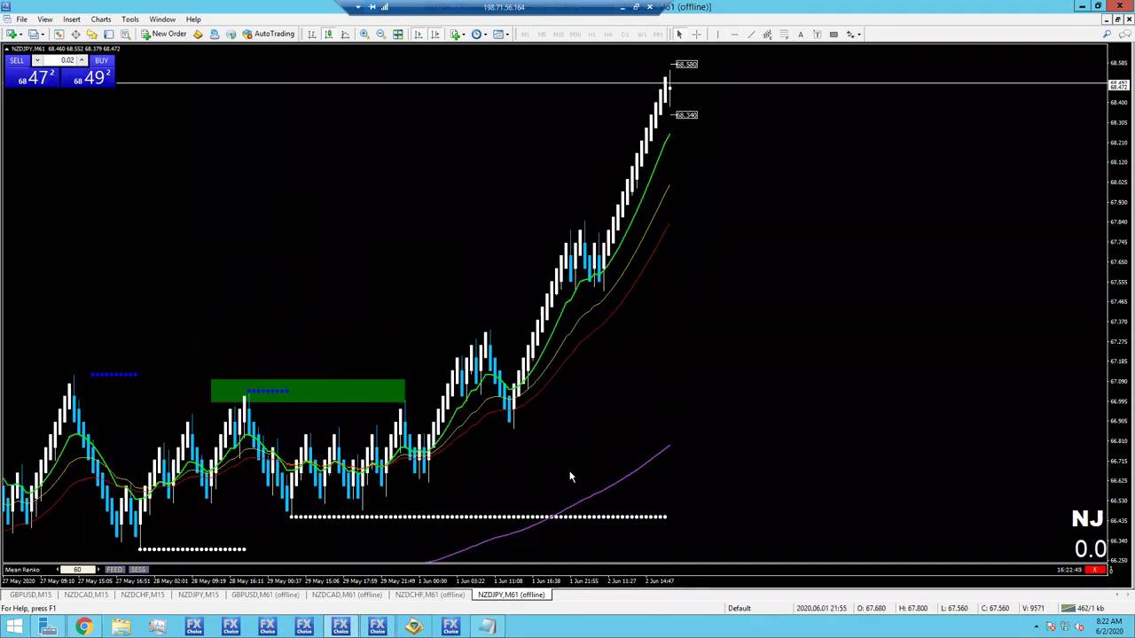
{"action": "left_click", "coordinate": [749, 39]}
{"action": "left_click_drag", "start_coordinate": [563, 276], "coordinate": [656, 65]}
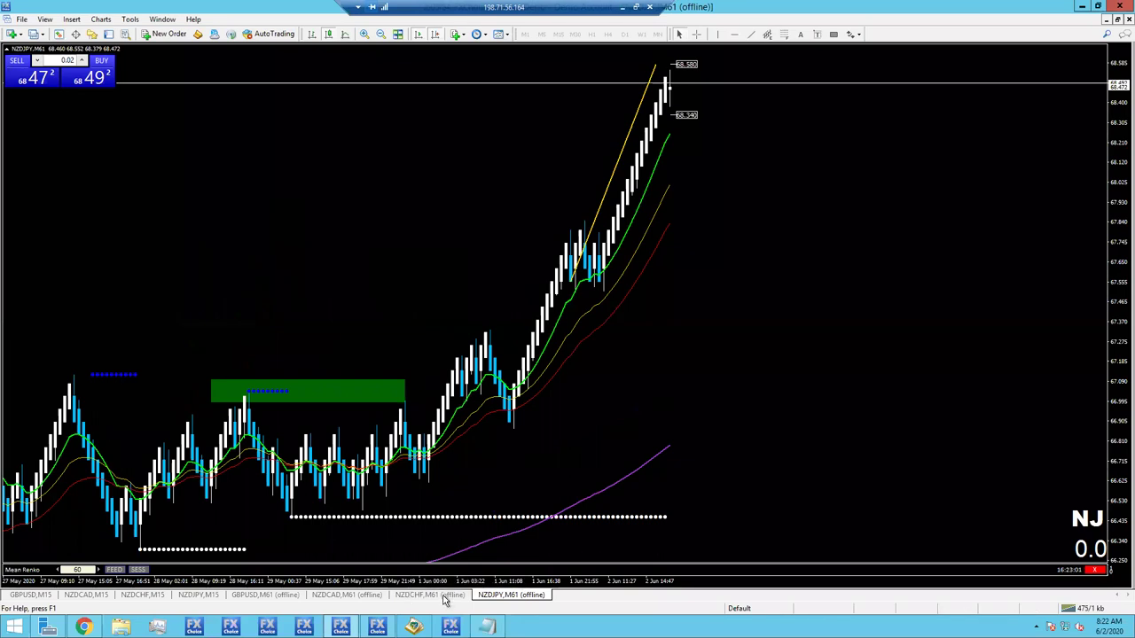
- Review the marked-up NZDCHF, NZDJPY and NZDCAD M61 charts again
{"action": "left_click", "coordinate": [444, 596]}
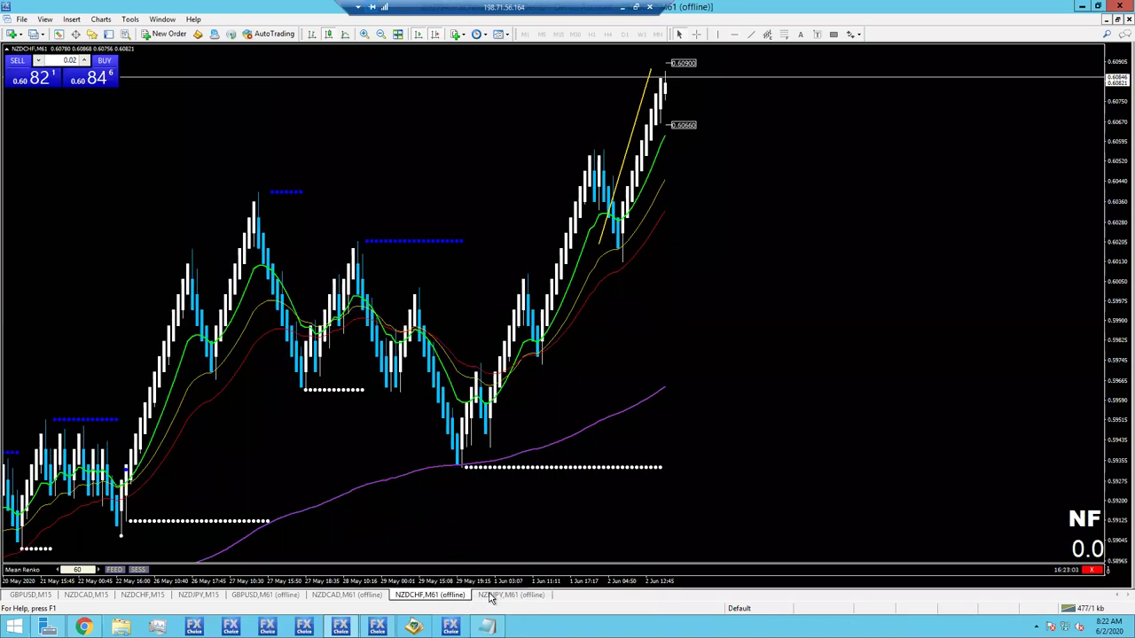
{"action": "left_click", "coordinate": [492, 594]}
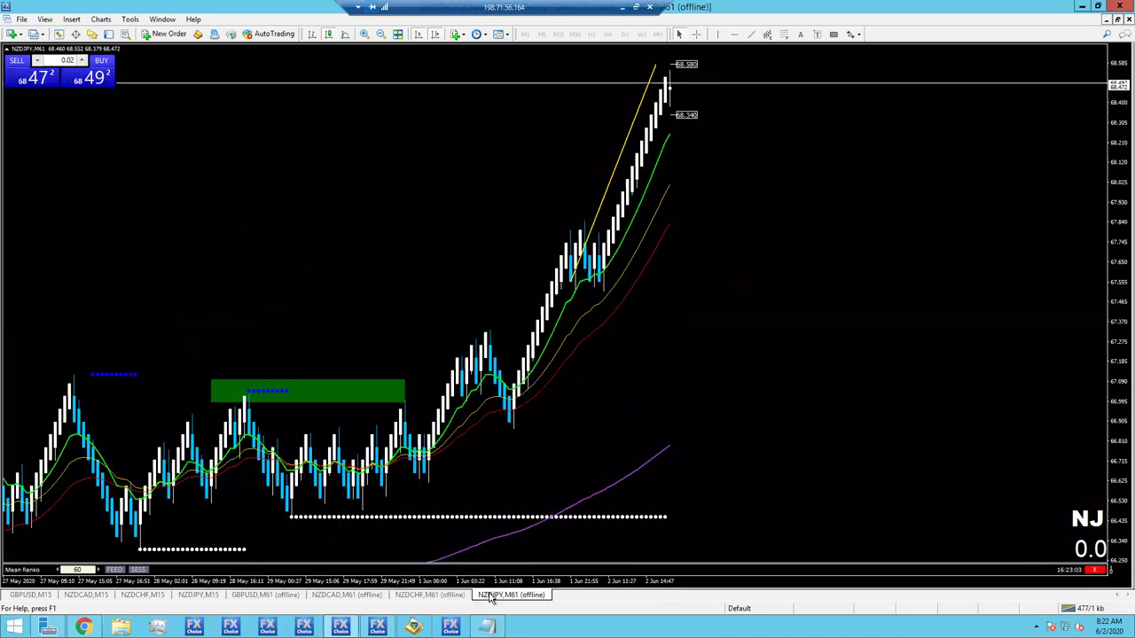
{"action": "left_click", "coordinate": [364, 596]}
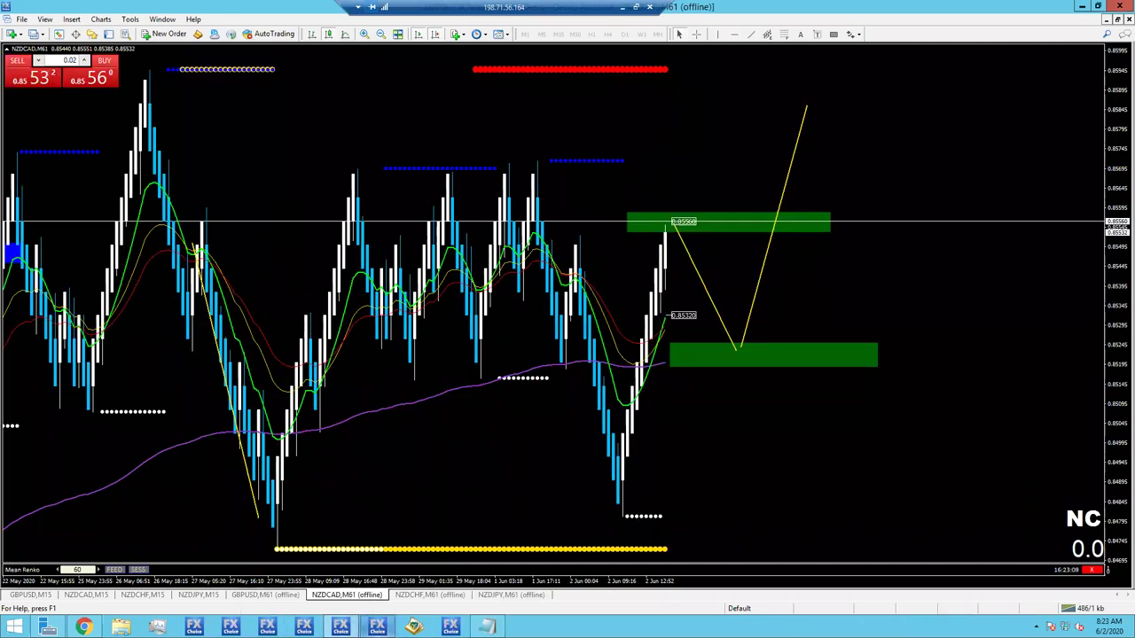
- Switch to the chart window with NZDUSD,M61 and move the green rectangle up to the 38.2 Fibonacci level, about 0.6220–0.6226
{"action": "left_click", "coordinate": [377, 627]}
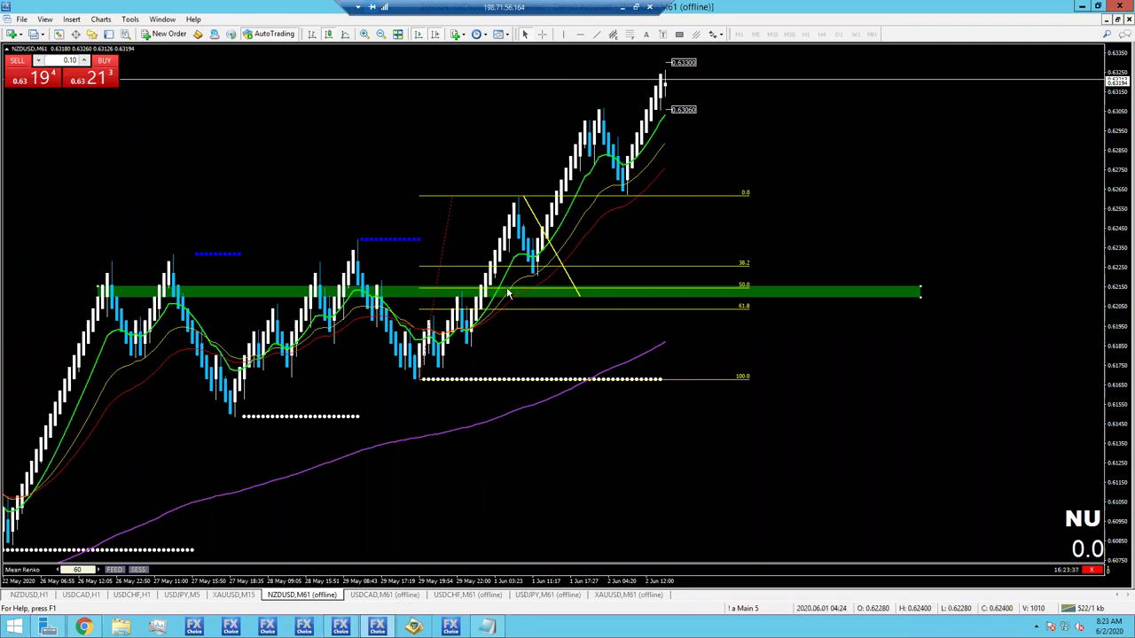
{"action": "left_click_drag", "start_coordinate": [508, 296], "coordinate": [510, 277]}
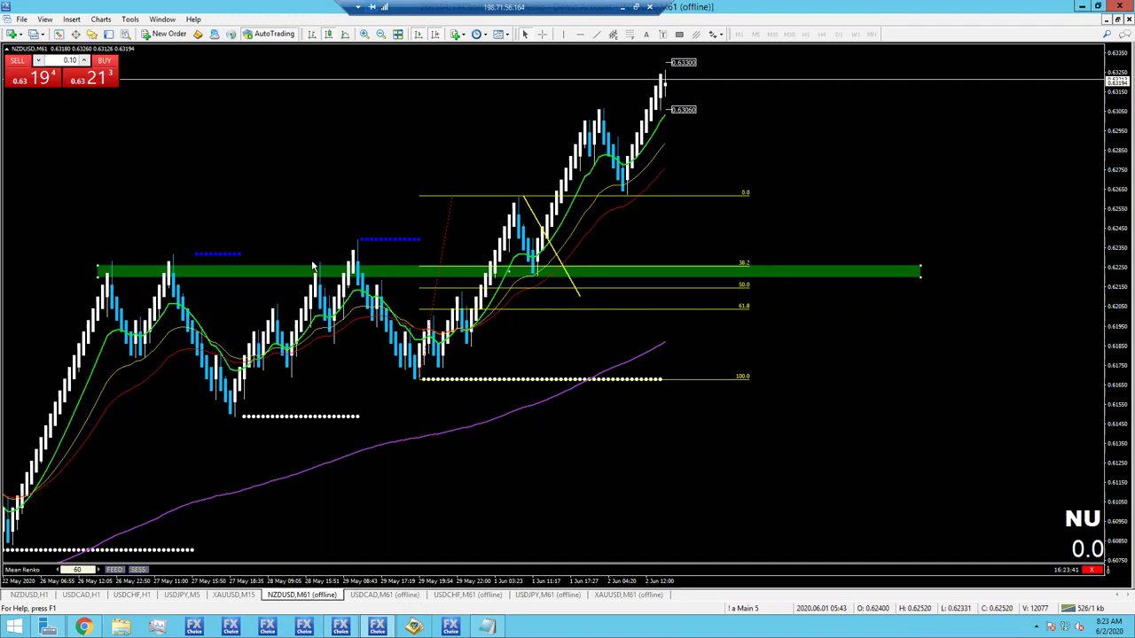
{"action": "middle_click", "coordinate": [539, 290]}
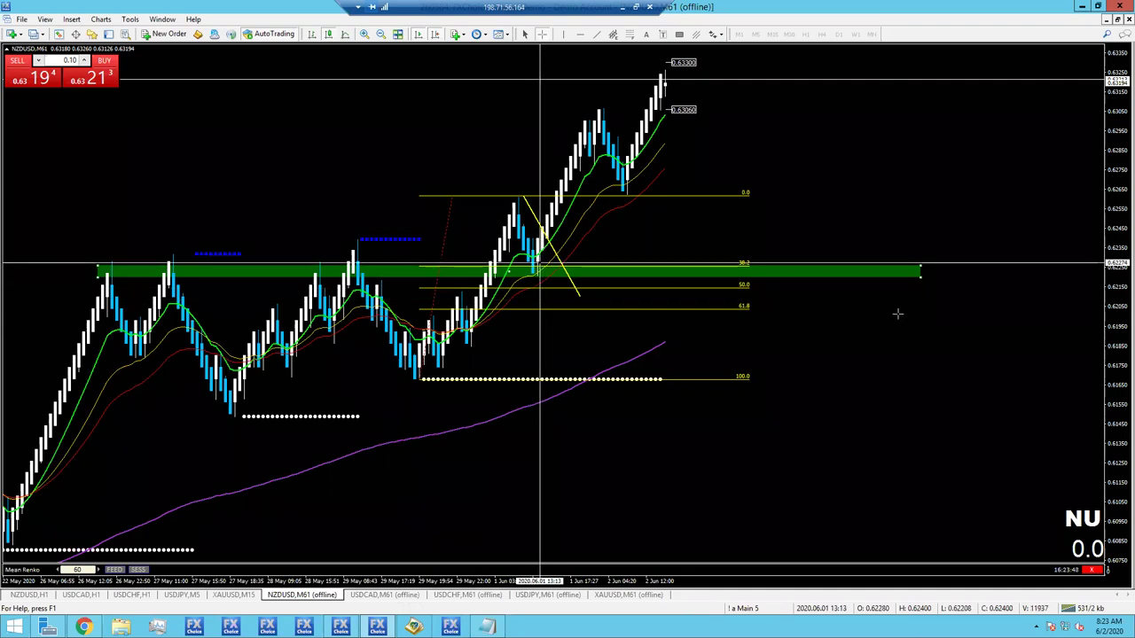
{"action": "middle_click", "coordinate": [851, 322]}
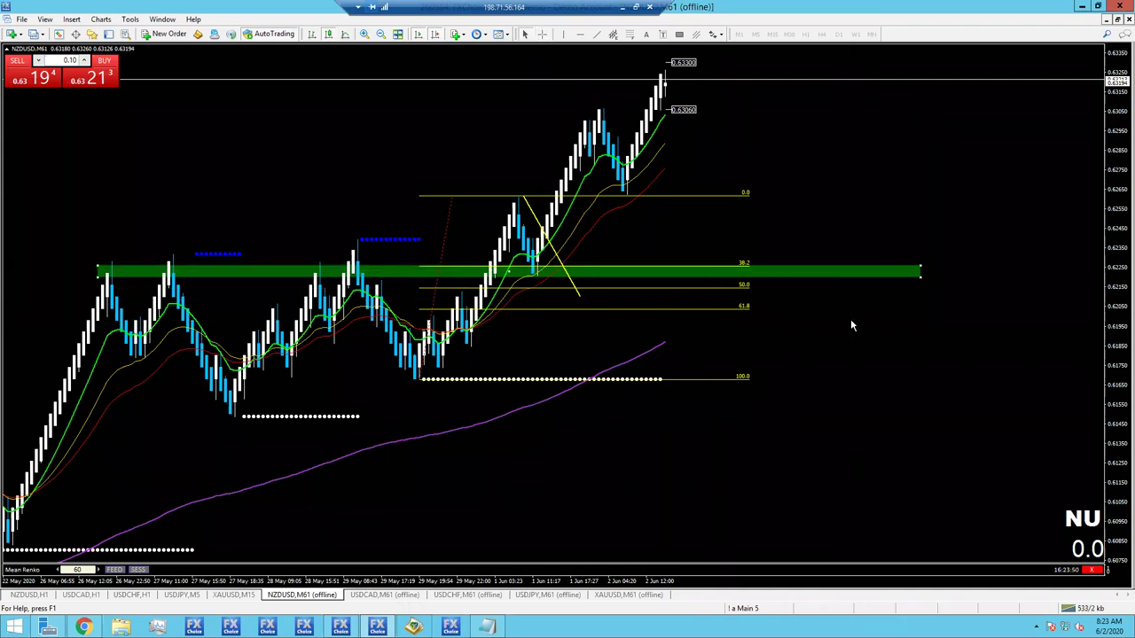
- Delete the yellow trend line that projects the pullback from the Fibonacci 0.0 level on NZDUSD
{"action": "double_click", "coordinate": [539, 219]}
{"action": "left_click_drag", "start_coordinate": [523, 195], "coordinate": [608, 233]}
{"action": "right_click", "coordinate": [608, 233]}
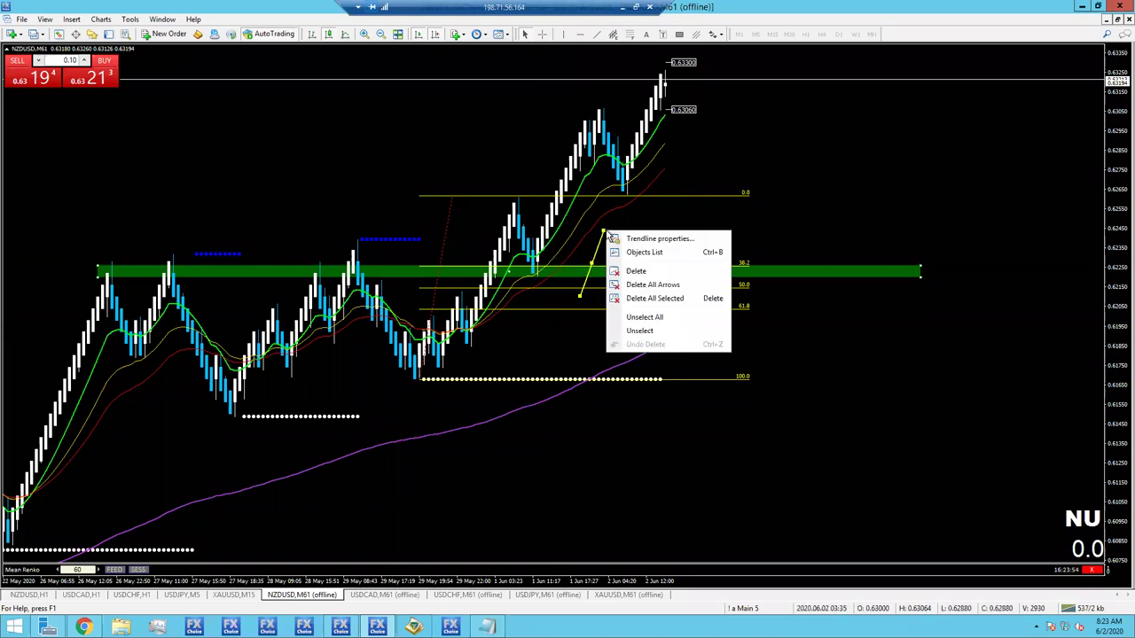
{"action": "left_click", "coordinate": [635, 271]}
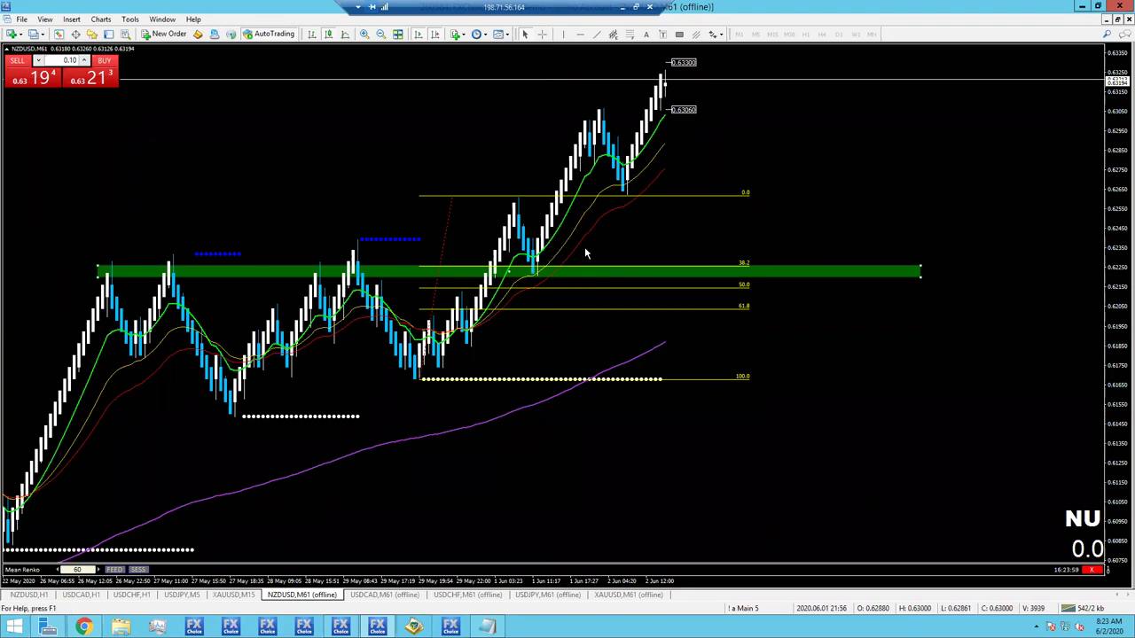
- Measure the NZDUSD price distance through the green zone at the 1 June pullback low
{"action": "middle_click", "coordinate": [509, 248]}
{"action": "left_click_drag", "start_coordinate": [540, 227], "coordinate": [543, 311]}
{"action": "mouse_move", "coordinate": [537, 257]}
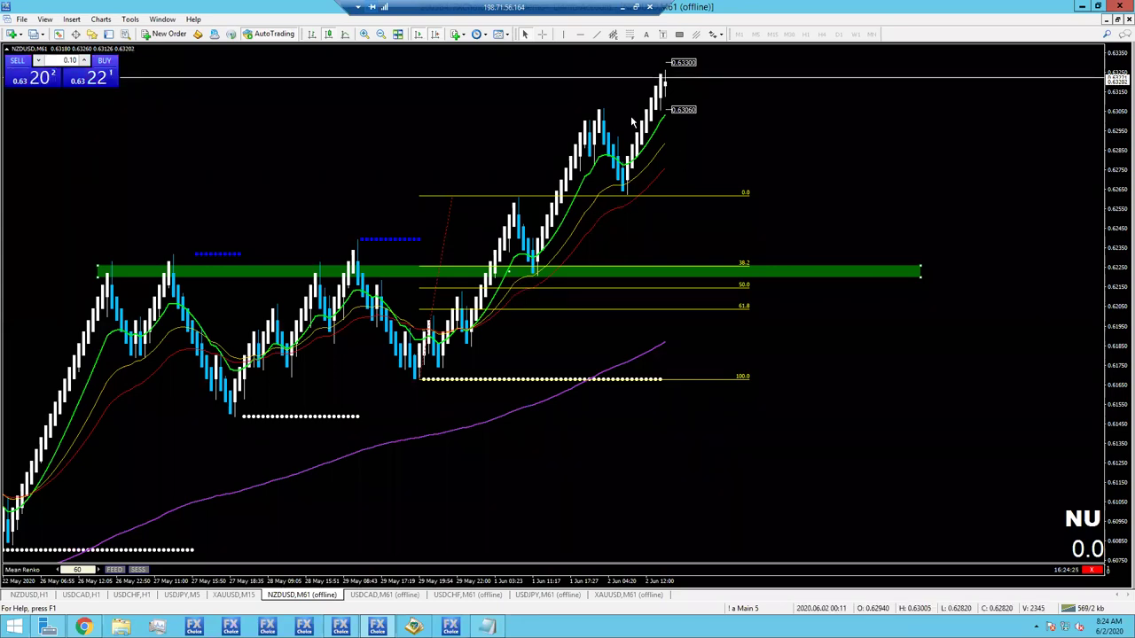
- Switch to the USDCAD,M61 chart and measure the long fall from the 1 June highs to the latest bars
{"action": "left_click", "coordinate": [410, 596]}
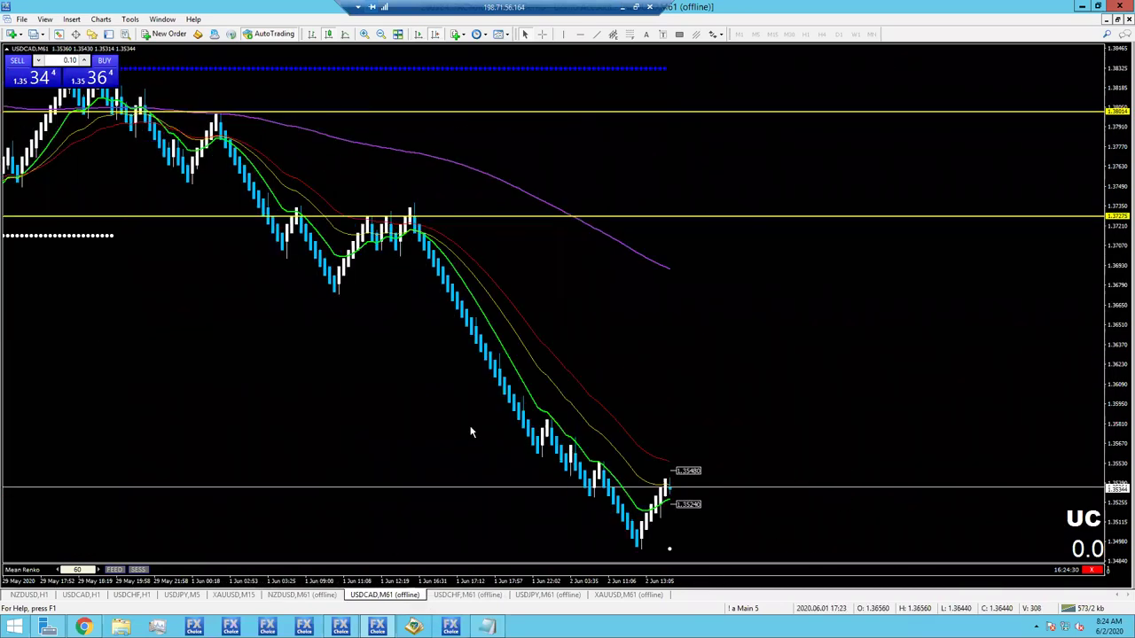
{"action": "middle_click", "coordinate": [387, 195]}
{"action": "left_click_drag", "start_coordinate": [374, 228], "coordinate": [733, 467]}
{"action": "middle_click", "coordinate": [664, 484]}
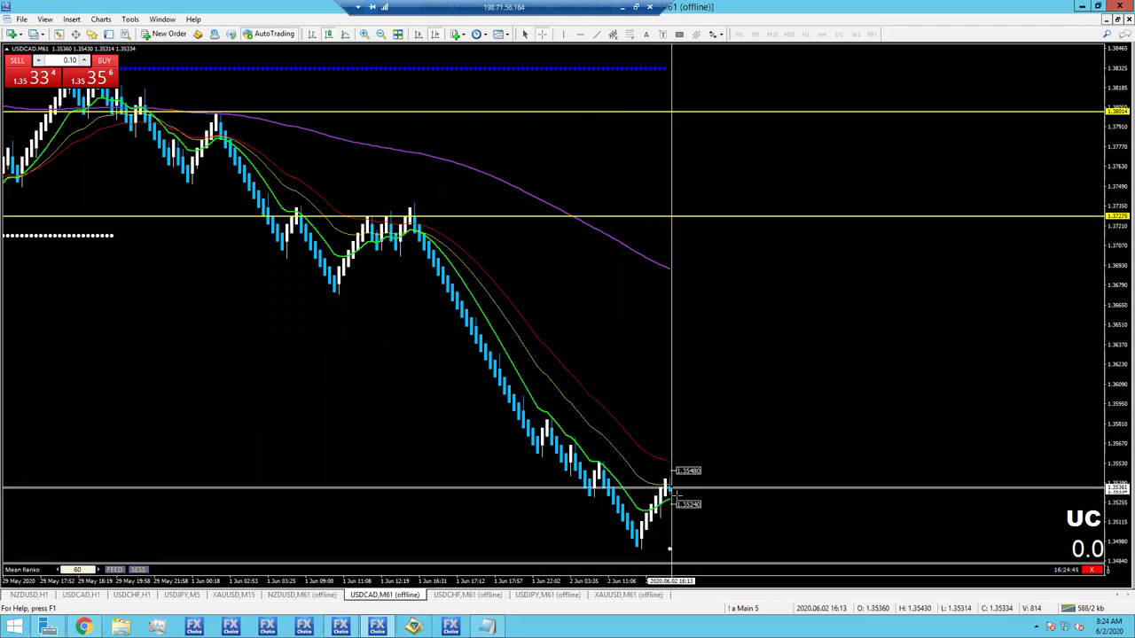
{"action": "middle_click", "coordinate": [681, 505]}
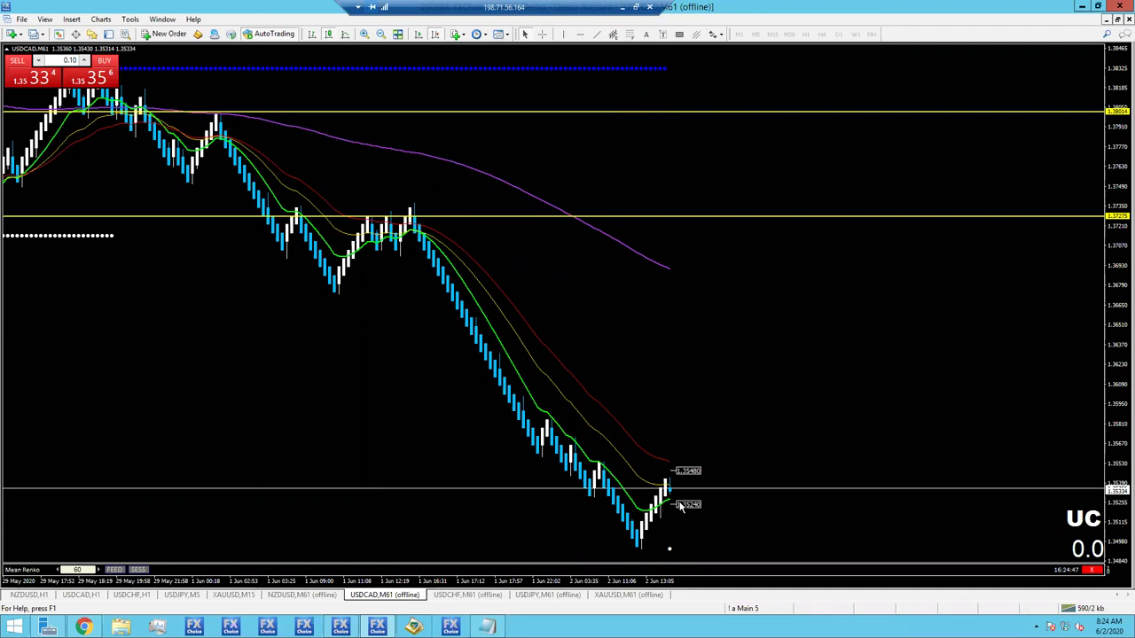
- Switch to the USDCHF,M61 chart and draw a rectangle just above the latest high, about 0.9636–0.9644
{"action": "left_click", "coordinate": [502, 597]}
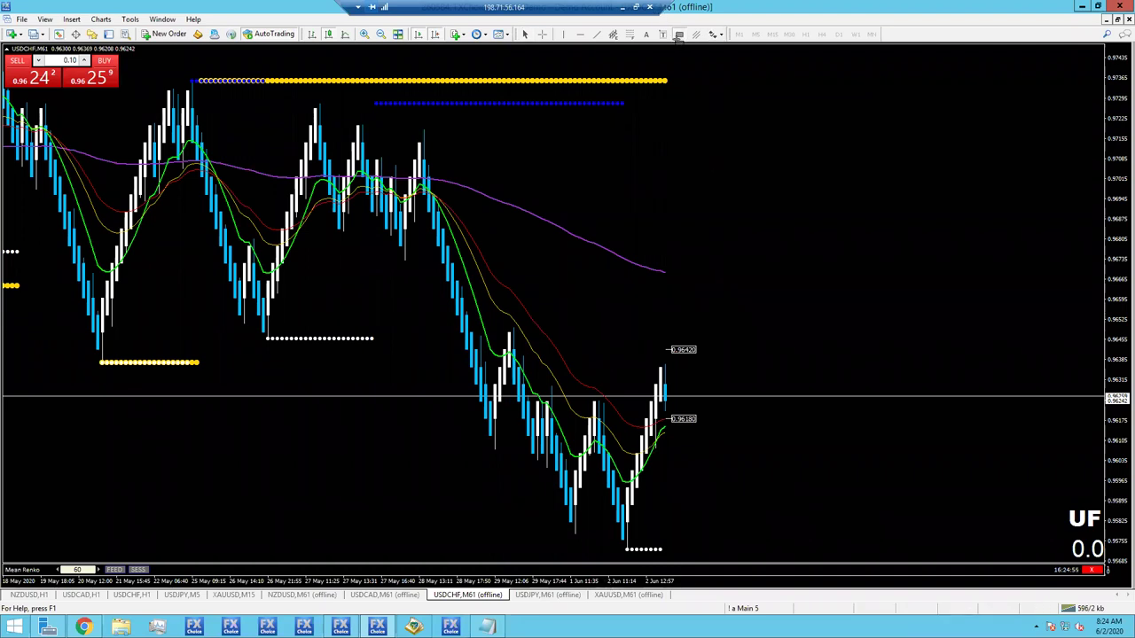
{"action": "left_click_drag", "start_coordinate": [684, 352], "coordinate": [991, 354]}
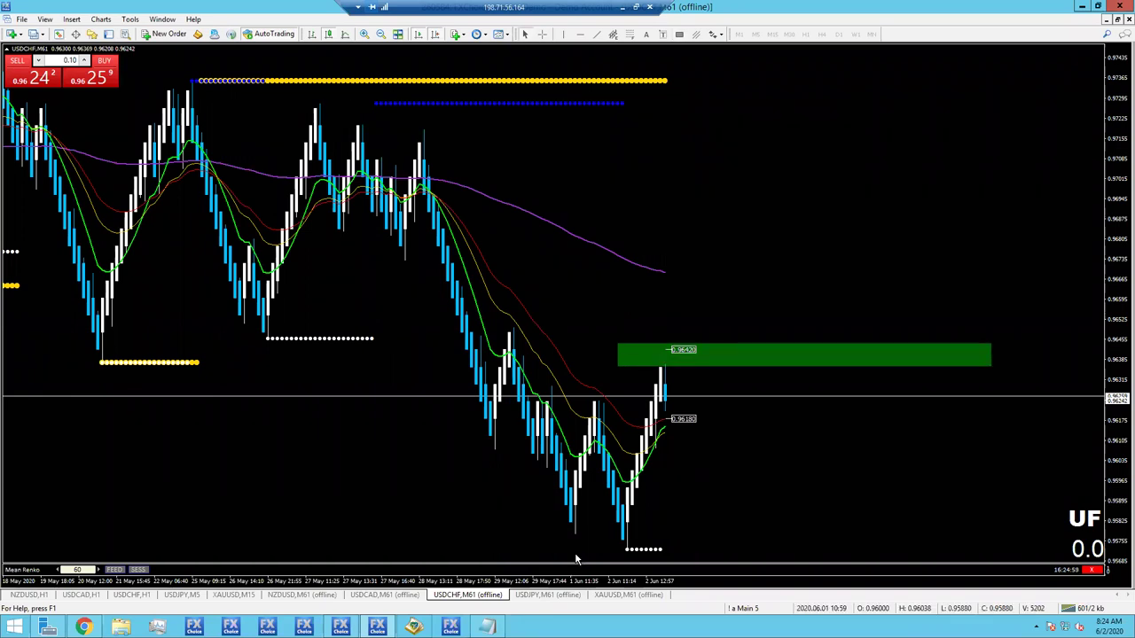
- Switch to the USDJPY,M61 chart and draw a trend line beside the latest upswing, from about 107.51 to 108.42
{"action": "left_click", "coordinate": [547, 594]}
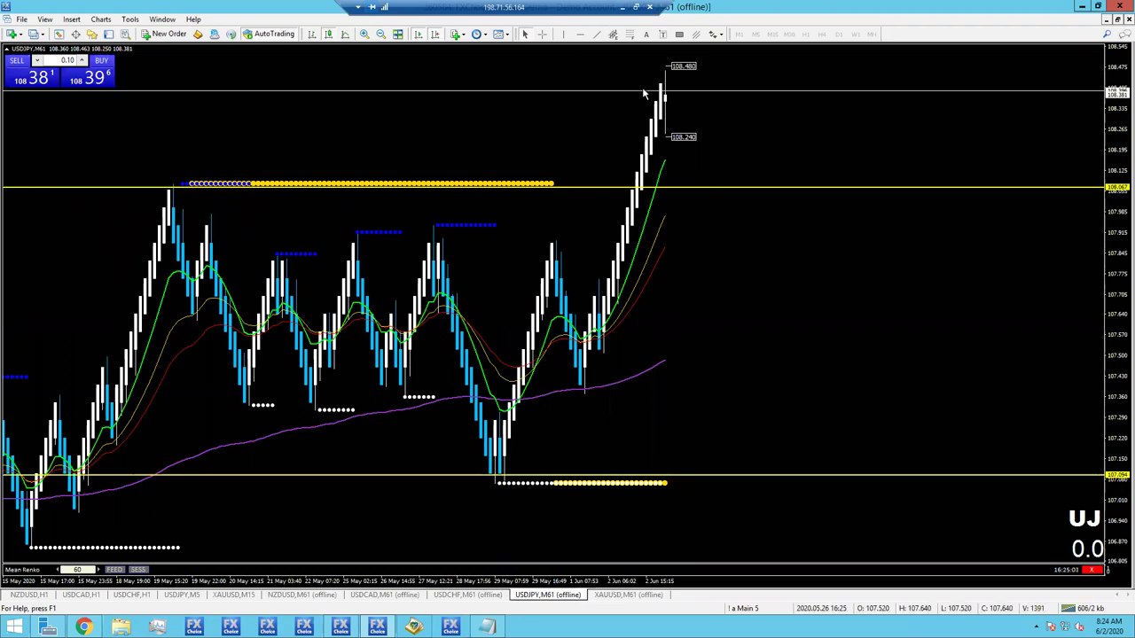
{"action": "left_click", "coordinate": [612, 34]}
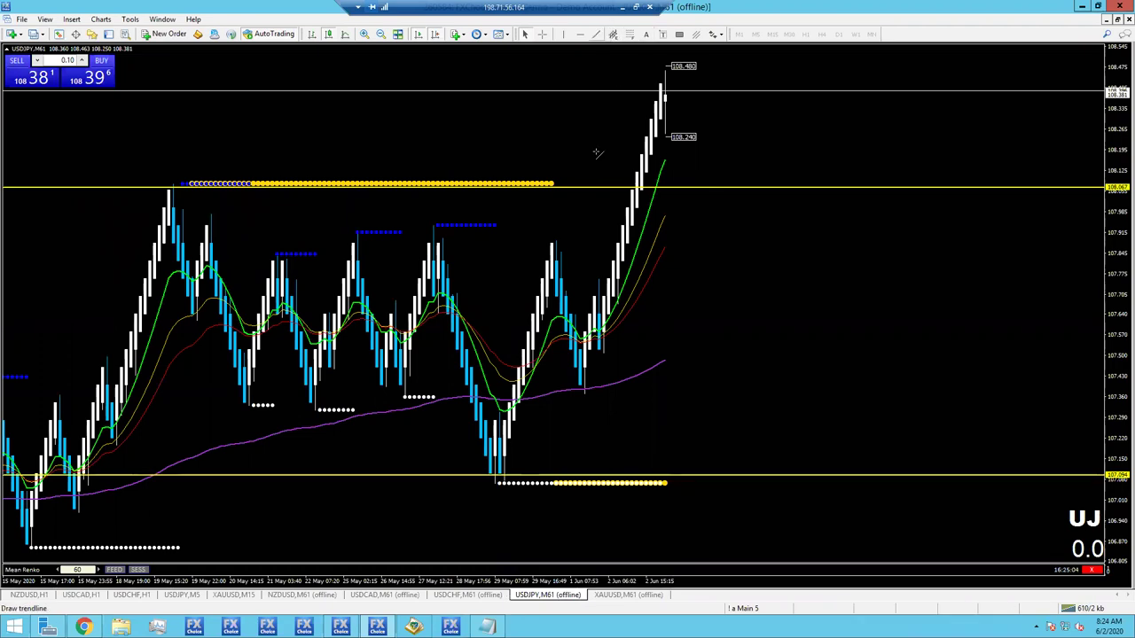
{"action": "left_click_drag", "start_coordinate": [560, 352], "coordinate": [637, 82]}
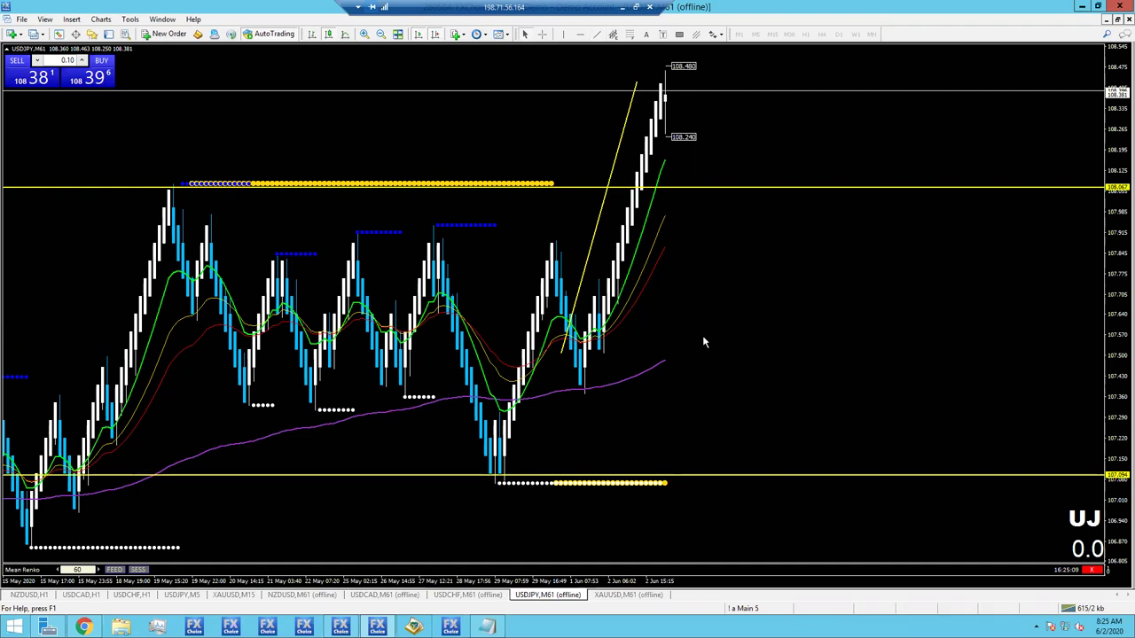
- Switch to the XAUUSD,M61 chart and examine its earlier highs and lows back to 25 May at a wider scale
{"action": "left_click", "coordinate": [624, 595]}
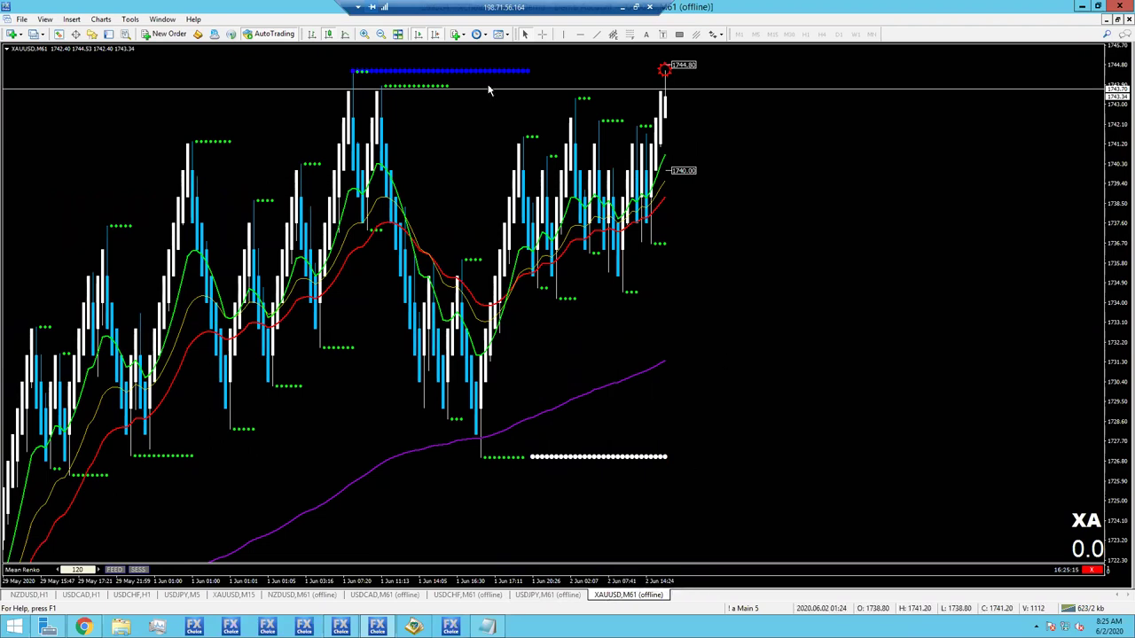
{"action": "left_click", "coordinate": [381, 33]}
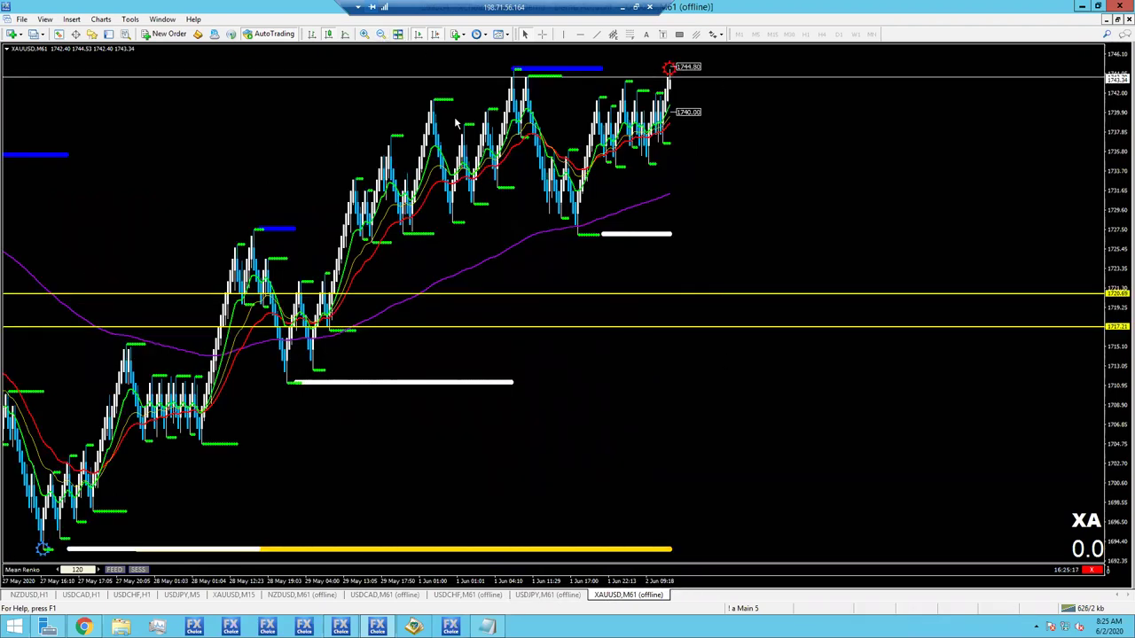
{"action": "scroll", "coordinate": [687, 236], "scroll_direction": "down", "scroll_amount": 1}
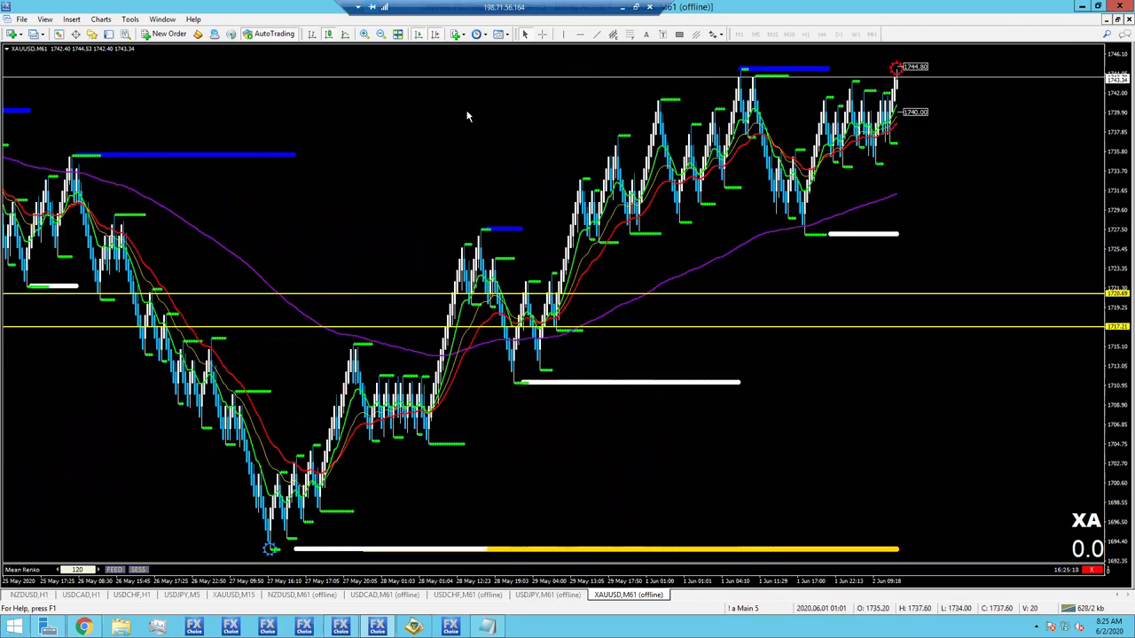
- Examine the latest swing highs and lows on the XAUUSD,M61 chart, using the crosshair, at a closer scale
{"action": "scroll", "coordinate": [571, 258], "scroll_direction": "up", "scroll_amount": 1}
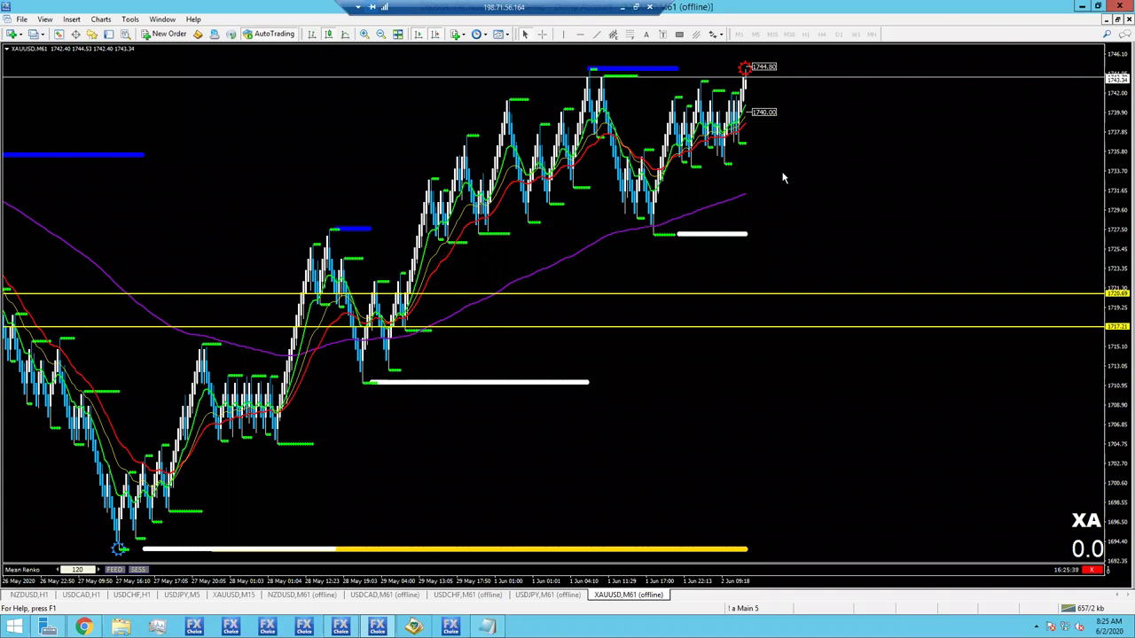
{"action": "scroll", "coordinate": [782, 178], "scroll_direction": "down", "scroll_amount": 2}
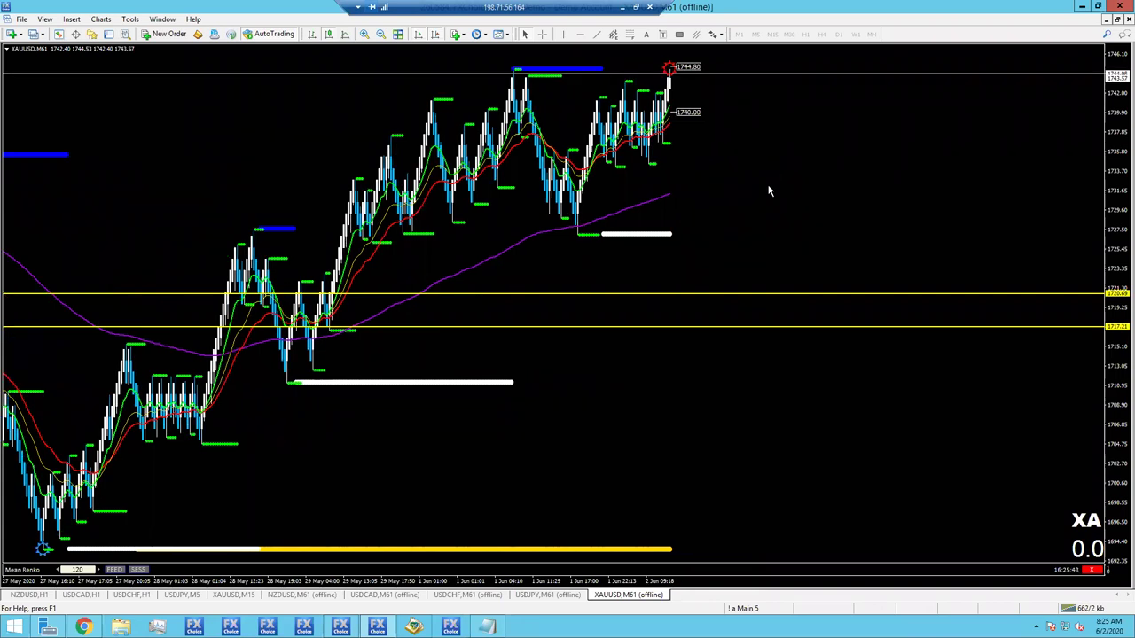
{"action": "middle_click", "coordinate": [738, 163]}
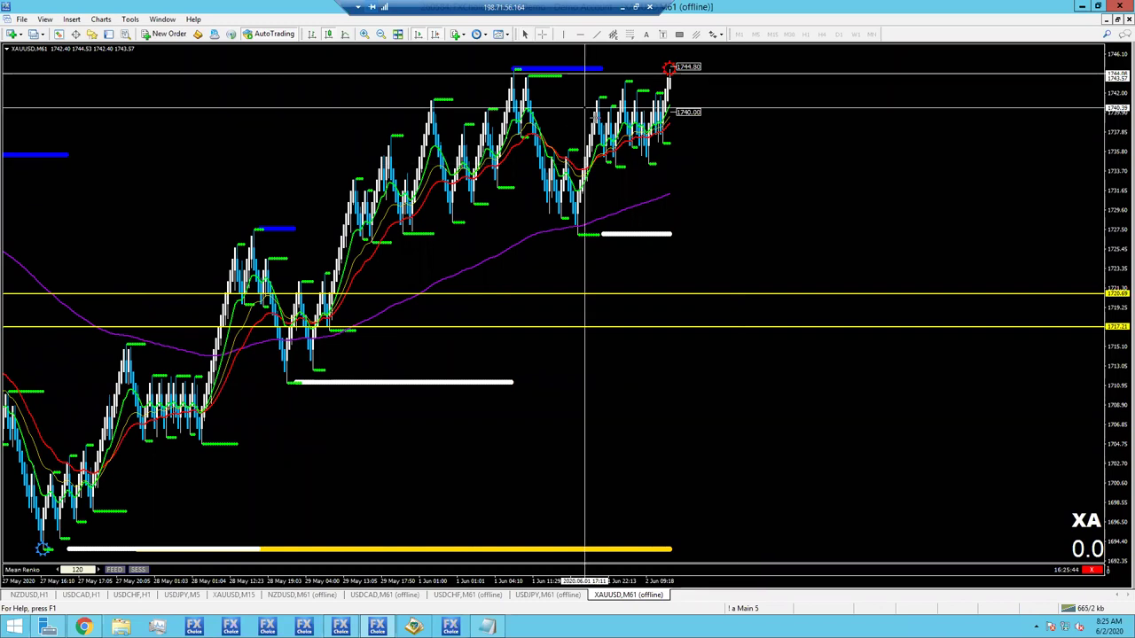
{"action": "middle_click", "coordinate": [736, 277]}
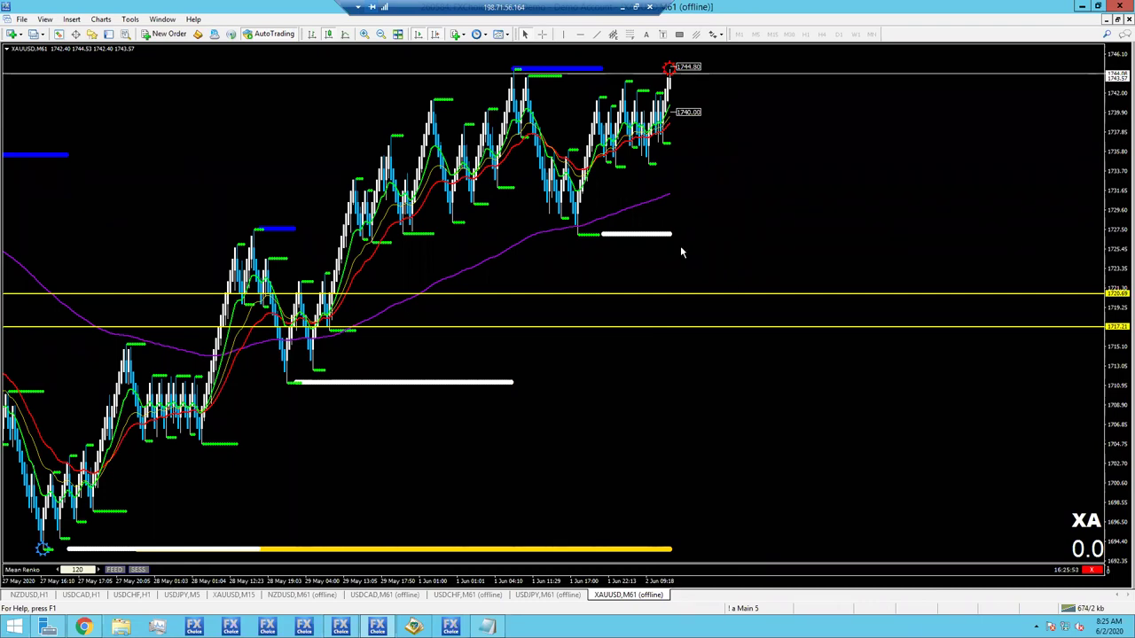
{"action": "middle_click", "coordinate": [653, 253]}
{"action": "mouse_move", "coordinate": [656, 550]}
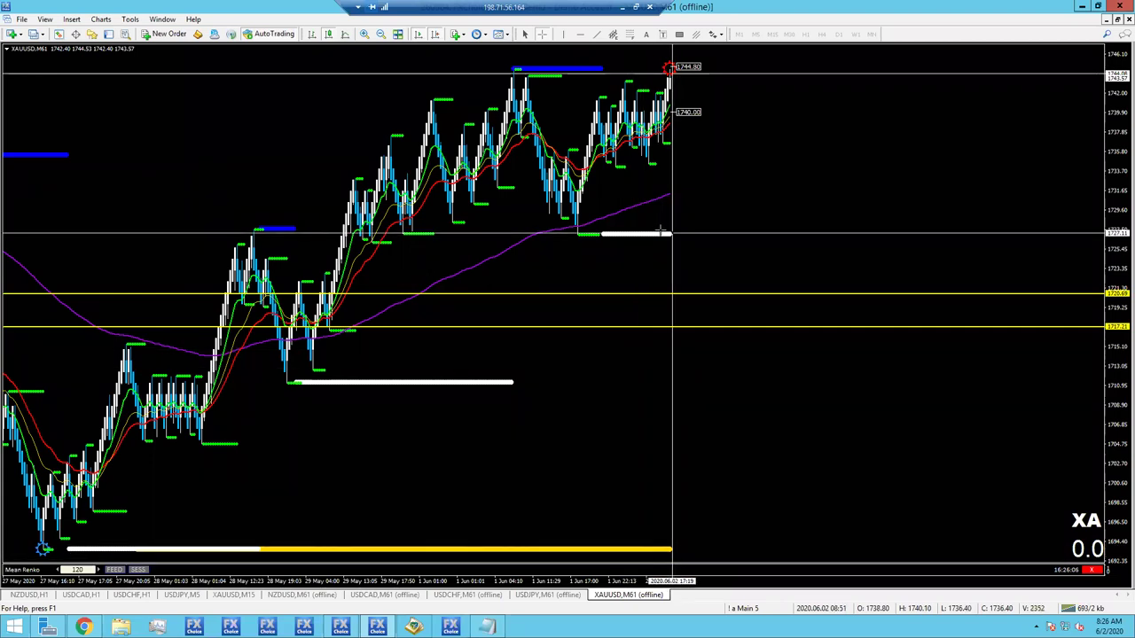
{"action": "mouse_move", "coordinate": [600, 219]}
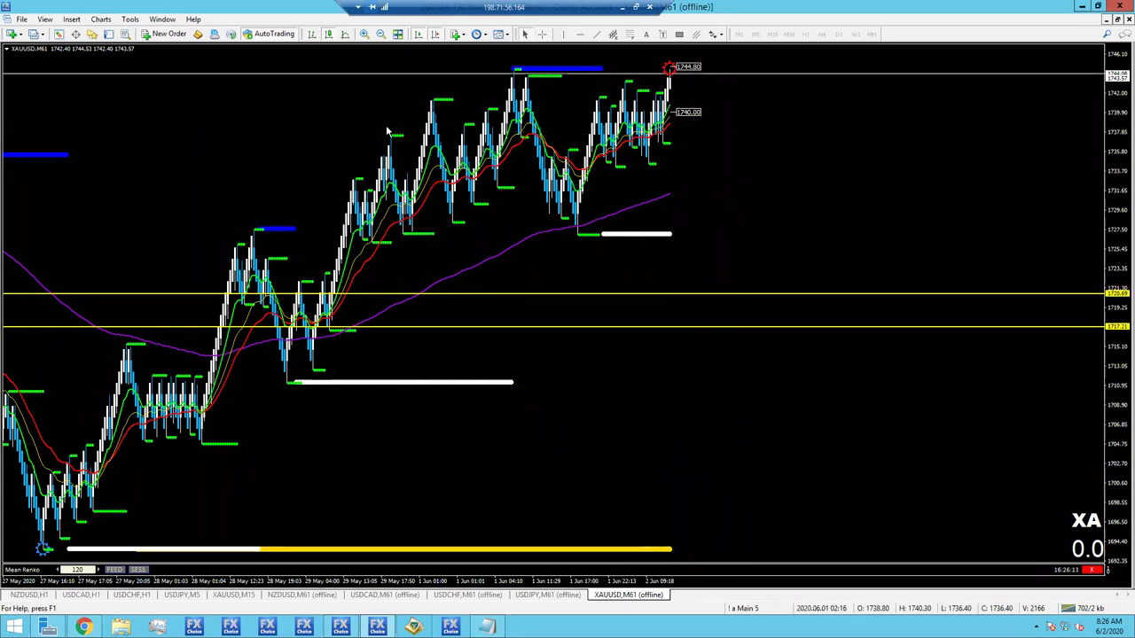
{"action": "left_click", "coordinate": [364, 33]}
{"action": "left_click_drag", "start_coordinate": [1117, 198], "coordinate": [1117, 292]}
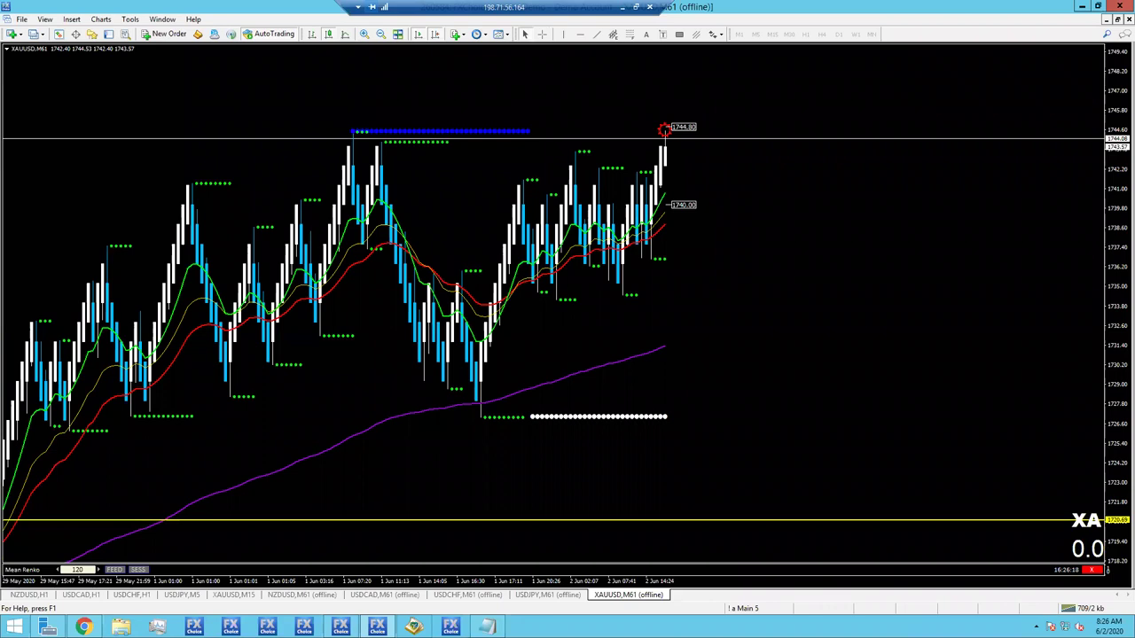
- Extend the gold entry in the Notepad notes to read "XAU - RISK OFF - LONG"
{"action": "left_click", "coordinate": [485, 627]}
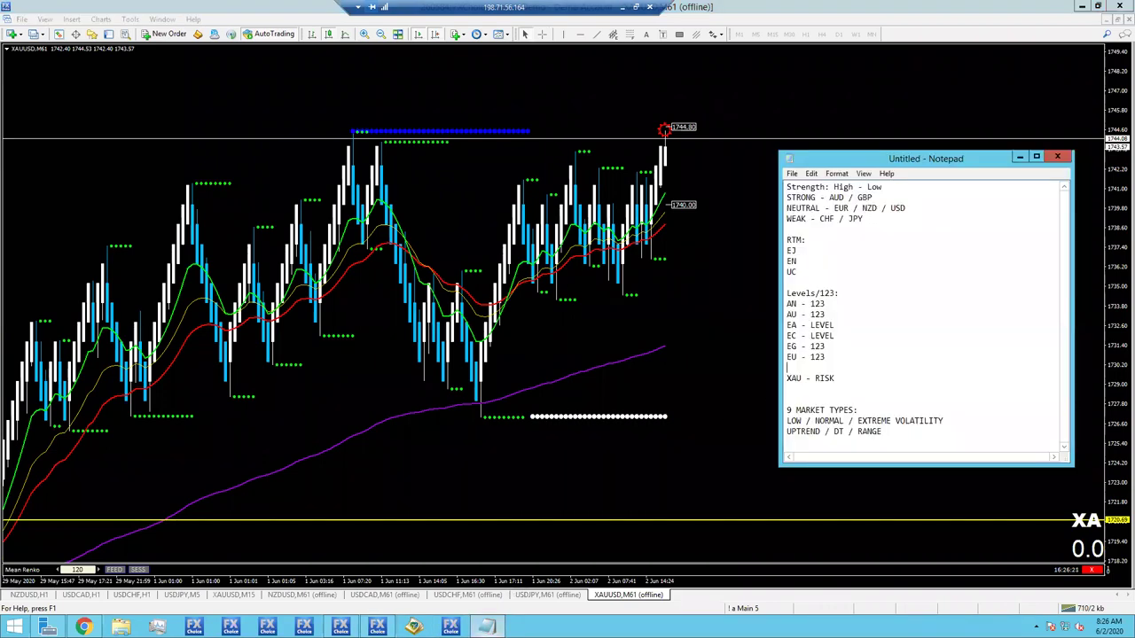
{"action": "left_click", "coordinate": [841, 378]}
{"action": "type", "text": "OFF - LONG"}
{"action": "left_click", "coordinate": [708, 318]}
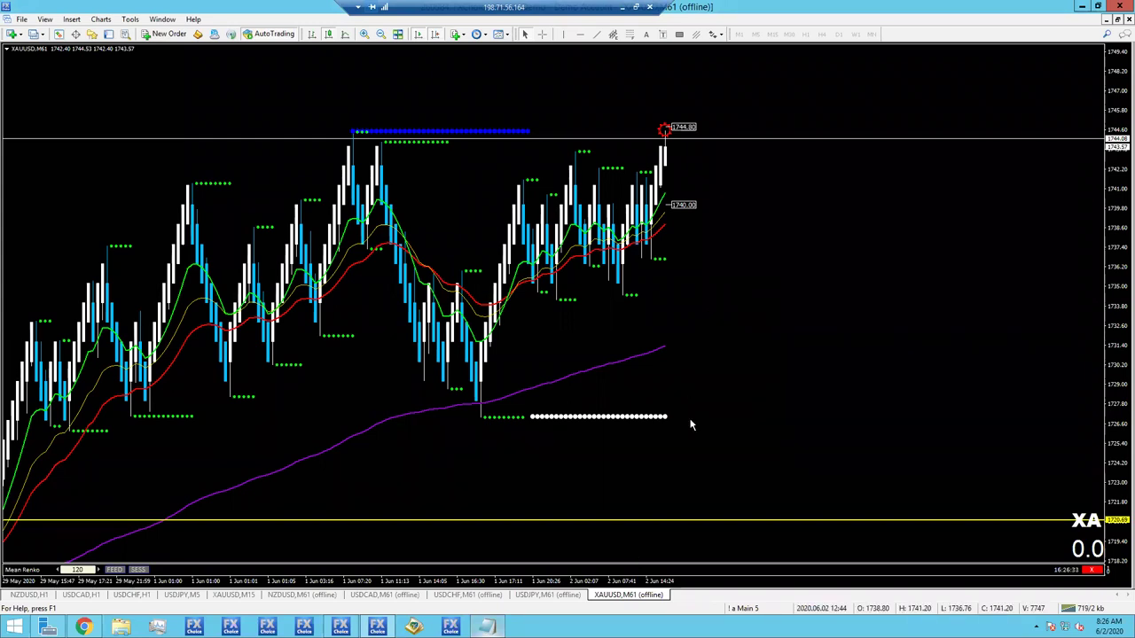
- Draw a horizontal line at 1743.22 and two trend lines over the latest gold bars, rising from about 1740 to 1747.5, then falling to about 1742.6
{"action": "mouse_move", "coordinate": [657, 420]}
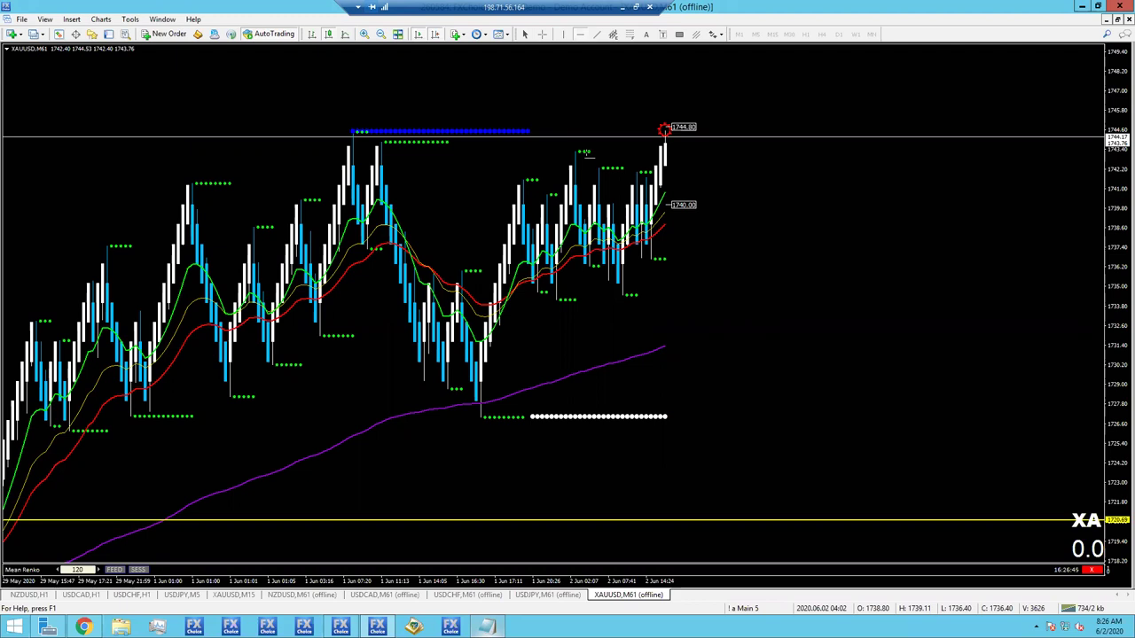
{"action": "left_click", "coordinate": [585, 152]}
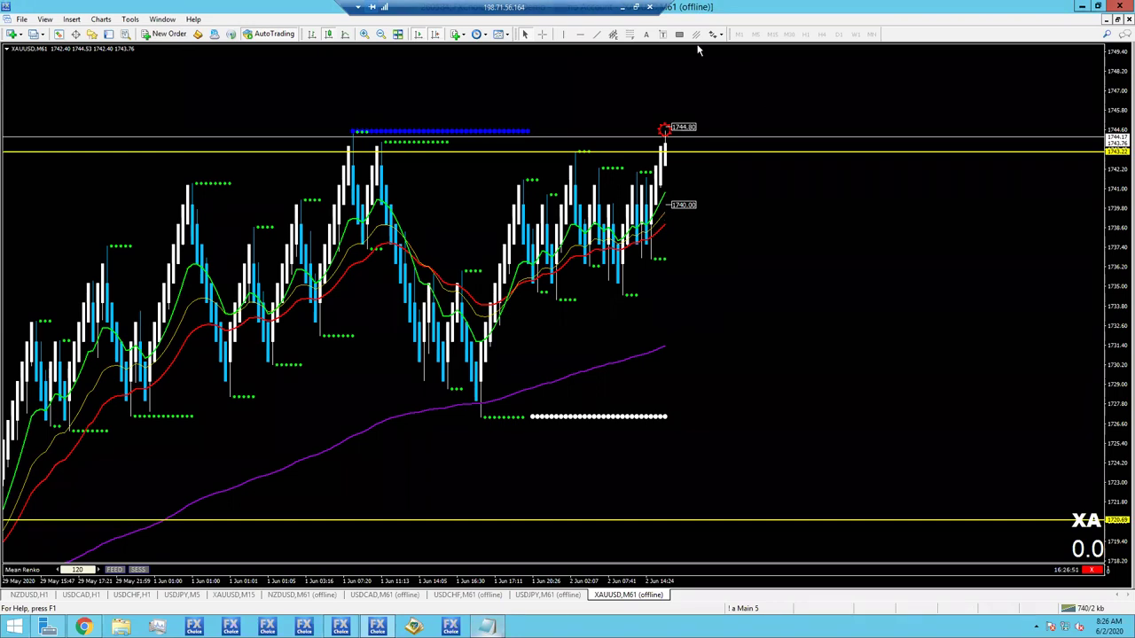
{"action": "left_click", "coordinate": [596, 33]}
{"action": "left_click_drag", "start_coordinate": [632, 175], "coordinate": [646, 133]}
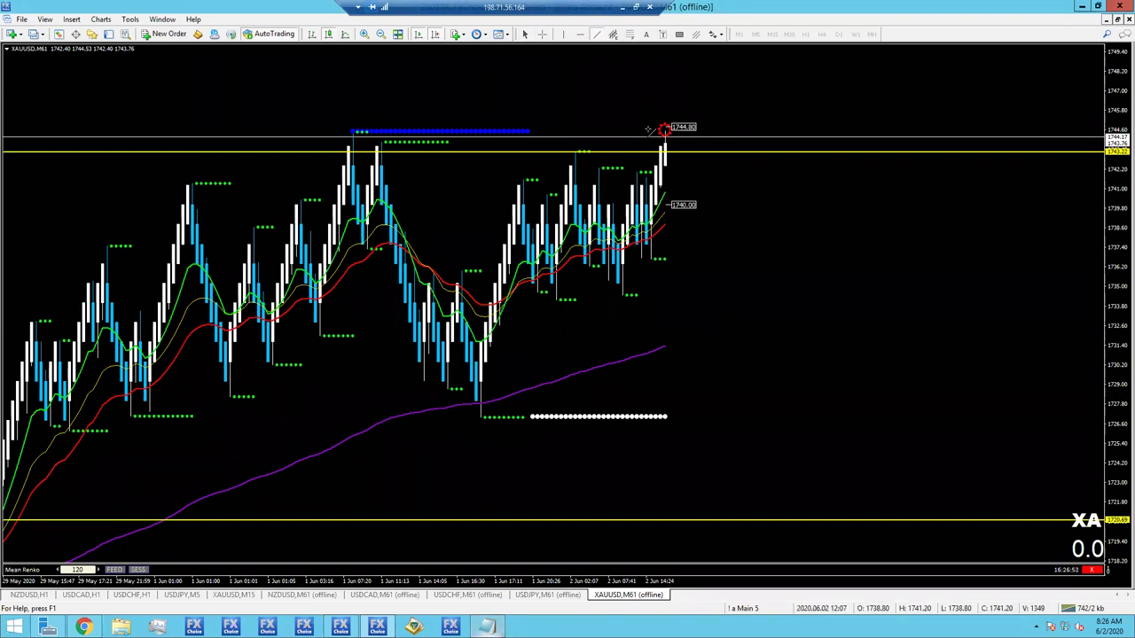
{"action": "left_click_drag", "start_coordinate": [669, 96], "coordinate": [700, 163]}
{"action": "left_click", "coordinate": [596, 34]}
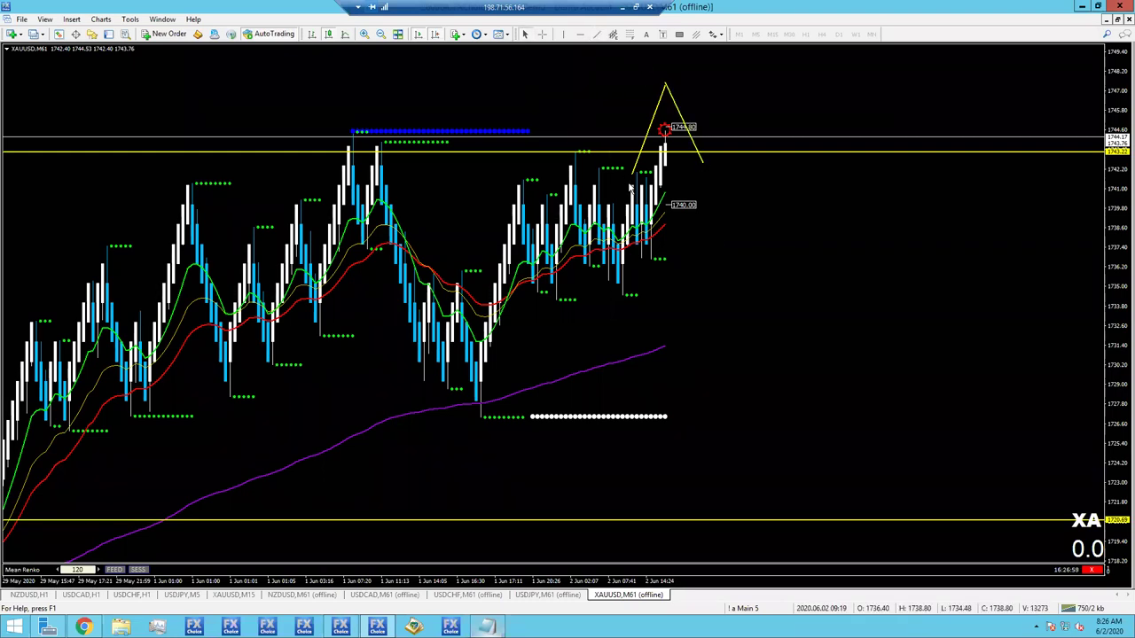
{"action": "left_click_drag", "start_coordinate": [633, 181], "coordinate": [617, 206]}
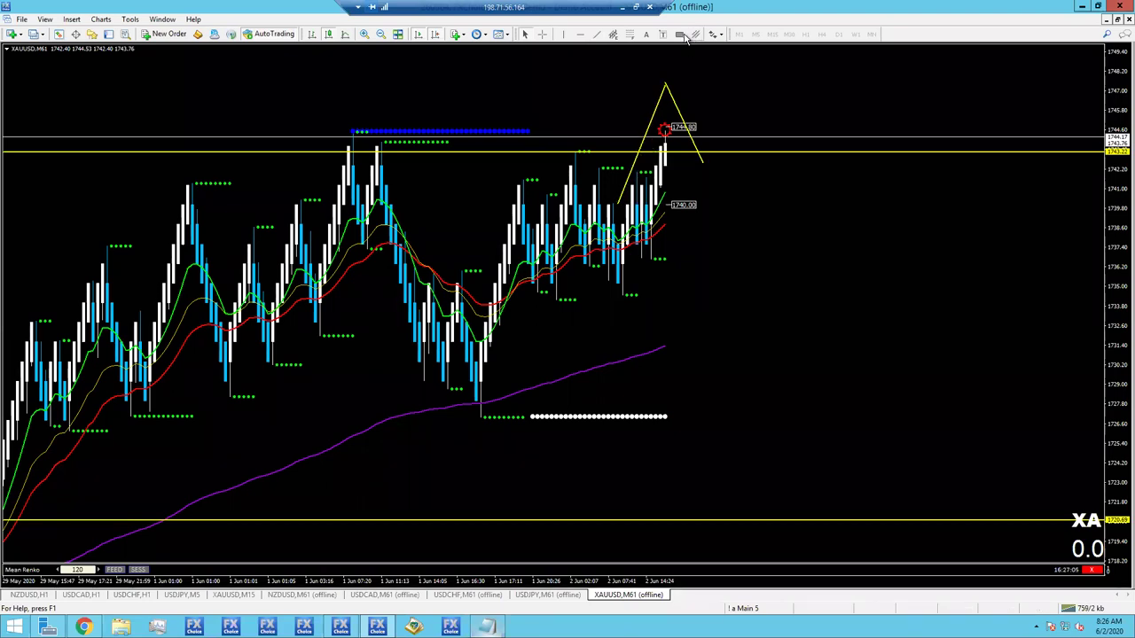
- Draw rectangles around the two latest gold swing lows, at about 1734.0–1735.0 and 1736.3–1737.0
{"action": "left_click", "coordinate": [679, 33]}
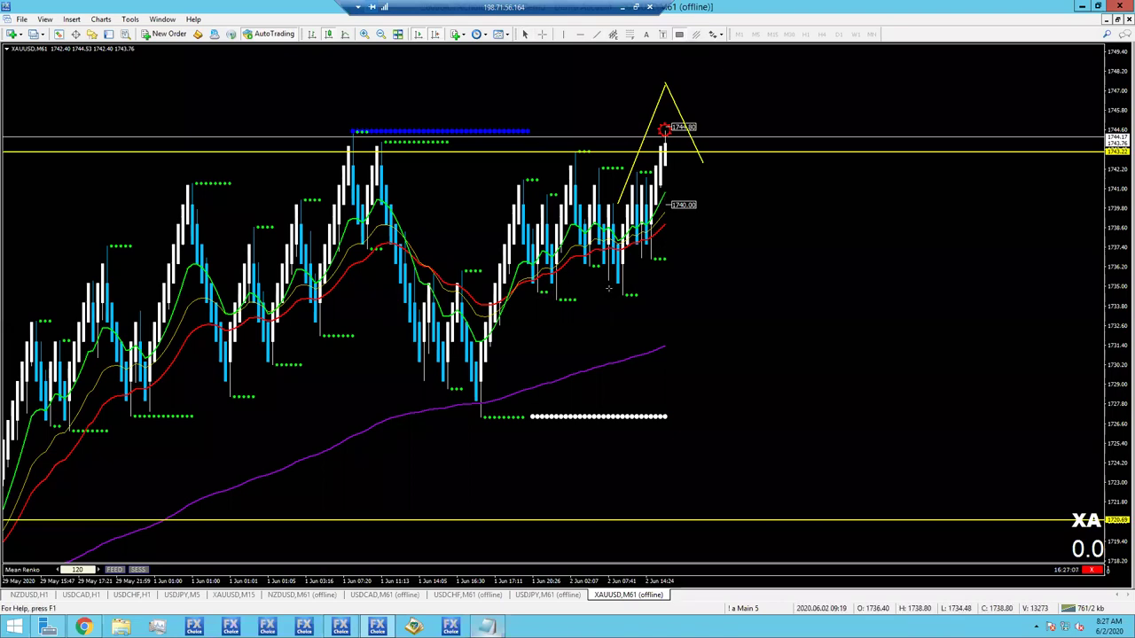
{"action": "left_click_drag", "start_coordinate": [664, 287], "coordinate": [608, 303]}
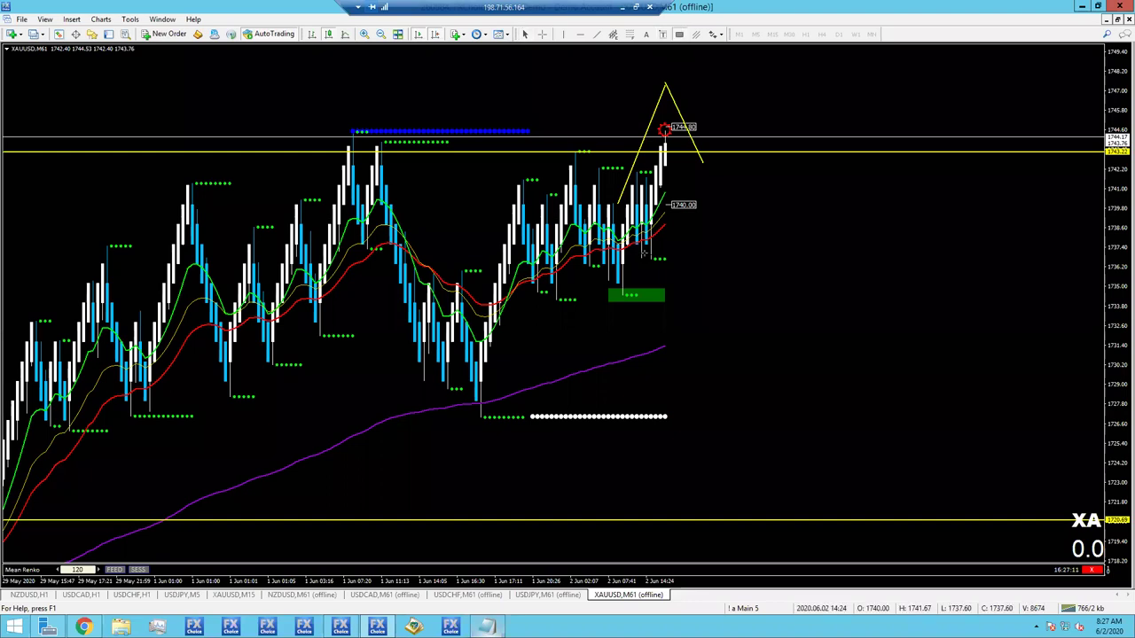
{"action": "left_click_drag", "start_coordinate": [693, 260], "coordinate": [646, 253]}
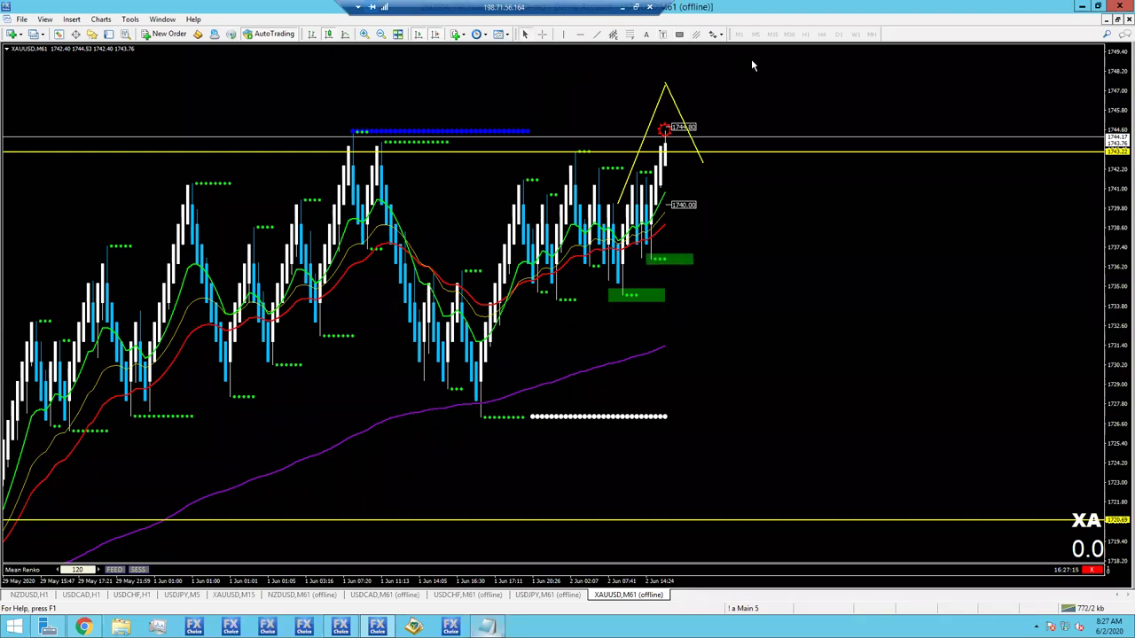
- Compare the latest gold high with the earlier 1 June high using the crosshair
{"action": "middle_click", "coordinate": [534, 141]}
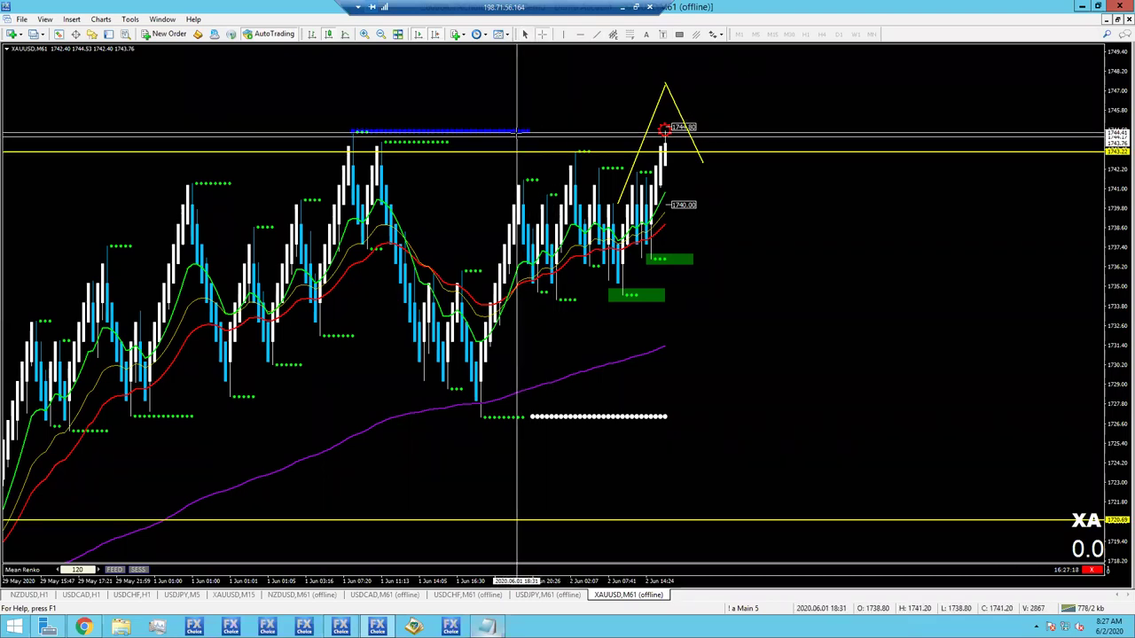
{"action": "mouse_move", "coordinate": [517, 135]}
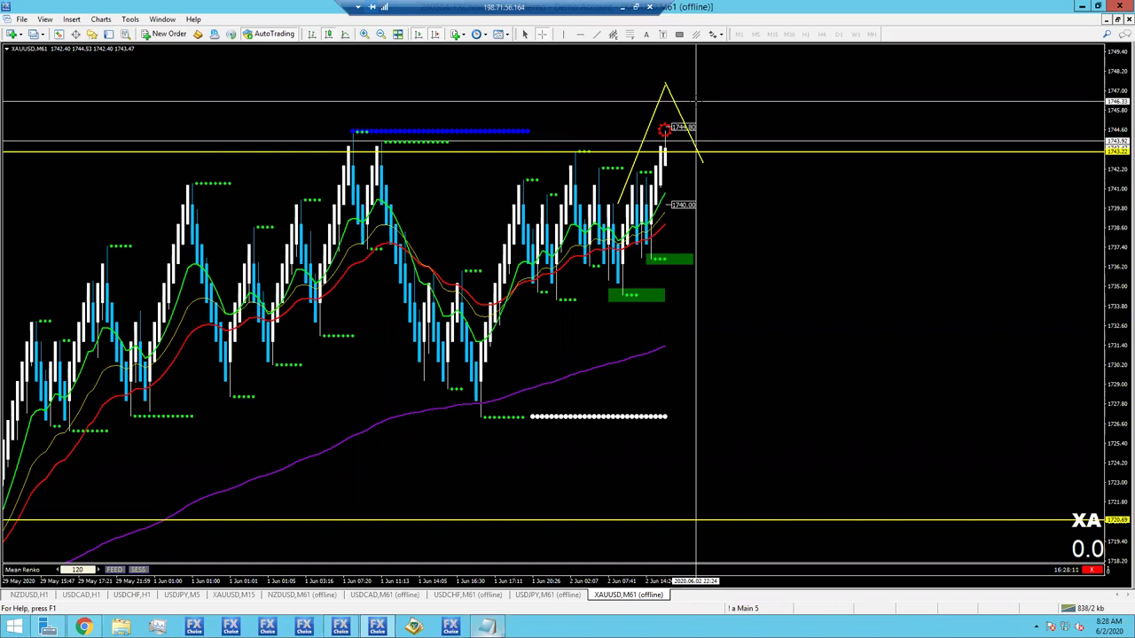
{"action": "left_click", "coordinate": [666, 321]}
- Switch to TradingView in the browser and open the CHFJPY chart on the 4-hour timeframe
{"action": "key", "text": "alt+Tab"}
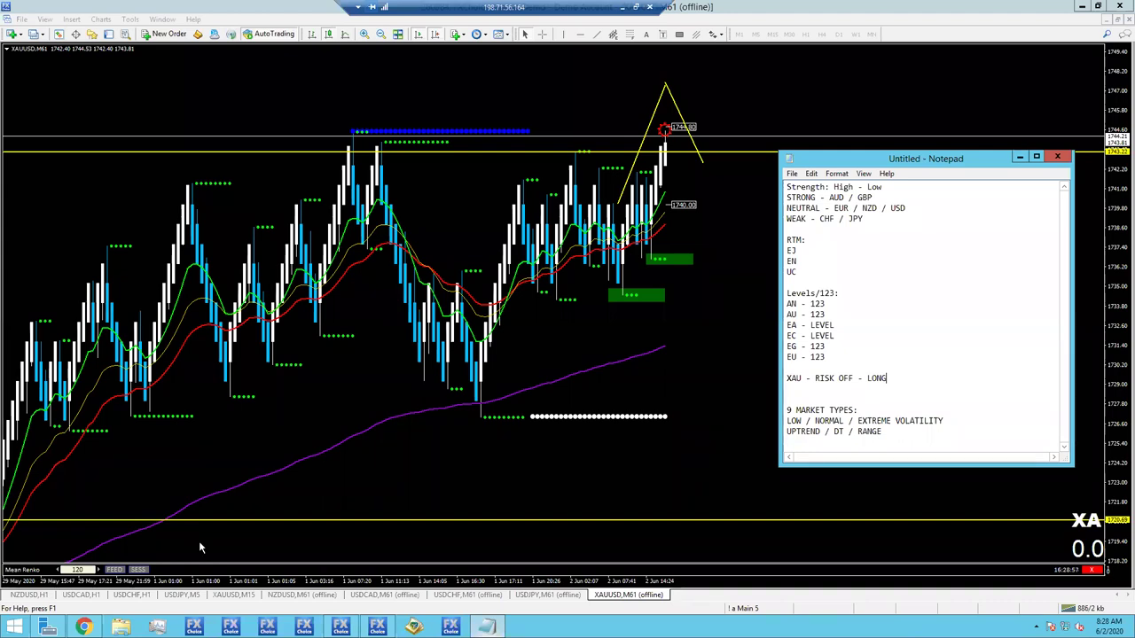
{"action": "left_click", "coordinate": [86, 624]}
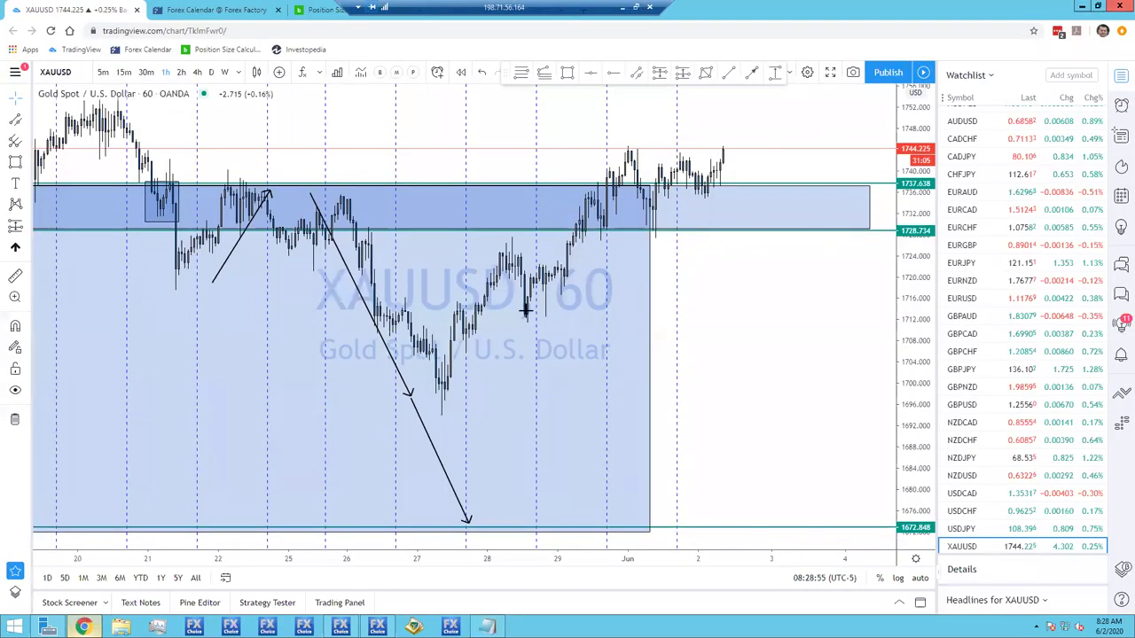
{"action": "left_click", "coordinate": [971, 174]}
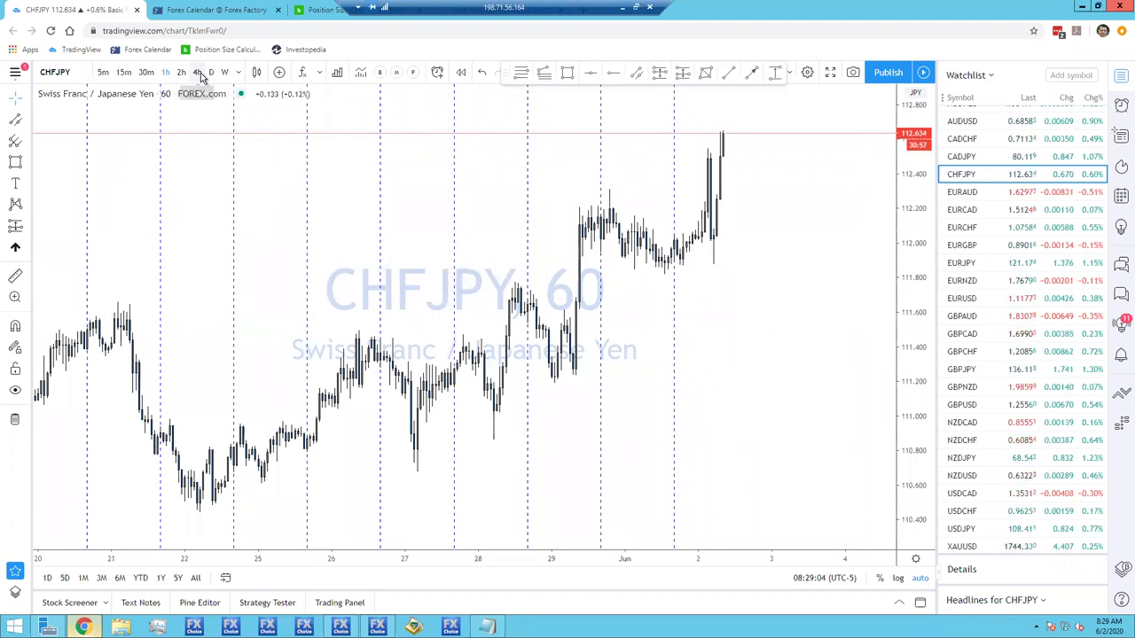
{"action": "left_click", "coordinate": [200, 74]}
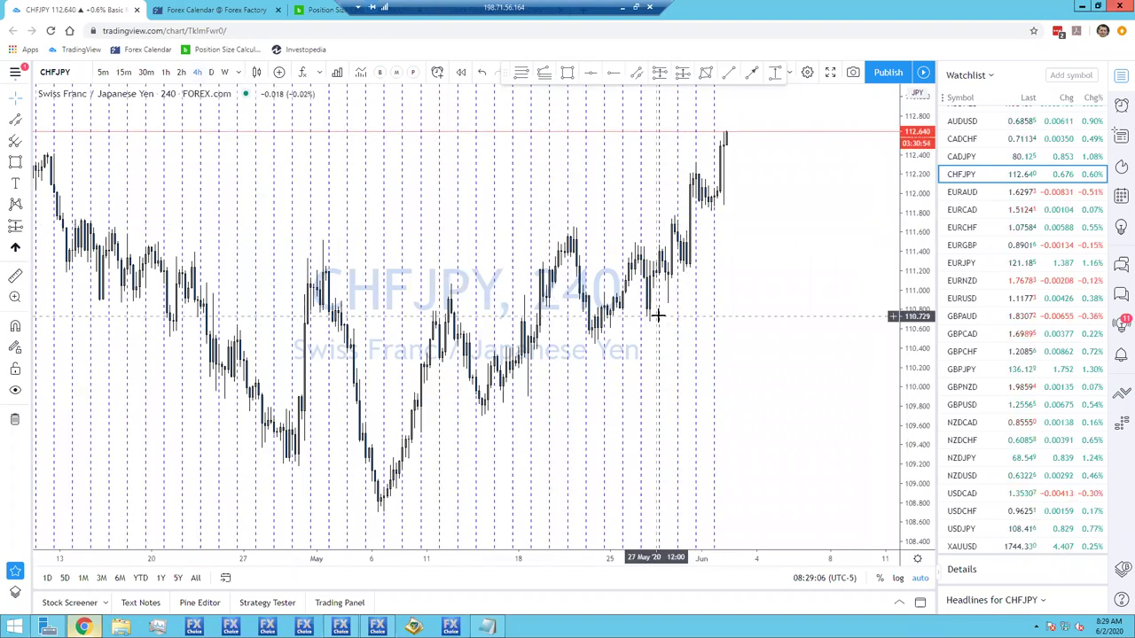
- Draw a Fibonacci retracement on CHFJPY from the 6 May low at 108.730 up to the 111.053 level, ending at 22 May
{"action": "scroll", "coordinate": [656, 314], "scroll_direction": "up", "scroll_amount": 2}
{"action": "scroll", "coordinate": [523, 310], "scroll_direction": "up", "scroll_amount": 2}
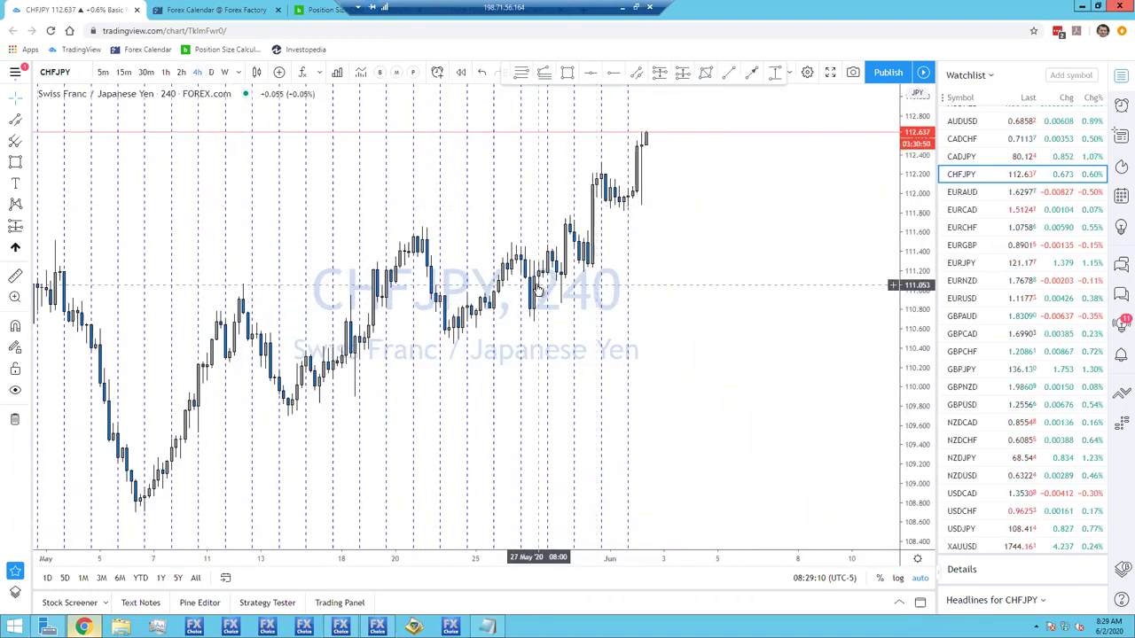
{"action": "scroll", "coordinate": [393, 342], "scroll_direction": "down", "scroll_amount": 2}
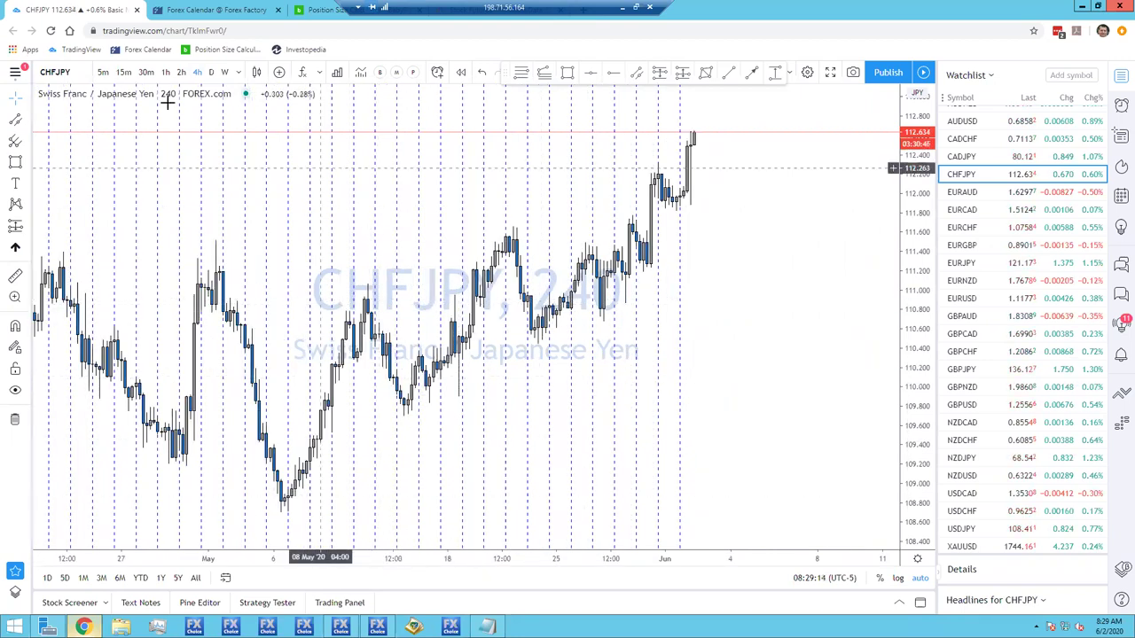
{"action": "left_click", "coordinate": [522, 73]}
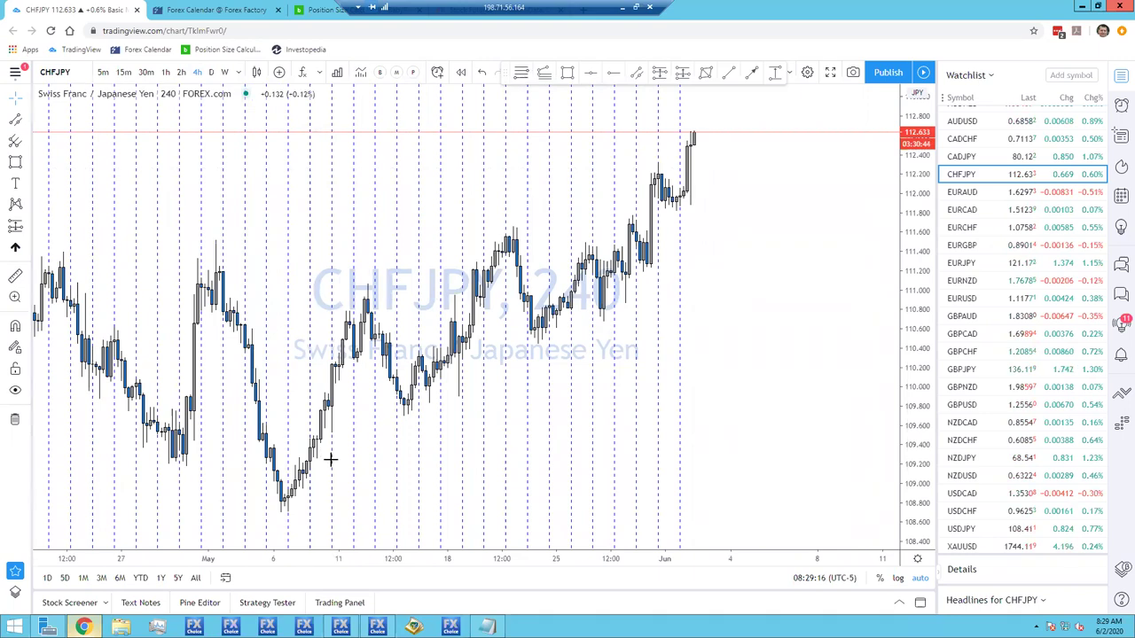
{"action": "left_click", "coordinate": [279, 508]}
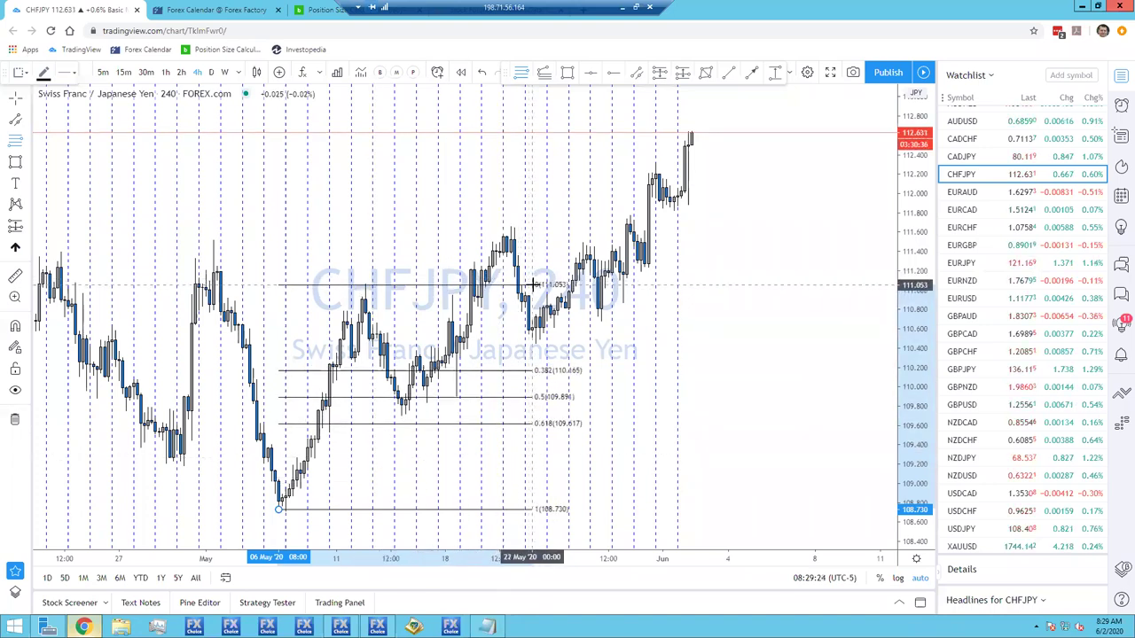
{"action": "left_click", "coordinate": [531, 284]}
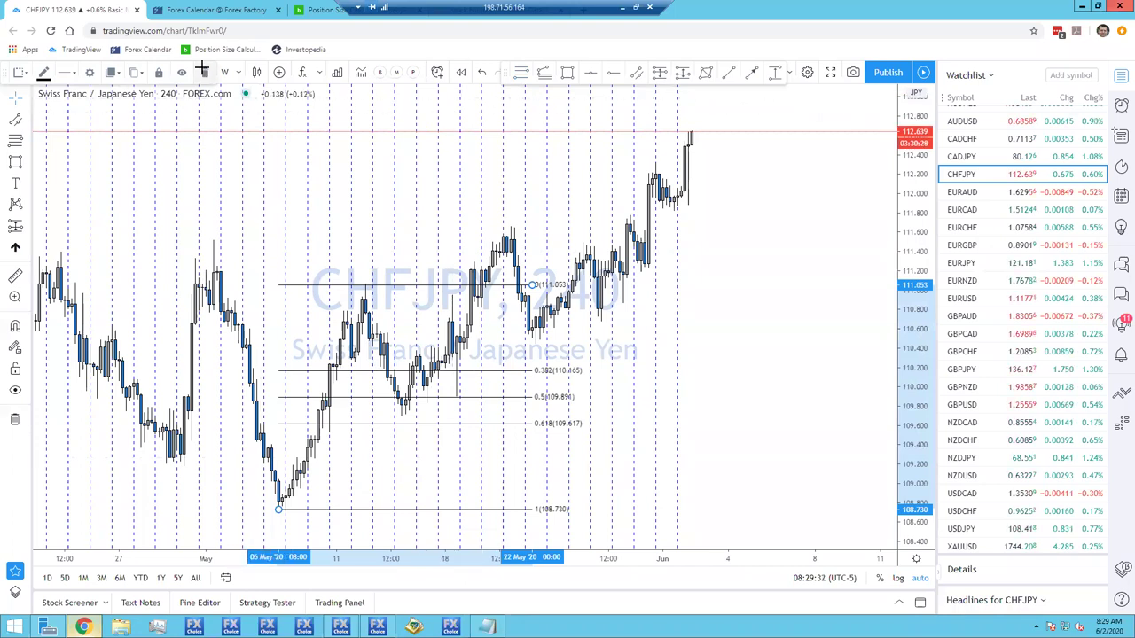
{"action": "left_click", "coordinate": [586, 216]}
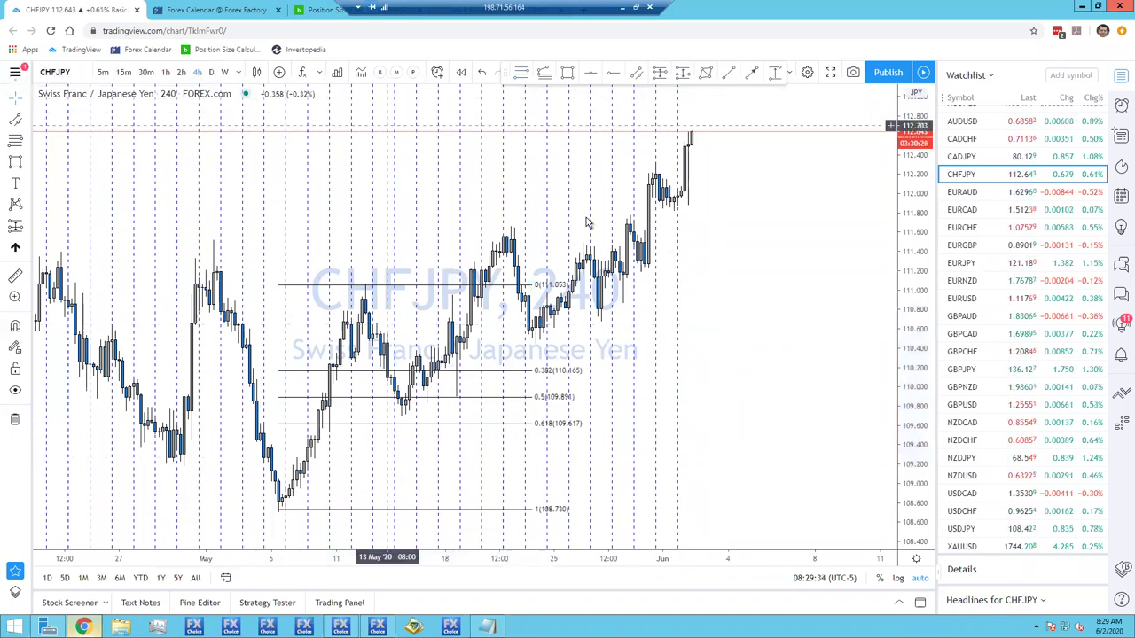
- Switch CHFJPY to the 1-hour timeframe and examine the May pullback against the Fibonacci retracement levels
{"action": "left_click", "coordinate": [165, 71]}
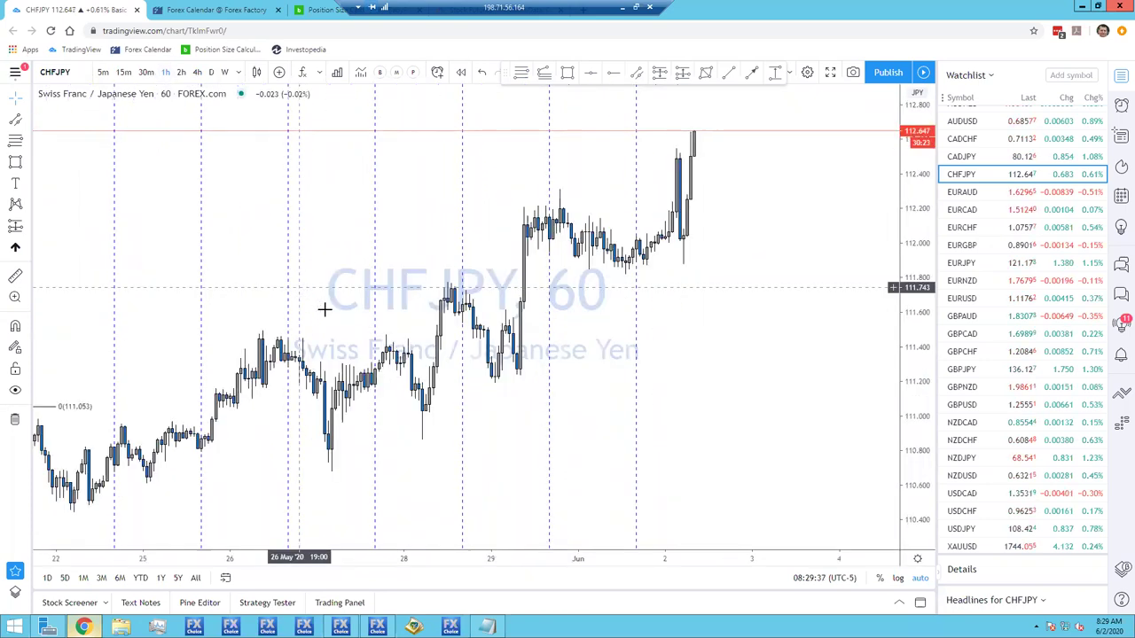
{"action": "scroll", "coordinate": [328, 309], "scroll_direction": "down", "scroll_amount": 3}
{"action": "scroll", "coordinate": [376, 312], "scroll_direction": "down", "scroll_amount": 3}
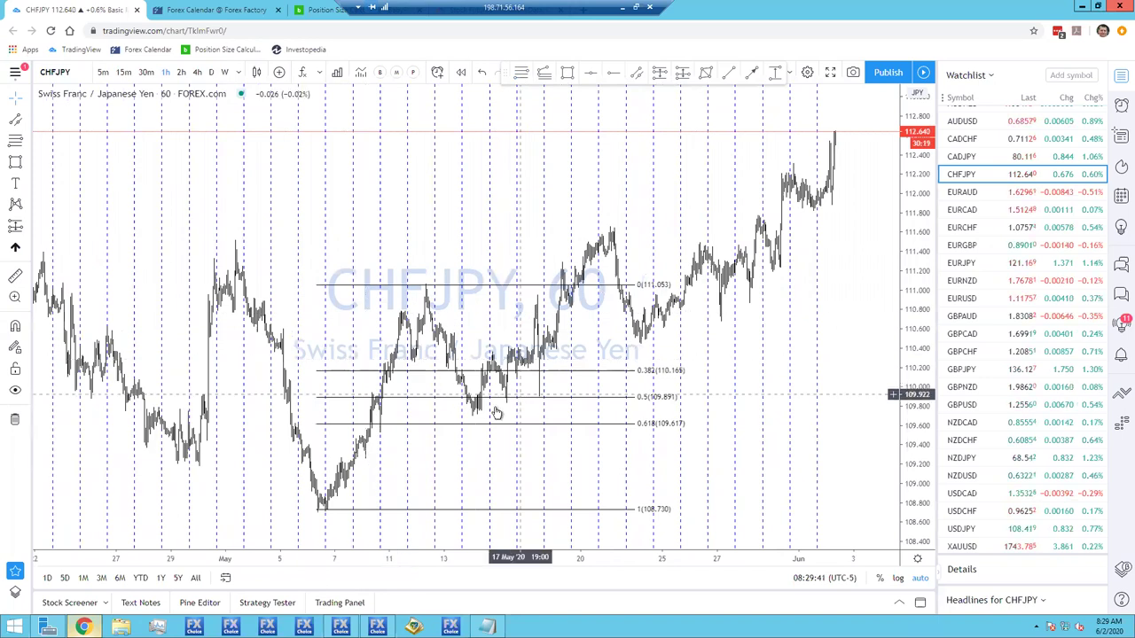
{"action": "scroll", "coordinate": [496, 408], "scroll_direction": "up", "scroll_amount": 2}
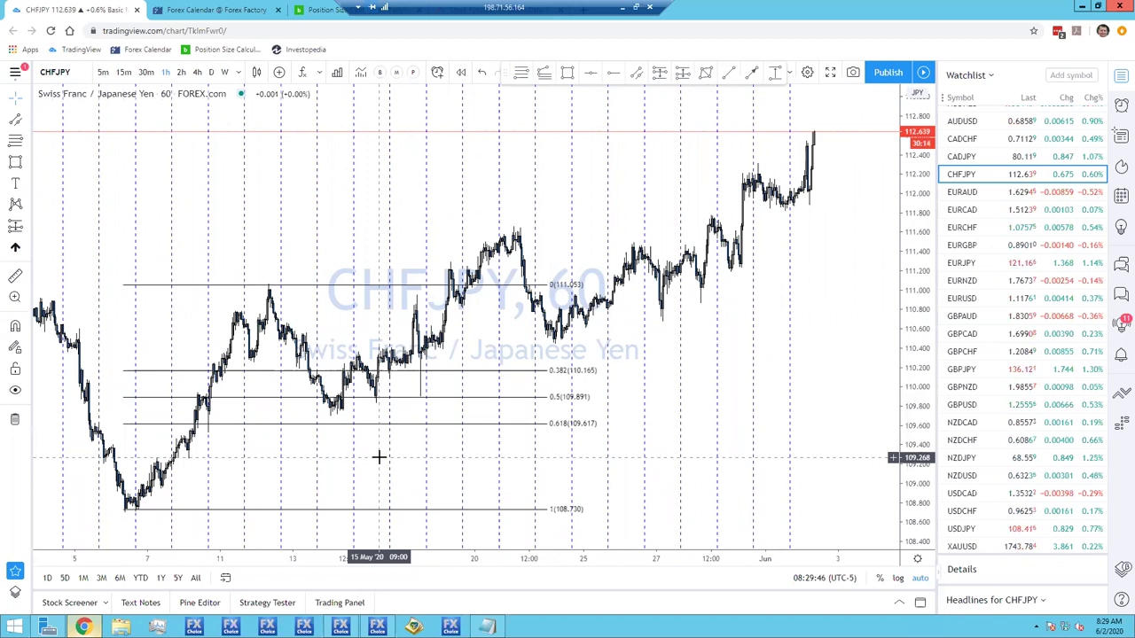
{"action": "scroll", "coordinate": [345, 399], "scroll_direction": "up", "scroll_amount": 1}
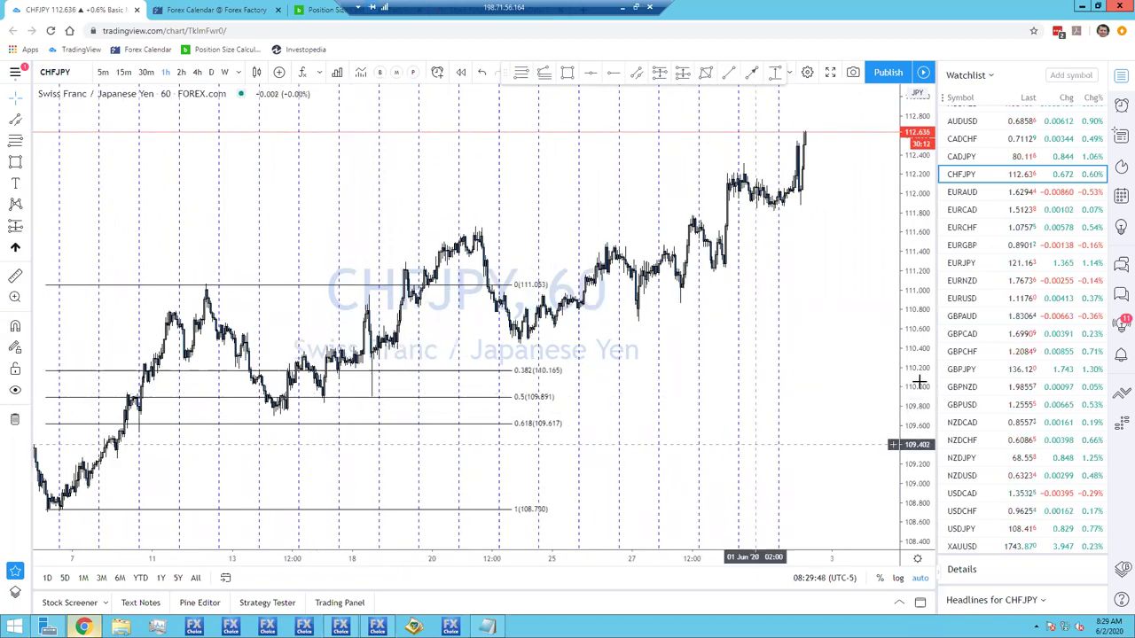
{"action": "scroll", "coordinate": [656, 435], "scroll_direction": "up", "scroll_amount": 1}
{"action": "scroll", "coordinate": [620, 413], "scroll_direction": "up", "scroll_amount": 1}
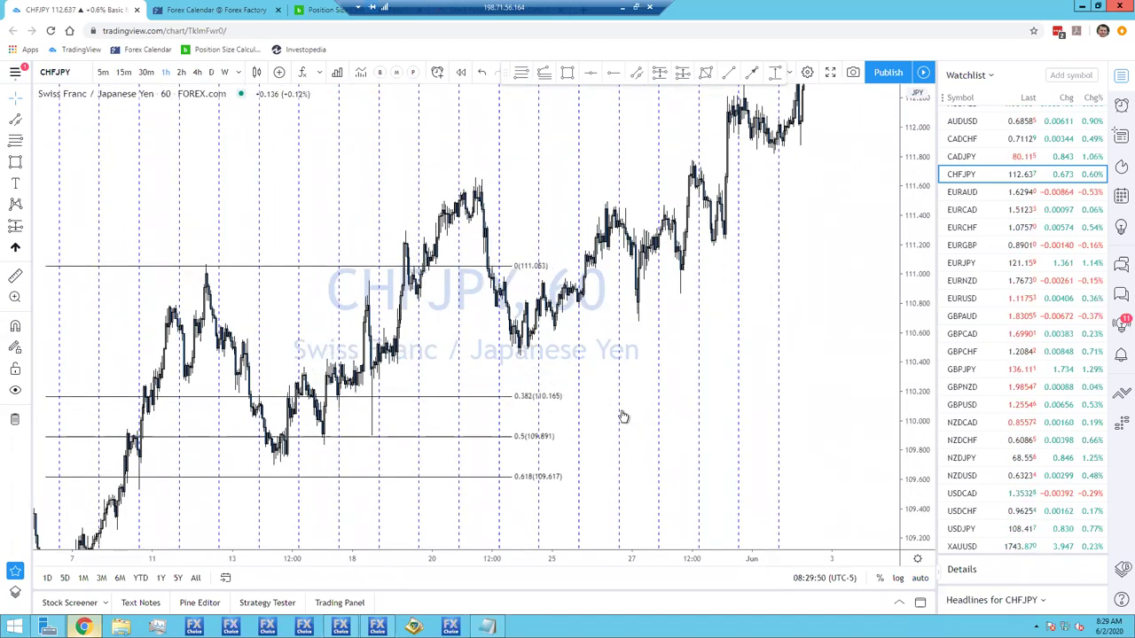
{"action": "scroll", "coordinate": [651, 323], "scroll_direction": "up", "scroll_amount": 1}
{"action": "scroll", "coordinate": [652, 323], "scroll_direction": "up", "scroll_amount": 3}
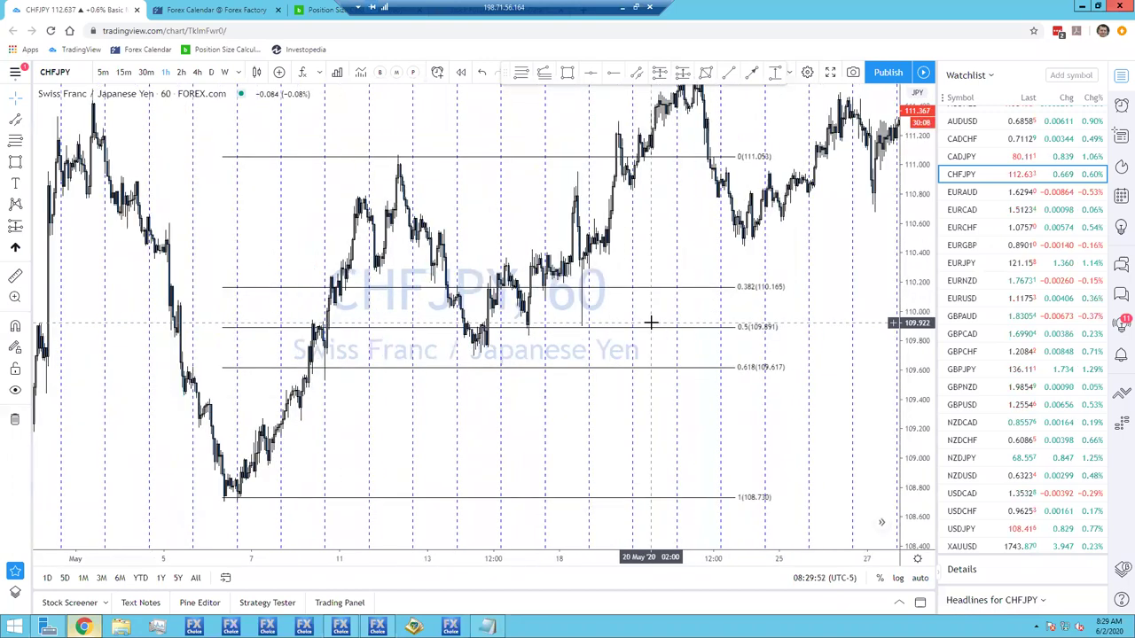
- Draw a smaller Fibonacci retracement on CHFJPY from the 13 May low at 109.700 up to 110.366, ending at 19 May
{"action": "scroll", "coordinate": [659, 329], "scroll_direction": "up", "scroll_amount": 3}
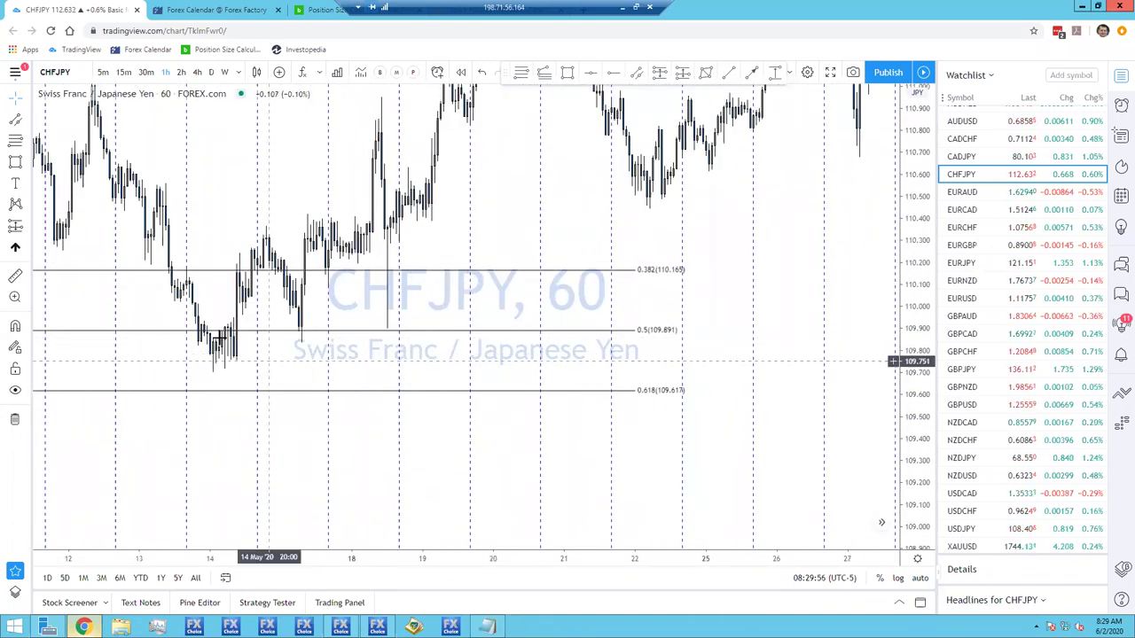
{"action": "left_click", "coordinate": [522, 75]}
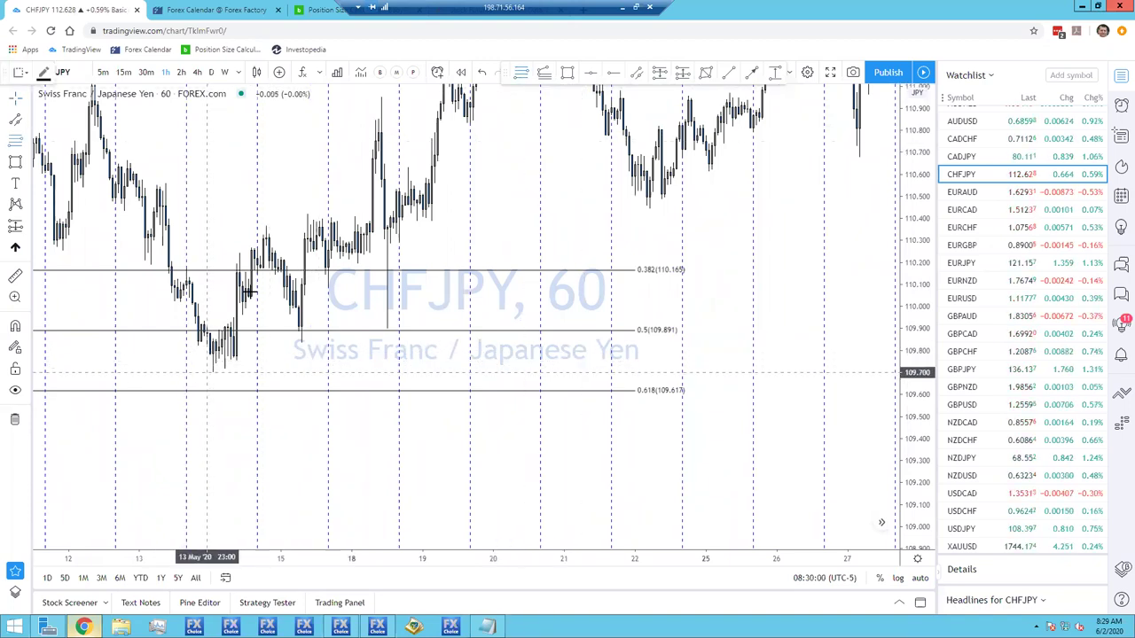
{"action": "left_click", "coordinate": [206, 372]}
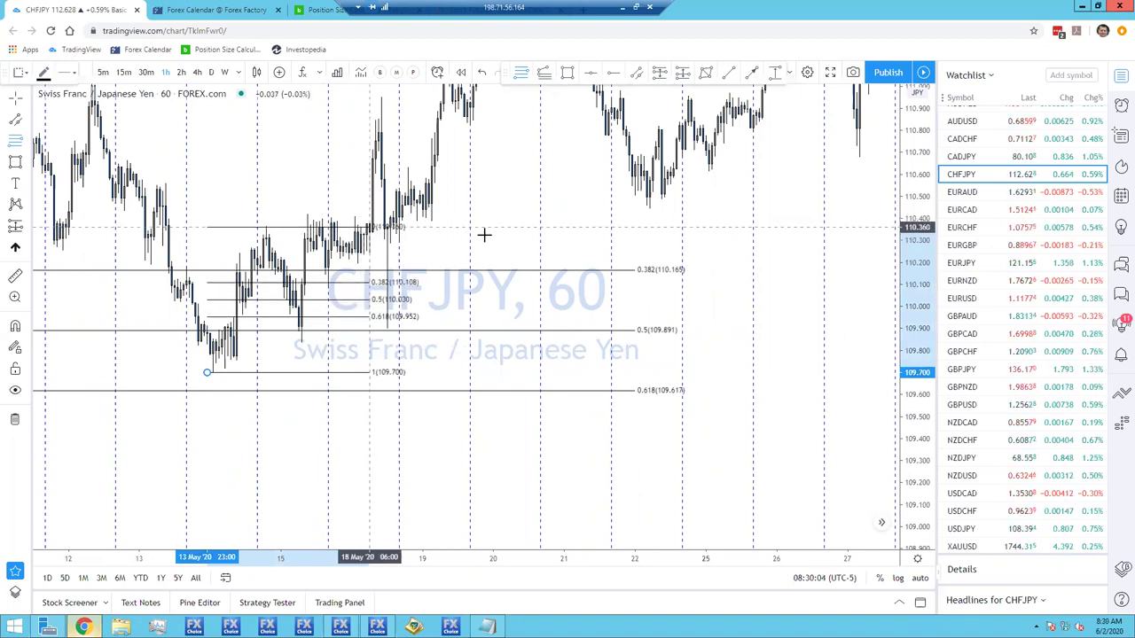
{"action": "left_click", "coordinate": [449, 225]}
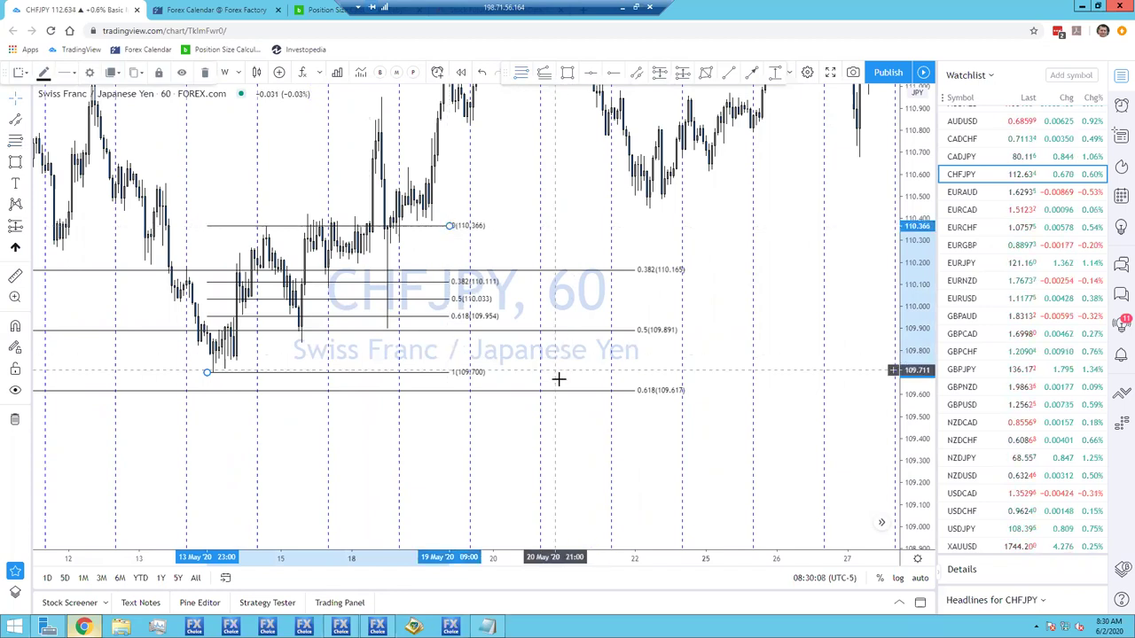
- Mark the zone just below the smaller retracement's 0.618 level with a rectangle from 14 May to 19 May
{"action": "left_click", "coordinate": [572, 73]}
{"action": "left_click", "coordinate": [273, 318]}
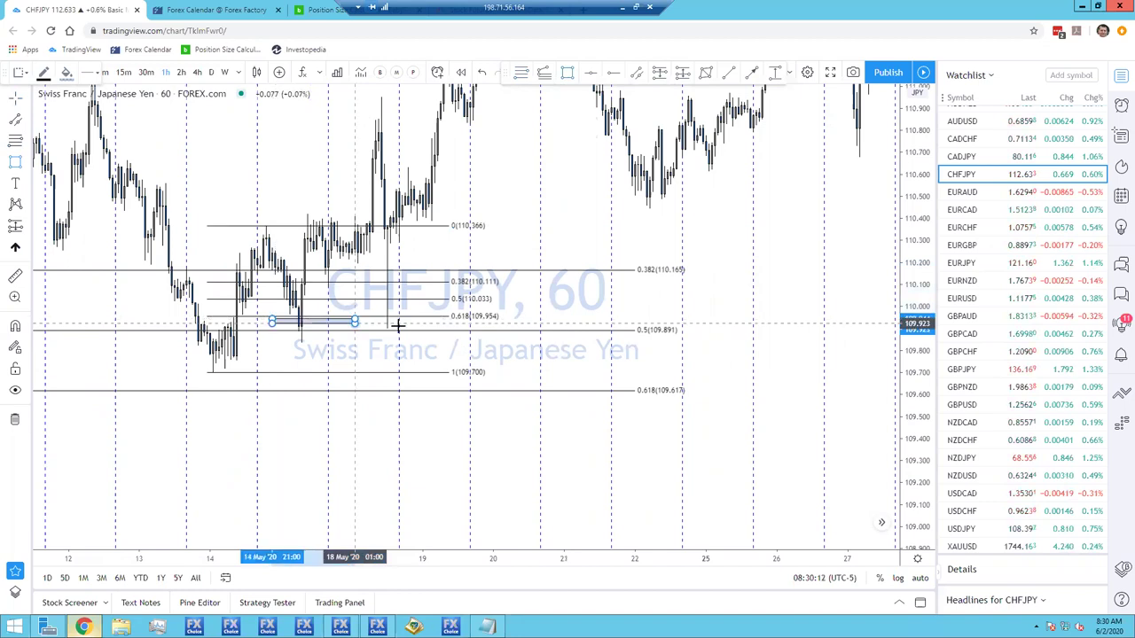
{"action": "left_click", "coordinate": [414, 327]}
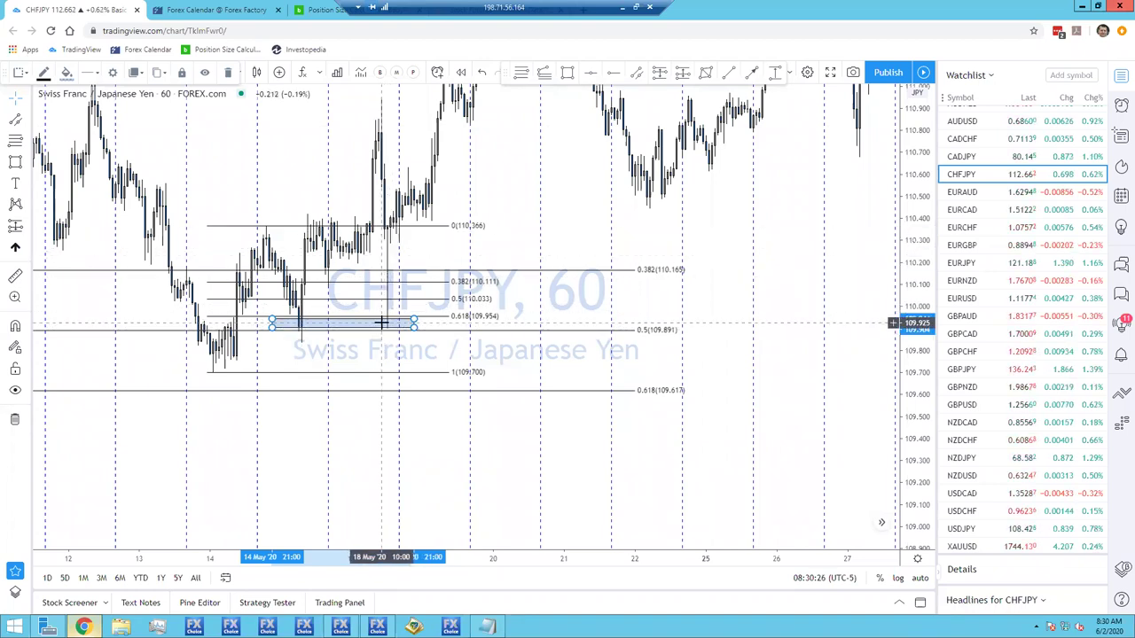
{"action": "left_click", "coordinate": [242, 363]}
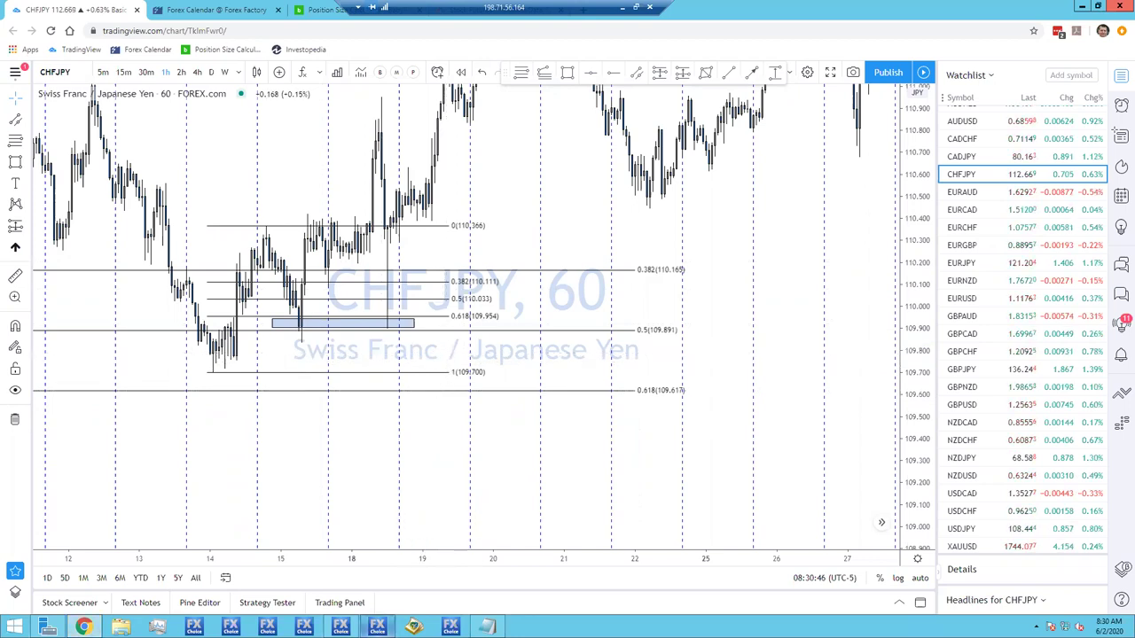
- Switch to USDCHF in MetaTrader and draw a Fibonacci retracement from the 7 May high to the latest low at Mean Renko size 240
{"action": "key", "text": "alt+Tab"}
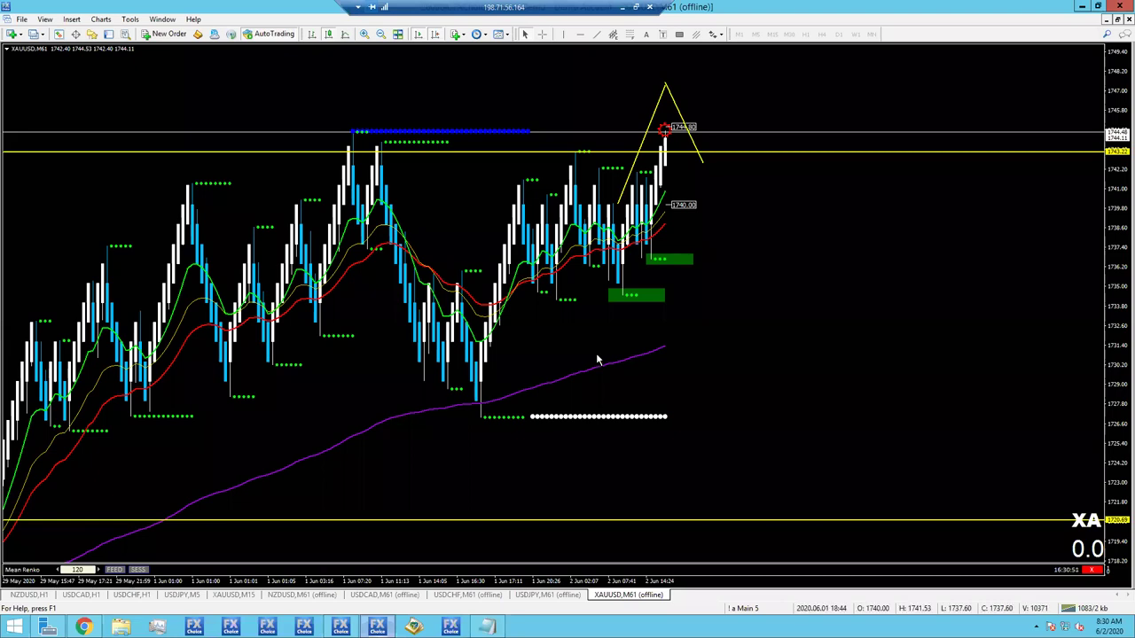
{"action": "left_click", "coordinate": [488, 595]}
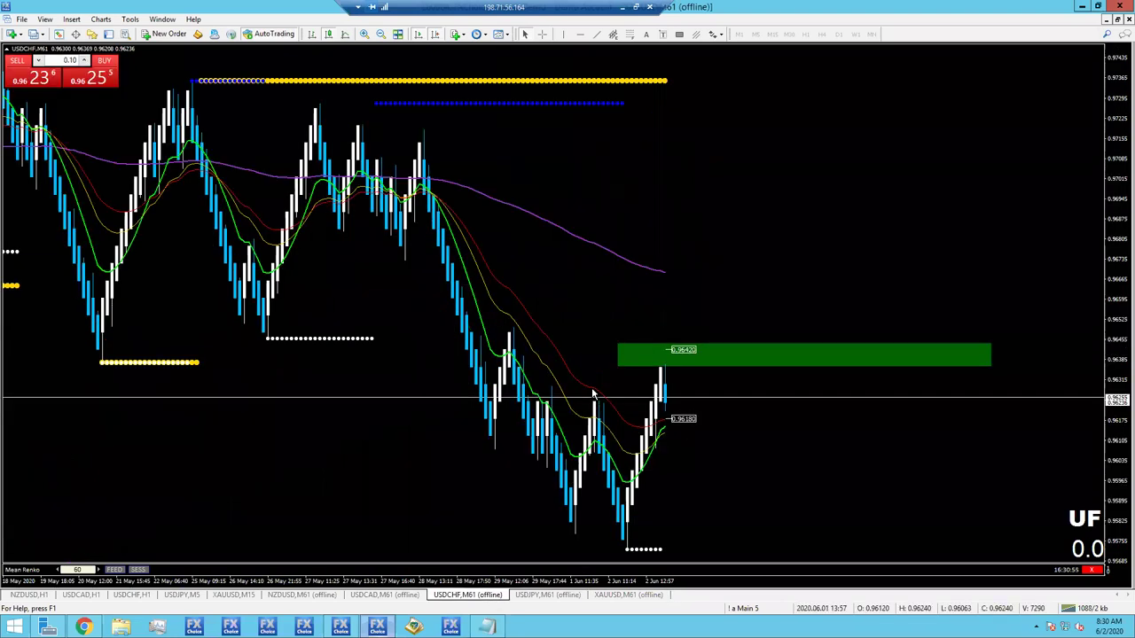
{"action": "mouse_move", "coordinate": [593, 394]}
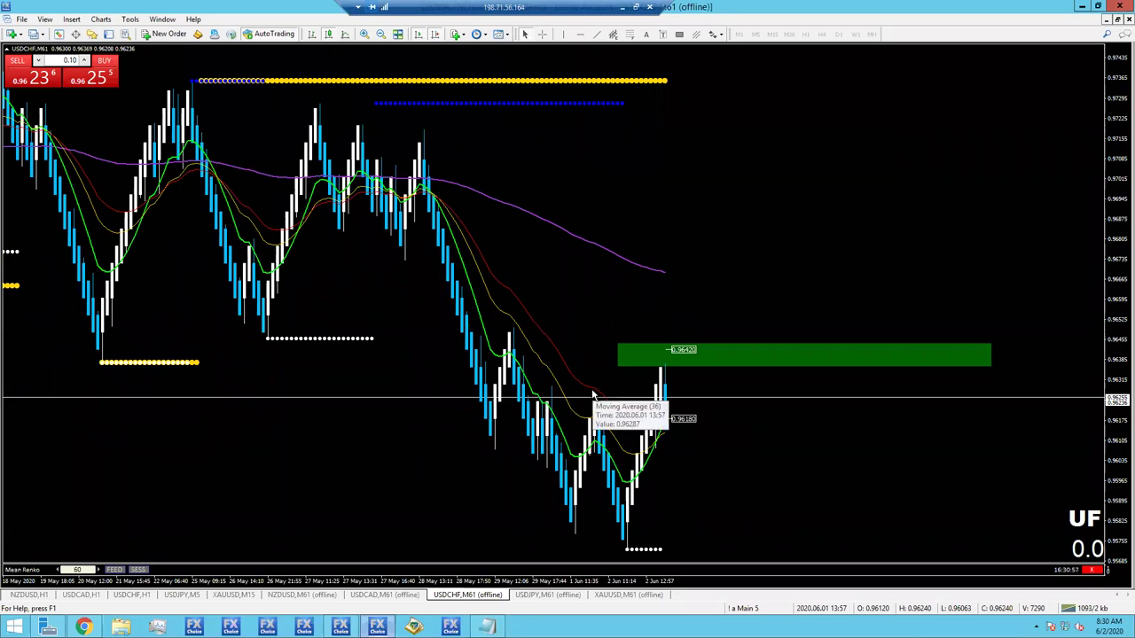
{"action": "left_click", "coordinate": [98, 572]}
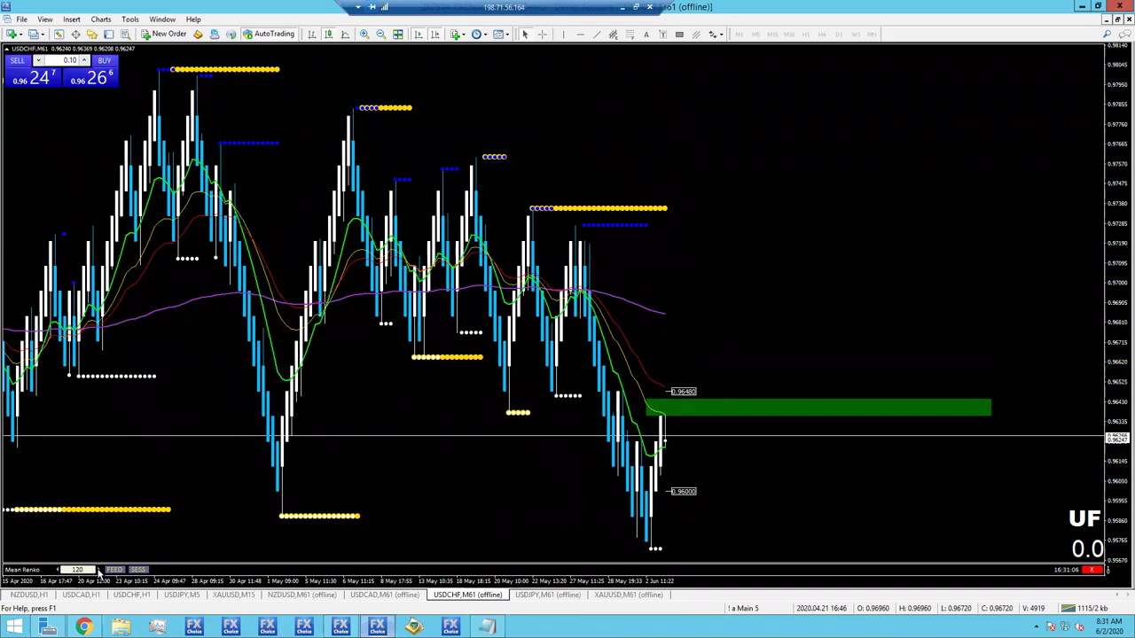
{"action": "left_click", "coordinate": [100, 574]}
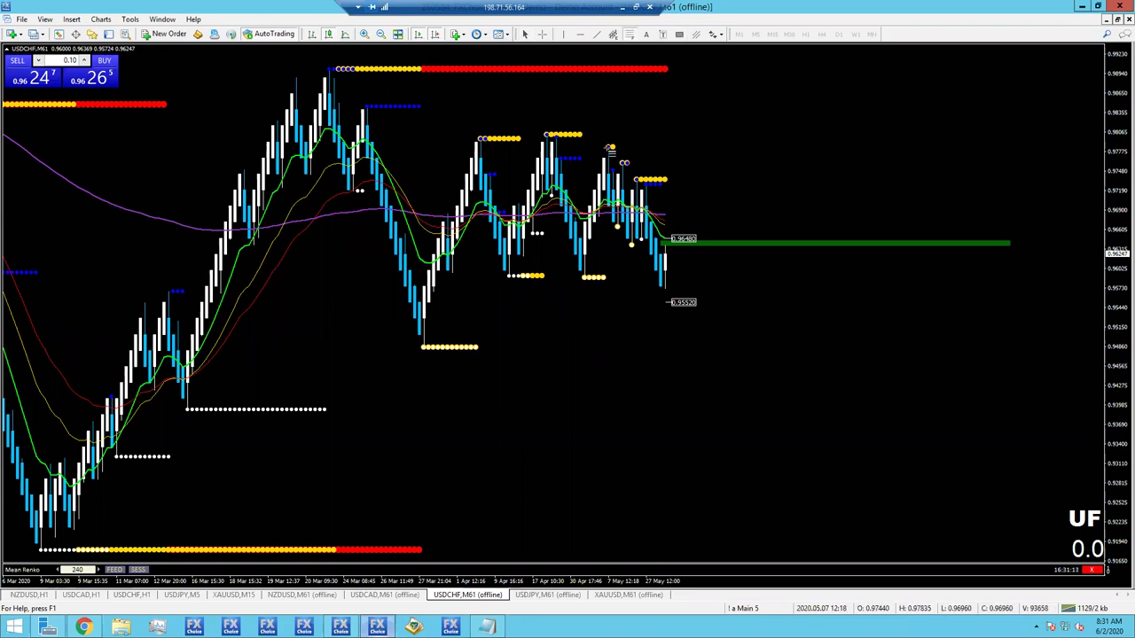
{"action": "left_click_drag", "start_coordinate": [612, 148], "coordinate": [648, 296]}
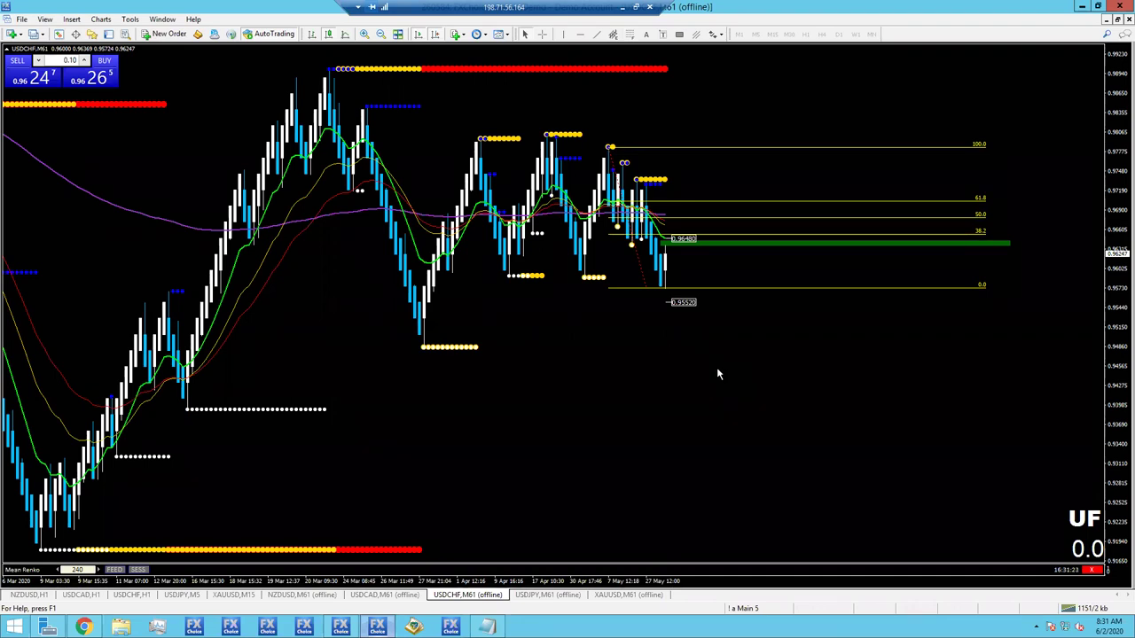
- Set the USDCHF Mean Renko size to 60 and move the Fibonacci's low anchor back along the low to about 18 May
{"action": "left_click", "coordinate": [61, 572]}
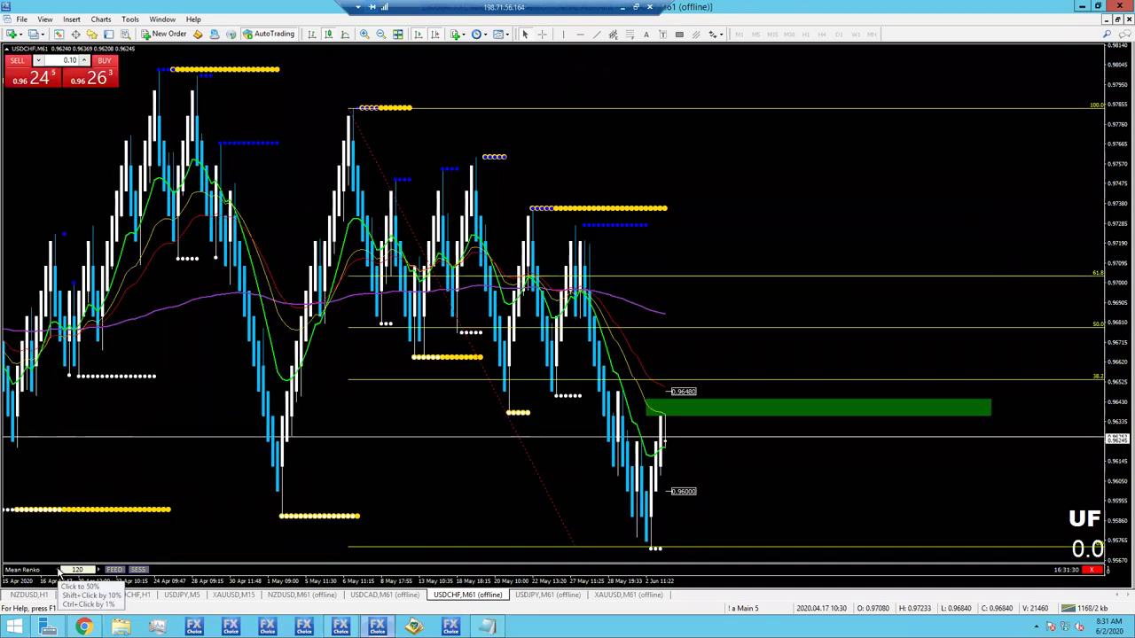
{"action": "left_click", "coordinate": [60, 572]}
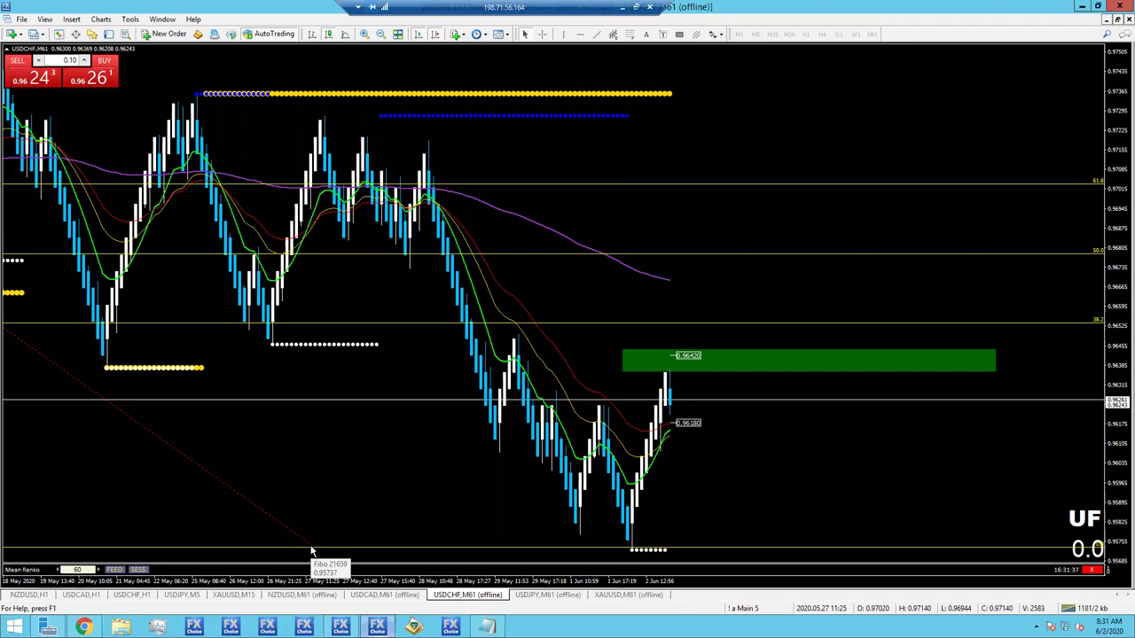
{"action": "left_click_drag", "start_coordinate": [314, 552], "coordinate": [35, 545]}
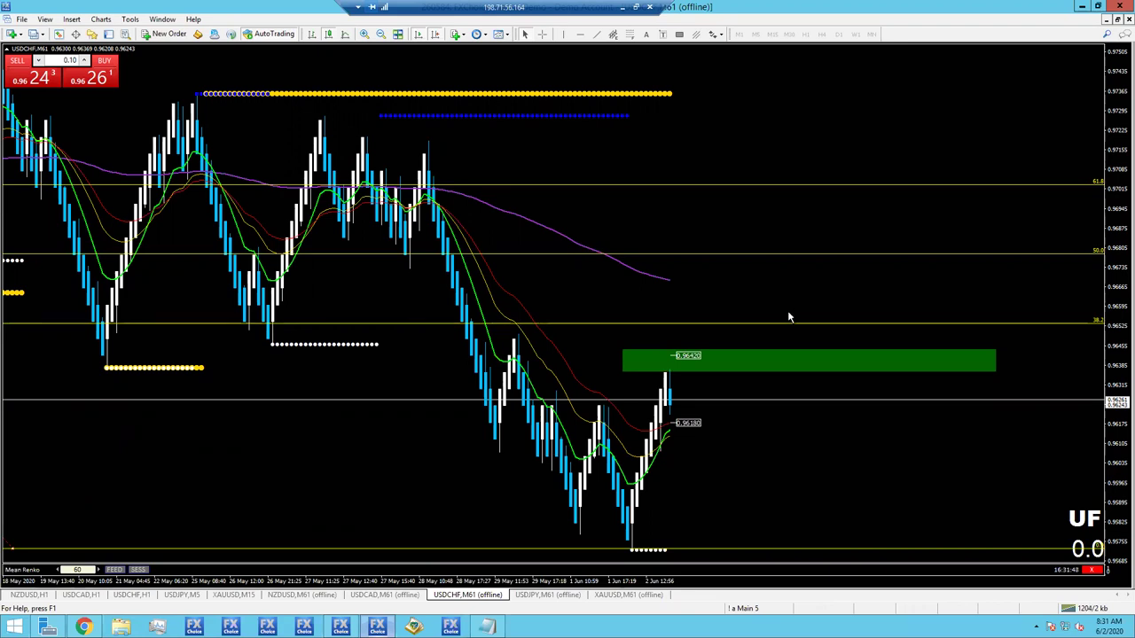
- Draw a second Fibonacci from the high around 28 May to the latest low and box its 61.8 level with the larger retracement's 38.2
{"action": "left_click", "coordinate": [631, 34]}
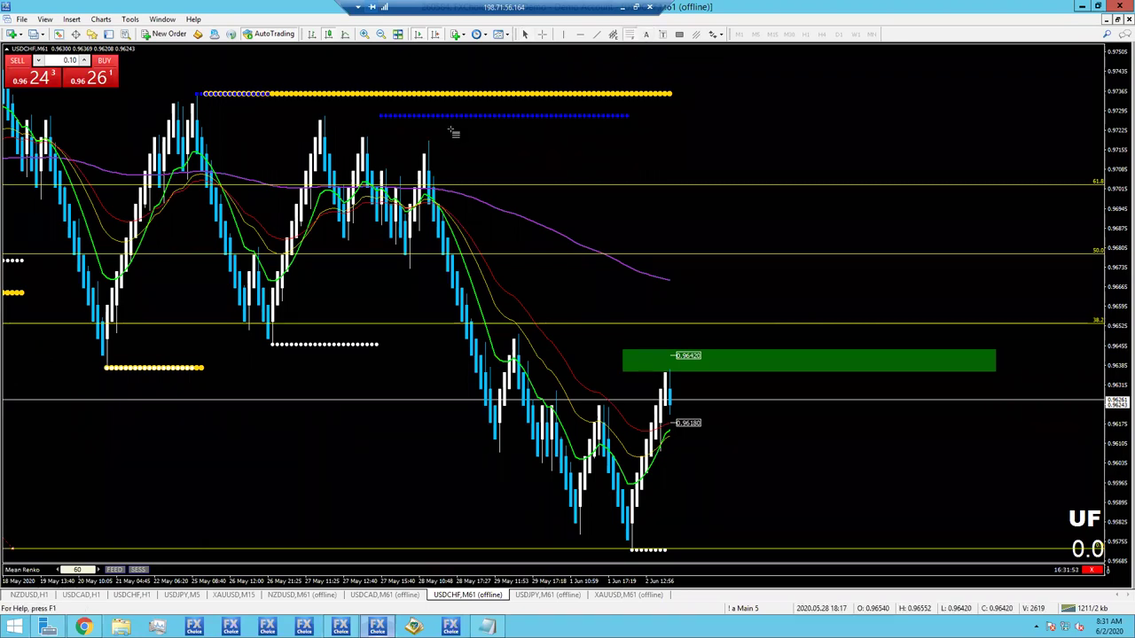
{"action": "mouse_move", "coordinate": [429, 137]}
{"action": "left_mouse_down"}
{"action": "mouse_move", "coordinate": [505, 312]}
{"action": "mouse_move", "coordinate": [516, 468]}
{"action": "mouse_move", "coordinate": [471, 502]}
{"action": "mouse_move", "coordinate": [473, 552]}
{"action": "left_mouse_up"}
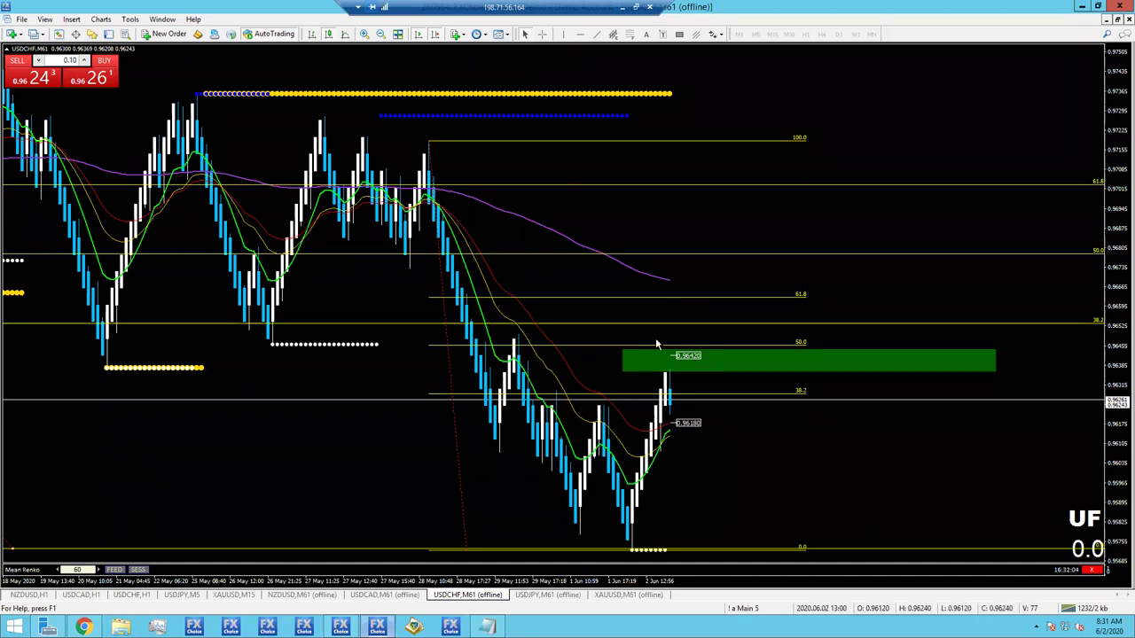
{"action": "left_click", "coordinate": [679, 33]}
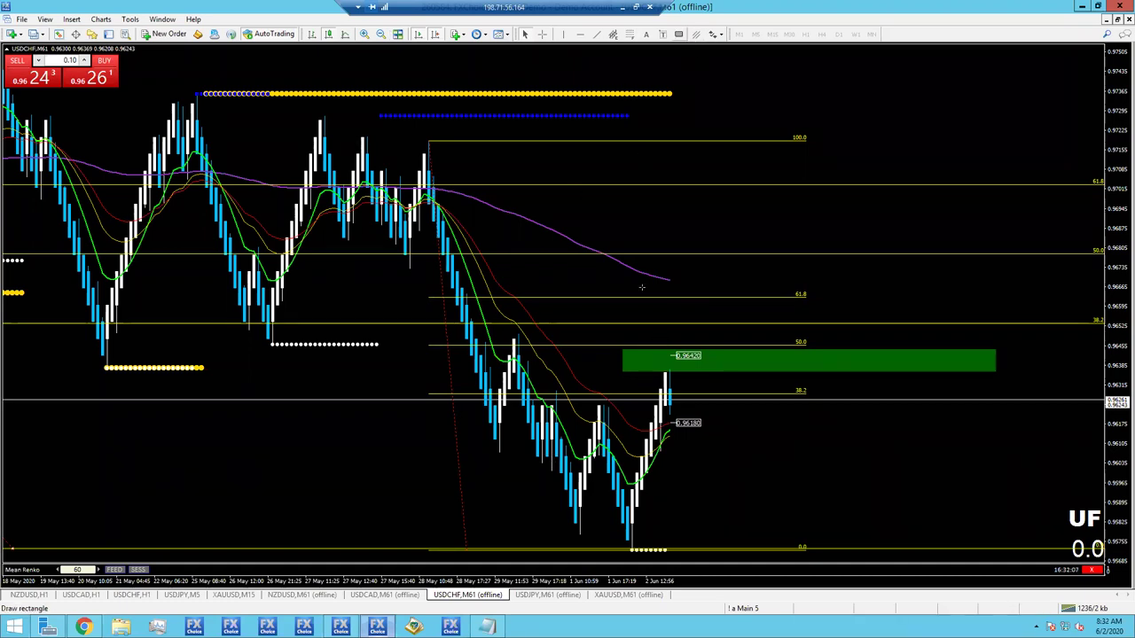
{"action": "left_click_drag", "start_coordinate": [792, 327], "coordinate": [812, 326]}
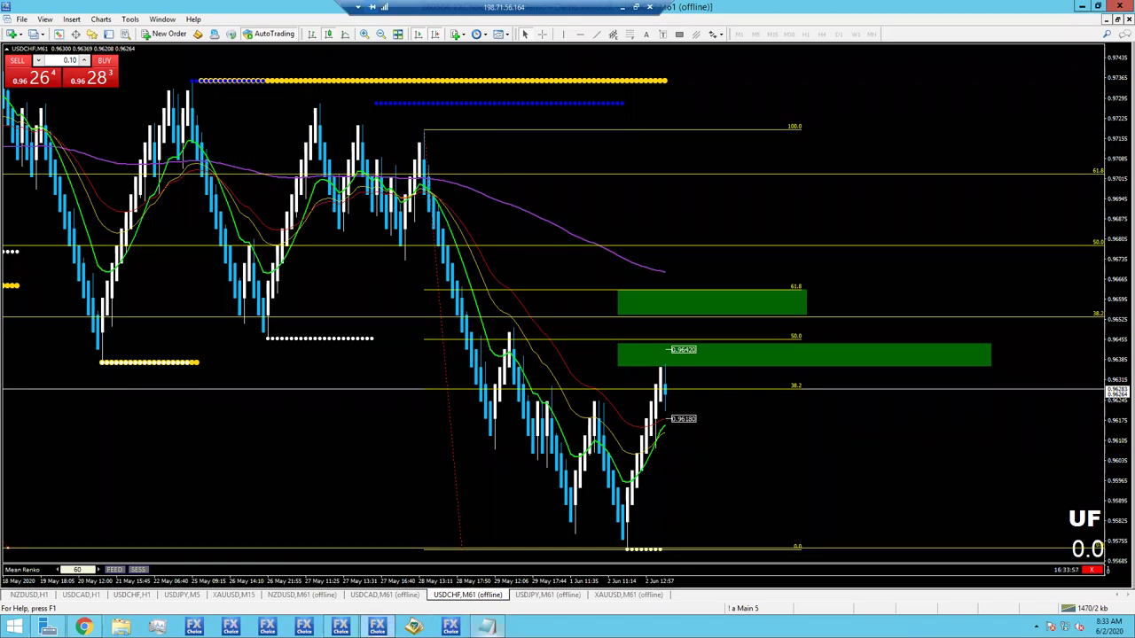
- Bring up the Notepad notes listing the currency strengths and trade setups
{"action": "left_click", "coordinate": [487, 627]}
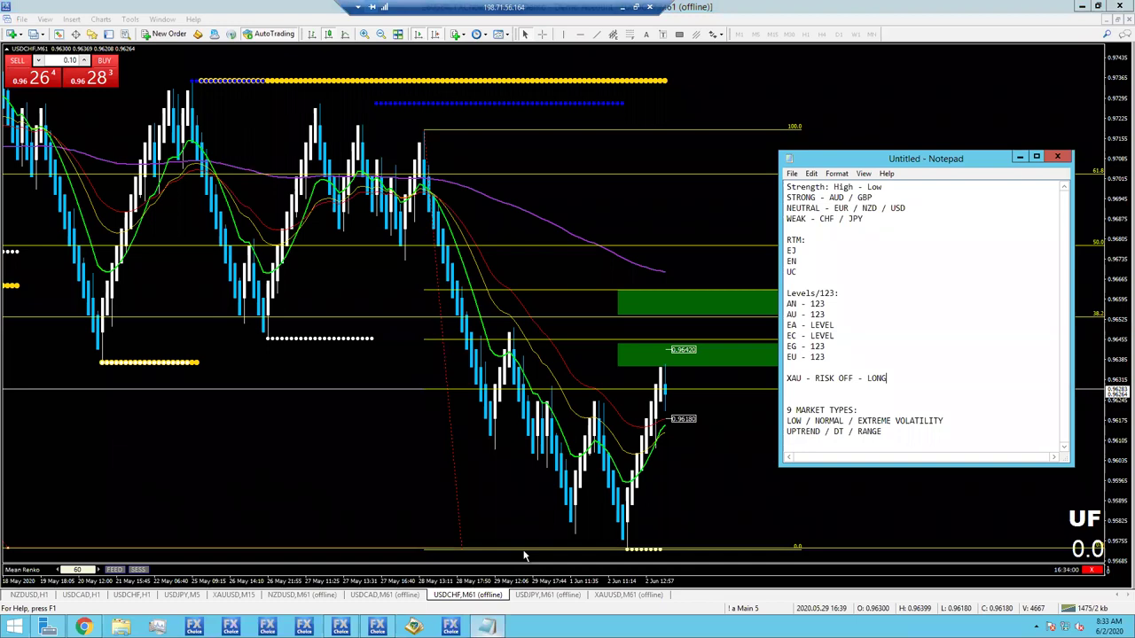